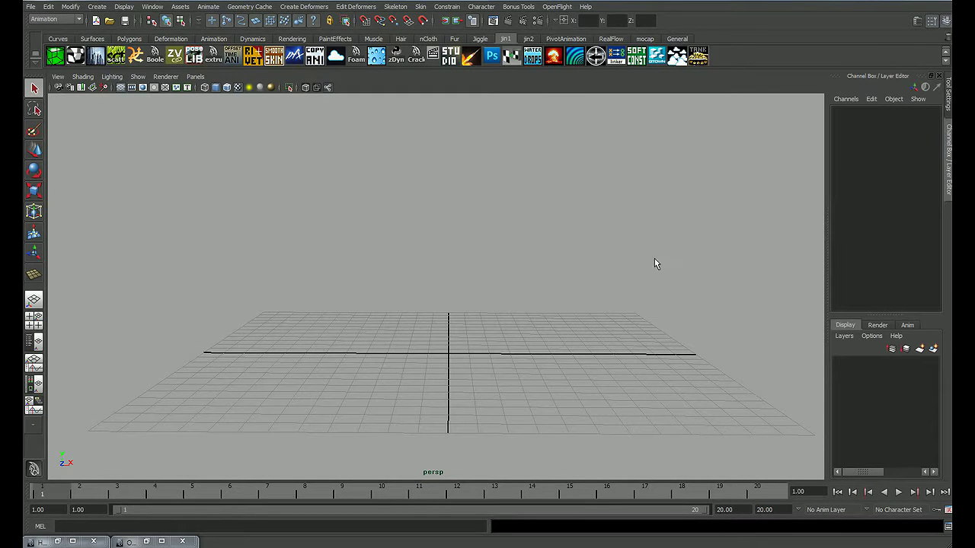
# Orbit the empty Maya scene slightly, then switch over to Photoshop
pyautogui.keyDown('alt'); pyautogui.moveTo(434, 268); pyautogui.dragTo(397, 323); pyautogui.keyUp('alt')
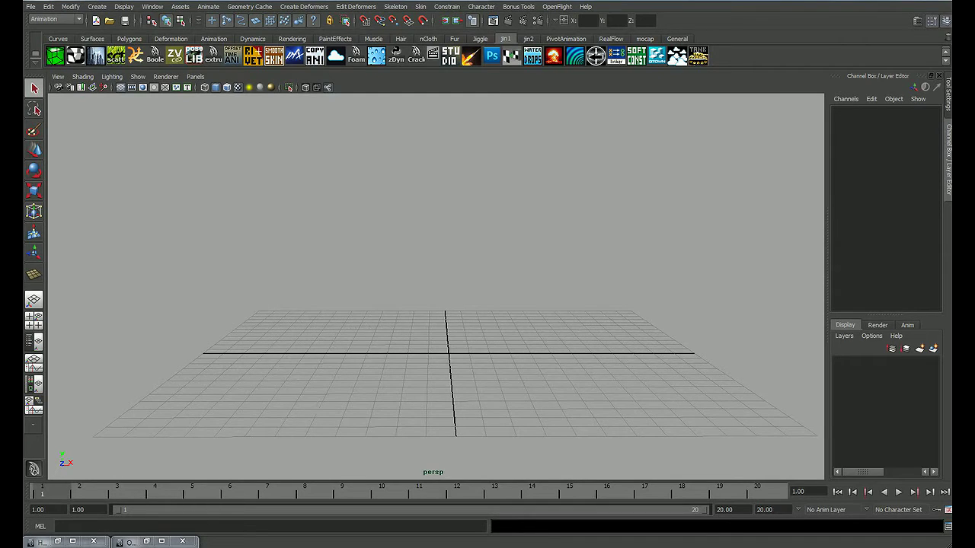
pyautogui.click(202, 545)
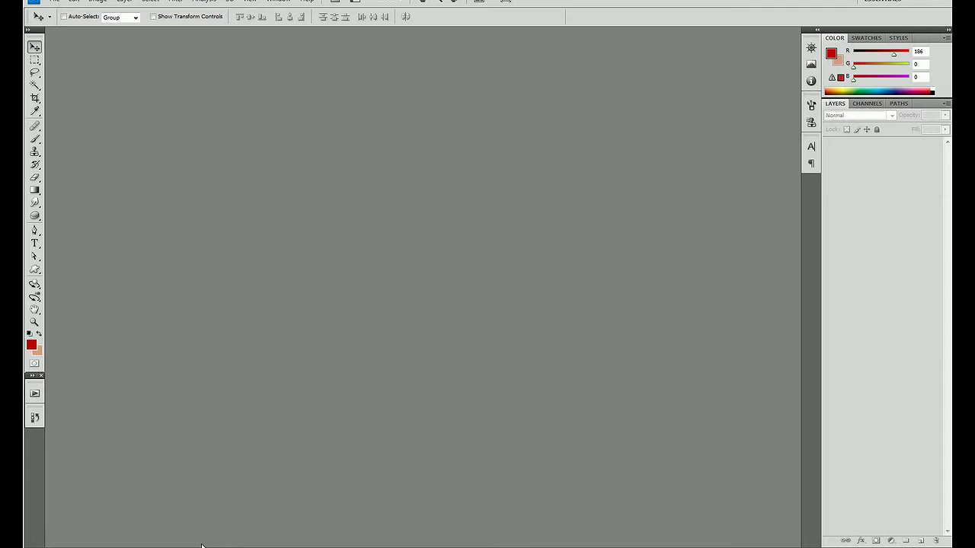
pyautogui.doubleClick(262, 388)
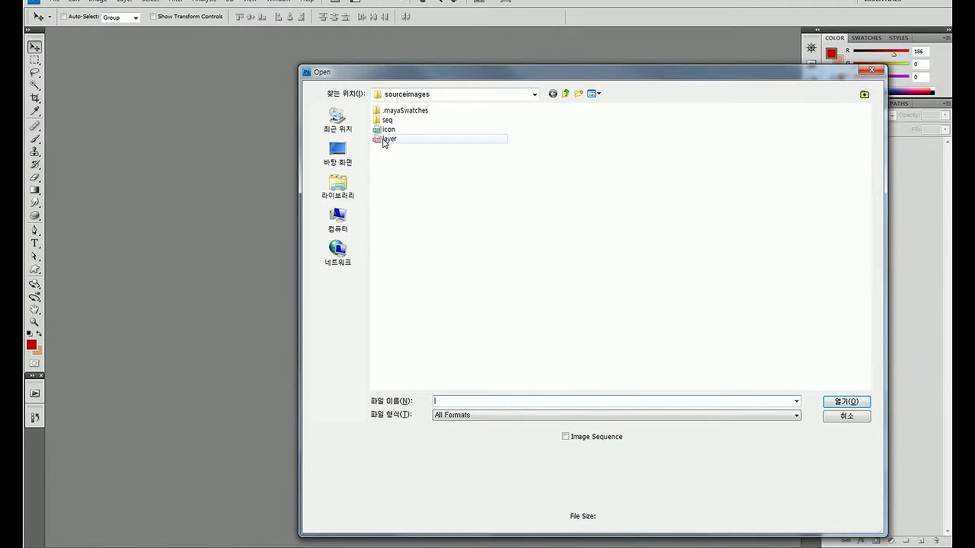
pyautogui.click(385, 120)
pyautogui.doubleClick(387, 121)
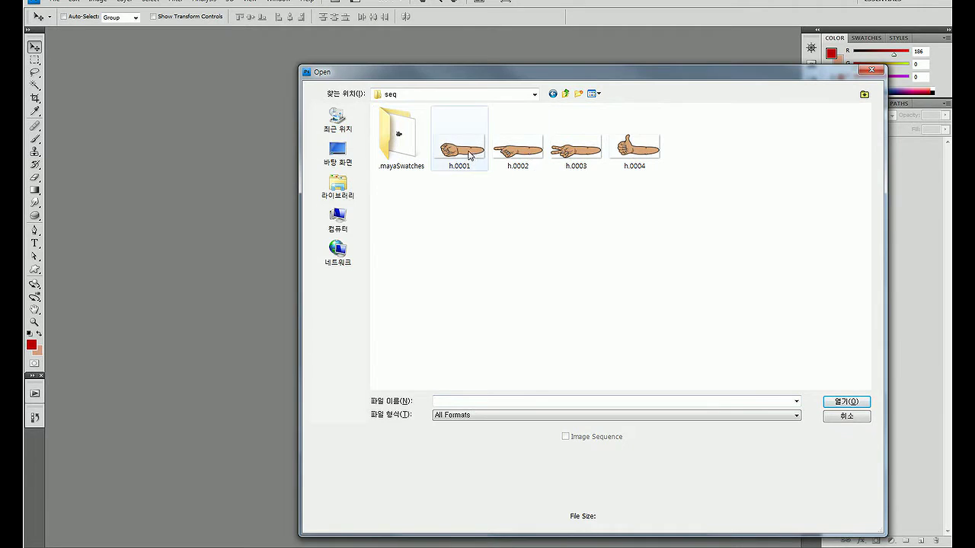
pyautogui.click(470, 155)
pyautogui.keyDown('shift'); pyautogui.click(632, 153); pyautogui.keyUp('shift')
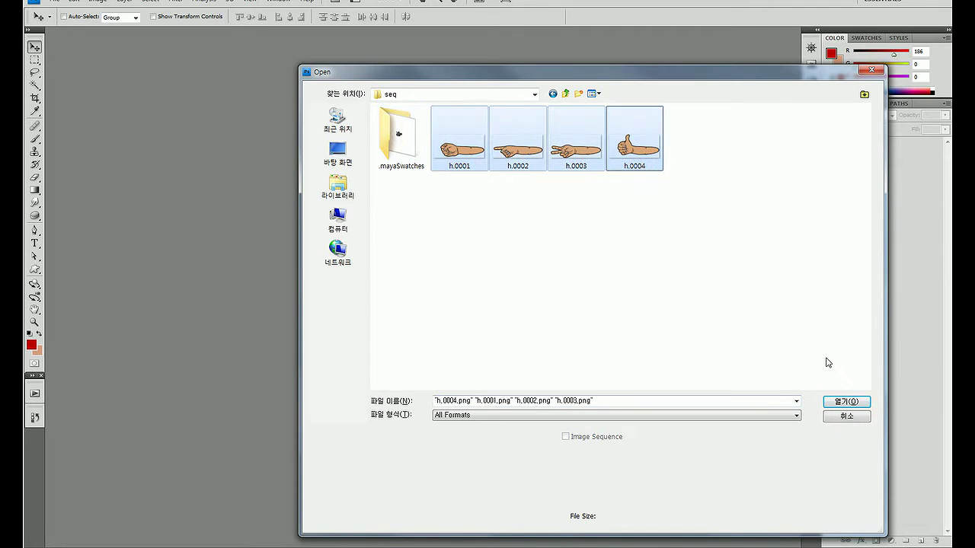
pyautogui.click(846, 401)
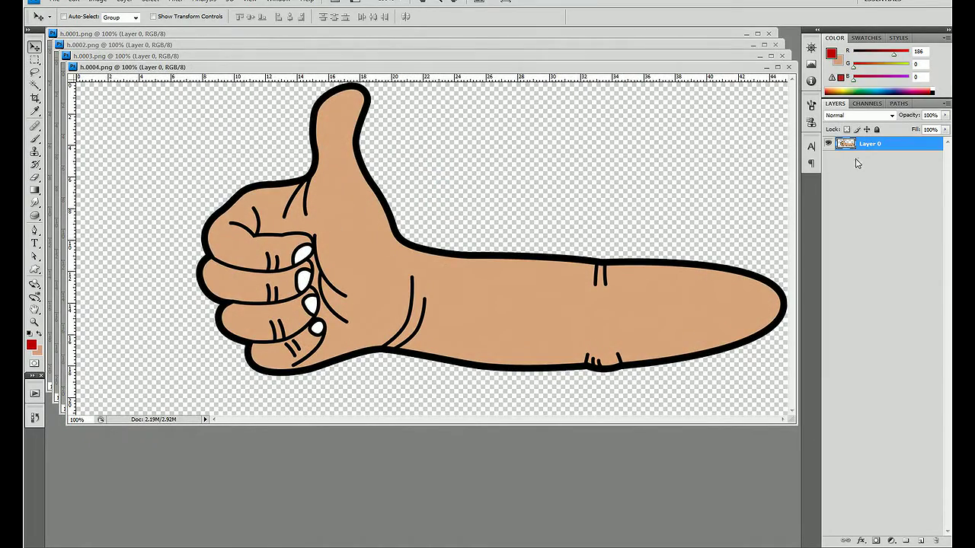
pyautogui.click(872, 156)
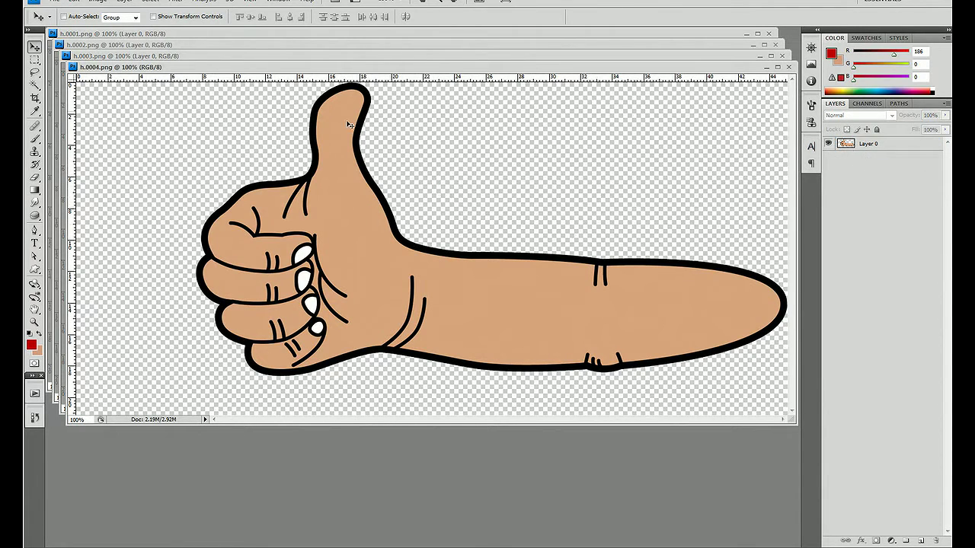
pyautogui.click(278, 201)
pyautogui.click(461, 208)
pyautogui.click(853, 148)
pyautogui.moveTo(370, 240)
pyautogui.mouseDown()
pyautogui.moveTo(351, 239)
pyautogui.moveTo(362, 220)
pyautogui.mouseUp()
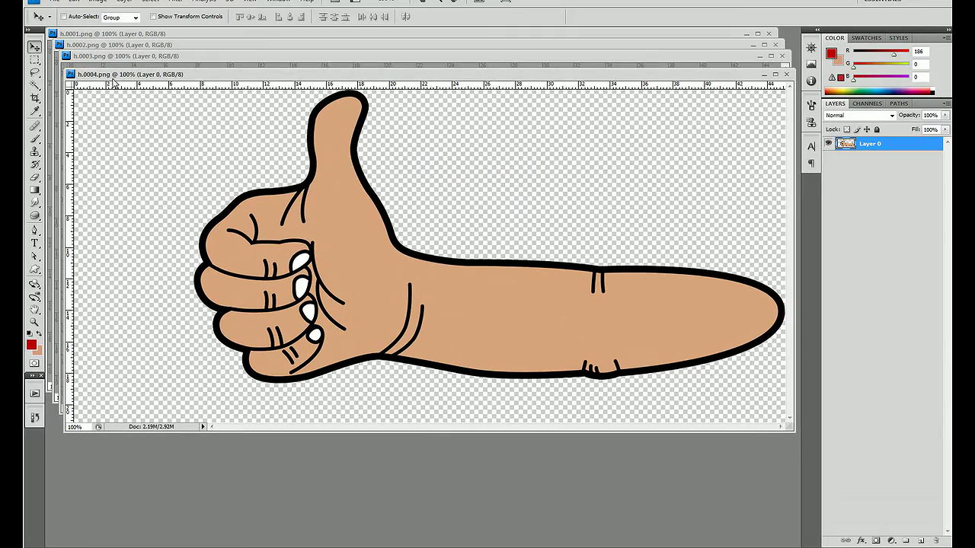
pyautogui.moveTo(146, 78)
pyautogui.mouseDown()
pyautogui.moveTo(194, 158)
pyautogui.moveTo(186, 182)
pyautogui.mouseUp()
pyautogui.click(259, 63)
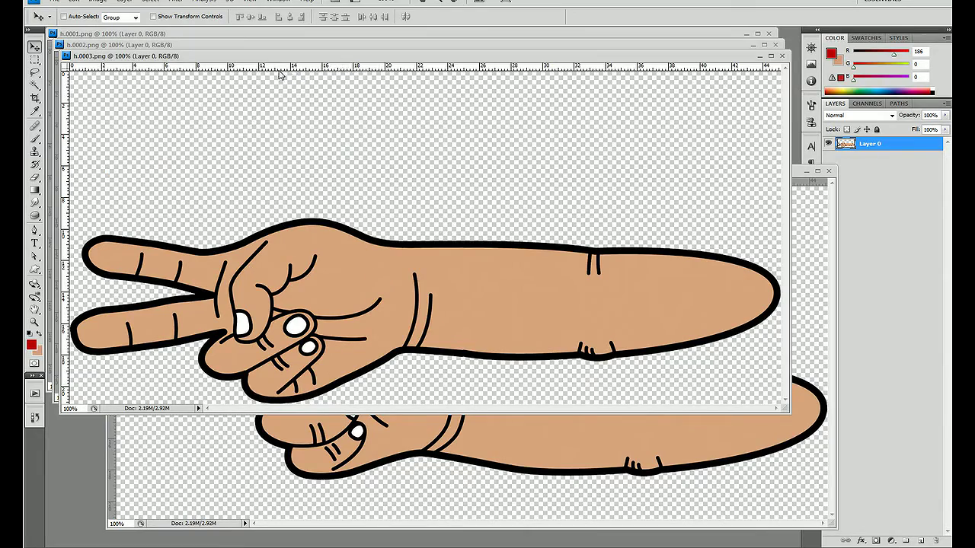
pyautogui.moveTo(340, 61); pyautogui.dragTo(355, 156)
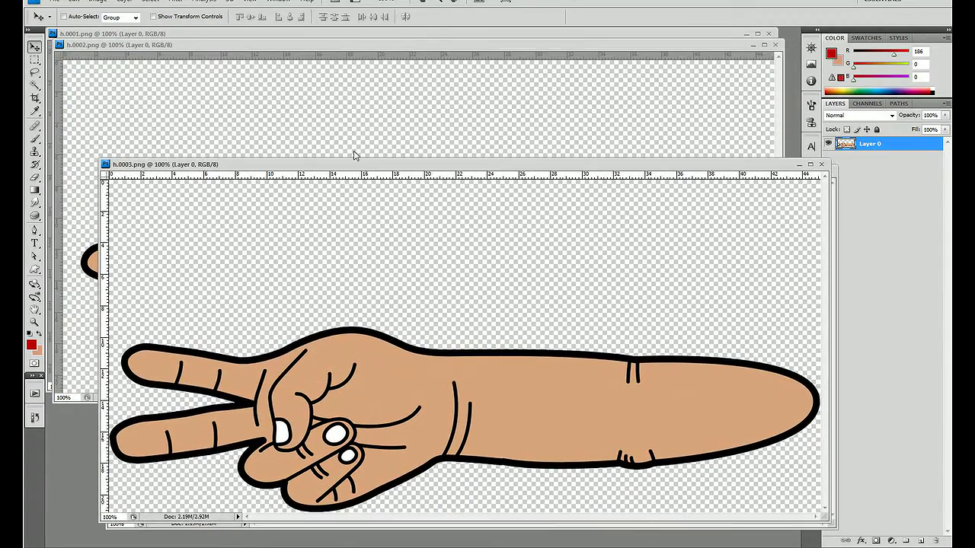
pyautogui.click(213, 48)
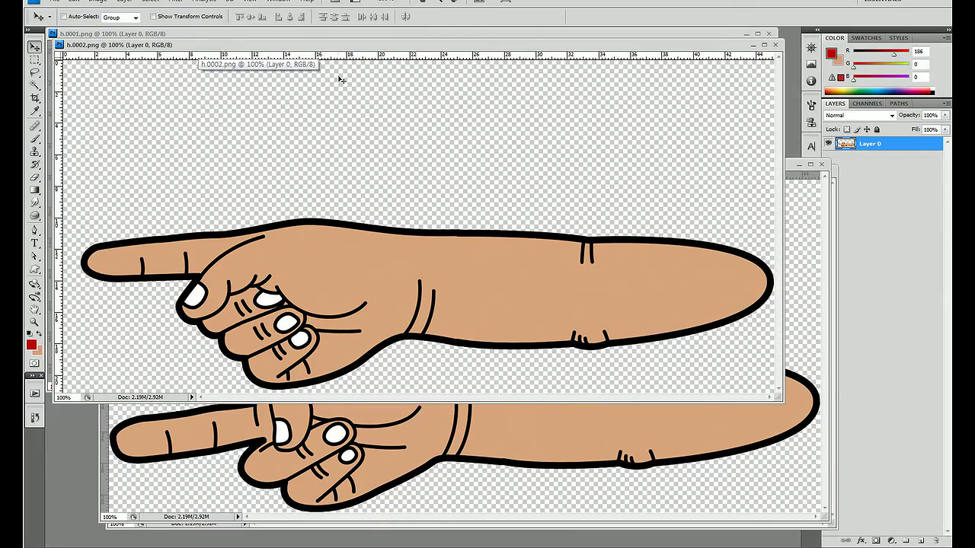
pyautogui.moveTo(326, 47); pyautogui.dragTo(381, 174)
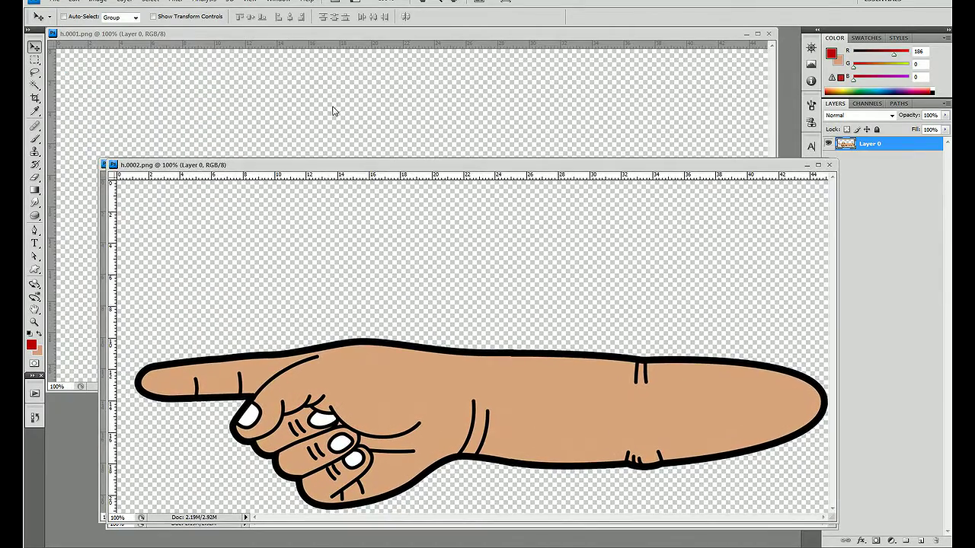
pyautogui.click(279, 39)
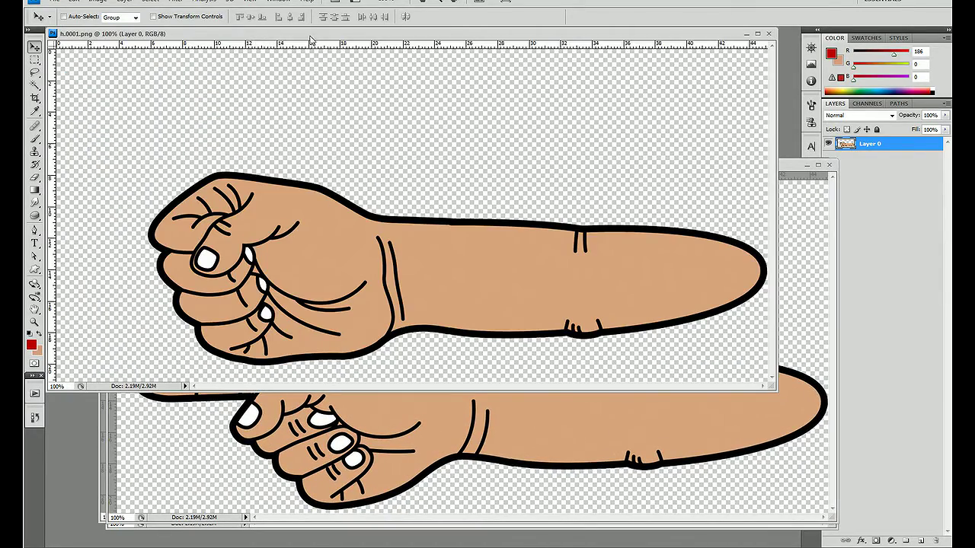
pyautogui.moveTo(310, 35)
pyautogui.mouseDown()
pyautogui.moveTo(373, 158)
pyautogui.moveTo(362, 153)
pyautogui.mouseUp()
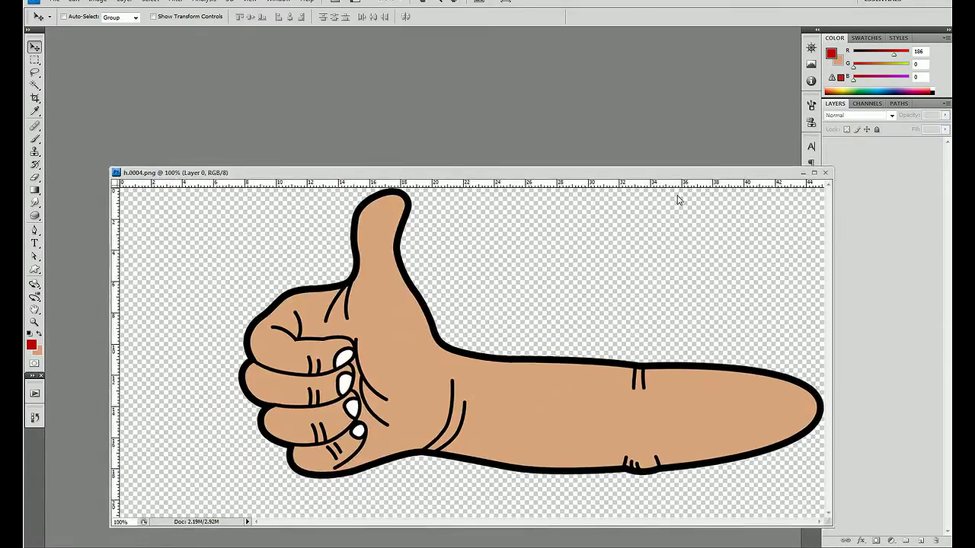
pyautogui.hotkey('ctrl', 'w')
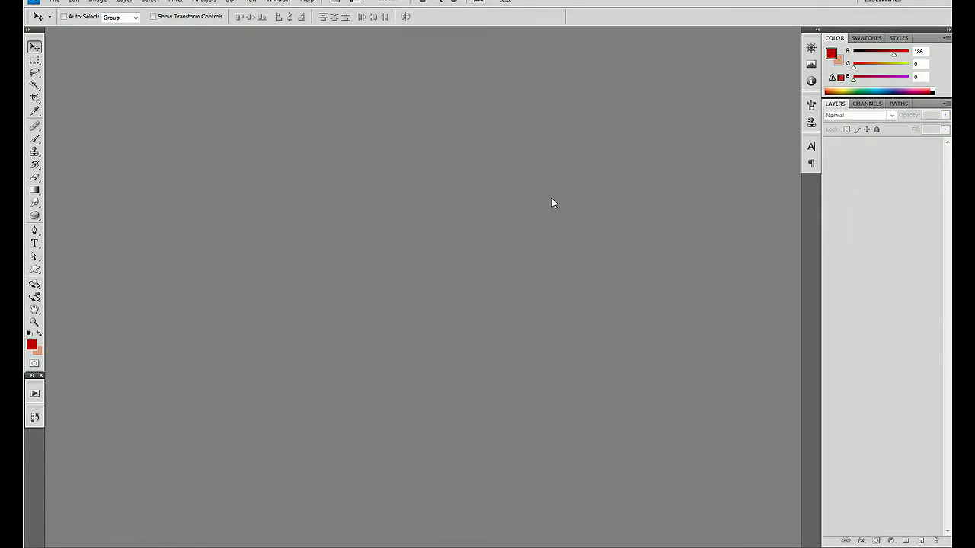
# Open layer.psd from the sourceimages folder in Photoshop
pyautogui.hotkey('ctrl', 'o')
pyautogui.click(567, 94)
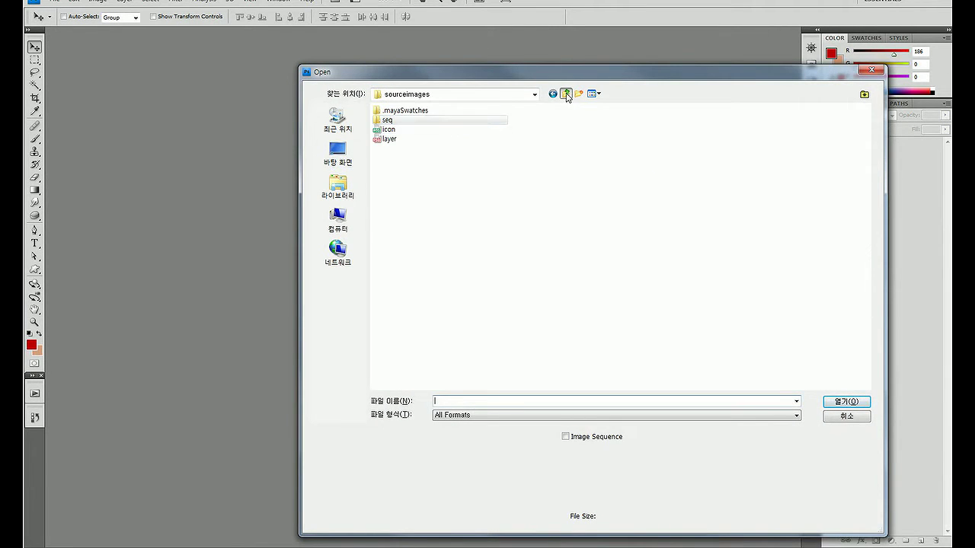
pyautogui.doubleClick(388, 140)
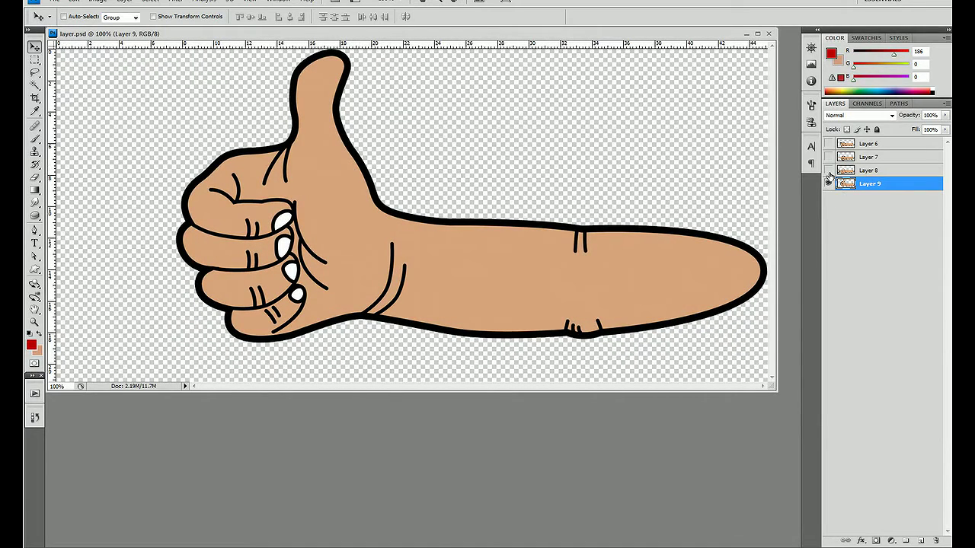
# Compare the hand poses by toggling Layers 6–8 on and off, then close layer.psd
pyautogui.click(828, 170)
pyautogui.click(828, 157)
pyautogui.click(828, 143)
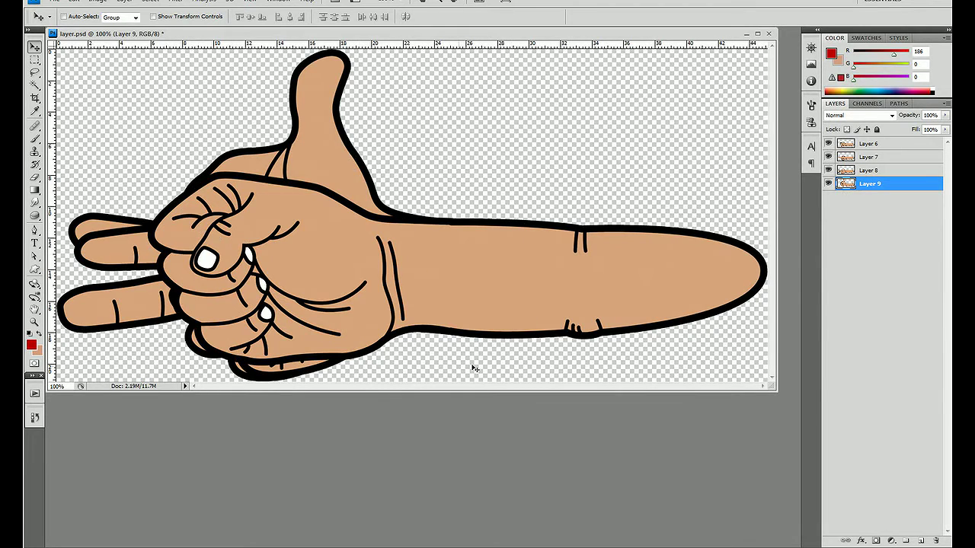
pyautogui.click(828, 143)
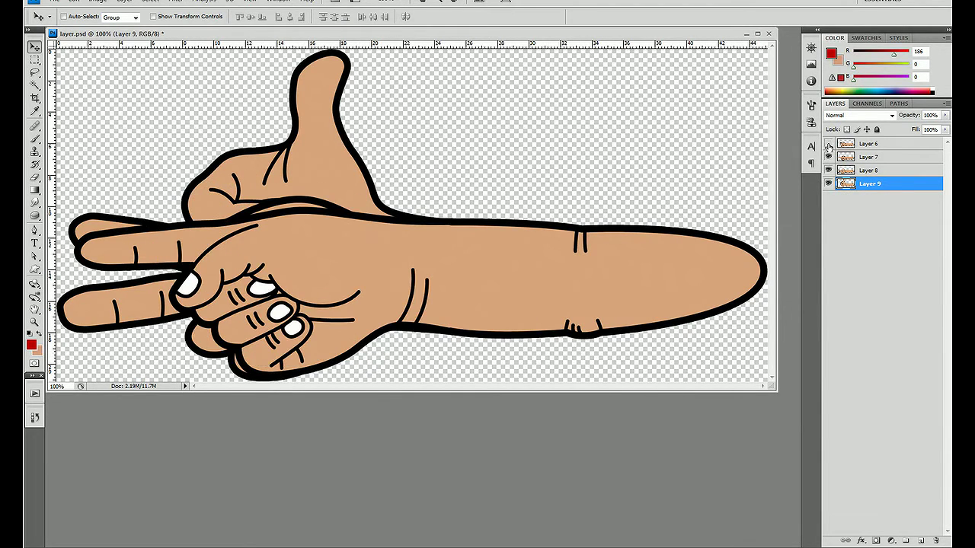
pyautogui.click(828, 157)
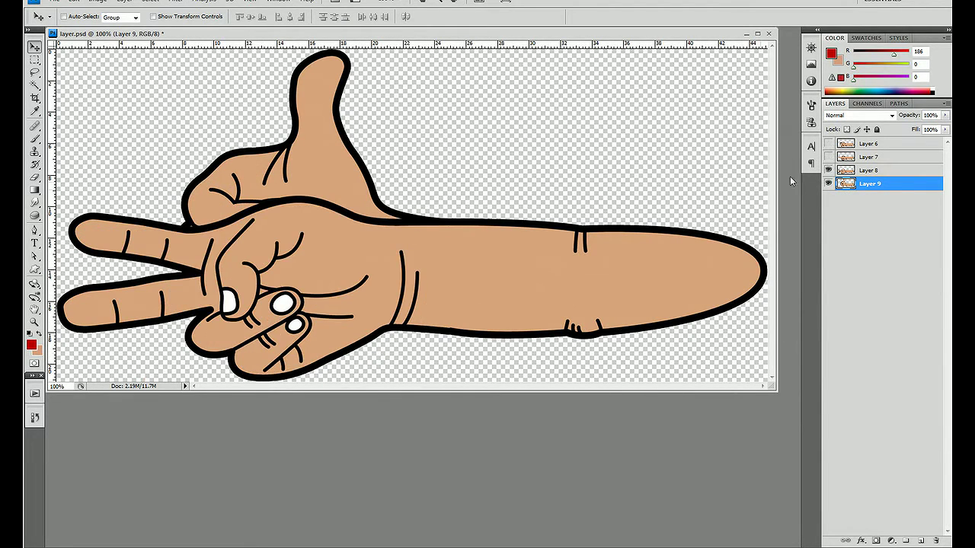
pyautogui.click(828, 173)
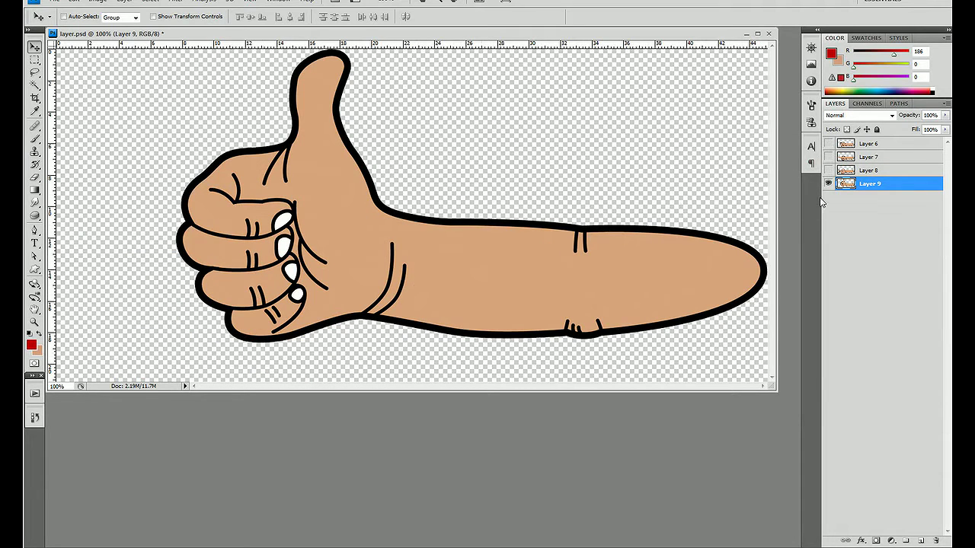
pyautogui.click(768, 34)
pyautogui.click(468, 205)
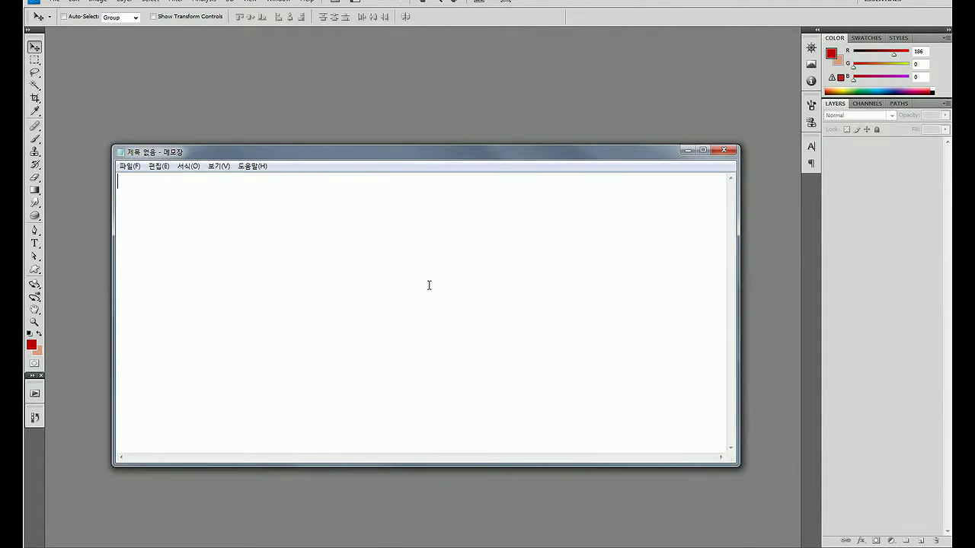
# Write the note 'file name.0001' in Notepad and set its font size to 48
pyautogui.moveTo(371, 158); pyautogui.dragTo(432, 166)
pyautogui.write('file')
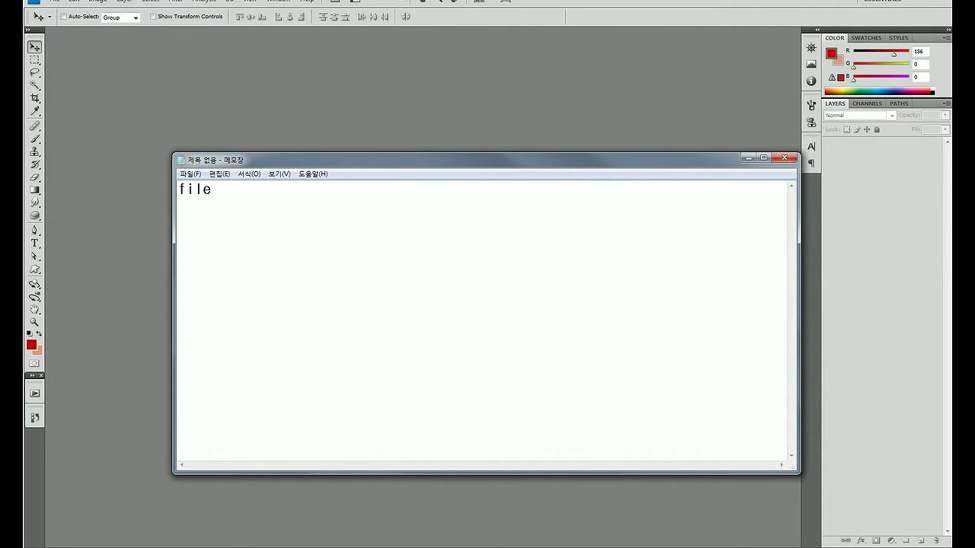
pyautogui.write(' name.')
pyautogui.write('0001')
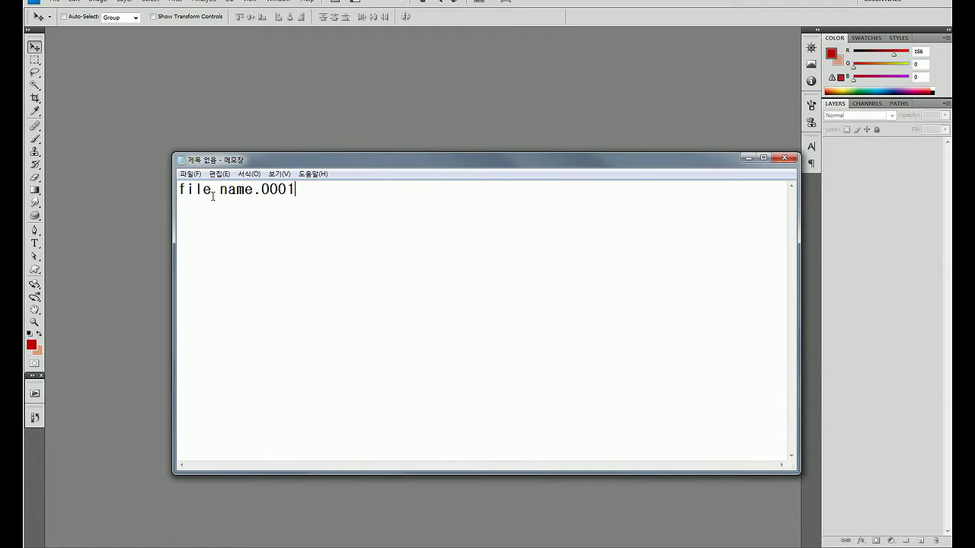
pyautogui.moveTo(310, 194); pyautogui.dragTo(176, 190)
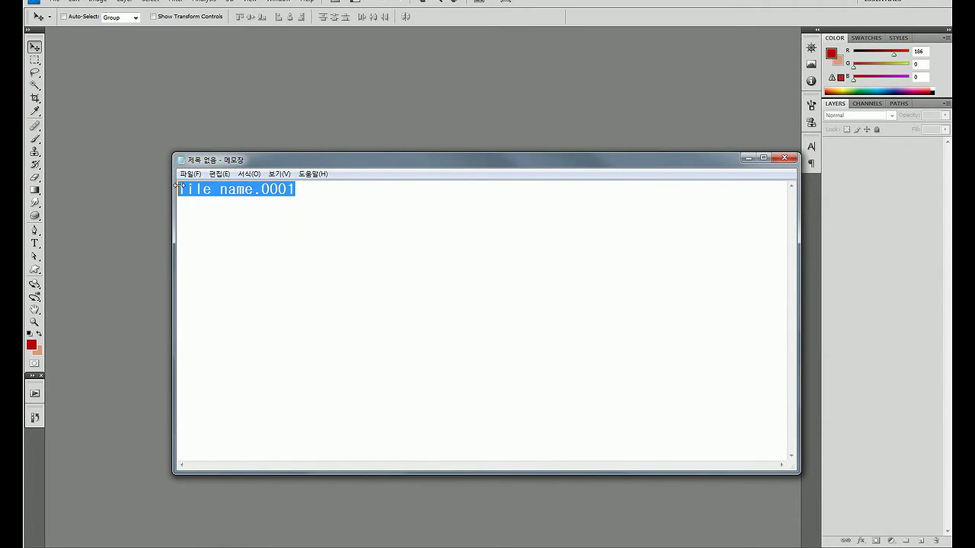
pyautogui.click(250, 175)
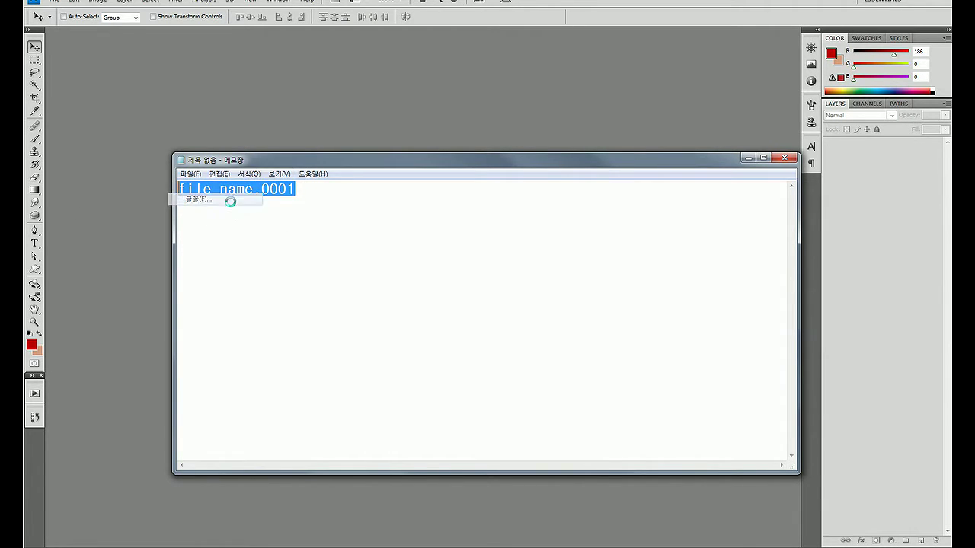
pyautogui.click(229, 199)
pyautogui.click(394, 337)
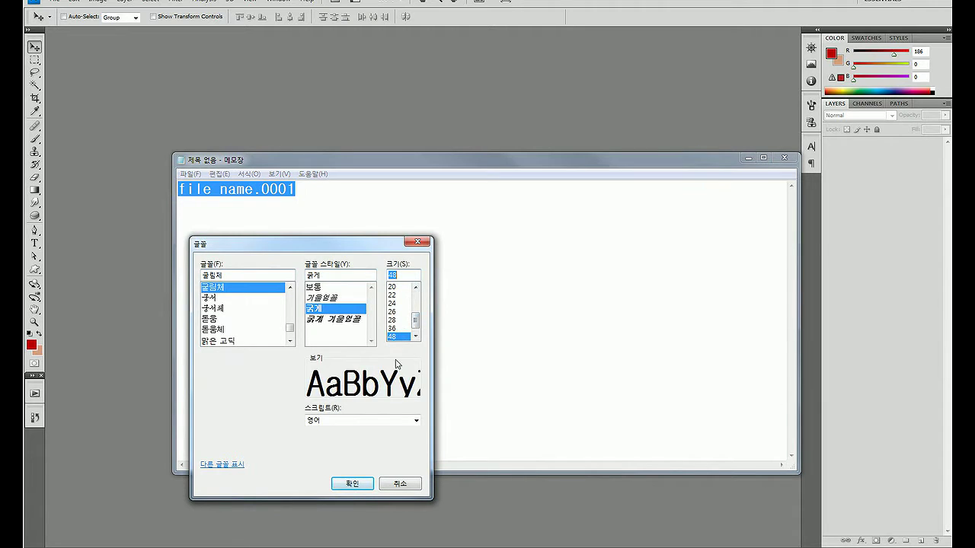
pyautogui.click(352, 484)
pyautogui.click(299, 248)
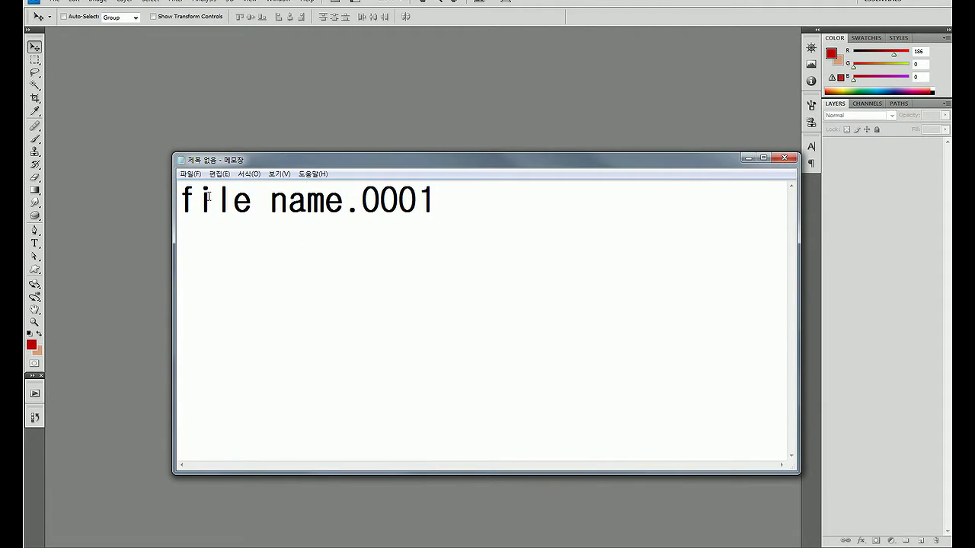
# Add a 'png file' line below it, then close Notepad without saving
pyautogui.moveTo(406, 163); pyautogui.dragTo(393, 172)
pyautogui.click(487, 223)
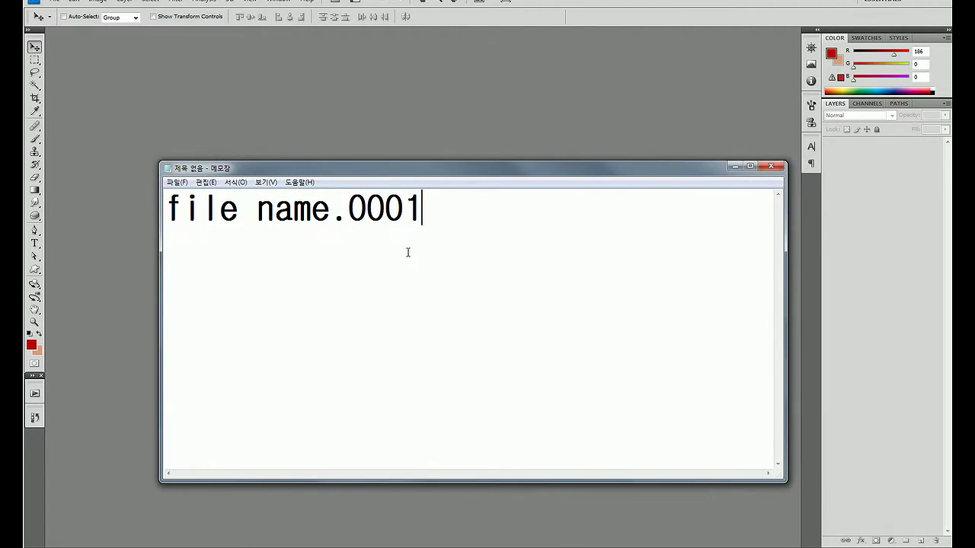
pyautogui.press('Return')
pyautogui.write('p')
pyautogui.write('ng ')
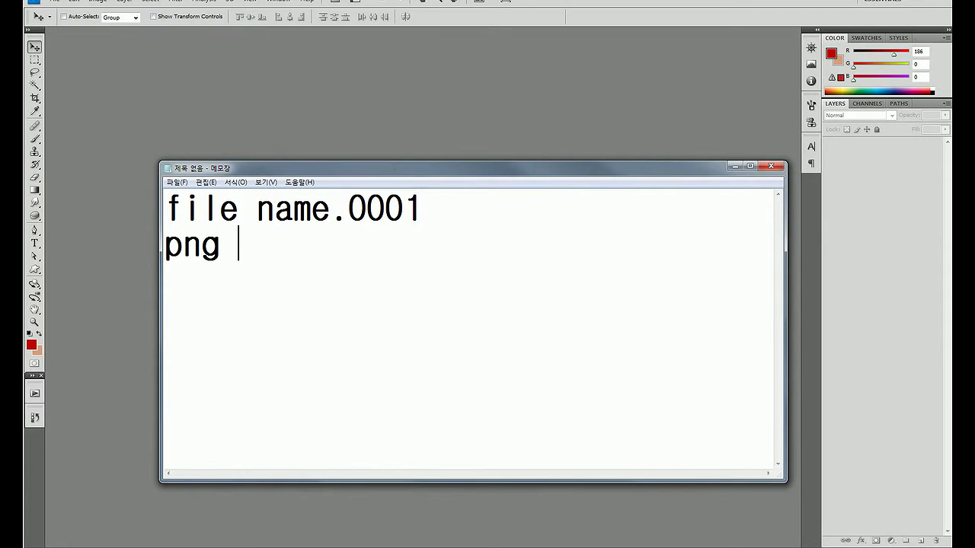
pyautogui.write('file')
pyautogui.click(772, 166)
pyautogui.click(525, 277)
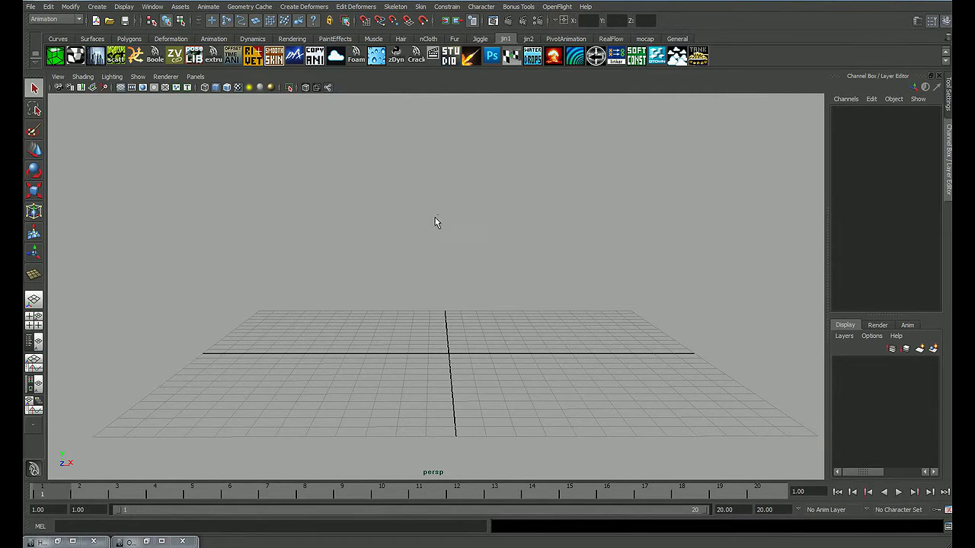
# Maximize the side view and start the Polygon Plane tool from the Polygons shelf
pyautogui.press('space')
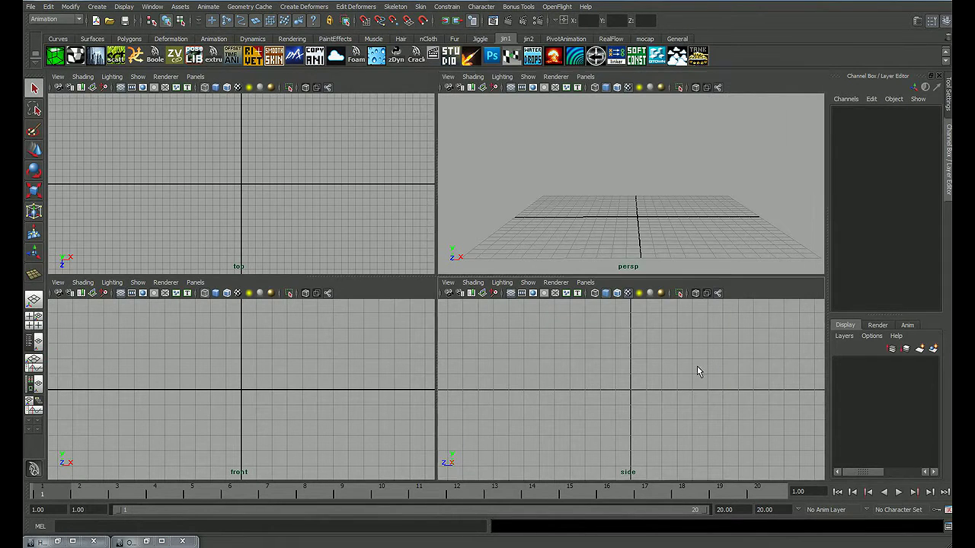
pyautogui.press('space')
pyautogui.keyDown('alt'); pyautogui.moveTo(527, 321); pyautogui.dragTo(538, 373, button='middle'); pyautogui.keyUp('alt')
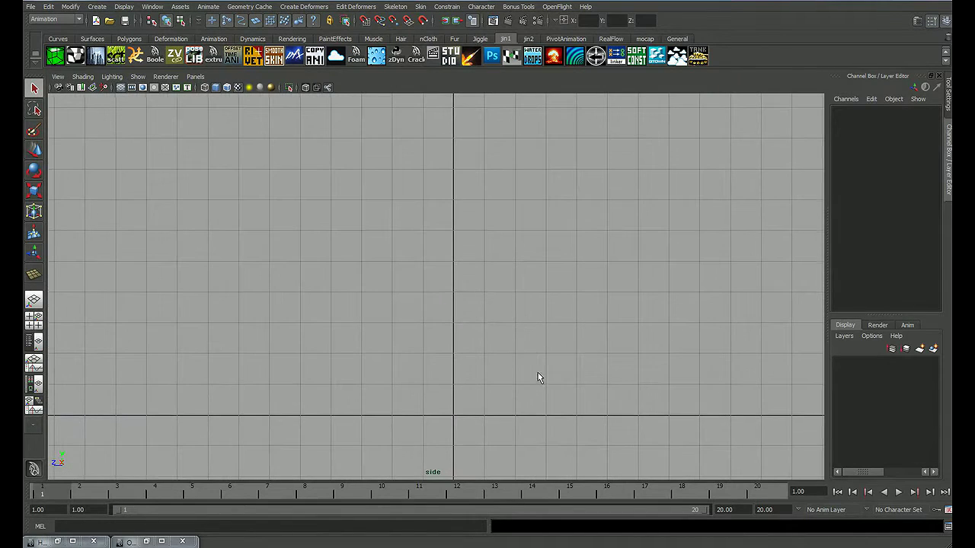
pyautogui.click(128, 39)
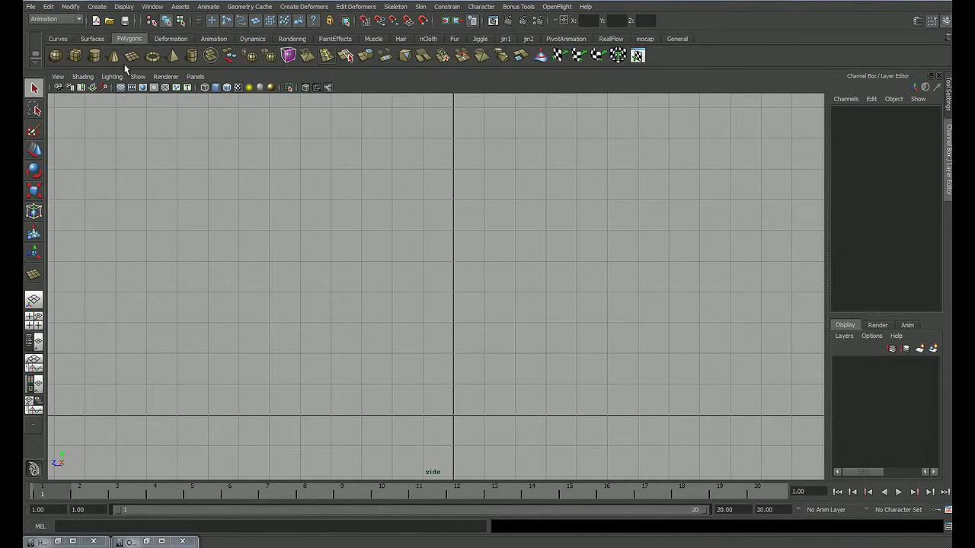
pyautogui.click(132, 55)
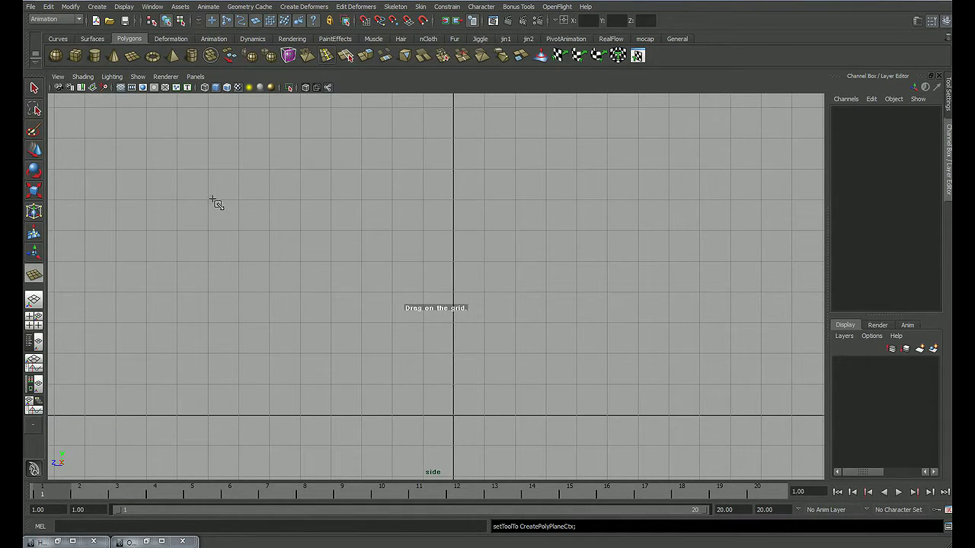
# Draw a 13.255 by 6.709 plane in the side view with 50 by 50 subdivisions
pyautogui.moveTo(213, 194); pyautogui.dragTo(627, 395)
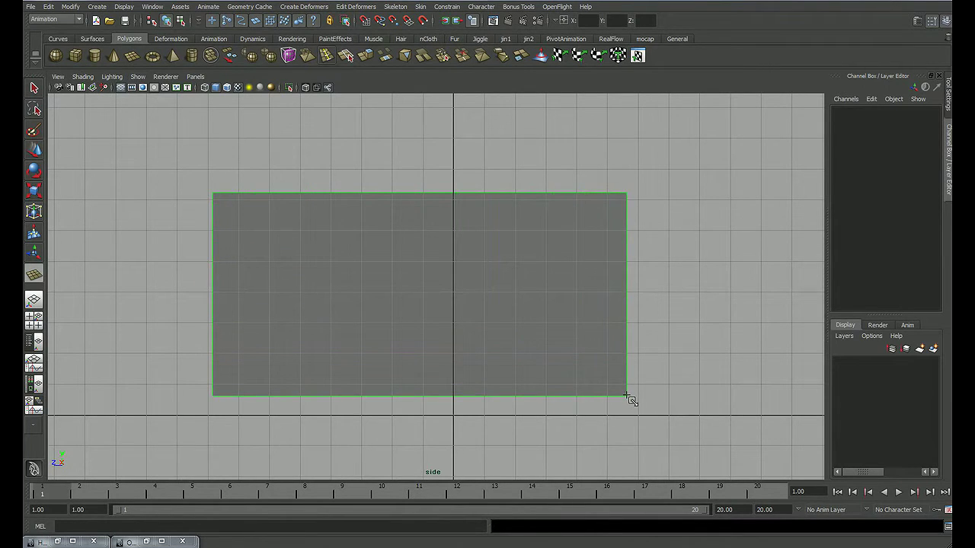
pyautogui.moveTo(627, 396); pyautogui.dragTo(620, 398)
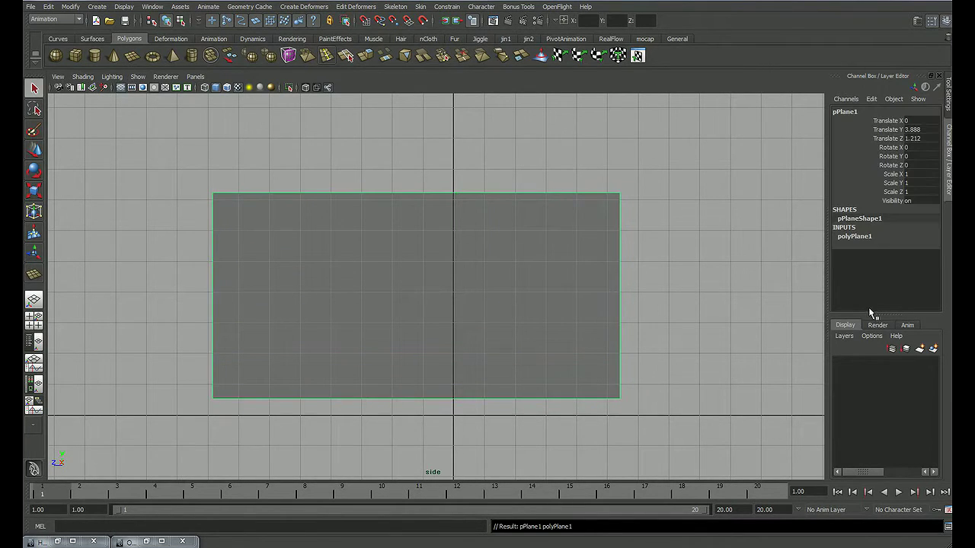
pyautogui.click(855, 236)
pyautogui.moveTo(876, 262); pyautogui.dragTo(876, 272)
pyautogui.moveTo(339, 302); pyautogui.dragTo(702, 282, button='middle')
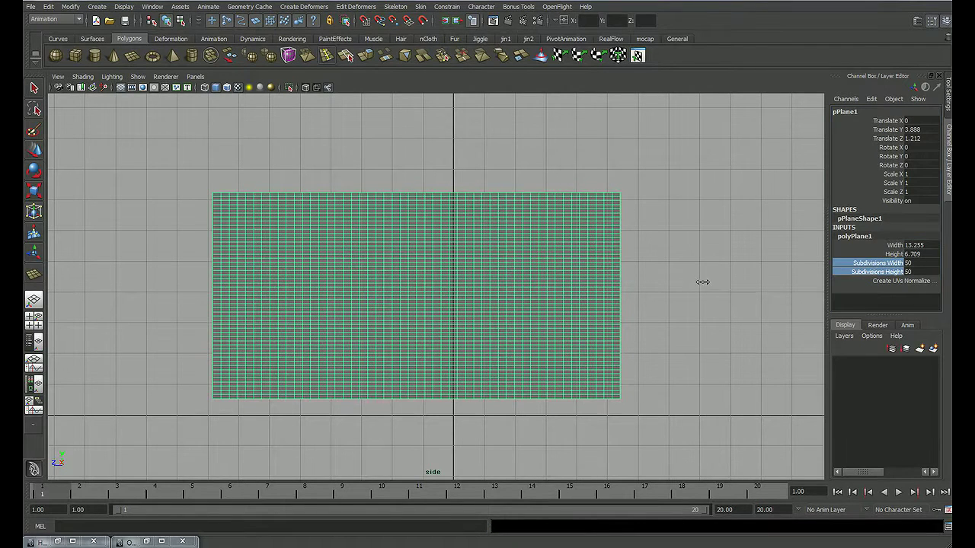
pyautogui.click(662, 277)
pyautogui.click(552, 238)
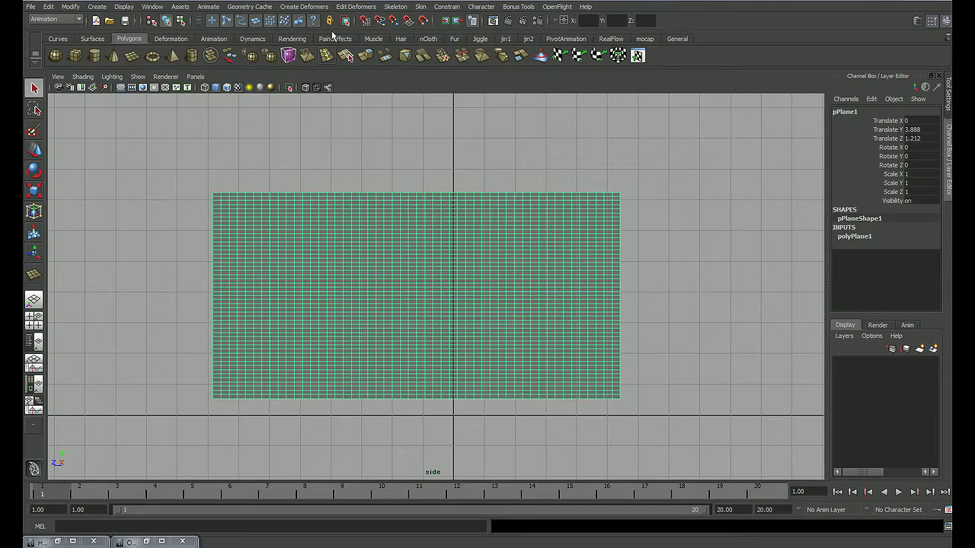
pyautogui.press('space')
pyautogui.press('space')
# Project planar UVs onto the plane from the X axis, fitted to its bounding box
pyautogui.moveTo(615, 209)
pyautogui.keyDown('alt'); pyautogui.mouseDown()
pyautogui.moveTo(545, 217)
pyautogui.moveTo(503, 199)
pyautogui.mouseUp(); pyautogui.keyUp('alt')
pyautogui.click(53, 19)
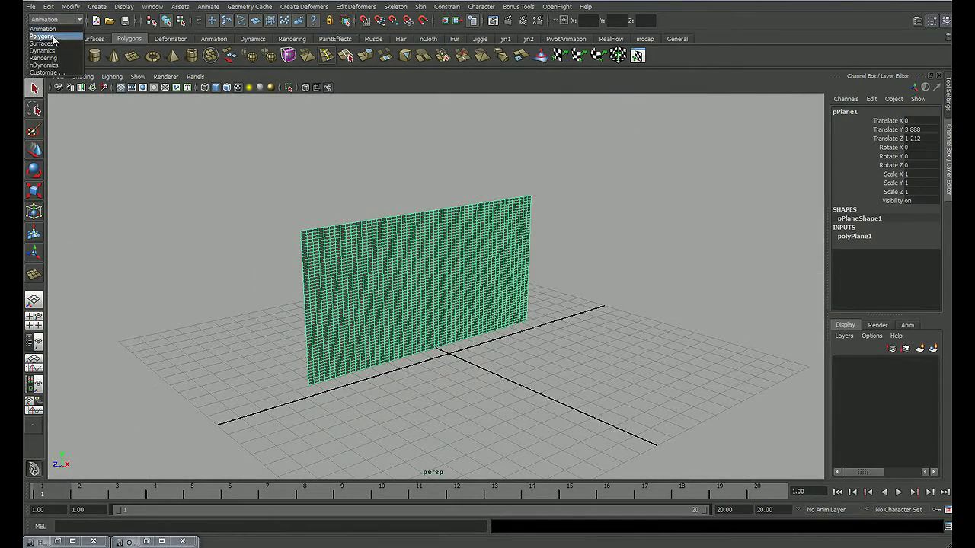
pyautogui.click(53, 36)
pyautogui.click(369, 7)
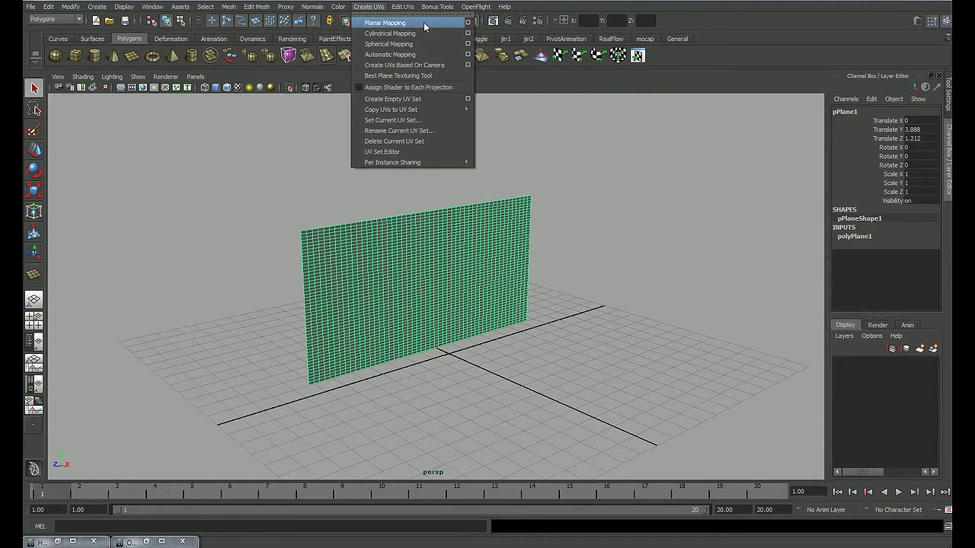
pyautogui.click(468, 27)
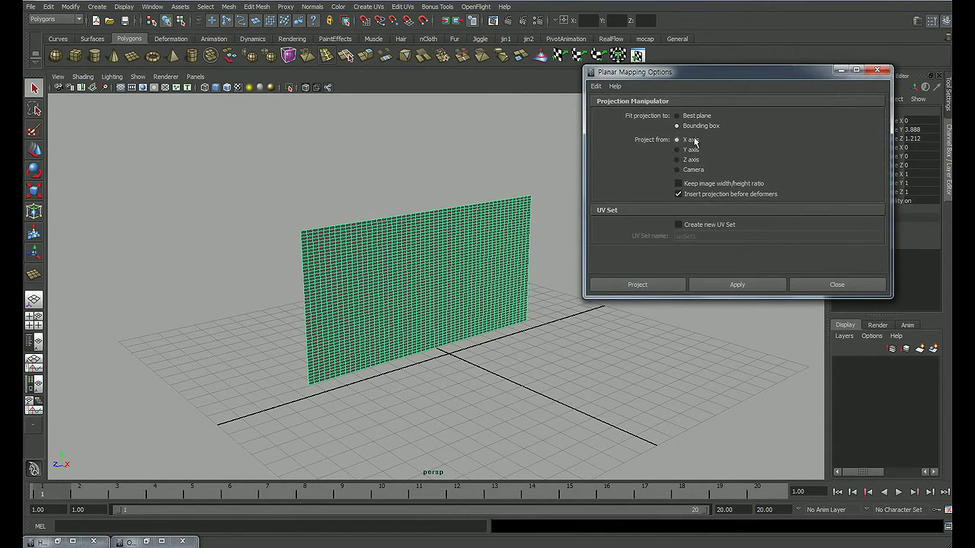
pyautogui.click(663, 287)
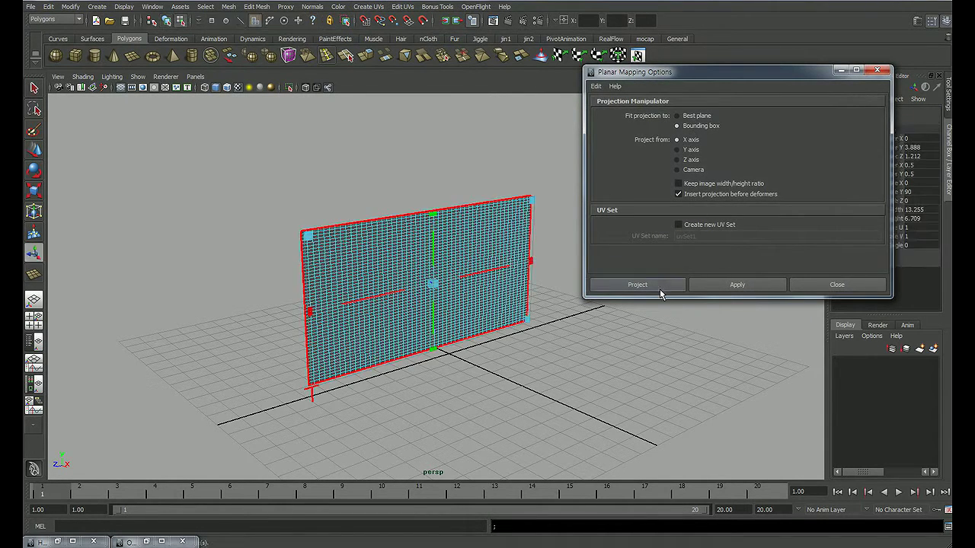
pyautogui.press('q')
pyautogui.click(592, 264)
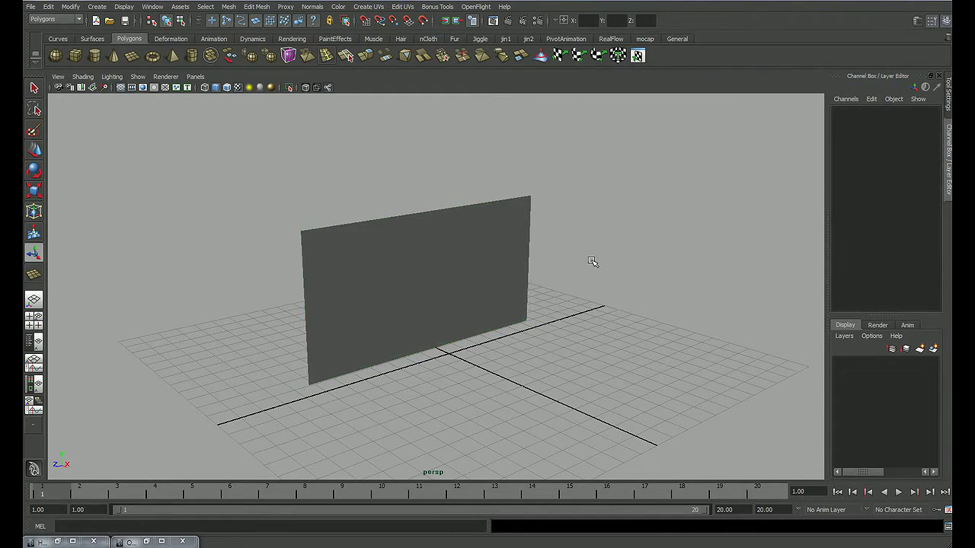
pyautogui.moveTo(592, 264)
pyautogui.keyDown('alt'); pyautogui.mouseDown()
pyautogui.moveTo(496, 263)
pyautogui.moveTo(550, 266)
pyautogui.moveTo(579, 254)
pyautogui.moveTo(549, 267)
pyautogui.moveTo(564, 269)
pyautogui.moveTo(526, 270)
pyautogui.mouseUp(); pyautogui.keyUp('alt')
# Create a new Lambert material (lambert4) in Hypershade and assign it to the plane
pyautogui.hotkey('shift', 't')
pyautogui.click(158, 97)
pyautogui.moveTo(216, 113)
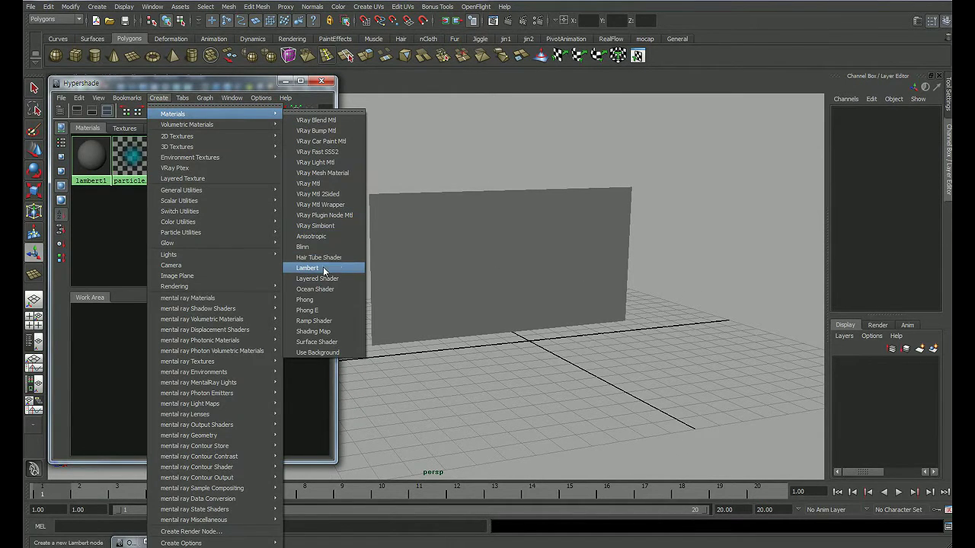
pyautogui.click(313, 268)
pyautogui.moveTo(96, 327); pyautogui.dragTo(387, 255, button='middle')
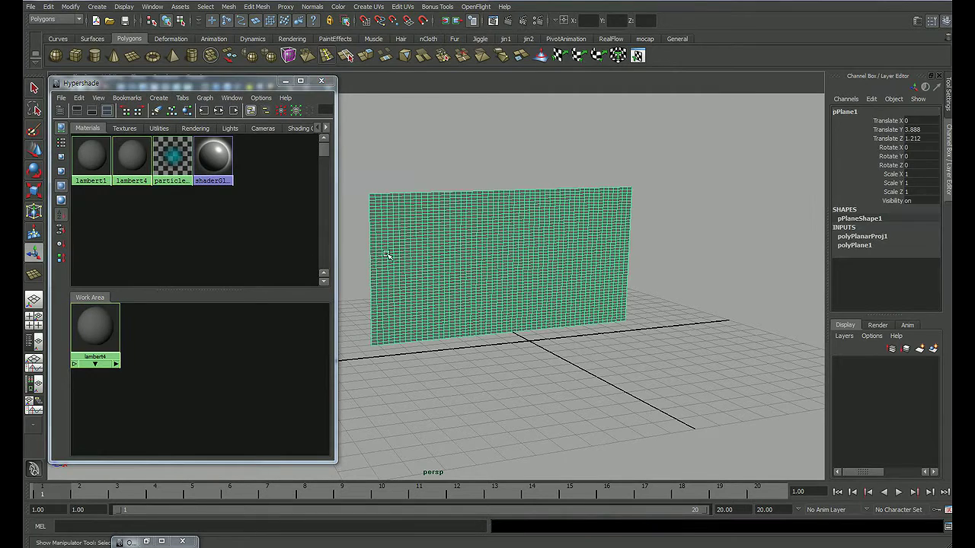
pyautogui.moveTo(131, 157); pyautogui.dragTo(137, 158, button='right')
# Map lambert4's Color to an unfiltered file texture loading seq/h.0001.png as an image sequence
pyautogui.doubleClick(134, 159)
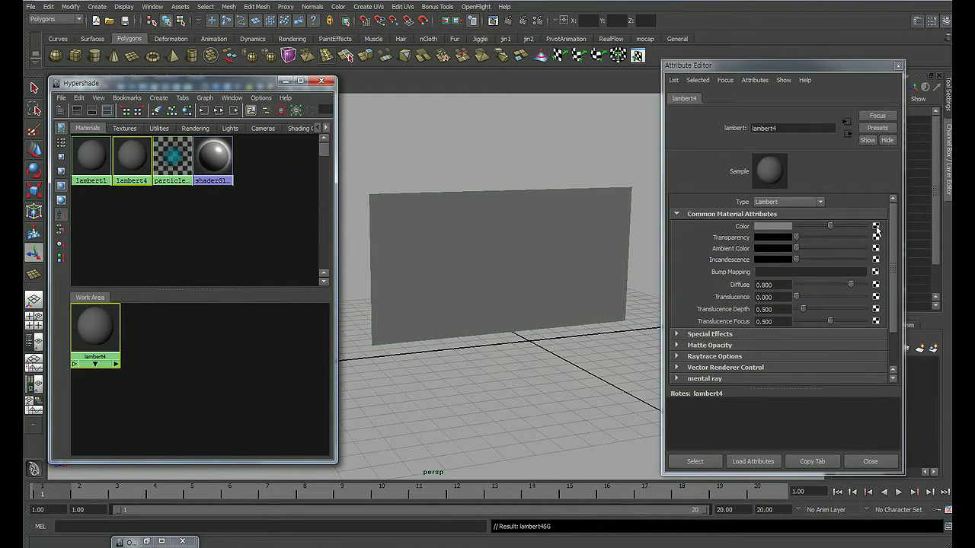
pyautogui.click(875, 228)
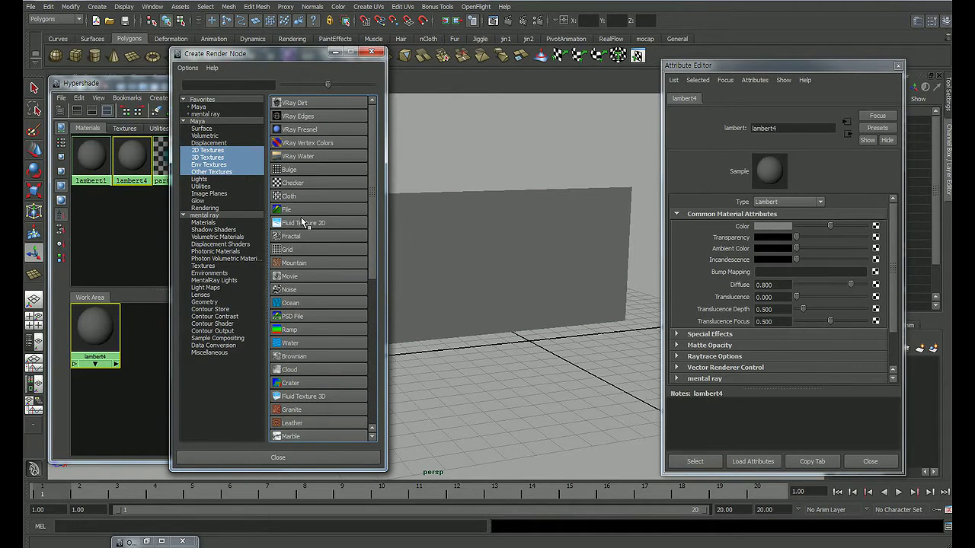
pyautogui.click(301, 211)
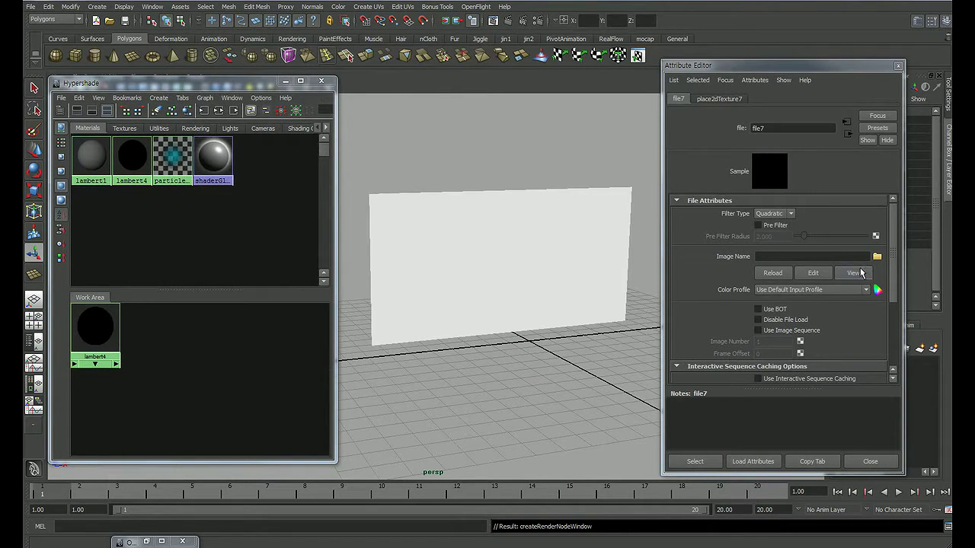
pyautogui.click(773, 214)
pyautogui.click(766, 214)
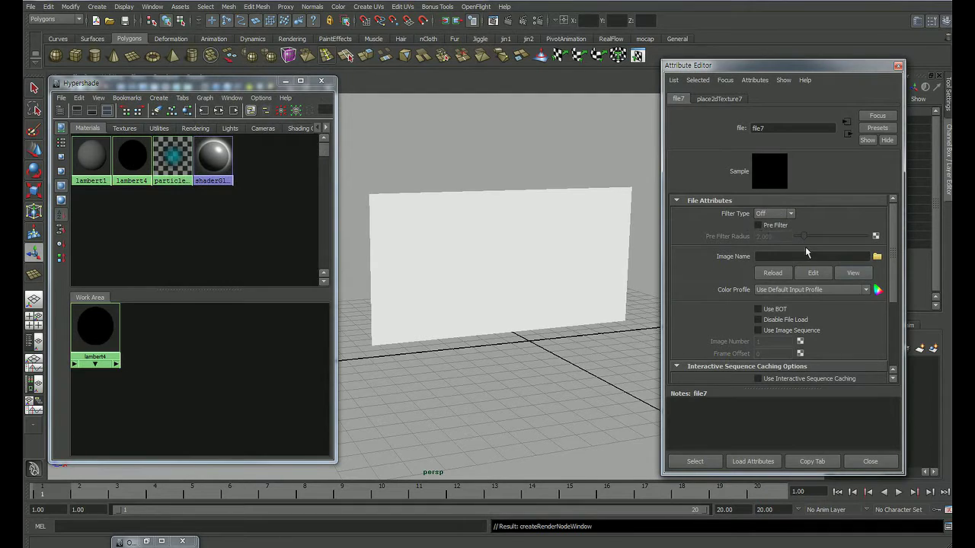
pyautogui.click(876, 256)
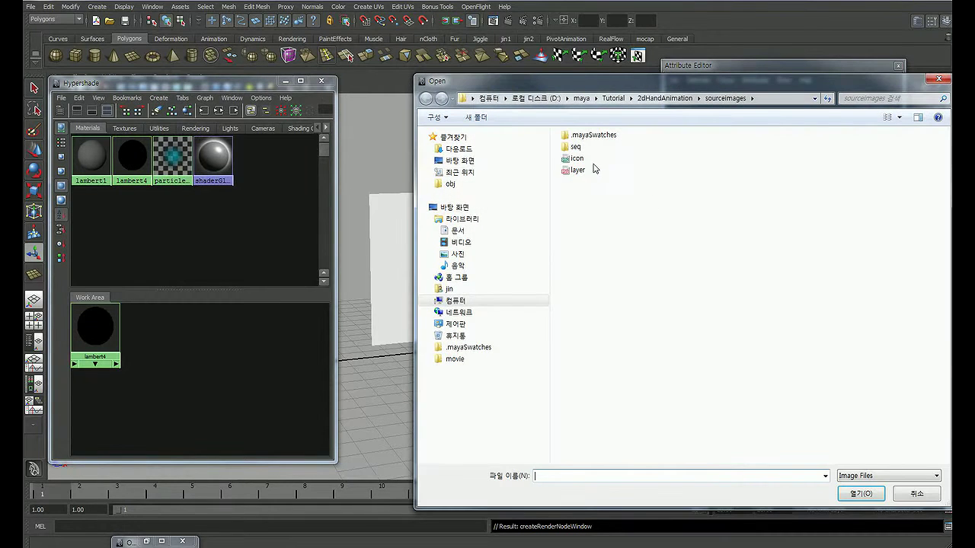
pyautogui.doubleClick(573, 147)
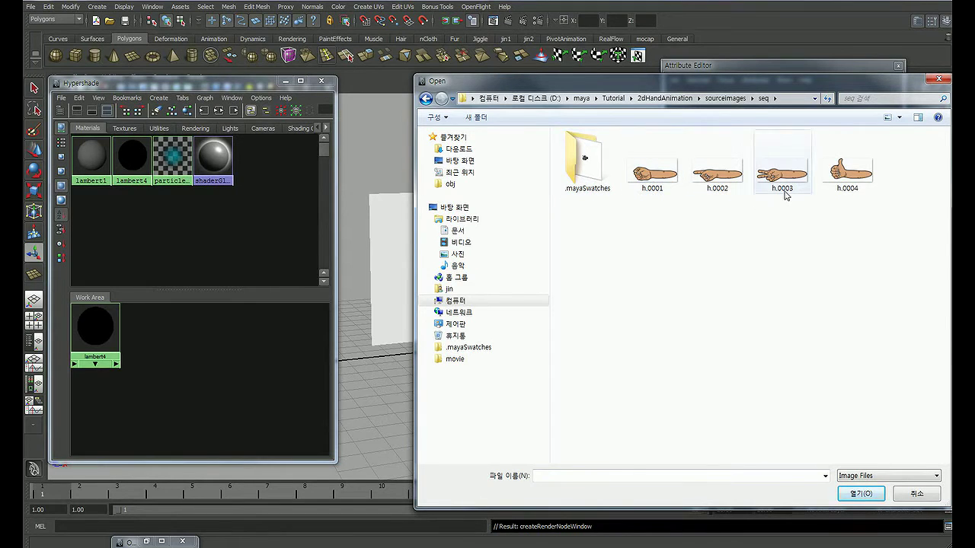
pyautogui.click(652, 174)
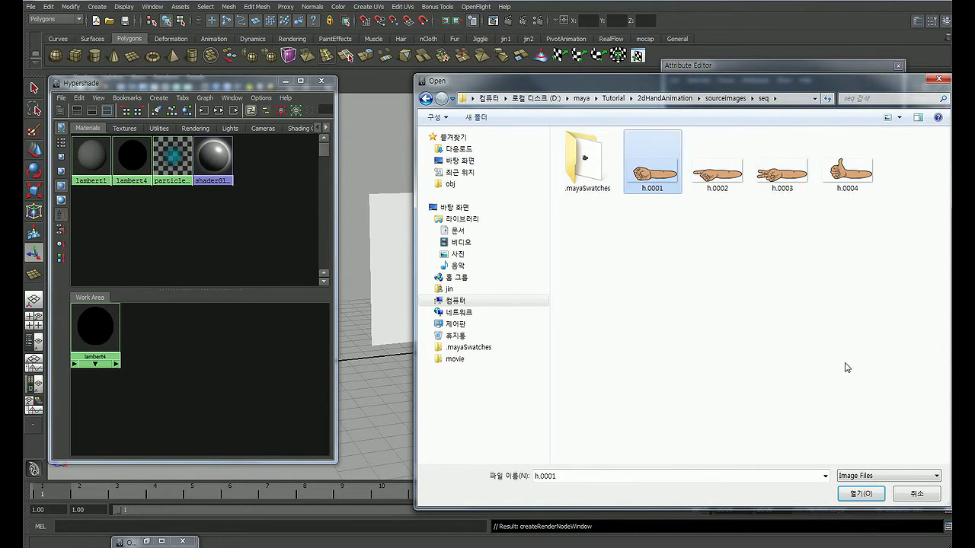
pyautogui.click(861, 493)
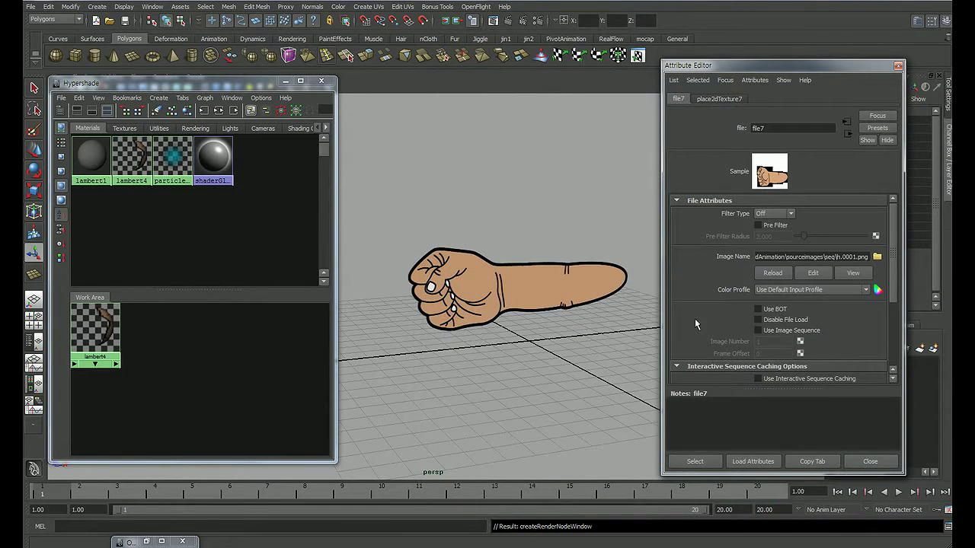
pyautogui.scroll(-1, 894, 303)
pyautogui.scroll(-3, 895, 303)
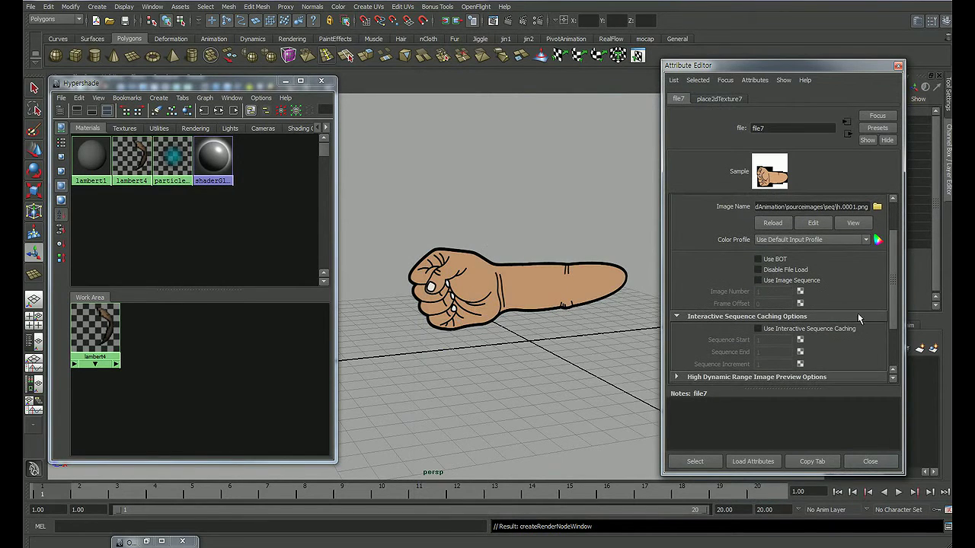
pyautogui.click(758, 280)
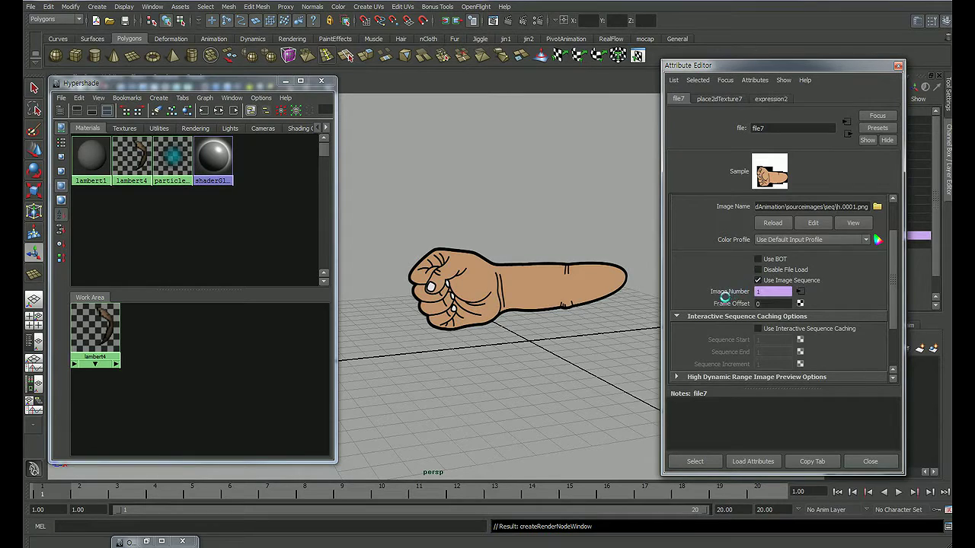
# Close the texture editors and scrub frames 1 to 4 to preview the hand poses
pyautogui.click(872, 467)
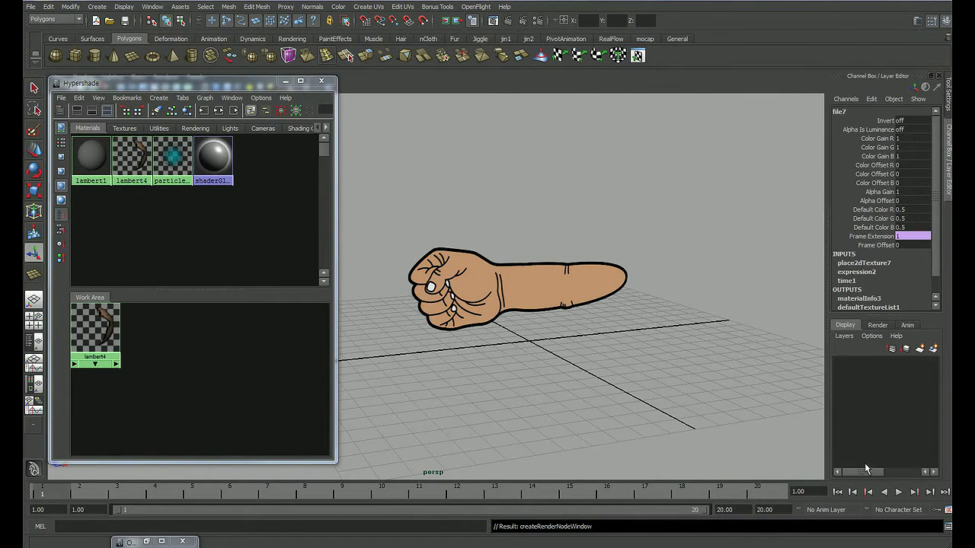
pyautogui.moveTo(473, 299)
pyautogui.keyDown('alt'); pyautogui.mouseDown()
pyautogui.moveTo(521, 278)
pyautogui.moveTo(461, 282)
pyautogui.mouseUp(); pyautogui.keyUp('alt')
pyautogui.click(283, 81)
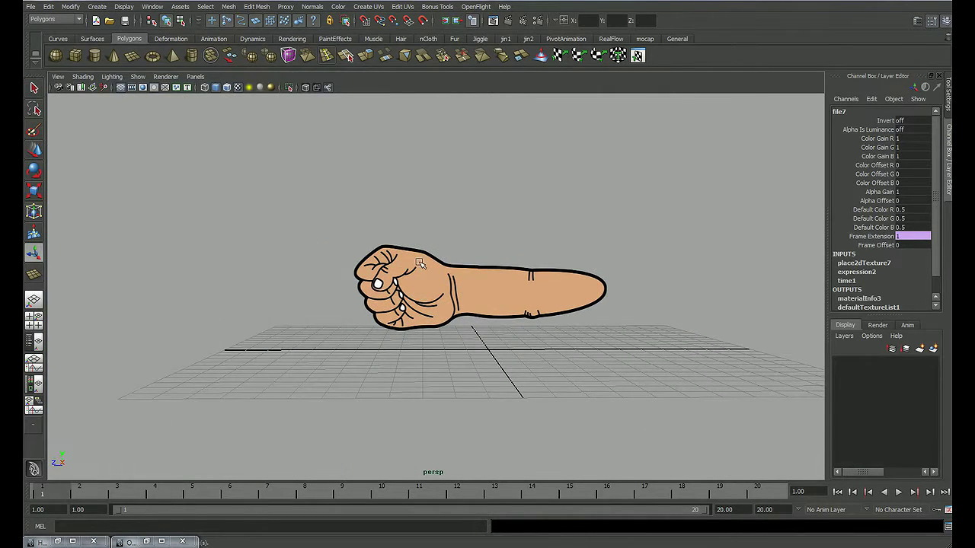
pyautogui.moveTo(65, 496)
pyautogui.mouseDown()
pyautogui.moveTo(275, 494)
pyautogui.moveTo(45, 495)
pyautogui.mouseUp()
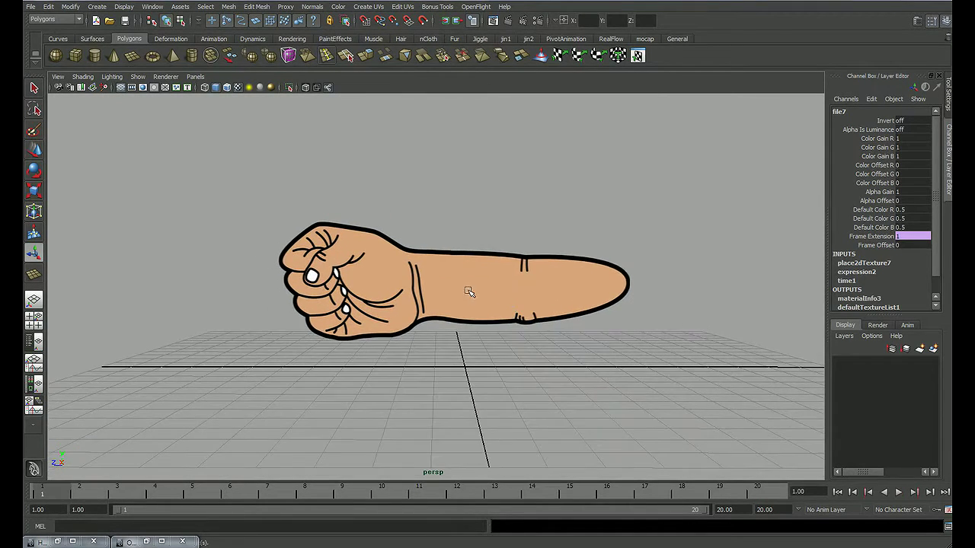
pyautogui.keyDown('alt'); pyautogui.moveTo(303, 374); pyautogui.dragTo(455, 325, button='right'); pyautogui.keyUp('alt')
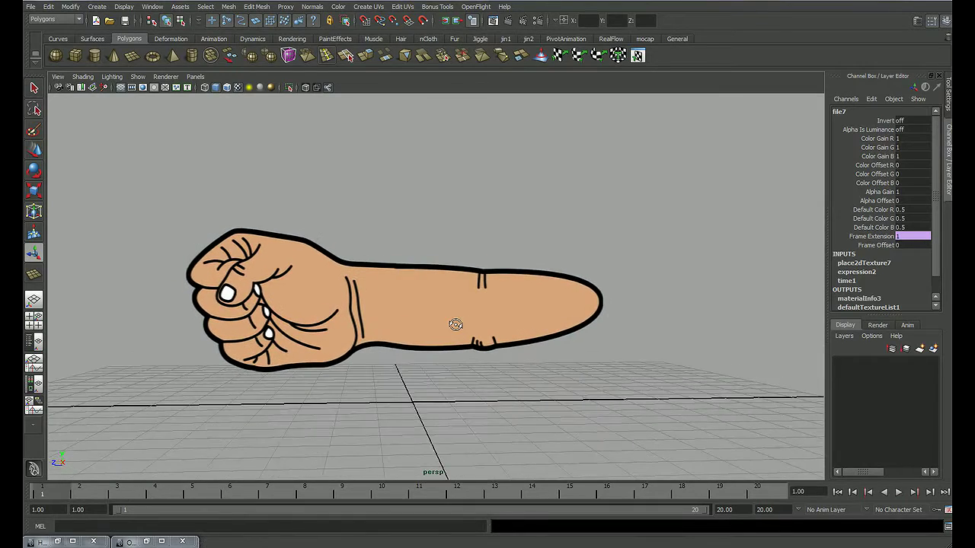
# Maximize the side view framed on the hand plane, then clear the selection
pyautogui.press('space')
pyautogui.press('space')
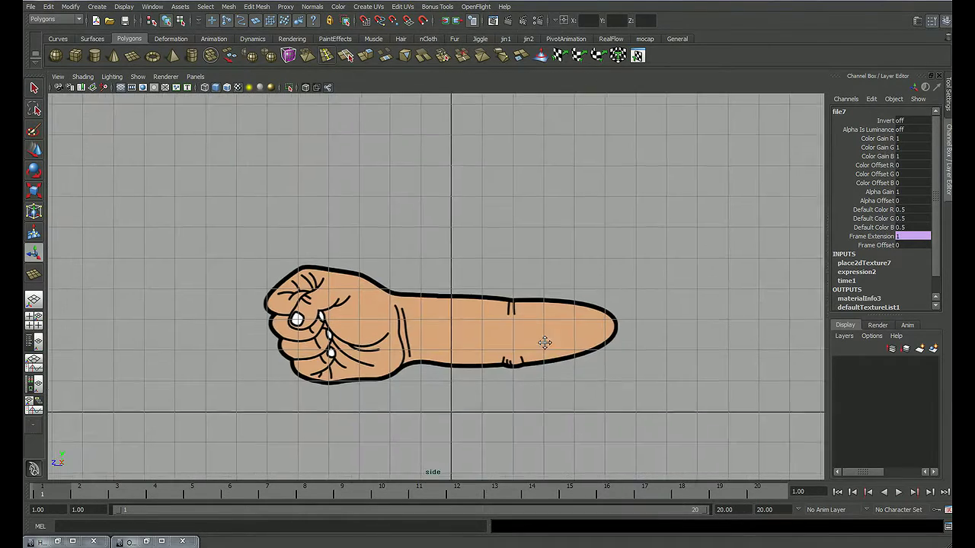
pyautogui.keyDown('alt'); pyautogui.moveTo(481, 294); pyautogui.dragTo(499, 281, button='right'); pyautogui.keyUp('alt')
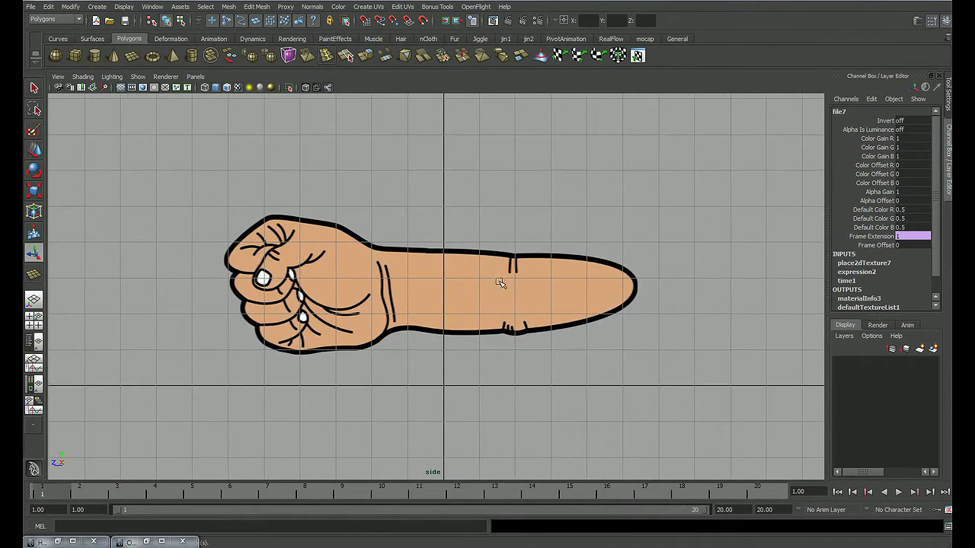
pyautogui.click(607, 283)
pyautogui.keyDown('alt'); pyautogui.moveTo(510, 302); pyautogui.dragTo(536, 311, button='middle'); pyautogui.keyUp('alt')
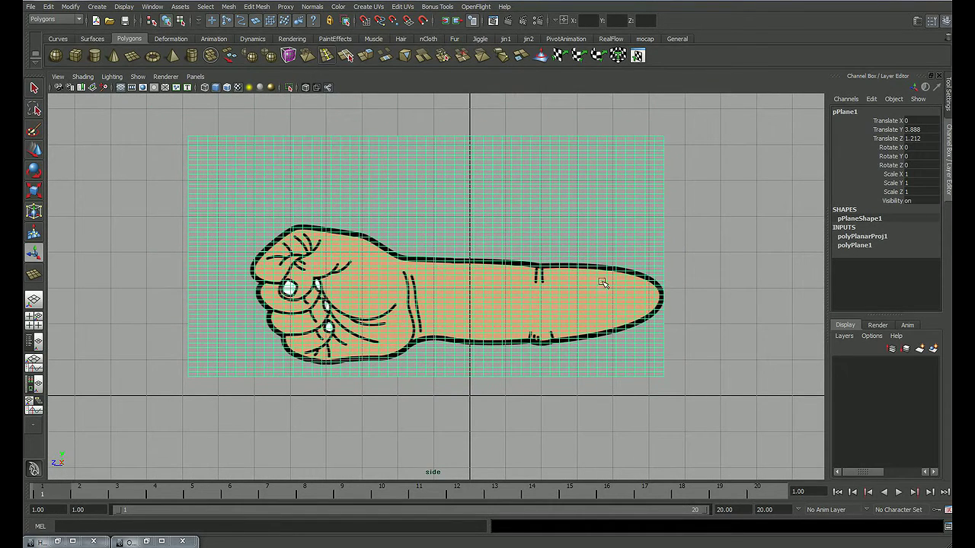
pyautogui.click(691, 252)
pyautogui.scroll(1, 625, 250)
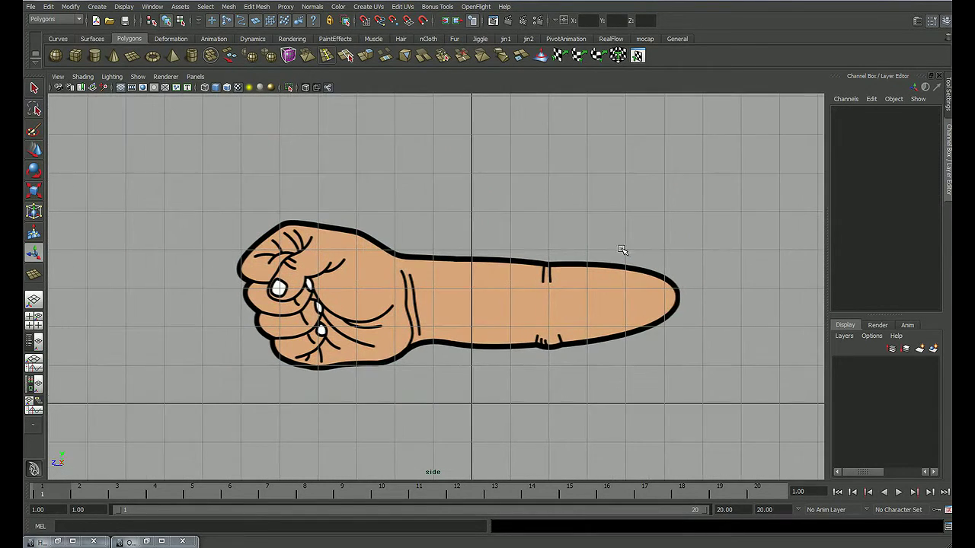
pyautogui.scroll(1, 591, 248)
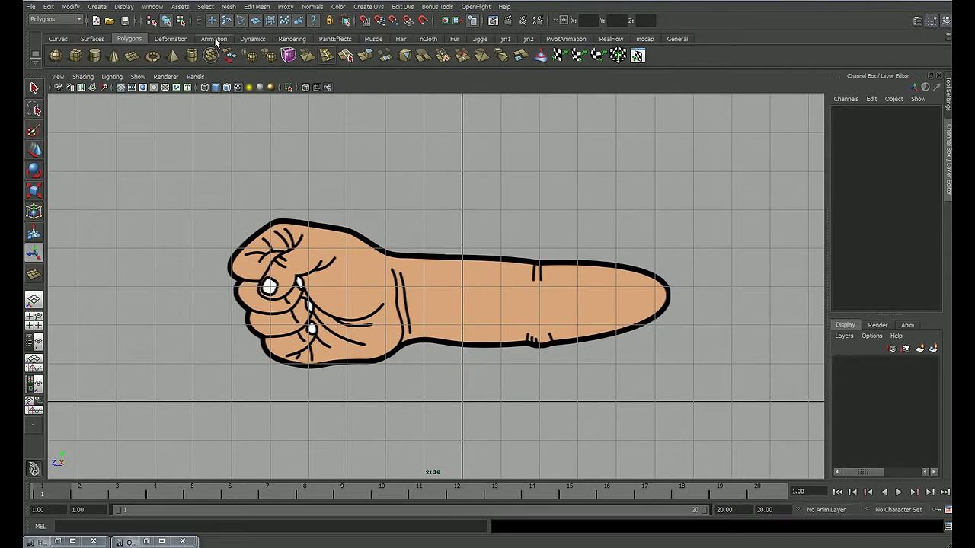
# Place a joint chain with the Joint Tool from the fingertip back into the fist, then view it in perspective
pyautogui.click(213, 39)
pyautogui.click(169, 56)
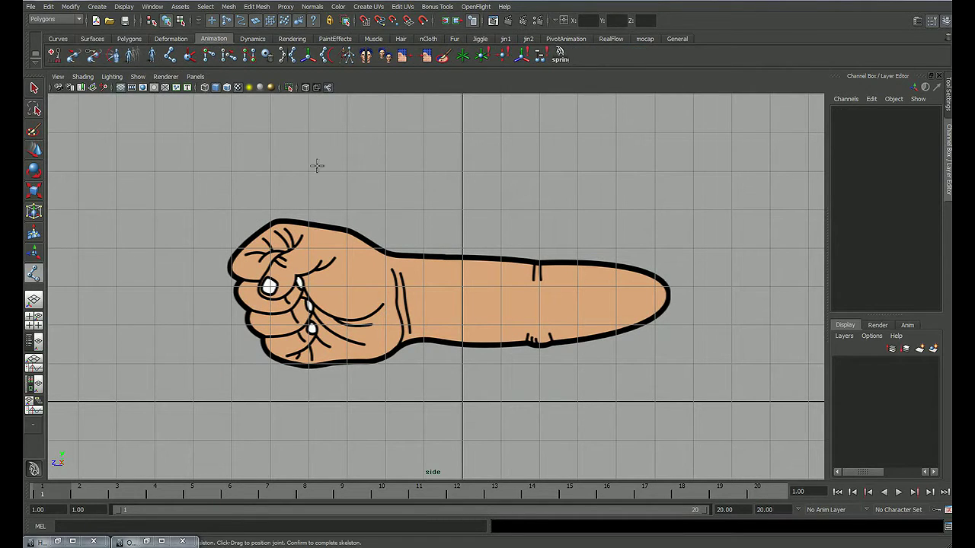
pyautogui.click(666, 297)
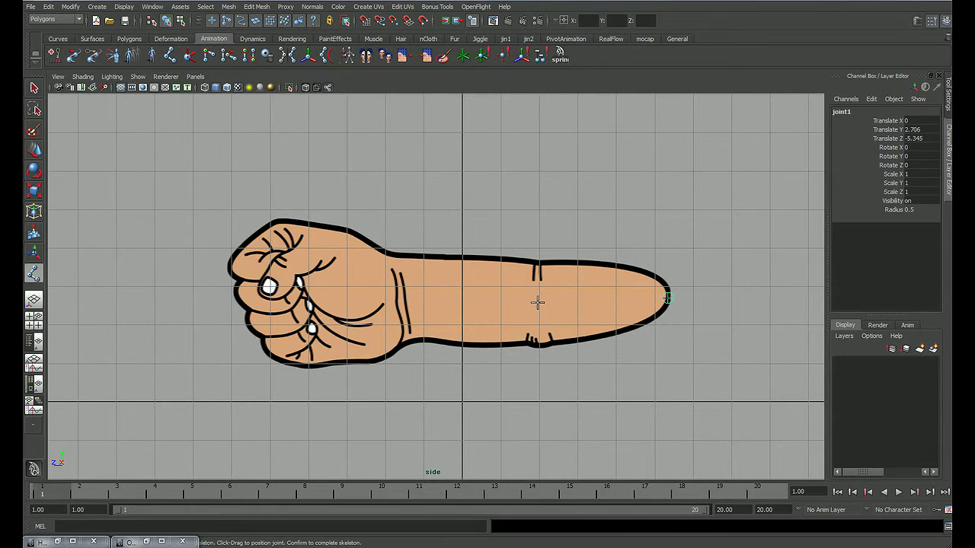
pyautogui.click(537, 302)
pyautogui.click(399, 303)
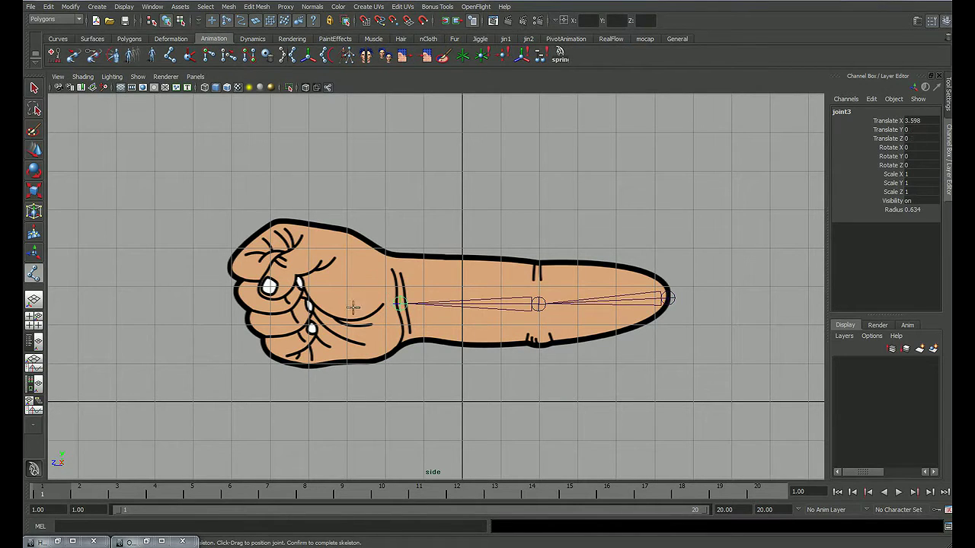
pyautogui.click(309, 304)
pyautogui.click(244, 306)
pyautogui.press('Return')
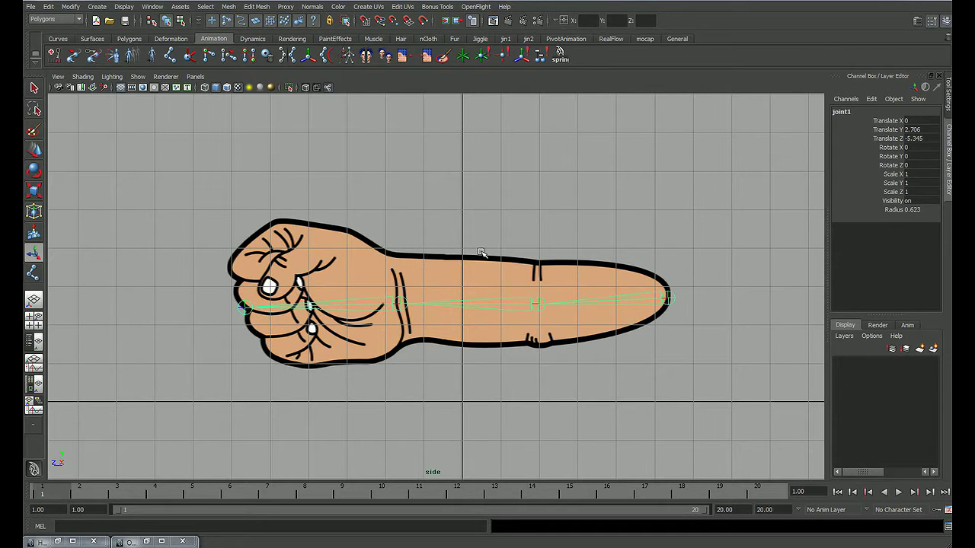
pyautogui.press('q')
pyautogui.press('space')
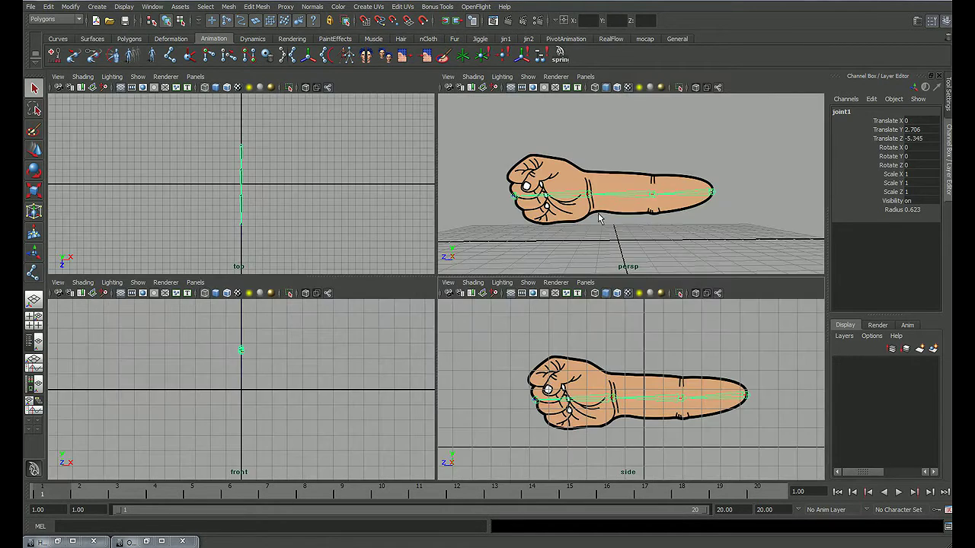
pyautogui.press('space')
pyautogui.moveTo(496, 257)
pyautogui.keyDown('alt'); pyautogui.mouseDown()
pyautogui.moveTo(474, 272)
pyautogui.moveTo(497, 288)
pyautogui.mouseUp(); pyautogui.keyUp('alt')
# Smooth-bind the hand plane to the joint chain using reset default bind settings
pyautogui.click(497, 288)
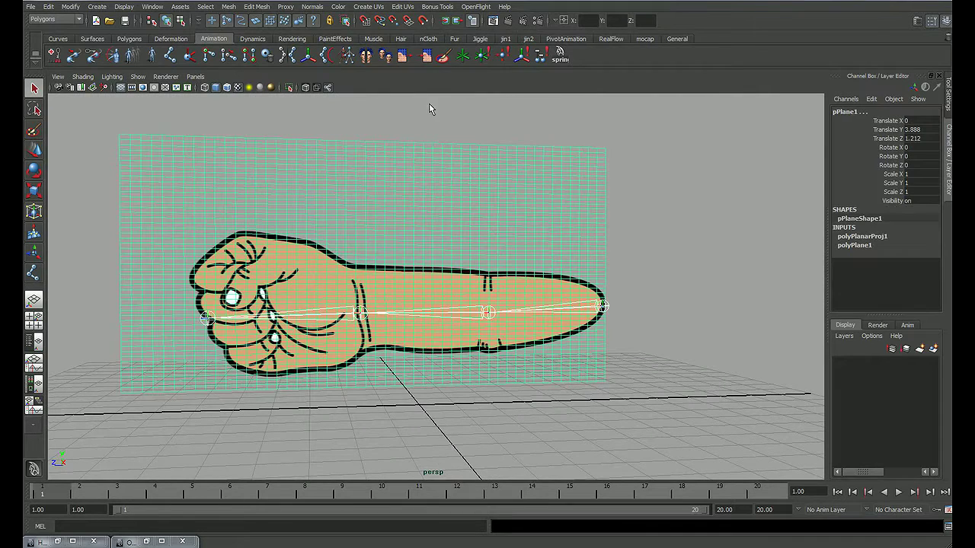
pyautogui.click(76, 19)
pyautogui.click(76, 29)
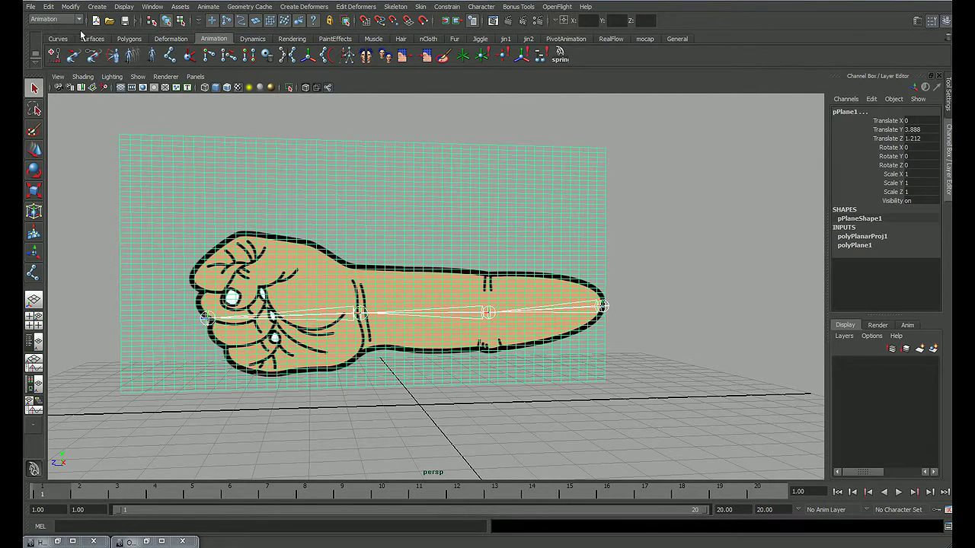
pyautogui.click(421, 7)
pyautogui.moveTo(450, 23)
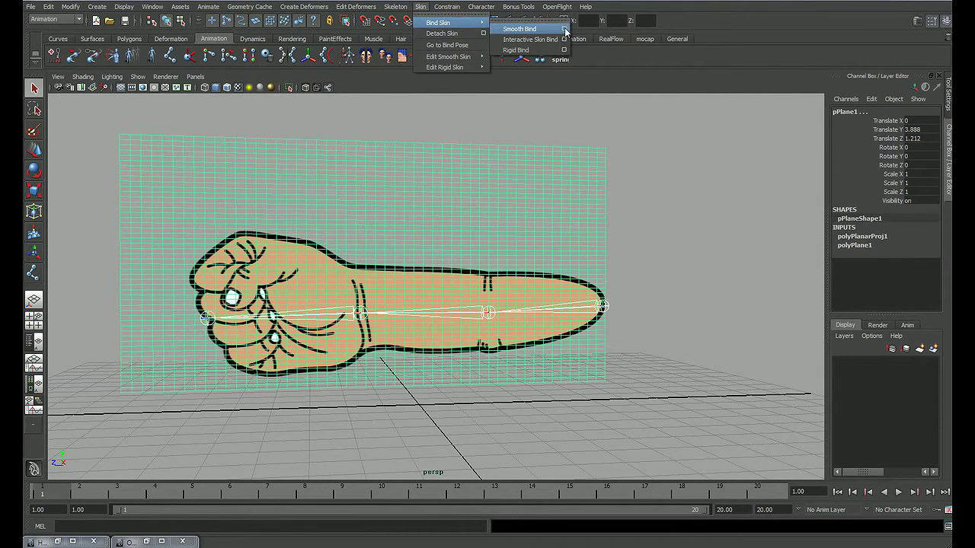
pyautogui.click(564, 29)
pyautogui.click(595, 86)
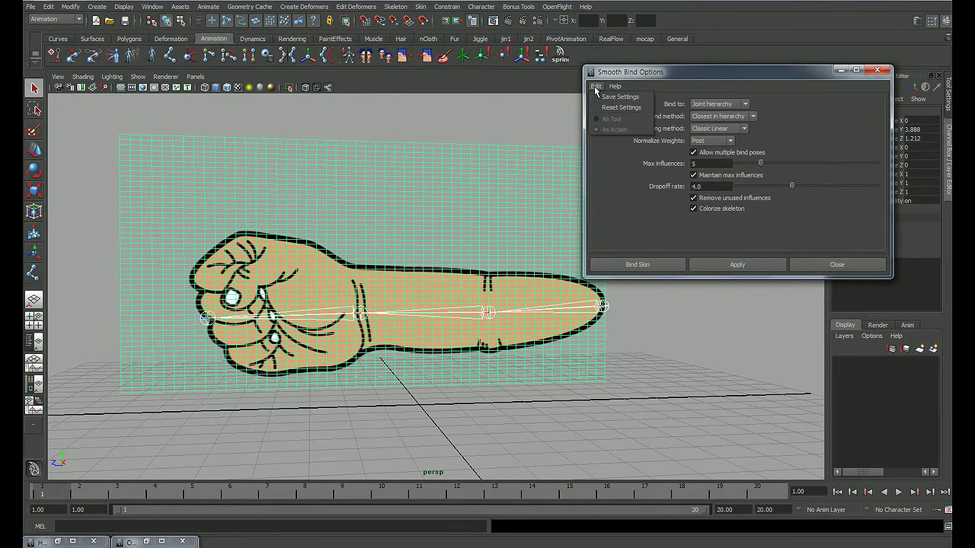
pyautogui.click(596, 86)
pyautogui.click(647, 264)
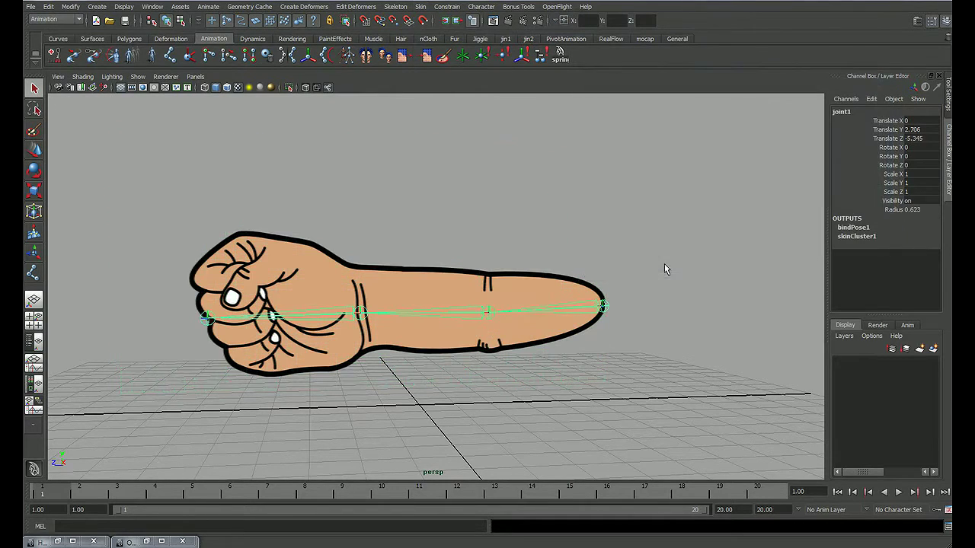
# Reselect the bound plane pPlane1 from a new angle and open the Skin menu
pyautogui.click(664, 264)
pyautogui.moveTo(619, 291)
pyautogui.keyDown('alt'); pyautogui.mouseDown()
pyautogui.moveTo(587, 279)
pyautogui.moveTo(531, 295)
pyautogui.mouseUp(); pyautogui.keyUp('alt')
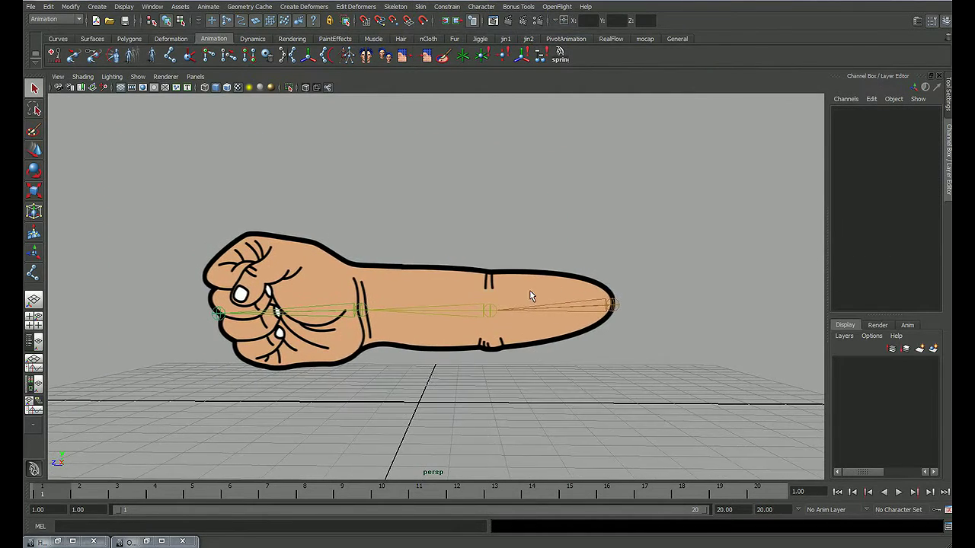
pyautogui.click(531, 296)
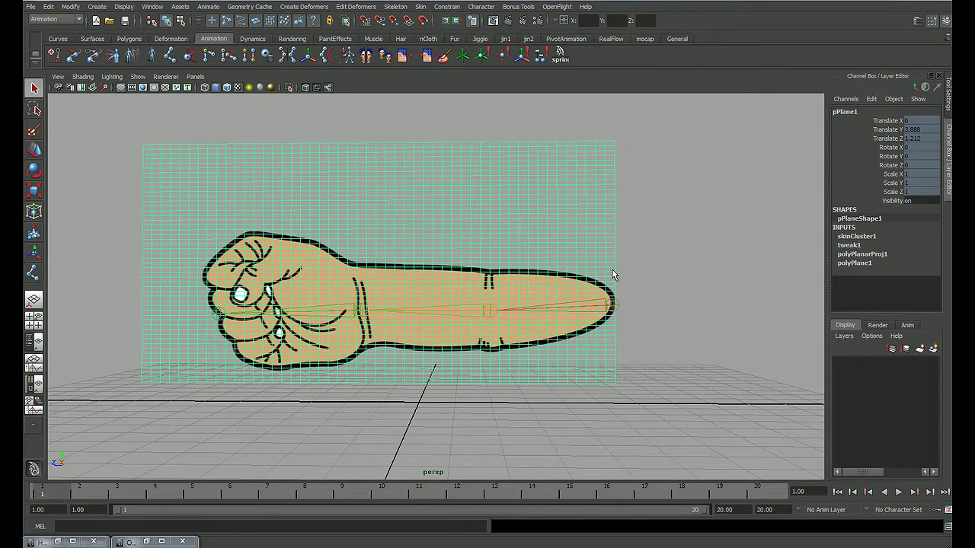
pyautogui.click(422, 7)
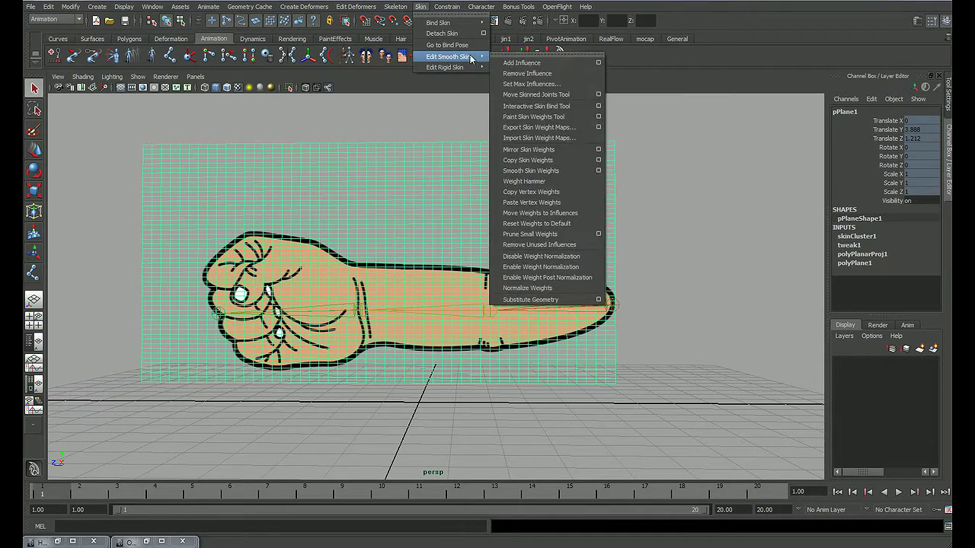
pyautogui.moveTo(448, 57)
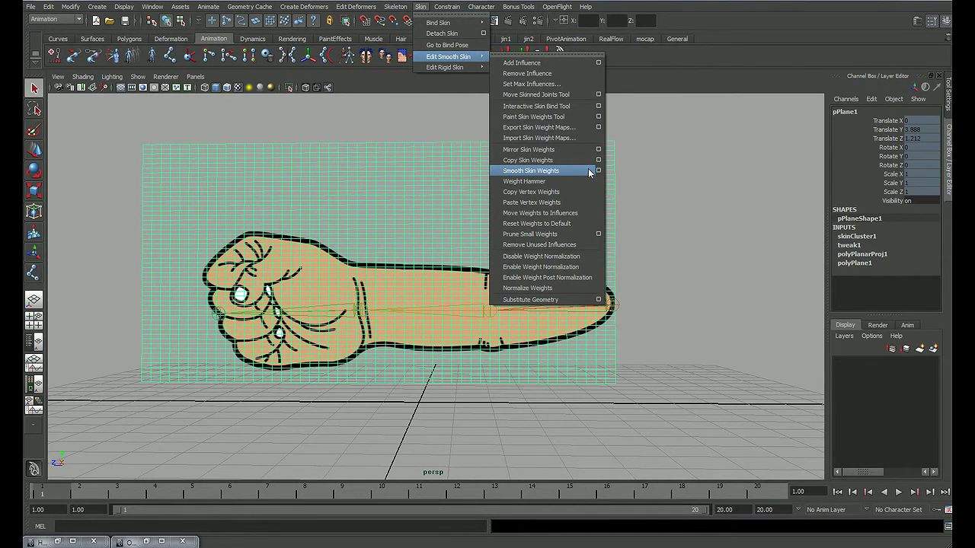
# Start painting skin weights on the plane for joint1, with a 0.5812 brush radius in Add mode
pyautogui.click(600, 120)
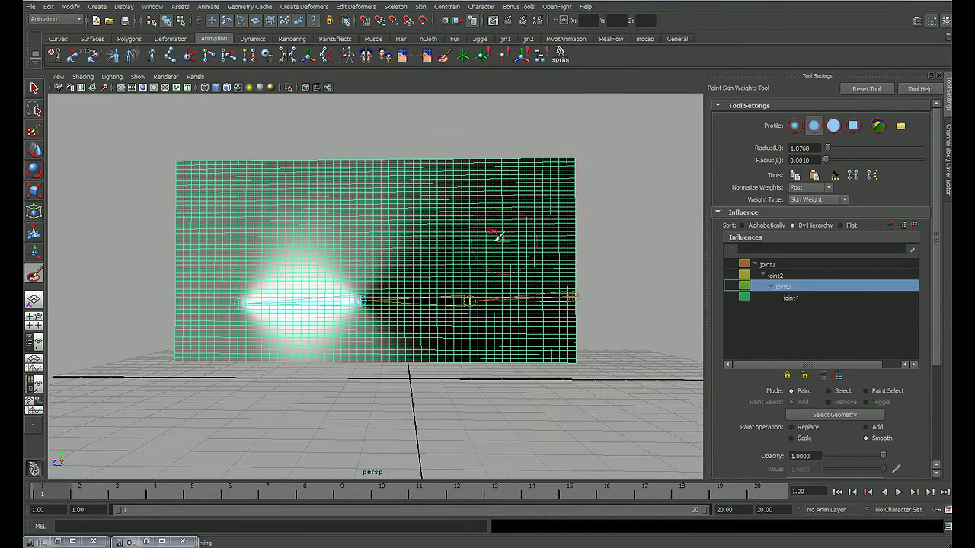
pyautogui.click(767, 264)
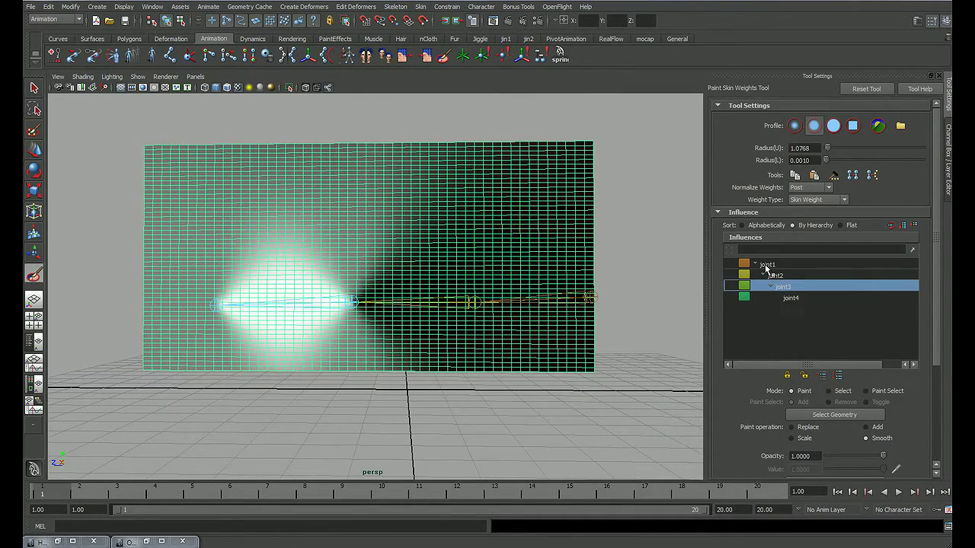
pyautogui.scroll(2, 543, 270)
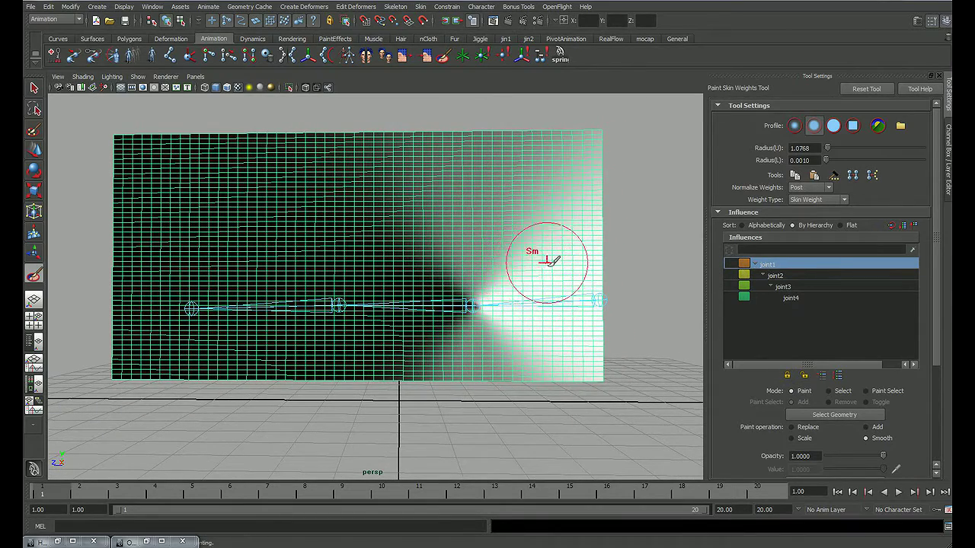
pyautogui.moveTo(543, 272); pyautogui.dragTo(524, 272)
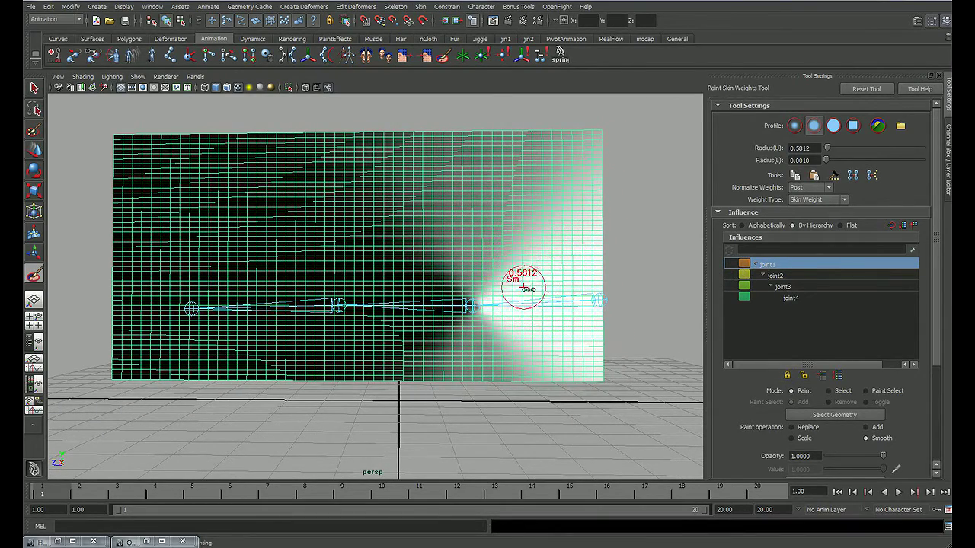
pyautogui.moveTo(937, 318); pyautogui.dragTo(932, 397)
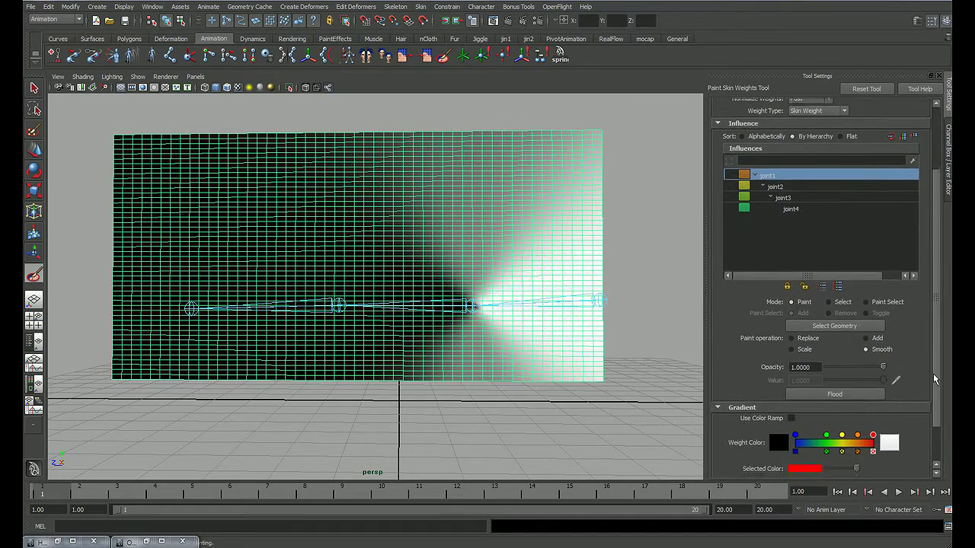
pyautogui.click(865, 330)
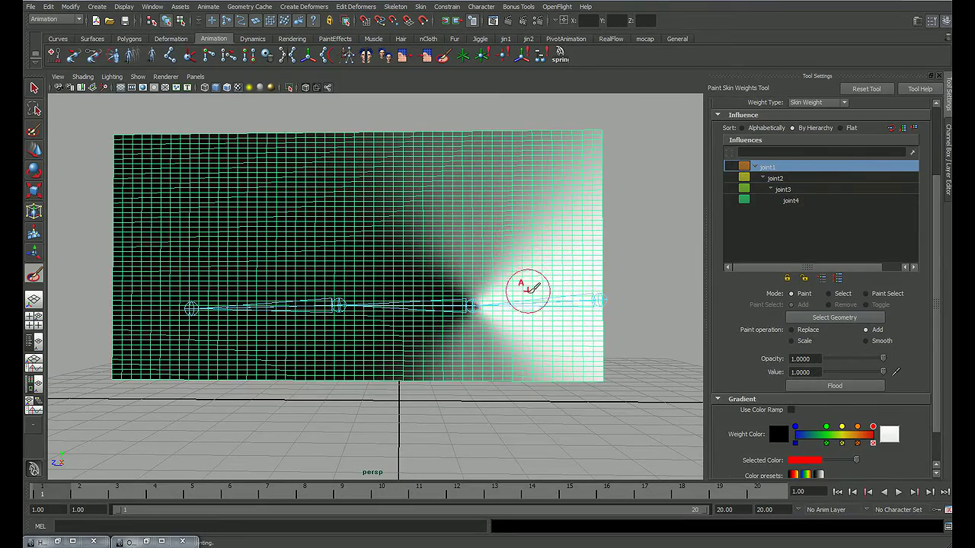
# Paint joint1 weight over the fingertip area and the plane's upper right
pyautogui.press('space')
pyautogui.press('space')
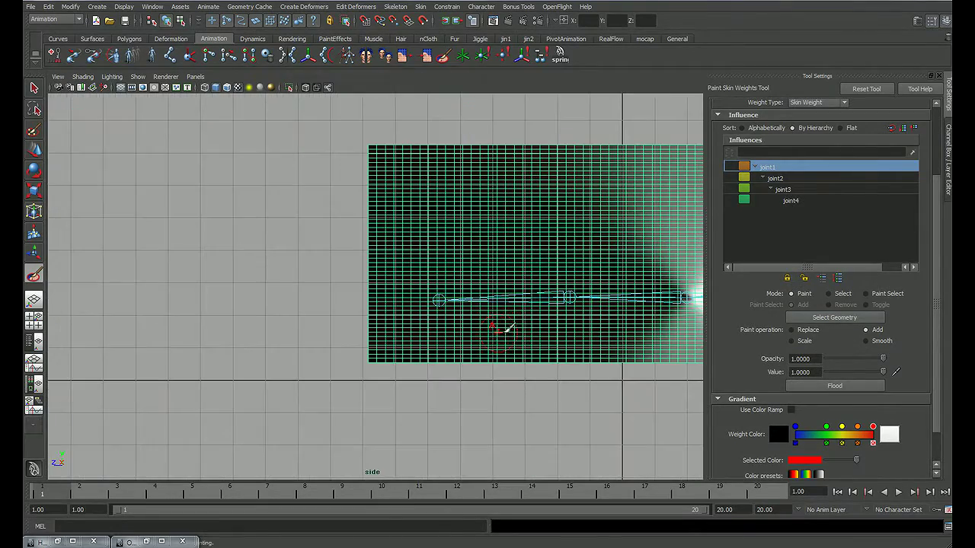
pyautogui.keyDown('alt'); pyautogui.moveTo(533, 328); pyautogui.dragTo(333, 333, button='middle'); pyautogui.keyUp('alt')
pyautogui.scroll(2, 544, 294)
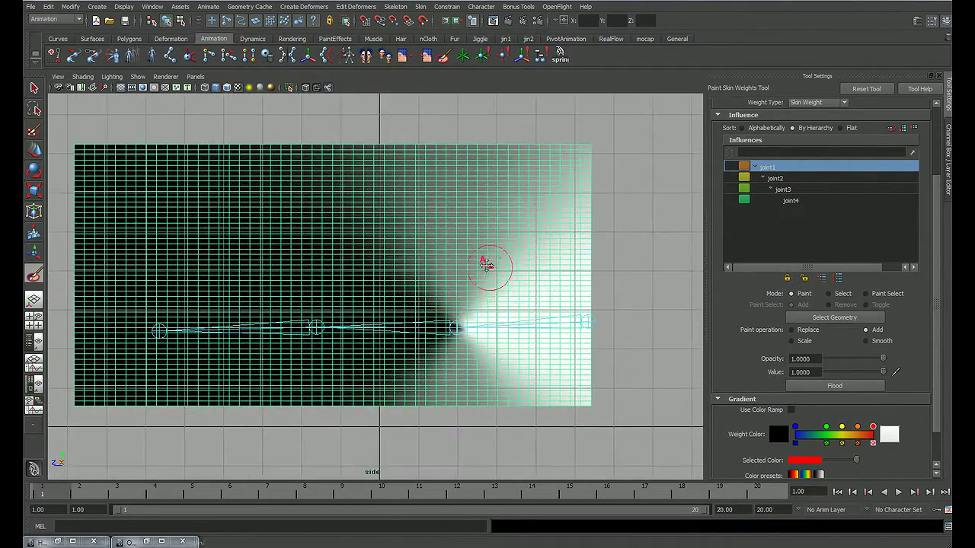
pyautogui.scroll(1, 490, 266)
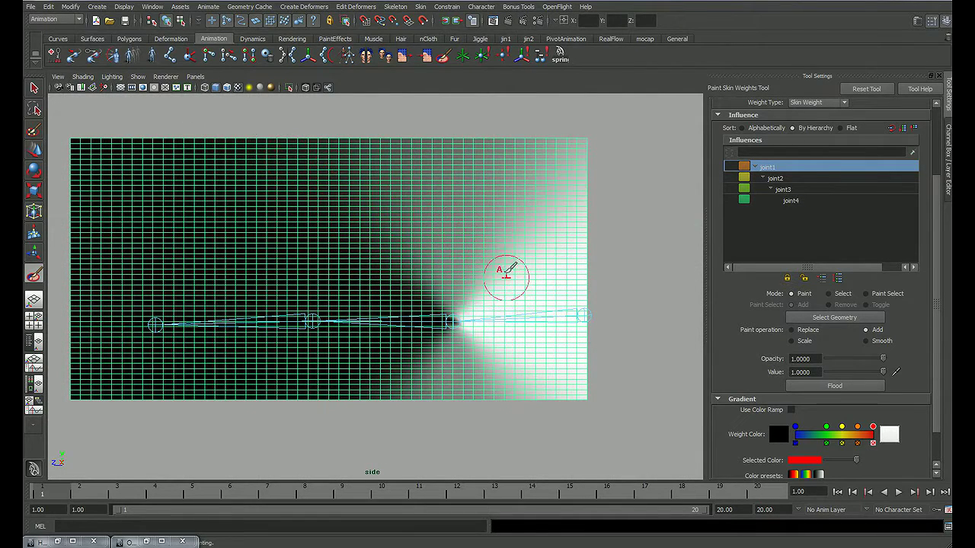
pyautogui.moveTo(503, 271)
pyautogui.mouseDown()
pyautogui.moveTo(487, 296)
pyautogui.moveTo(475, 218)
pyautogui.moveTo(485, 161)
pyautogui.moveTo(496, 202)
pyautogui.moveTo(481, 331)
pyautogui.moveTo(492, 374)
pyautogui.moveTo(488, 331)
pyautogui.moveTo(518, 285)
pyautogui.moveTo(523, 383)
pyautogui.moveTo(567, 395)
pyautogui.mouseUp()
pyautogui.moveTo(555, 268)
pyautogui.mouseDown()
pyautogui.moveTo(529, 250)
pyautogui.moveTo(518, 130)
pyautogui.moveTo(542, 211)
pyautogui.moveTo(582, 131)
pyautogui.mouseUp()
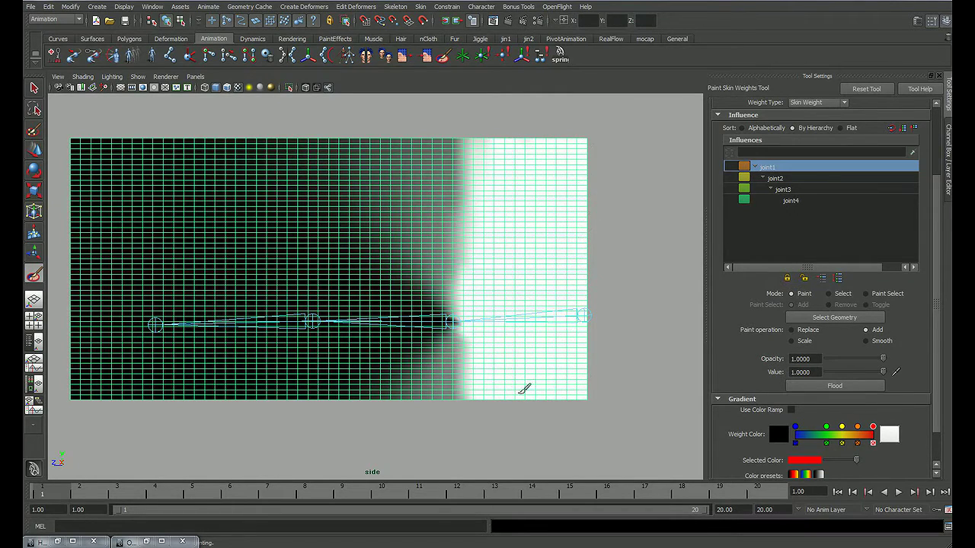
# Scale joint1's weight to 0 in a vertical band and near the lower edge
pyautogui.click(792, 341)
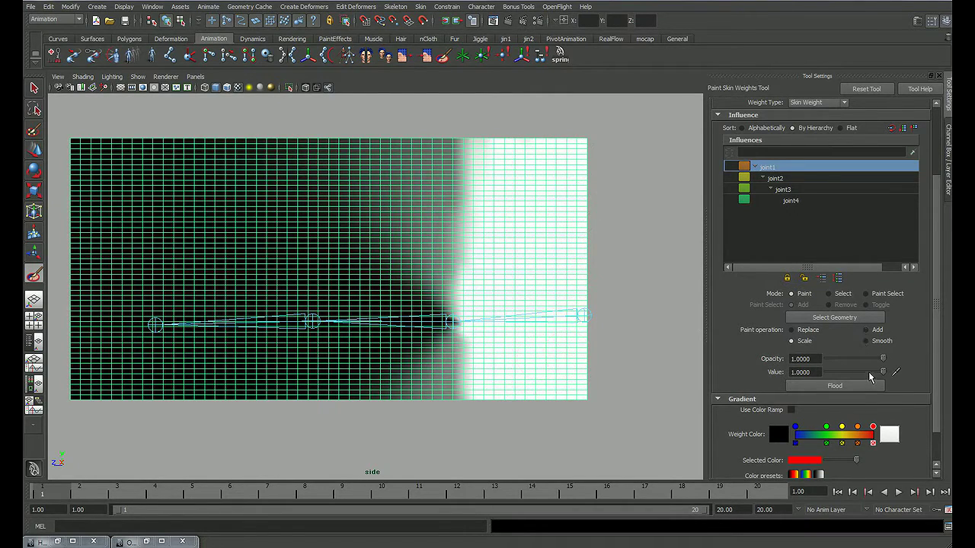
pyautogui.moveTo(869, 373); pyautogui.dragTo(826, 373)
pyautogui.moveTo(420, 189)
pyautogui.mouseDown()
pyautogui.moveTo(394, 244)
pyautogui.moveTo(427, 206)
pyautogui.moveTo(430, 155)
pyautogui.moveTo(435, 294)
pyautogui.moveTo(438, 197)
pyautogui.mouseUp()
pyautogui.moveTo(421, 365)
pyautogui.mouseDown()
pyautogui.moveTo(415, 385)
pyautogui.moveTo(433, 396)
pyautogui.mouseUp()
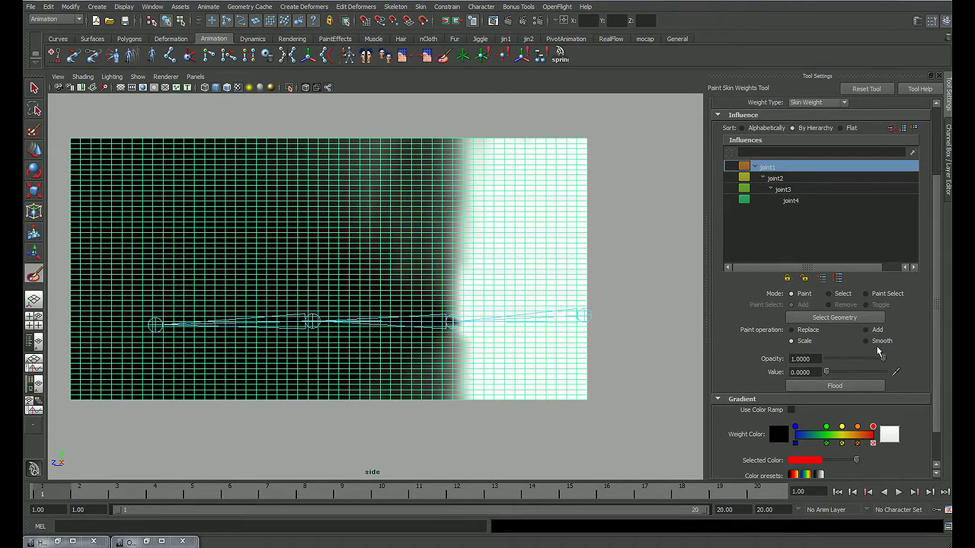
# Flood joint1's weights with Smooth, then display joint2's weight map
pyautogui.click(866, 340)
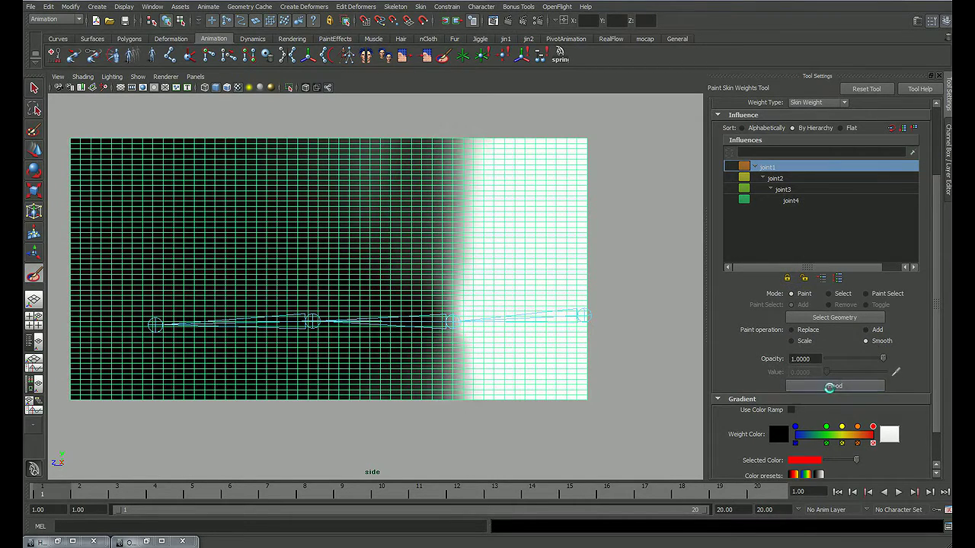
pyautogui.click(835, 387)
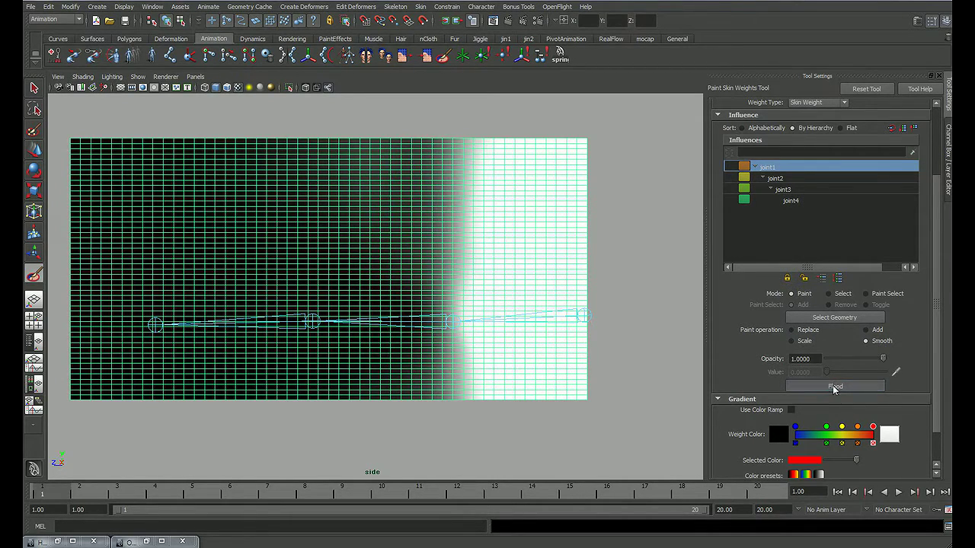
pyautogui.click(776, 179)
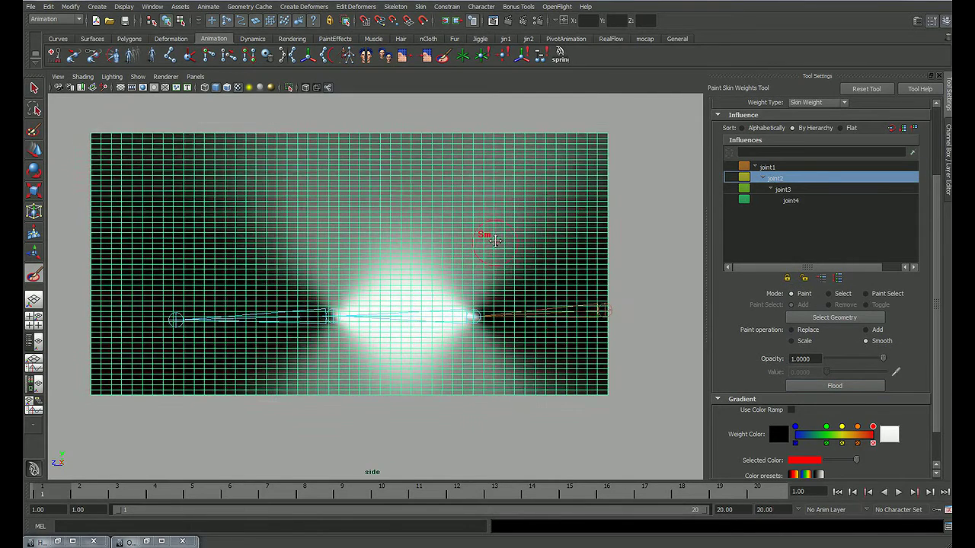
# Paint joint2 weight at full Add strength over a central vertical band
pyautogui.click(866, 329)
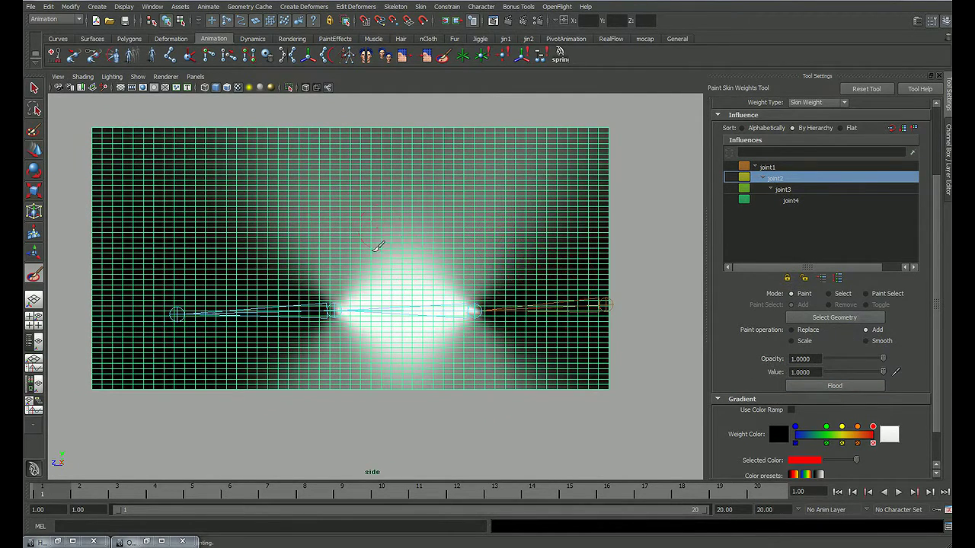
pyautogui.moveTo(377, 246)
pyautogui.mouseDown()
pyautogui.moveTo(361, 289)
pyautogui.moveTo(353, 252)
pyautogui.moveTo(359, 124)
pyautogui.moveTo(366, 244)
pyautogui.moveTo(391, 139)
pyautogui.moveTo(378, 203)
pyautogui.mouseUp()
pyautogui.moveTo(362, 118)
pyautogui.mouseDown()
pyautogui.moveTo(392, 211)
pyautogui.moveTo(435, 211)
pyautogui.moveTo(465, 229)
pyautogui.moveTo(467, 291)
pyautogui.mouseUp()
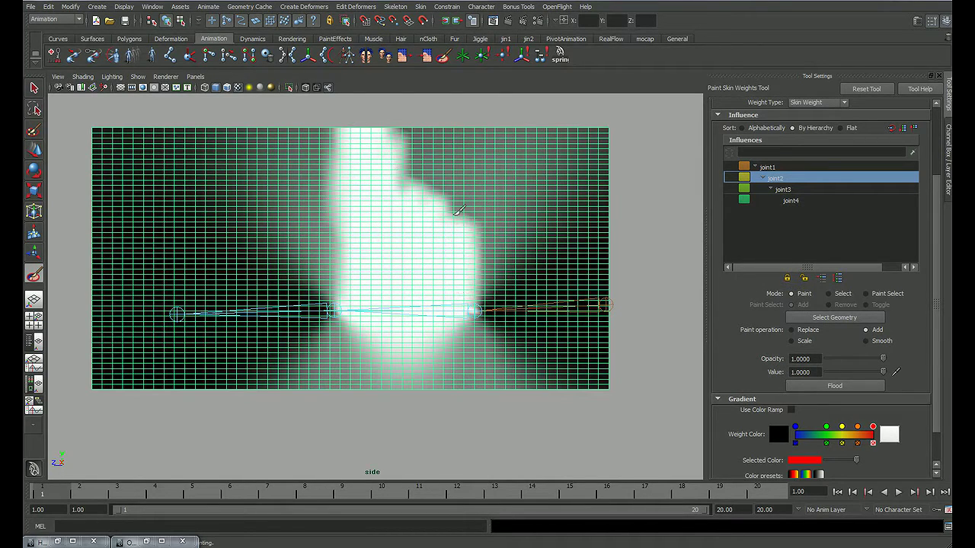
pyautogui.moveTo(459, 210)
pyautogui.mouseDown()
pyautogui.moveTo(462, 163)
pyautogui.moveTo(460, 196)
pyautogui.mouseUp()
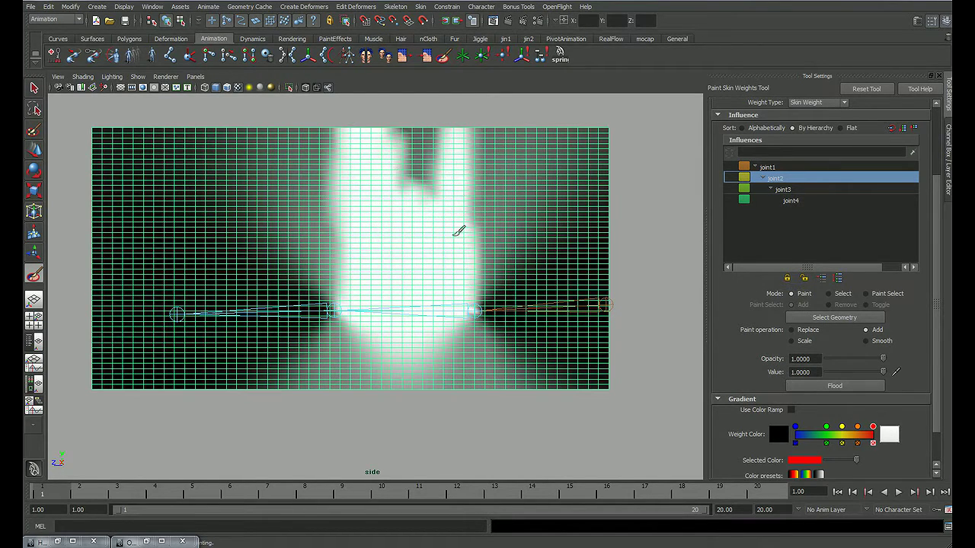
pyautogui.moveTo(459, 230)
pyautogui.mouseDown()
pyautogui.moveTo(442, 191)
pyautogui.moveTo(407, 170)
pyautogui.moveTo(395, 125)
pyautogui.mouseUp()
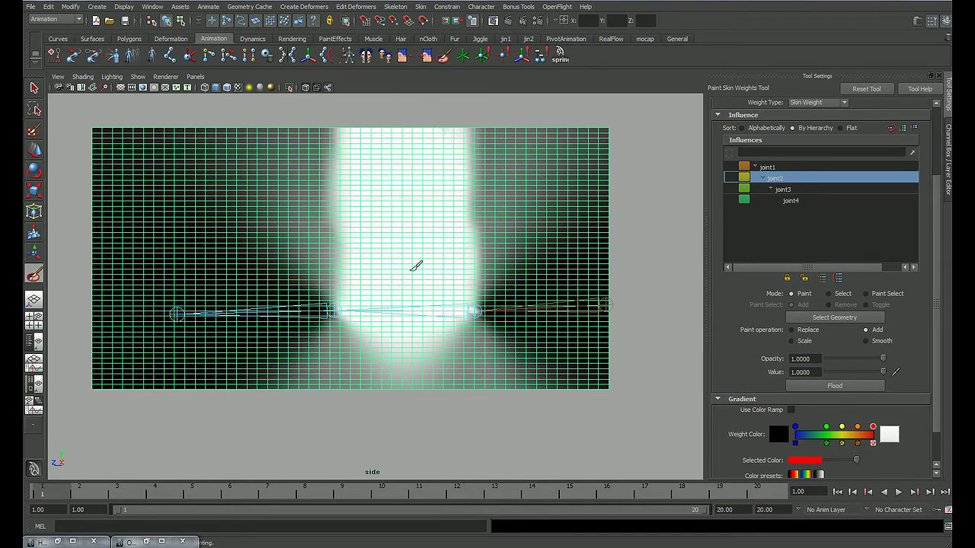
pyautogui.moveTo(365, 322)
pyautogui.mouseDown()
pyautogui.moveTo(365, 313)
pyautogui.moveTo(359, 388)
pyautogui.moveTo(429, 383)
pyautogui.moveTo(446, 305)
pyautogui.moveTo(462, 391)
pyautogui.moveTo(439, 390)
pyautogui.mouseUp()
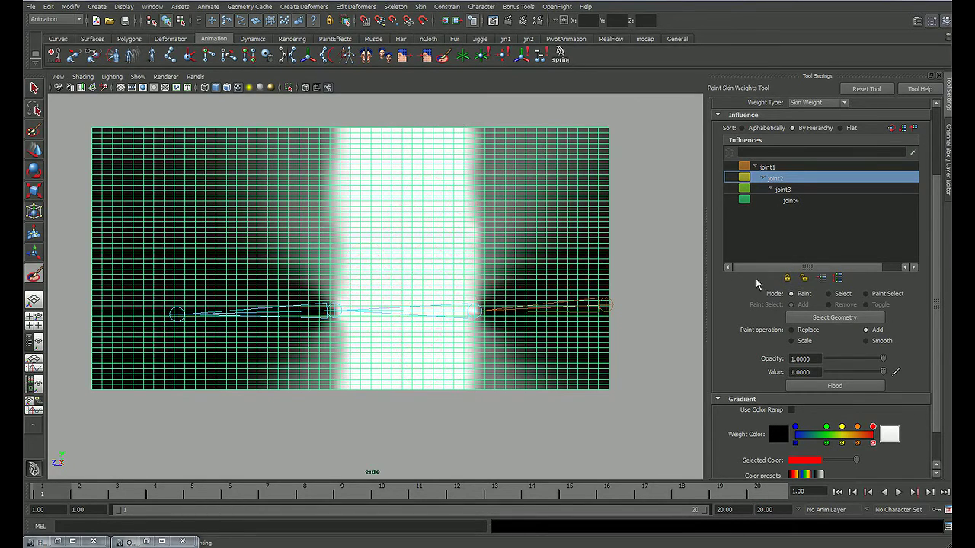
# Scale joint2's weight to 0 on both sides of the band
pyautogui.click(805, 340)
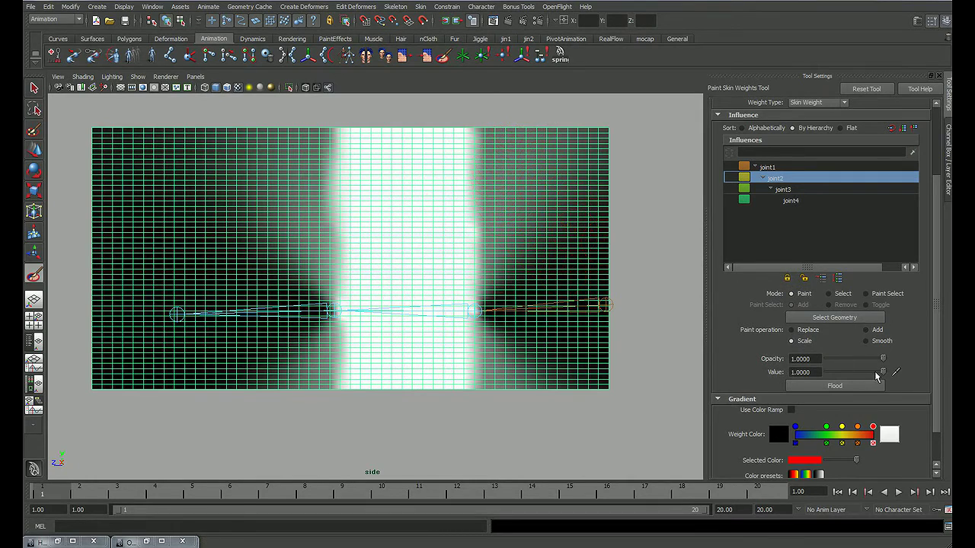
pyautogui.moveTo(883, 372); pyautogui.dragTo(815, 372)
pyautogui.moveTo(524, 257)
pyautogui.mouseDown()
pyautogui.moveTo(507, 246)
pyautogui.moveTo(510, 167)
pyautogui.moveTo(498, 182)
pyautogui.moveTo(546, 129)
pyautogui.moveTo(570, 170)
pyautogui.moveTo(564, 214)
pyautogui.mouseUp()
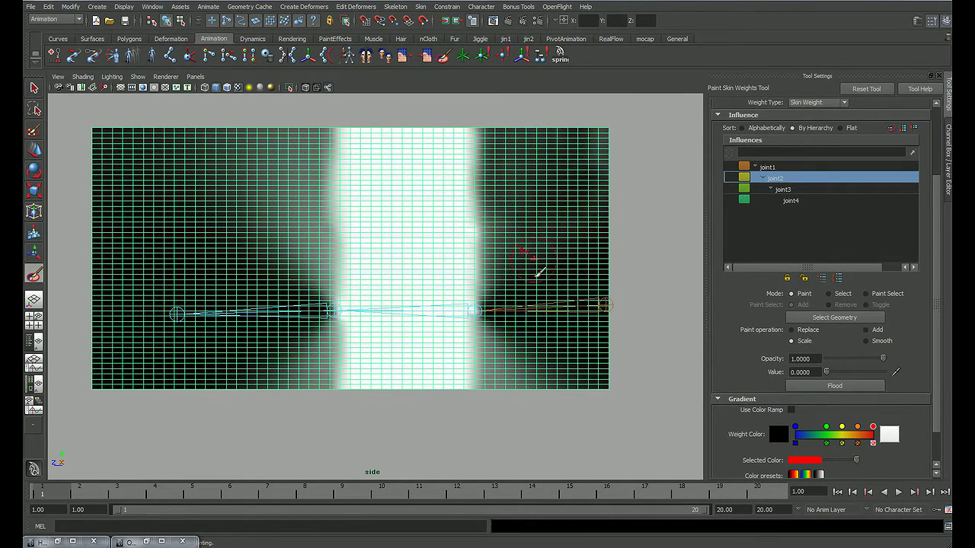
pyautogui.moveTo(537, 335)
pyautogui.mouseDown()
pyautogui.moveTo(518, 378)
pyautogui.moveTo(511, 323)
pyautogui.moveTo(569, 357)
pyautogui.mouseUp()
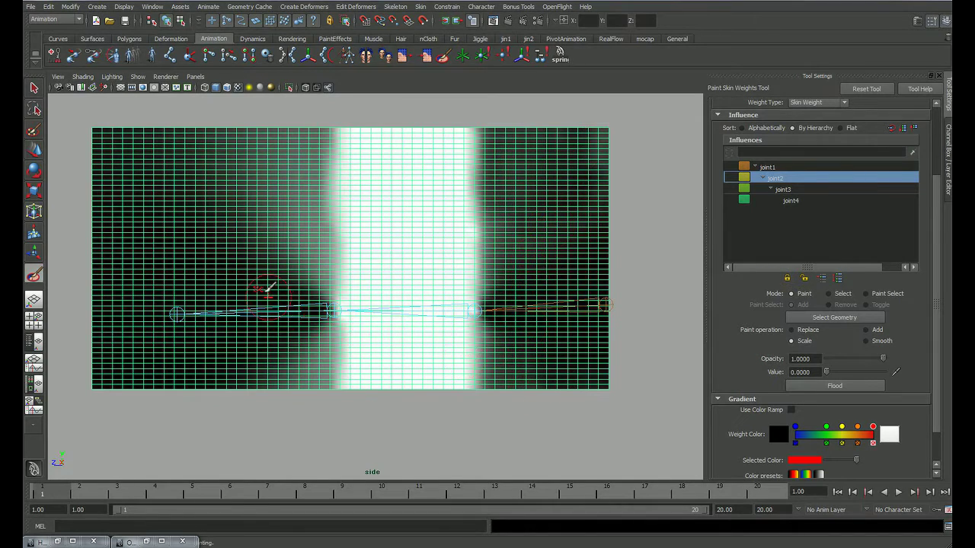
pyautogui.moveTo(268, 288)
pyautogui.mouseDown()
pyautogui.moveTo(293, 374)
pyautogui.moveTo(314, 385)
pyautogui.mouseUp()
pyautogui.moveTo(303, 217)
pyautogui.mouseDown()
pyautogui.moveTo(283, 235)
pyautogui.moveTo(244, 126)
pyautogui.moveTo(239, 152)
pyautogui.moveTo(308, 212)
pyautogui.mouseUp()
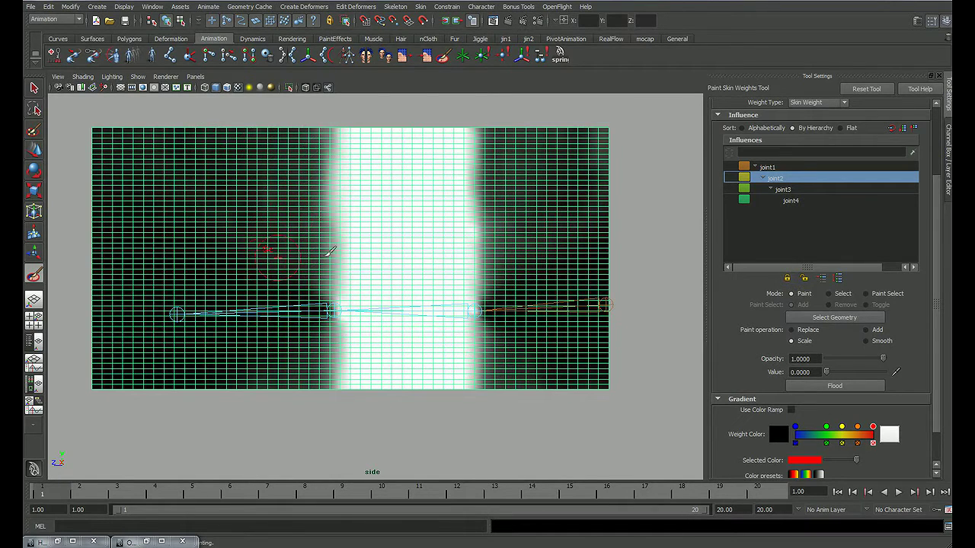
# Flood joint2's weights with Smooth four times, then show joint3's weight map
pyautogui.click(866, 341)
pyautogui.click(835, 386)
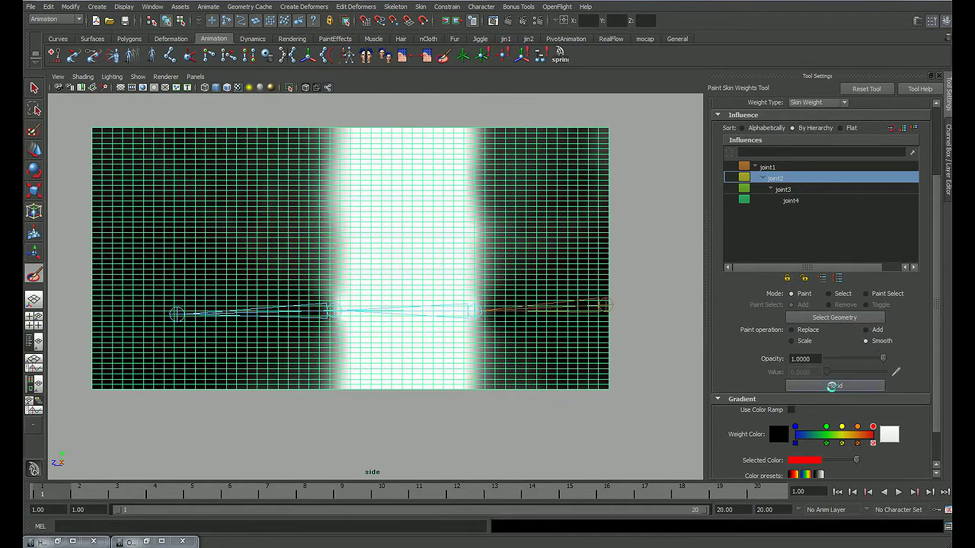
pyautogui.click(833, 387)
pyautogui.click(833, 386)
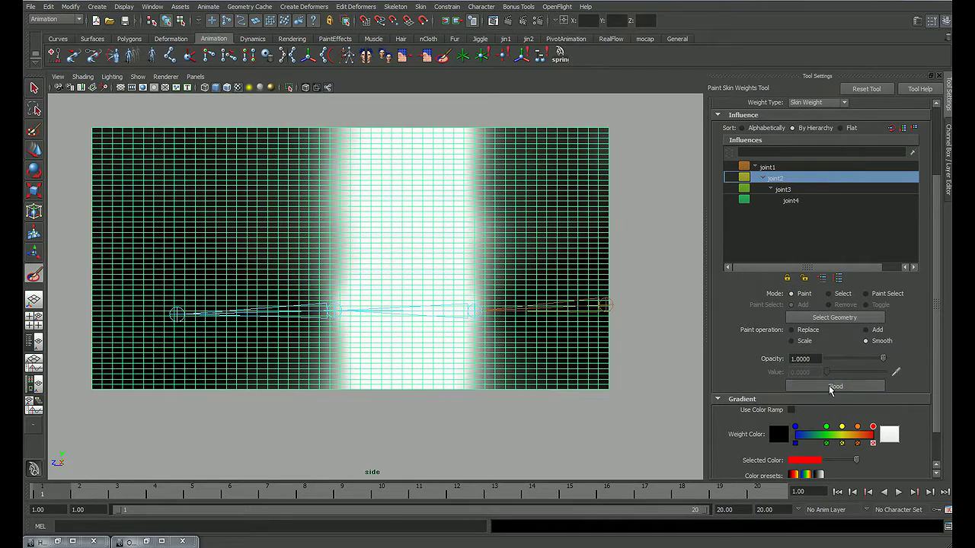
pyautogui.click(832, 387)
pyautogui.click(785, 190)
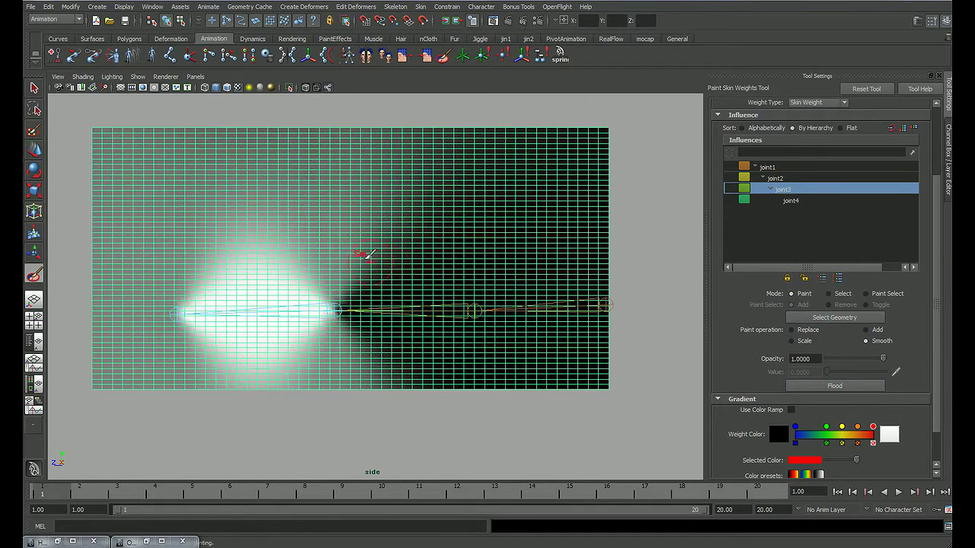
# Paint joint3 weight at full Add strength over the upper-left plane using a larger brush
pyautogui.keyDown('alt'); pyautogui.moveTo(381, 253); pyautogui.dragTo(468, 247, button='middle'); pyautogui.keyUp('alt')
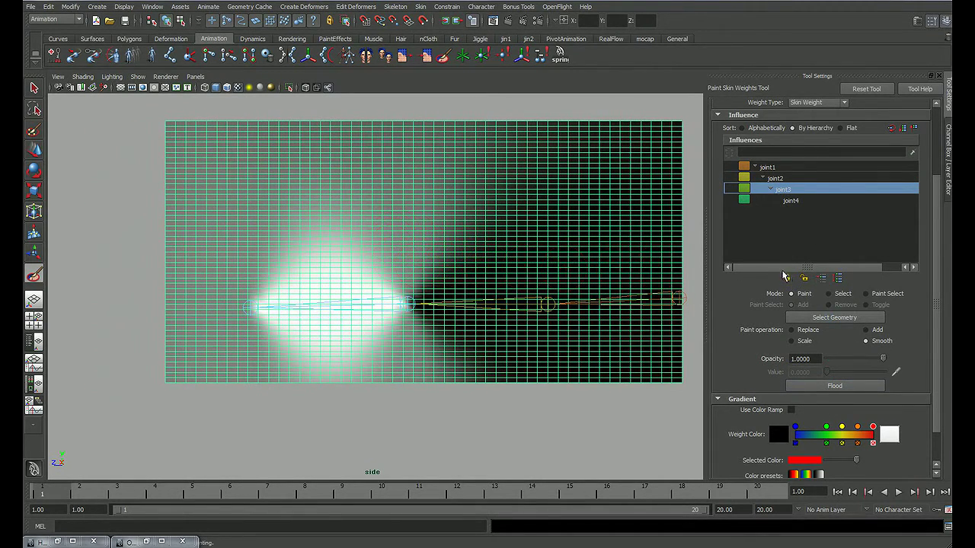
pyautogui.click(868, 331)
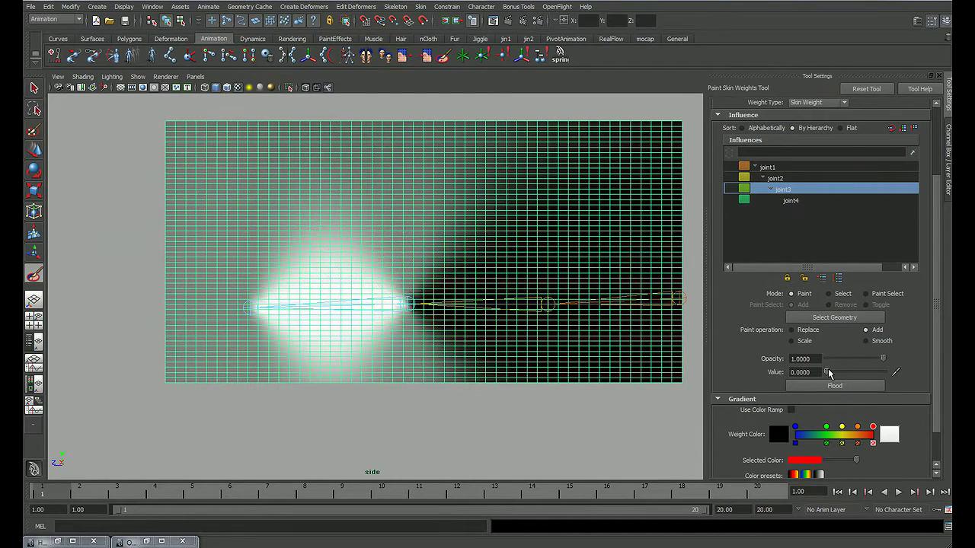
pyautogui.moveTo(827, 372); pyautogui.dragTo(891, 372)
pyautogui.moveTo(339, 243)
pyautogui.mouseDown()
pyautogui.moveTo(374, 266)
pyautogui.moveTo(390, 239)
pyautogui.moveTo(390, 115)
pyautogui.mouseUp()
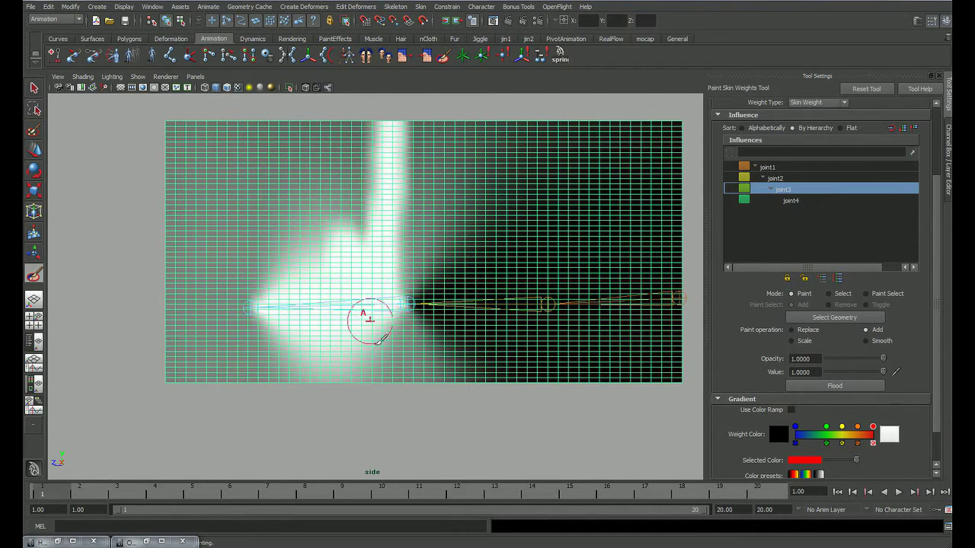
pyautogui.moveTo(361, 315)
pyautogui.mouseDown()
pyautogui.moveTo(348, 157)
pyautogui.moveTo(366, 190)
pyautogui.moveTo(344, 250)
pyautogui.moveTo(343, 353)
pyautogui.moveTo(283, 333)
pyautogui.mouseUp()
pyautogui.moveTo(257, 275); pyautogui.dragTo(290, 274)
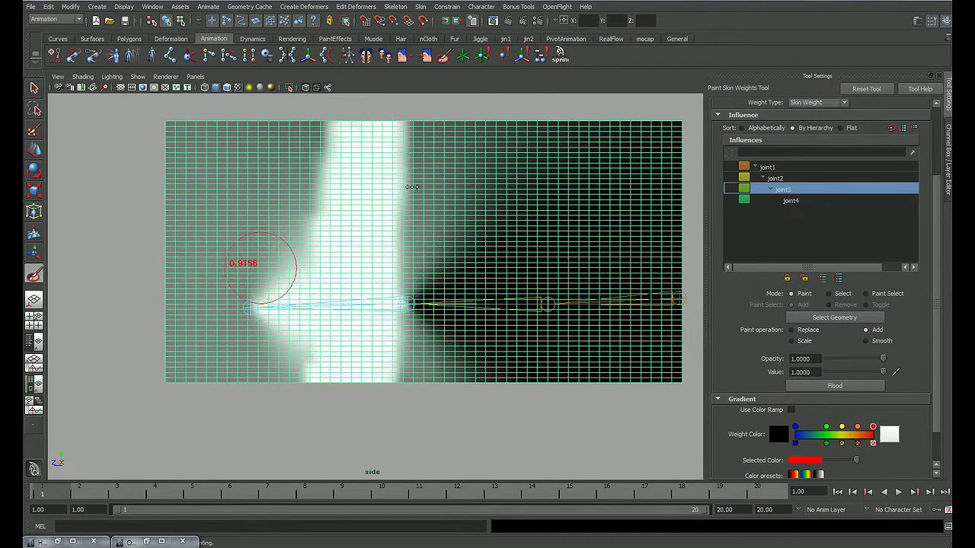
pyautogui.moveTo(325, 190)
pyautogui.mouseDown()
pyautogui.moveTo(326, 116)
pyautogui.moveTo(164, 125)
pyautogui.moveTo(158, 226)
pyautogui.moveTo(291, 220)
pyautogui.moveTo(202, 322)
pyautogui.moveTo(251, 381)
pyautogui.mouseUp()
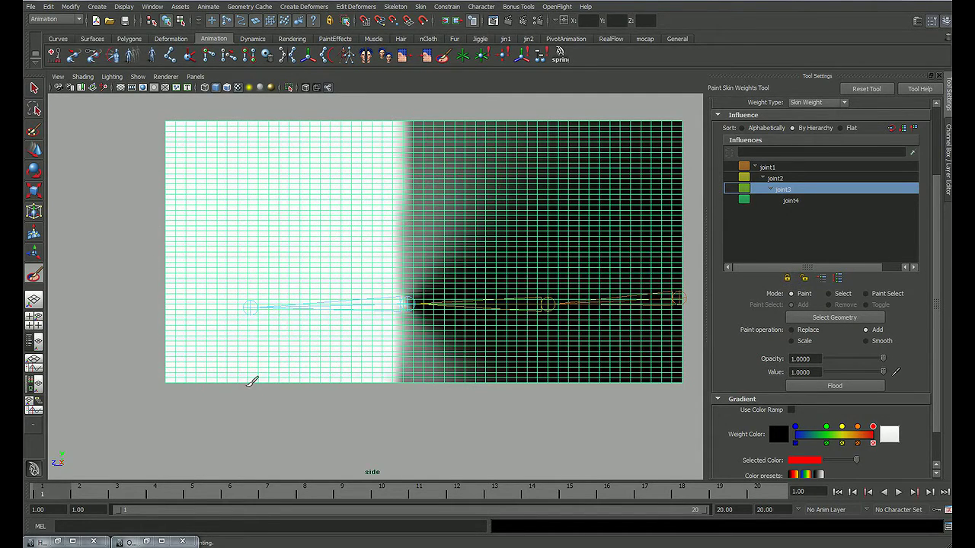
pyautogui.moveTo(312, 221); pyautogui.dragTo(156, 270)
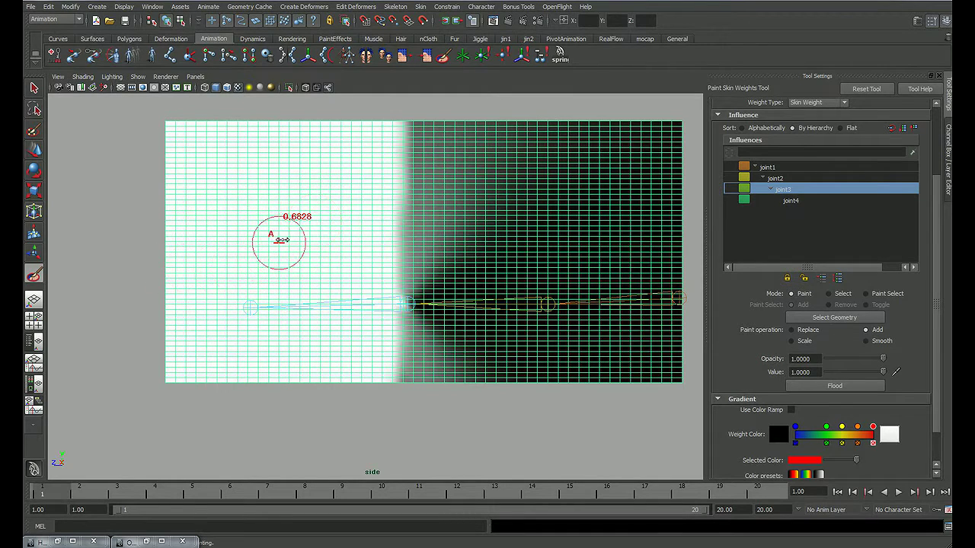
# Scale joint3's weight to 0 near the top middle and further down
pyautogui.click(805, 342)
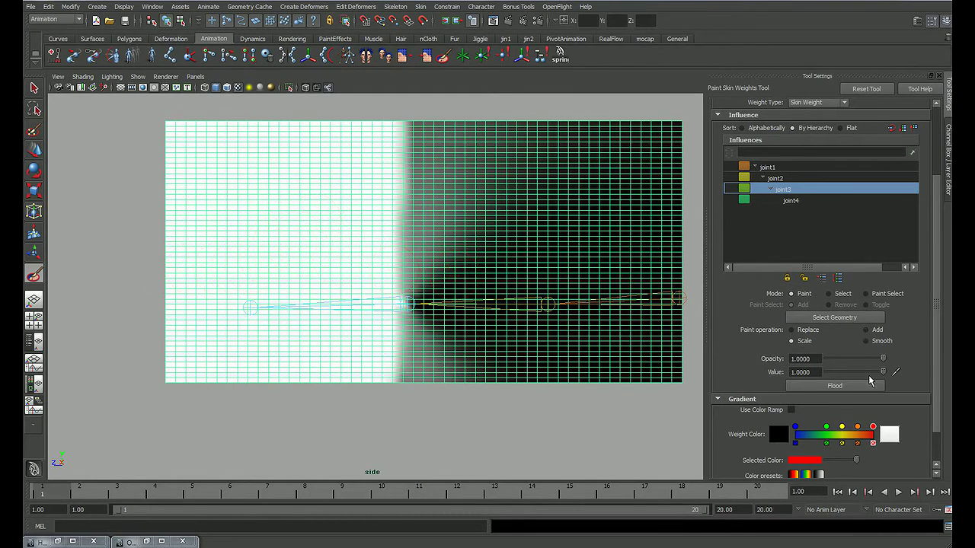
pyautogui.moveTo(882, 372); pyautogui.dragTo(824, 373)
pyautogui.moveTo(459, 163)
pyautogui.mouseDown()
pyautogui.moveTo(439, 109)
pyautogui.moveTo(533, 148)
pyautogui.moveTo(500, 135)
pyautogui.moveTo(437, 272)
pyautogui.mouseUp()
pyautogui.moveTo(448, 318); pyautogui.dragTo(434, 377)
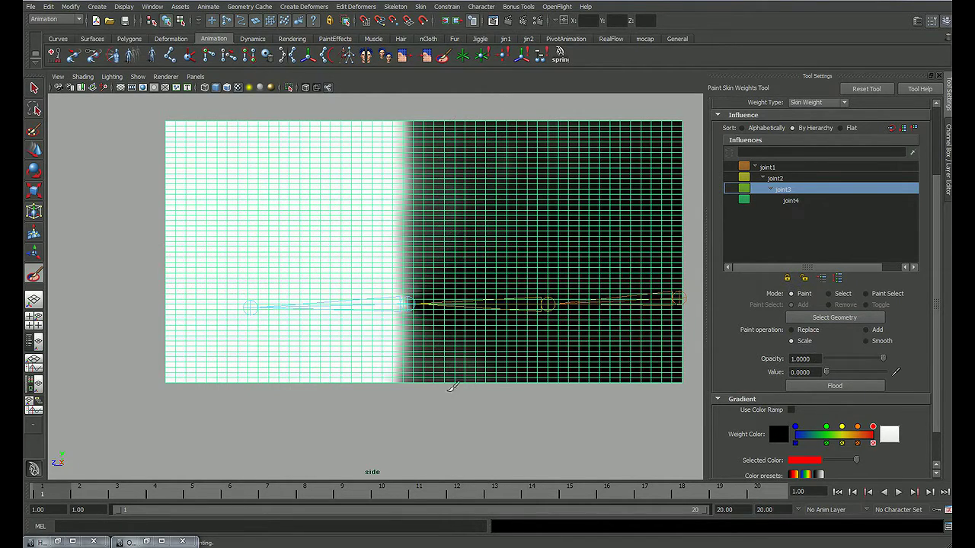
# Flood joint3's weights with Smooth three times
pyautogui.click(868, 341)
pyautogui.click(838, 386)
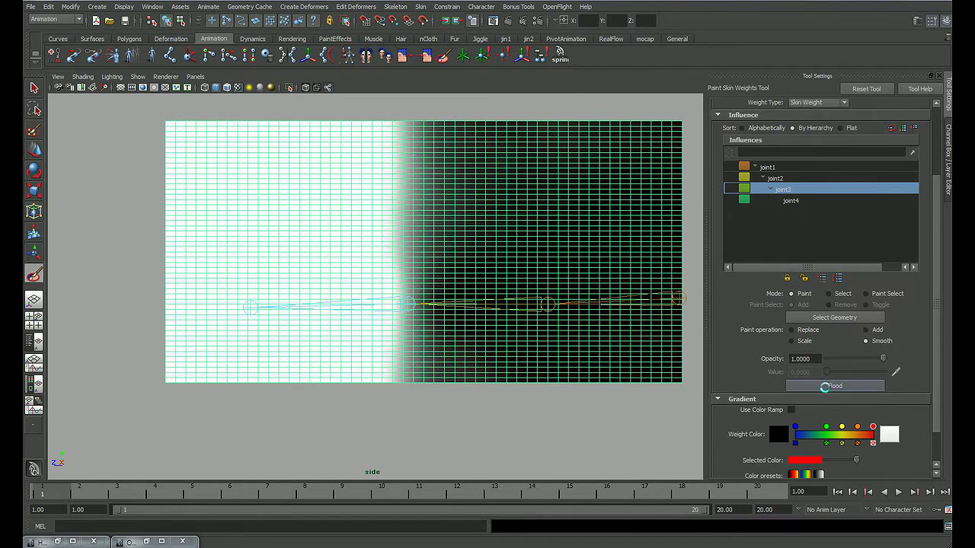
pyautogui.click(836, 387)
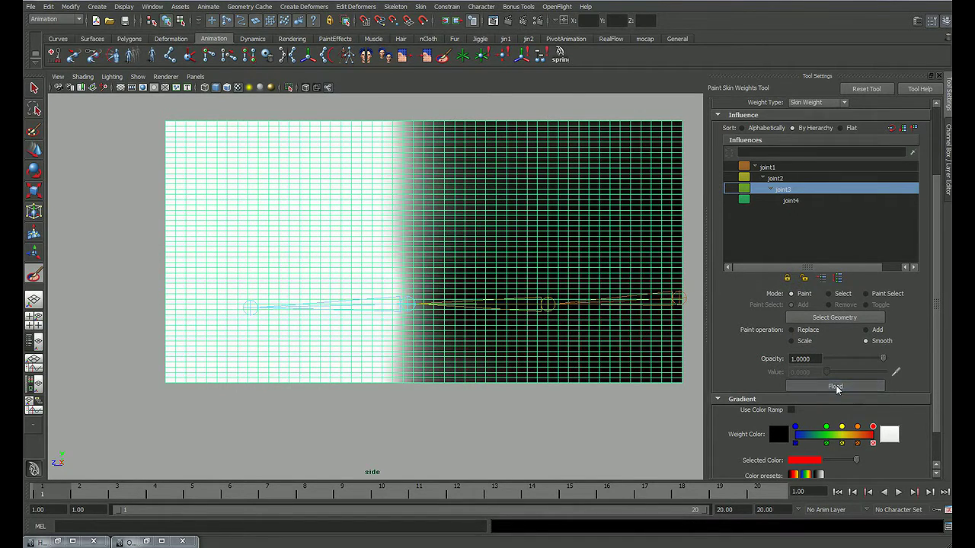
pyautogui.click(837, 387)
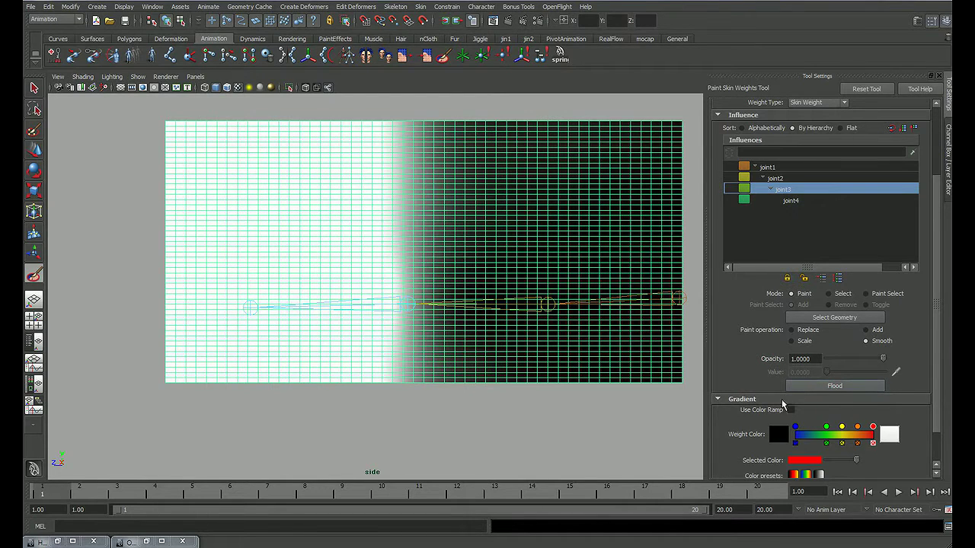
# Review the joint2 and joint1 weight maps, then leave weight painting and deselect the plane
pyautogui.click(774, 178)
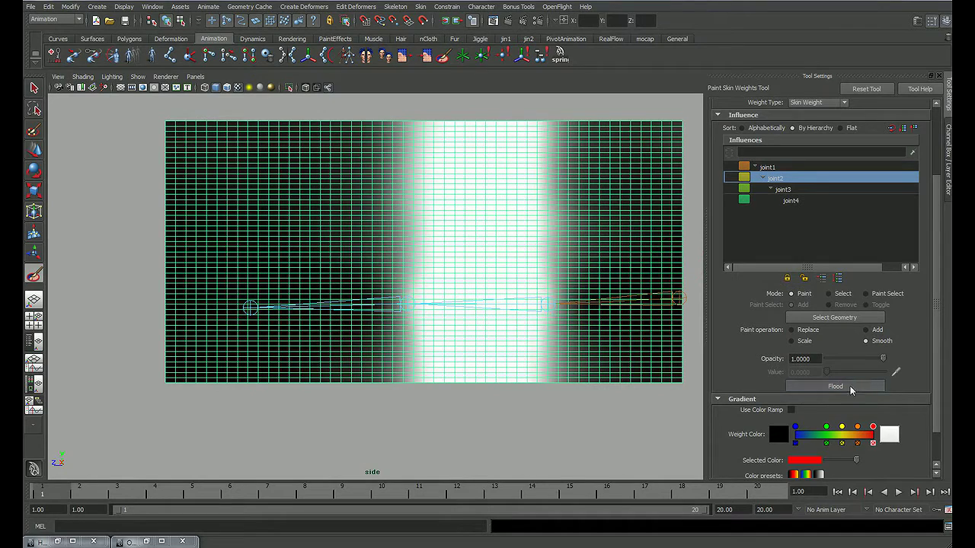
pyautogui.click(763, 168)
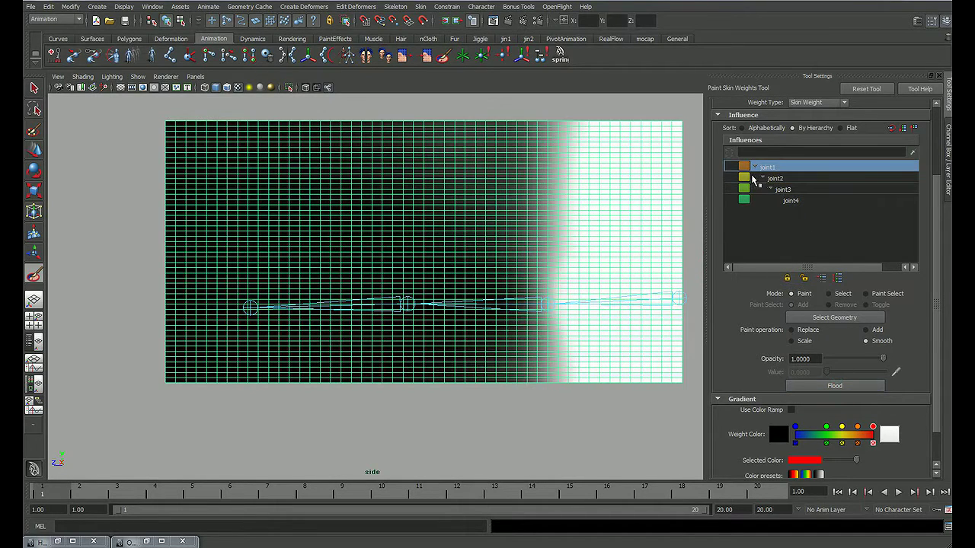
pyautogui.click(831, 385)
pyautogui.press('q')
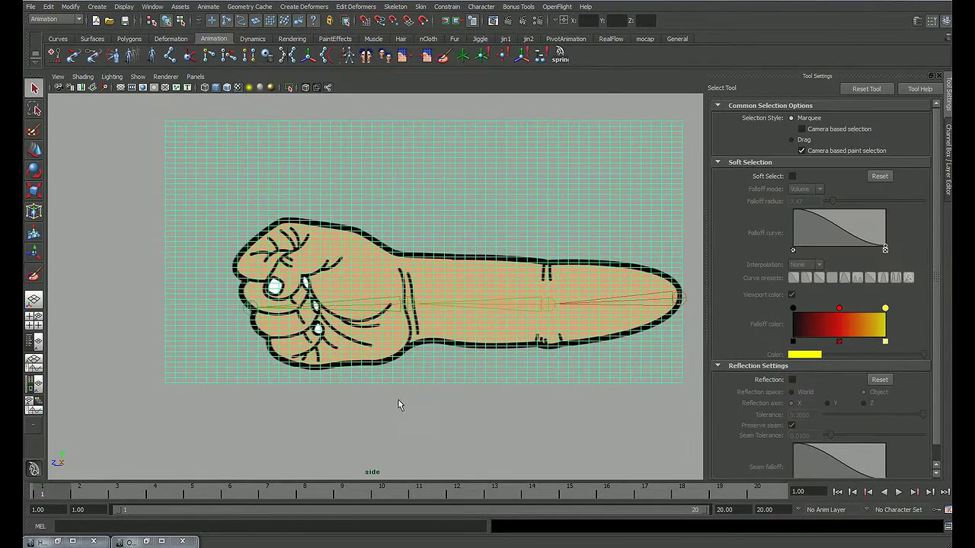
pyautogui.click(404, 397)
# Select joint2 and rotate it to test how the hand bends
pyautogui.click(947, 193)
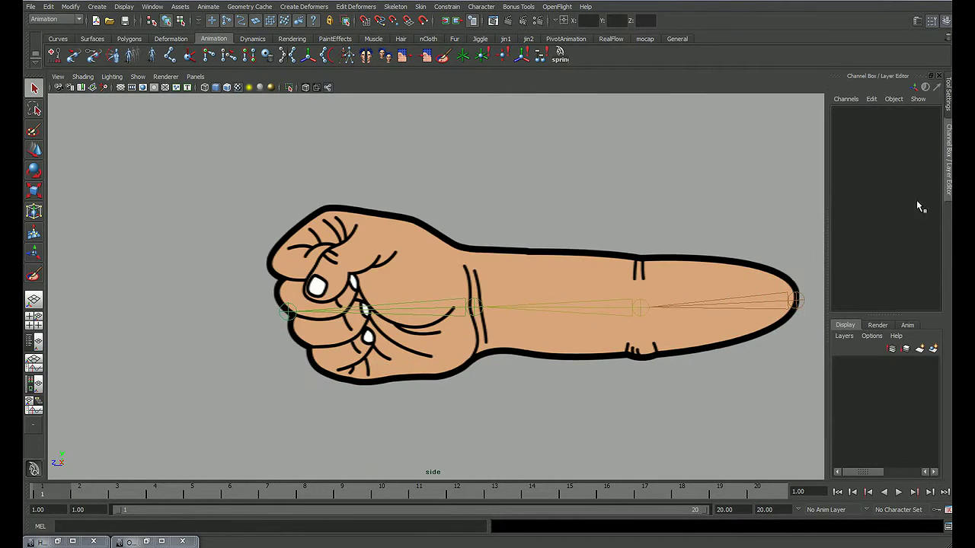
pyautogui.keyDown('alt'); pyautogui.moveTo(594, 276); pyautogui.dragTo(432, 281, button='middle'); pyautogui.keyUp('alt')
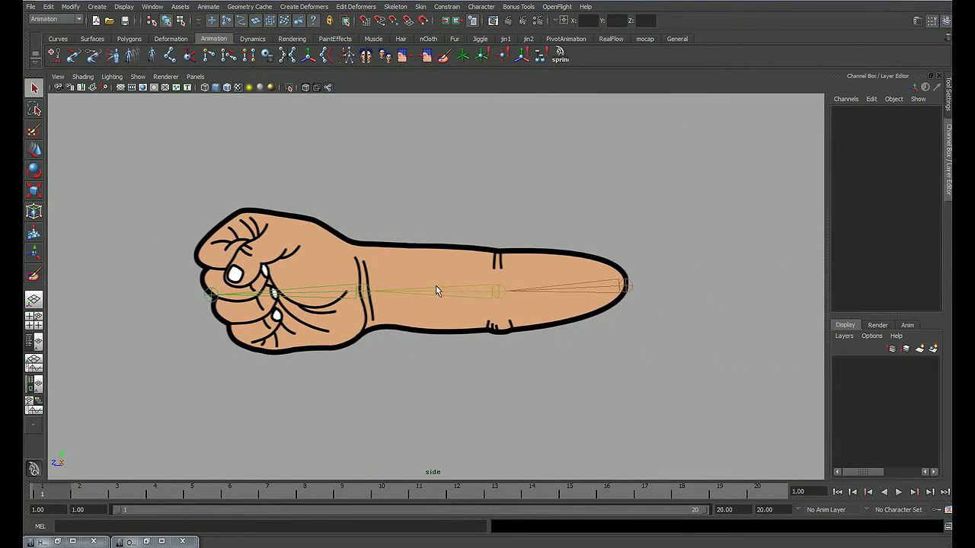
pyautogui.click(437, 290)
pyautogui.press('e')
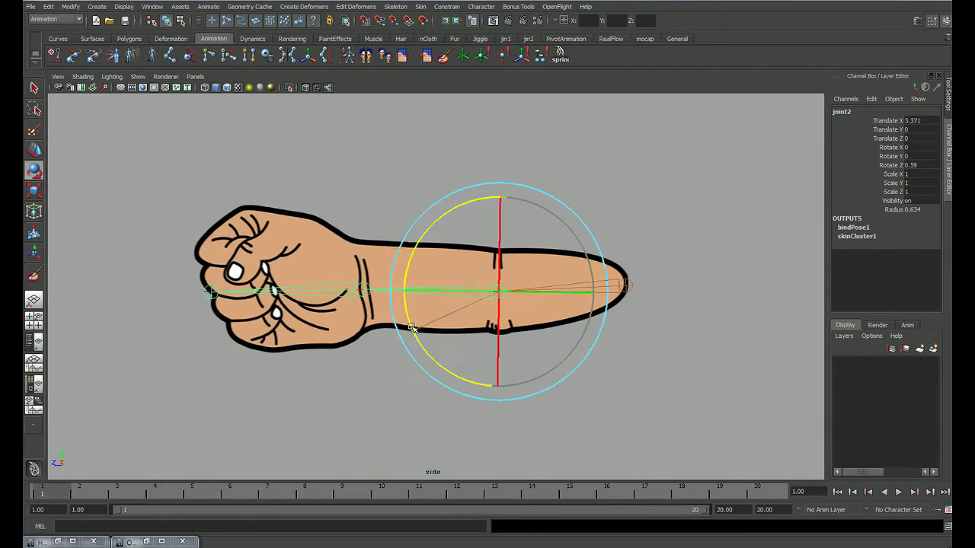
pyautogui.moveTo(426, 305)
pyautogui.mouseDown()
pyautogui.moveTo(463, 239)
pyautogui.moveTo(439, 228)
pyautogui.moveTo(413, 267)
pyautogui.mouseUp()
pyautogui.keyDown('alt'); pyautogui.moveTo(414, 267); pyautogui.dragTo(423, 326, button='middle'); pyautogui.keyUp('alt')
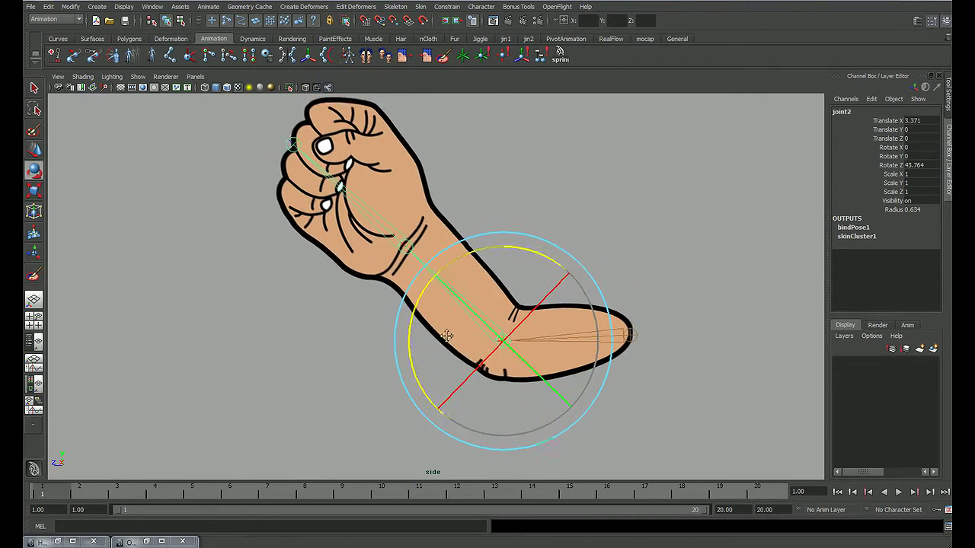
pyautogui.moveTo(449, 289)
pyautogui.mouseDown()
pyautogui.moveTo(455, 282)
pyautogui.moveTo(434, 307)
pyautogui.moveTo(472, 287)
pyautogui.mouseUp()
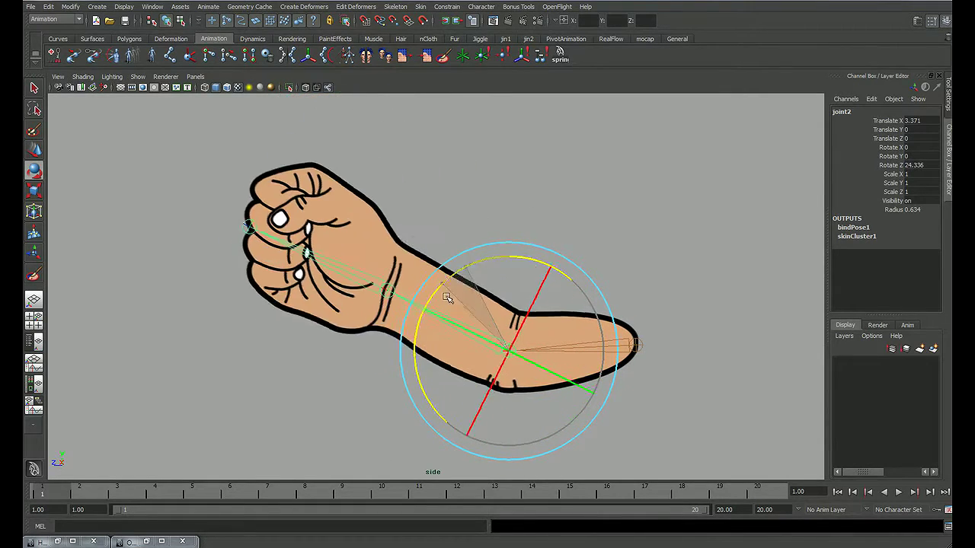
# Select joint3 and bend the fist up and down to test deformation
pyautogui.click(634, 219)
pyautogui.click(739, 256)
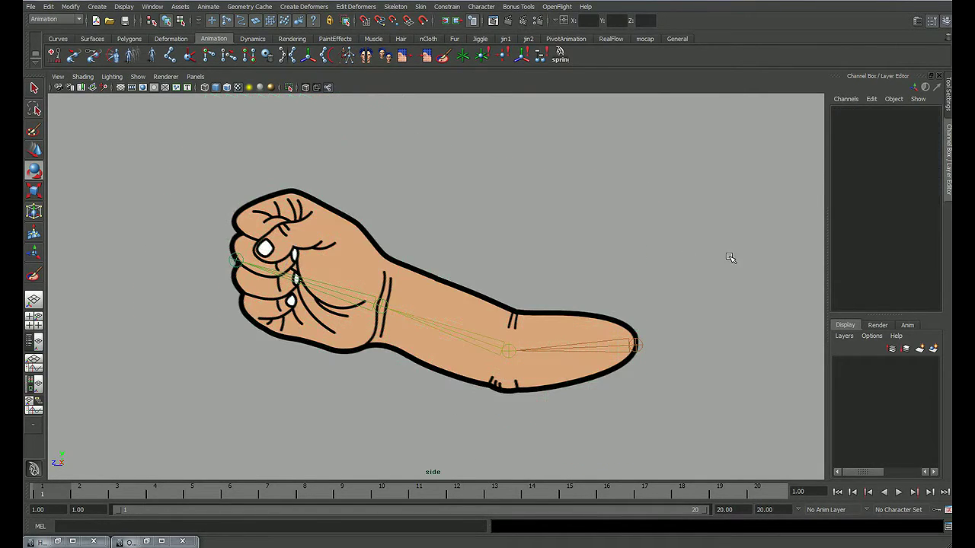
pyautogui.click(360, 276)
pyautogui.moveTo(385, 215)
pyautogui.mouseDown()
pyautogui.moveTo(435, 230)
pyautogui.moveTo(579, 228)
pyautogui.mouseUp()
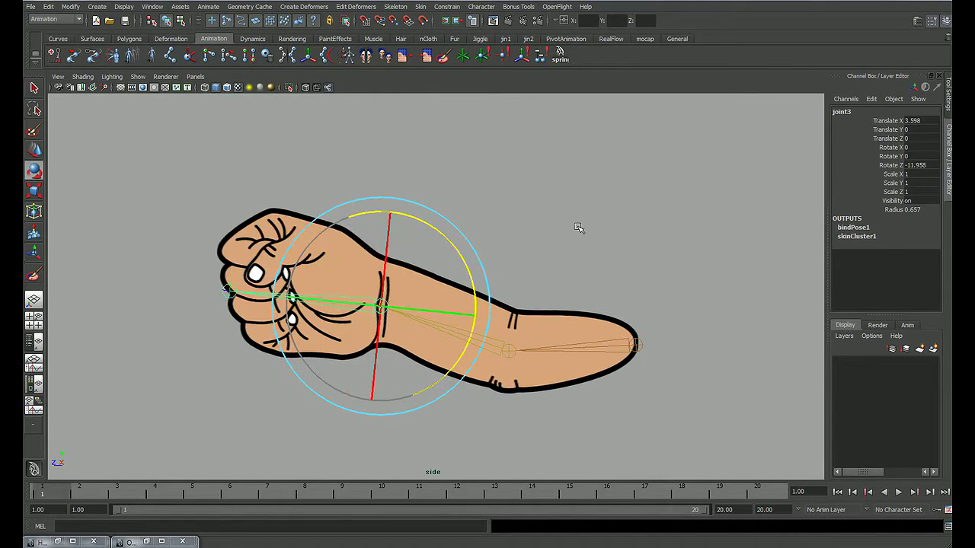
# Reset joint3's and joint2's Rotate Z to 0 and clear the selection
pyautogui.click(918, 164)
pyautogui.write('0')
pyautogui.press('Return')
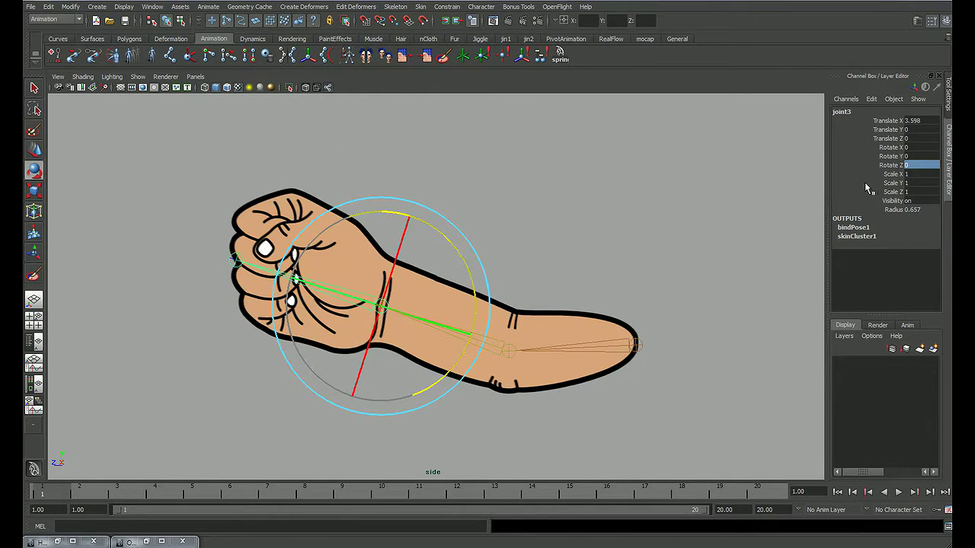
pyautogui.moveTo(459, 304); pyautogui.dragTo(487, 354)
pyautogui.click(914, 165)
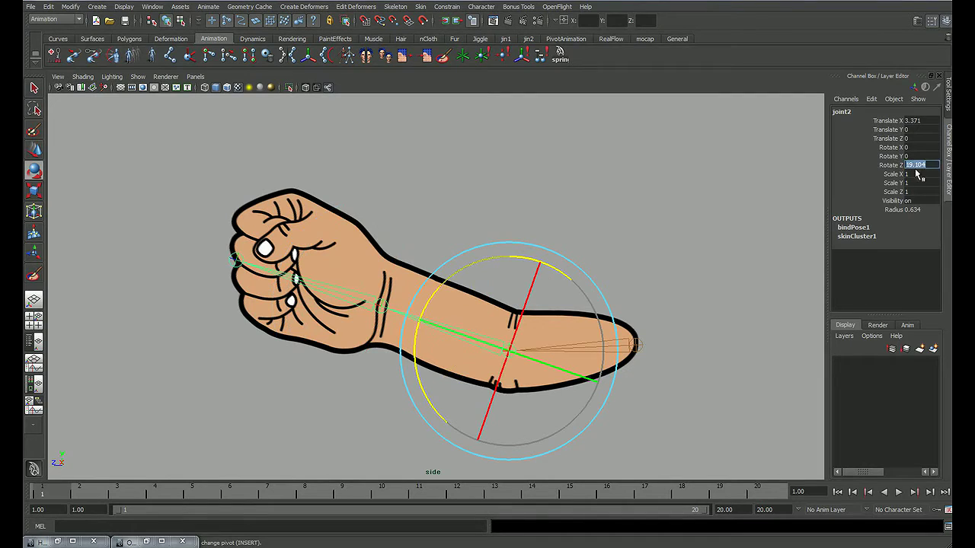
pyautogui.write('0')
pyautogui.press('Return')
pyautogui.click(675, 227)
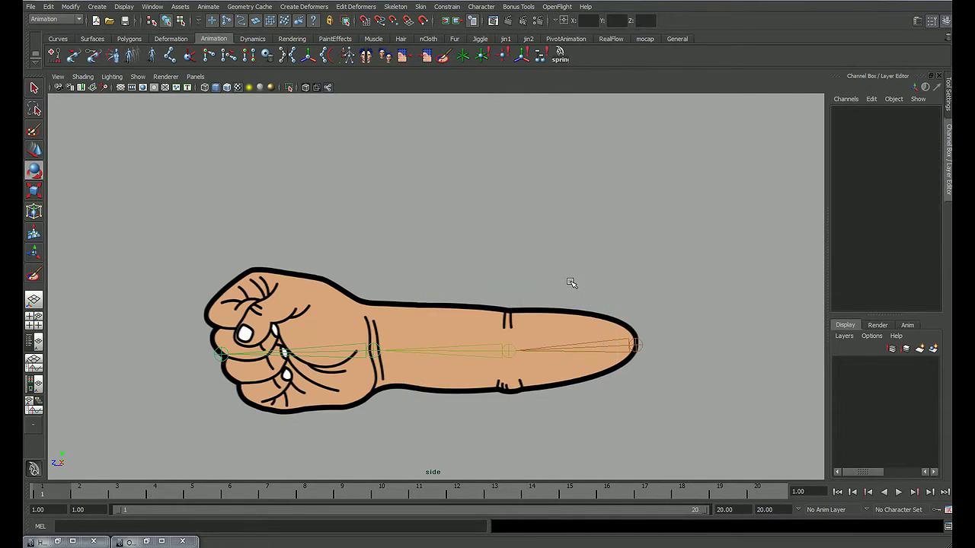
pyautogui.press('q')
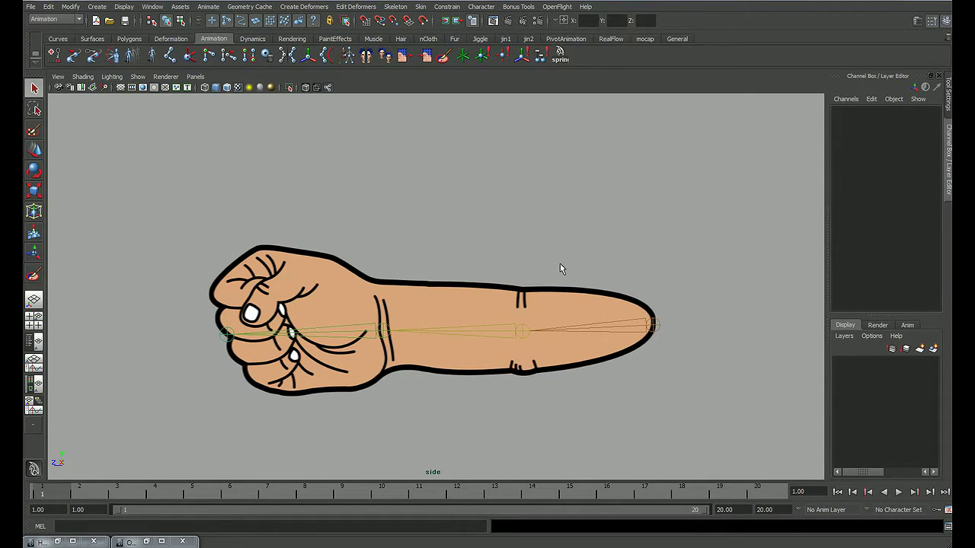
# Frame the hand in the single side view and turn on its grid
pyautogui.keyDown('alt'); pyautogui.moveTo(570, 282); pyautogui.dragTo(424, 320, button='right'); pyautogui.keyUp('alt')
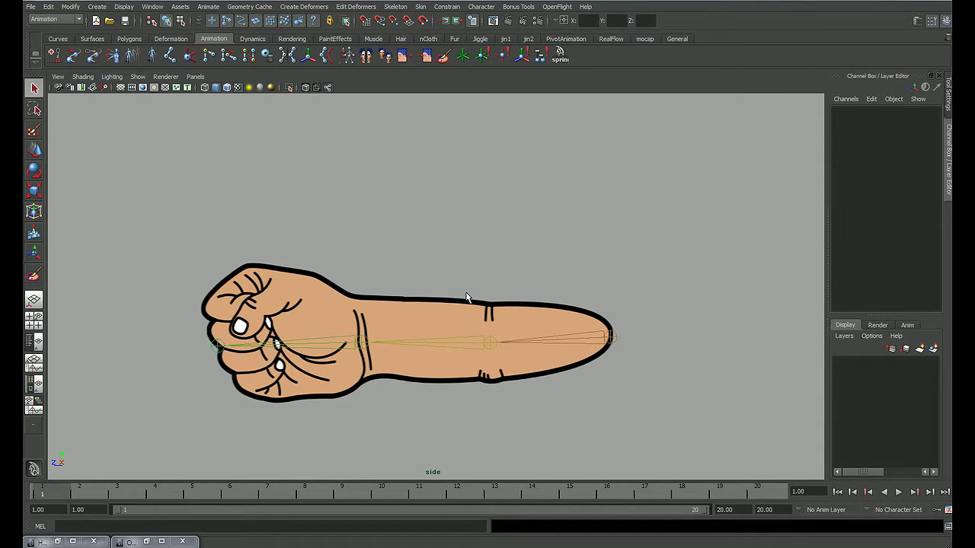
pyautogui.press('space')
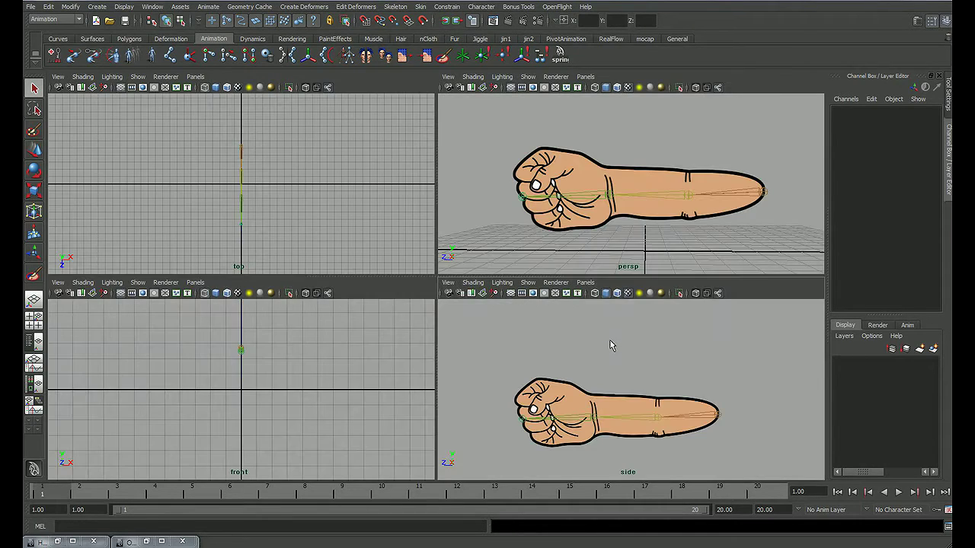
pyautogui.press('space')
pyautogui.keyDown('alt'); pyautogui.moveTo(330, 264); pyautogui.dragTo(340, 247, button='middle'); pyautogui.keyUp('alt')
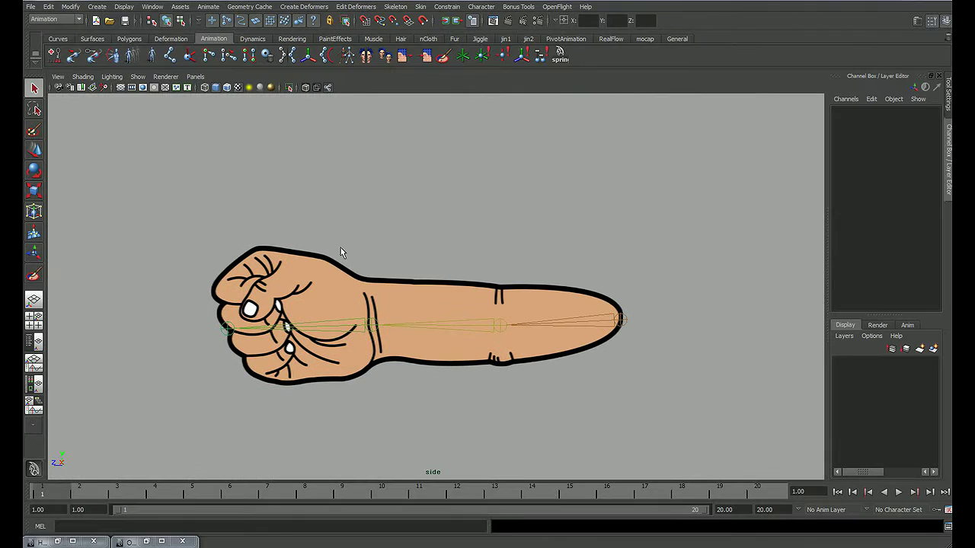
pyautogui.click(131, 86)
# Pan the side view and switch to the Curves shelf
pyautogui.moveTo(568, 292)
pyautogui.keyDown('alt'); pyautogui.mouseDown(button='middle')
pyautogui.moveTo(501, 290)
pyautogui.moveTo(516, 284)
pyautogui.mouseUp(button='middle'); pyautogui.keyUp('alt')
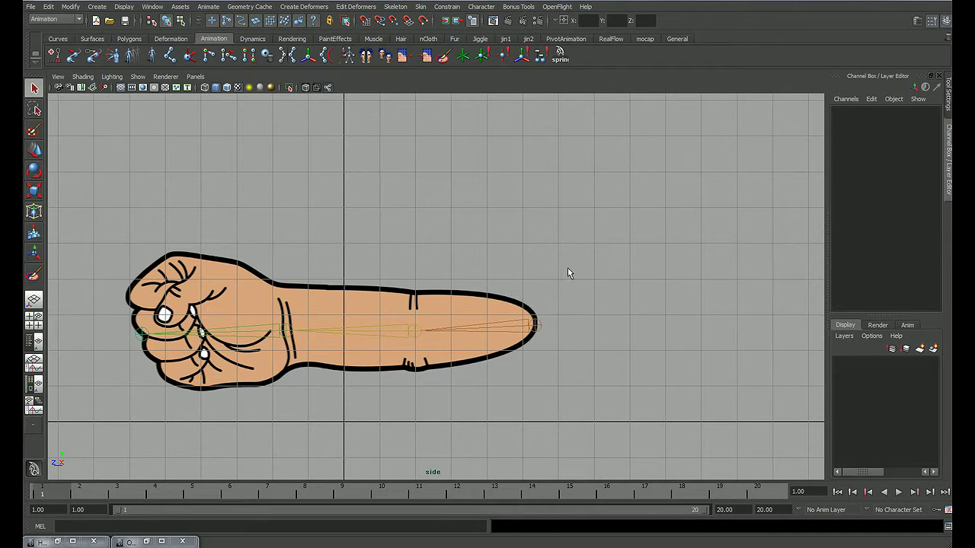
pyautogui.keyDown('alt'); pyautogui.moveTo(551, 305); pyautogui.dragTo(556, 282, button='middle'); pyautogui.keyUp('alt')
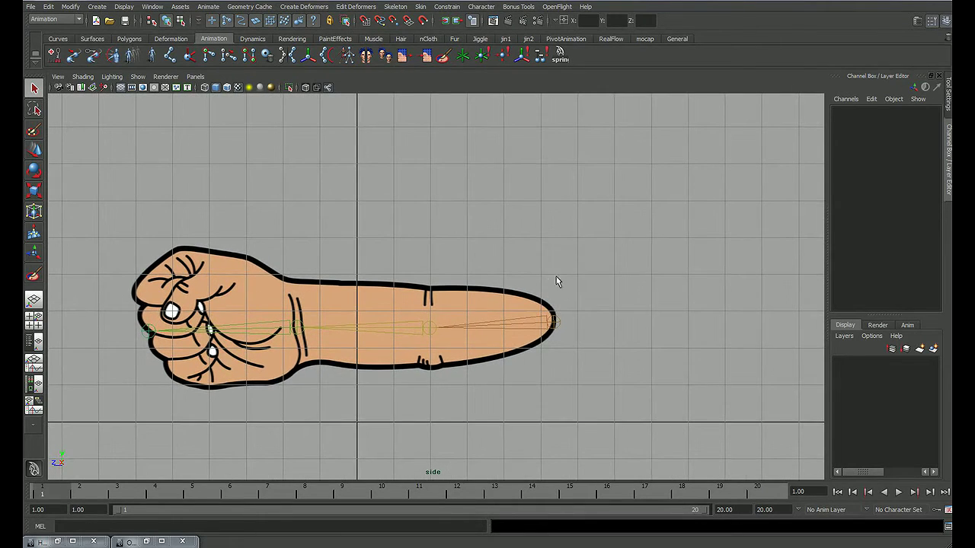
pyautogui.click(58, 38)
pyautogui.click(54, 55)
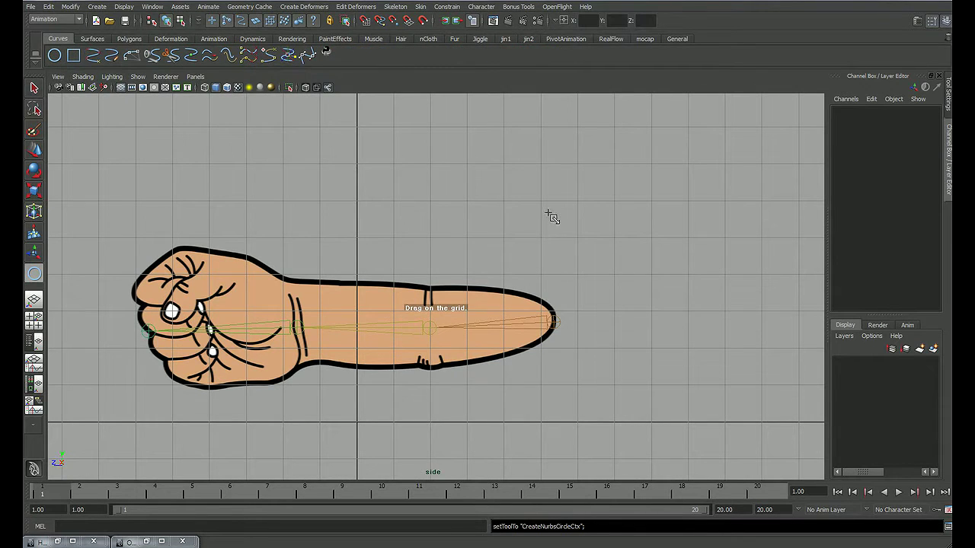
pyautogui.moveTo(548, 219)
pyautogui.mouseDown()
pyautogui.moveTo(592, 271)
pyautogui.moveTo(586, 255)
pyautogui.mouseUp()
pyautogui.press('w')
pyautogui.moveTo(550, 215); pyautogui.dragTo(629, 320)
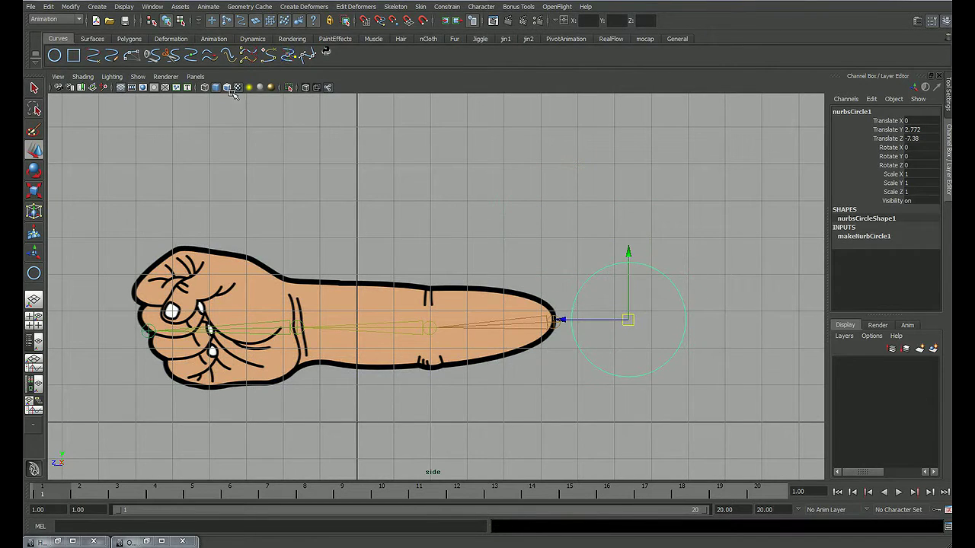
pyautogui.click(70, 7)
pyautogui.click(92, 33)
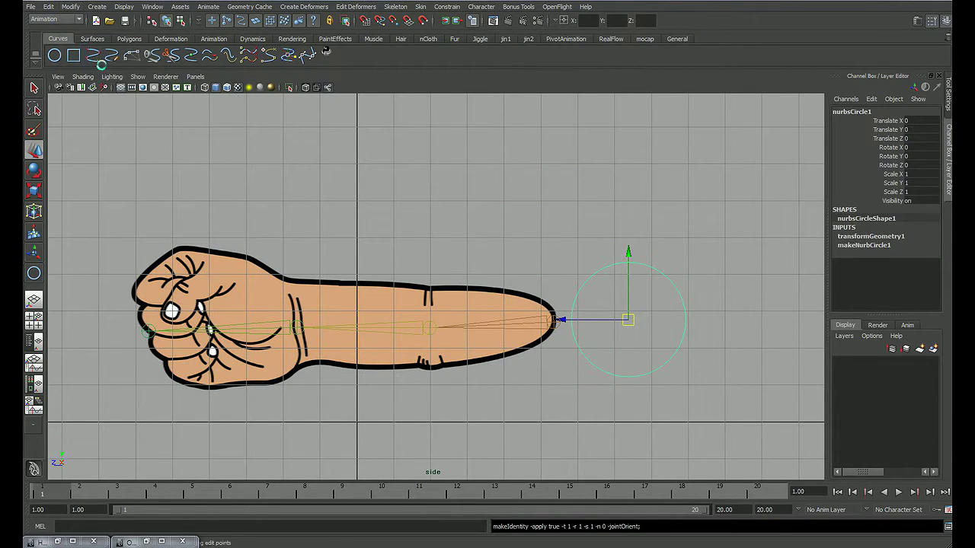
pyautogui.click(703, 252)
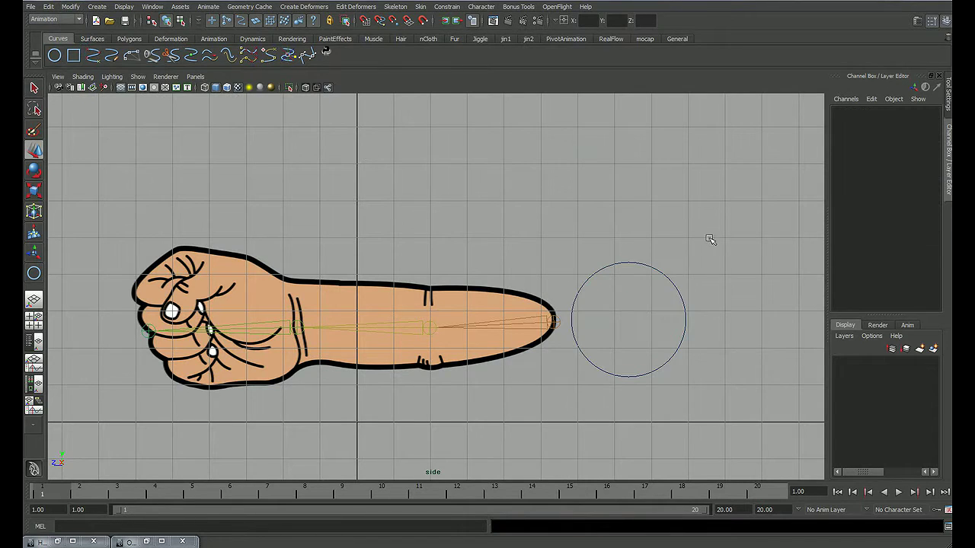
pyautogui.moveTo(708, 235)
pyautogui.keyDown('alt'); pyautogui.mouseDown(button='right')
pyautogui.moveTo(518, 261)
pyautogui.moveTo(602, 250)
pyautogui.mouseUp(button='right'); pyautogui.keyUp('alt')
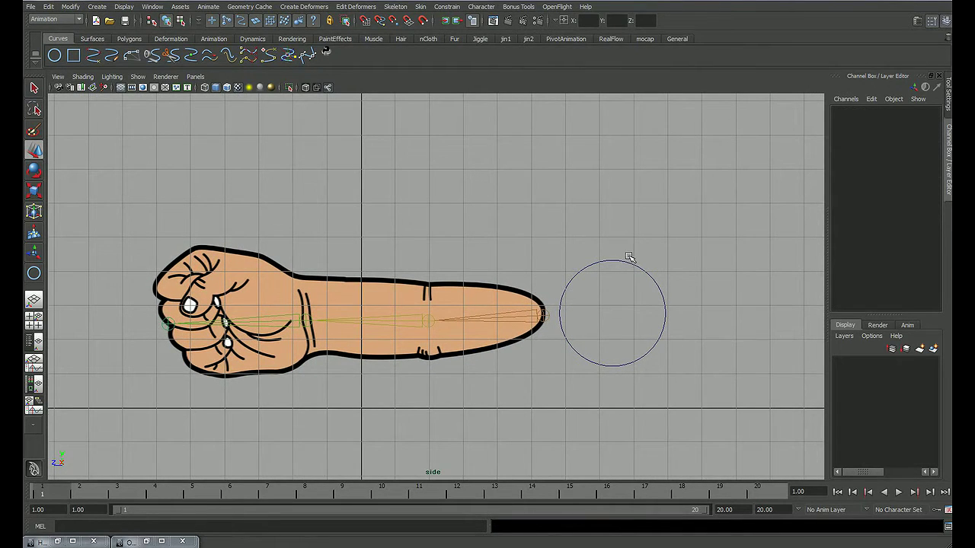
pyautogui.click(631, 259)
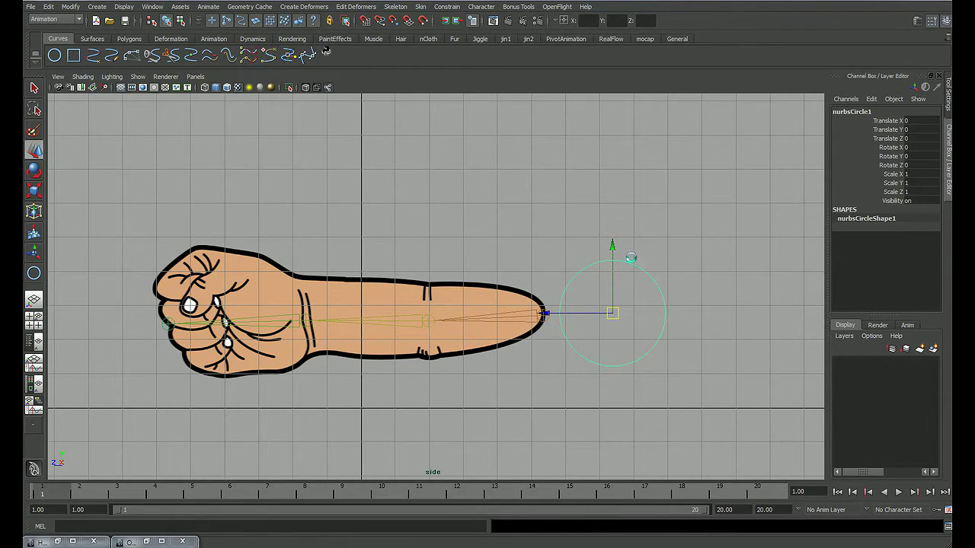
pyautogui.press('Delete')
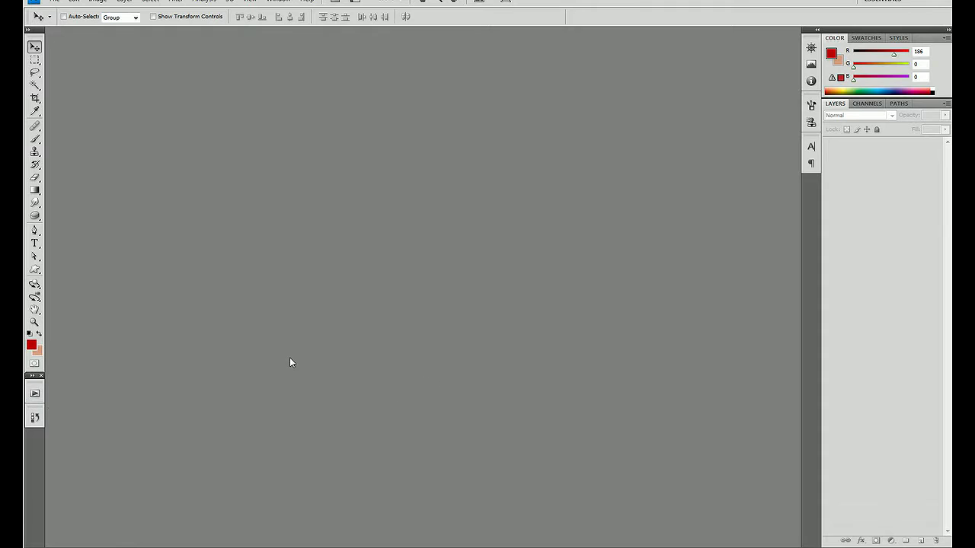
pyautogui.doubleClick(290, 362)
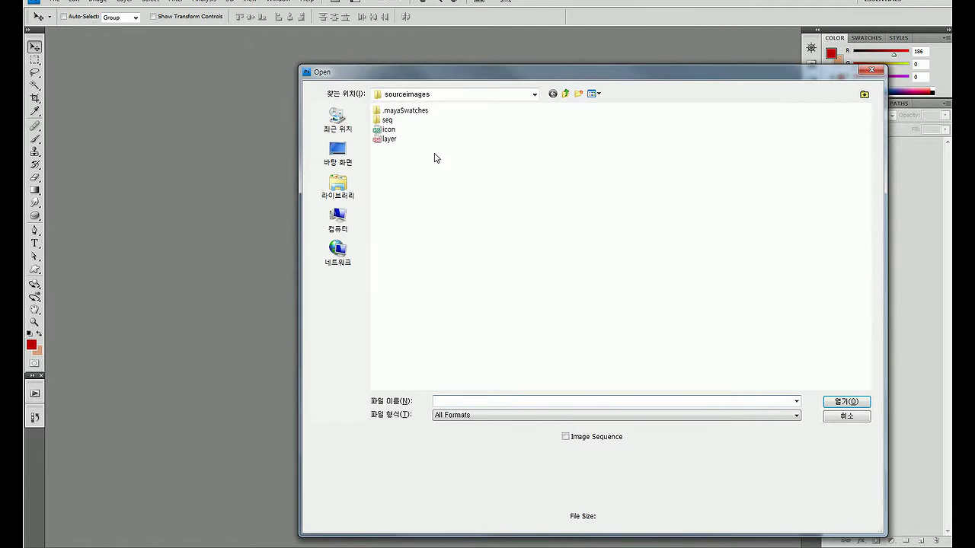
pyautogui.click(389, 129)
pyautogui.press('Return')
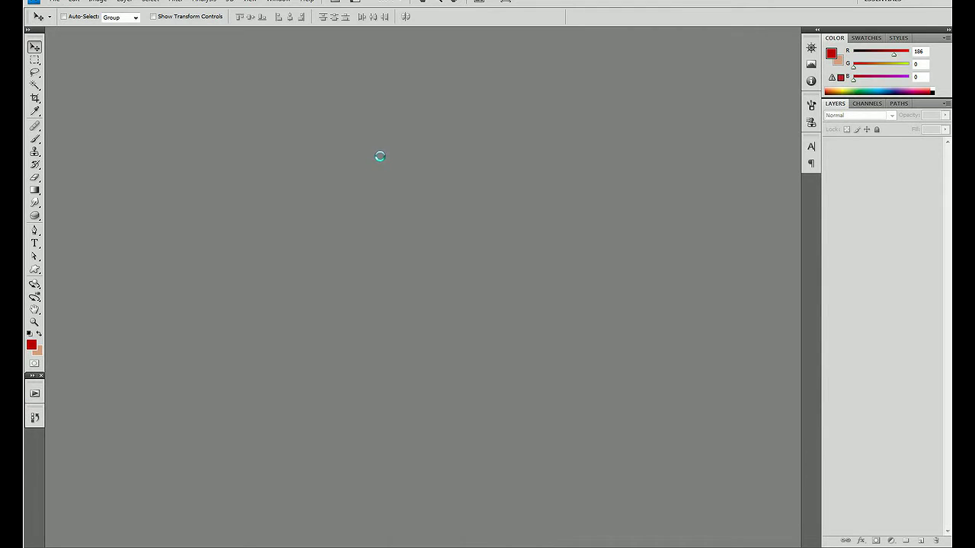
pyautogui.moveTo(76, 38); pyautogui.dragTo(357, 68)
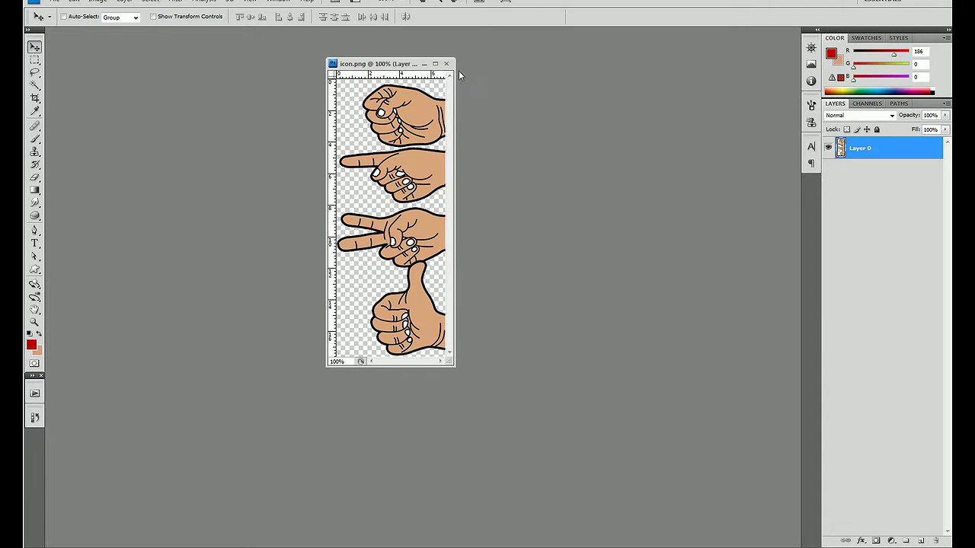
pyautogui.click(447, 64)
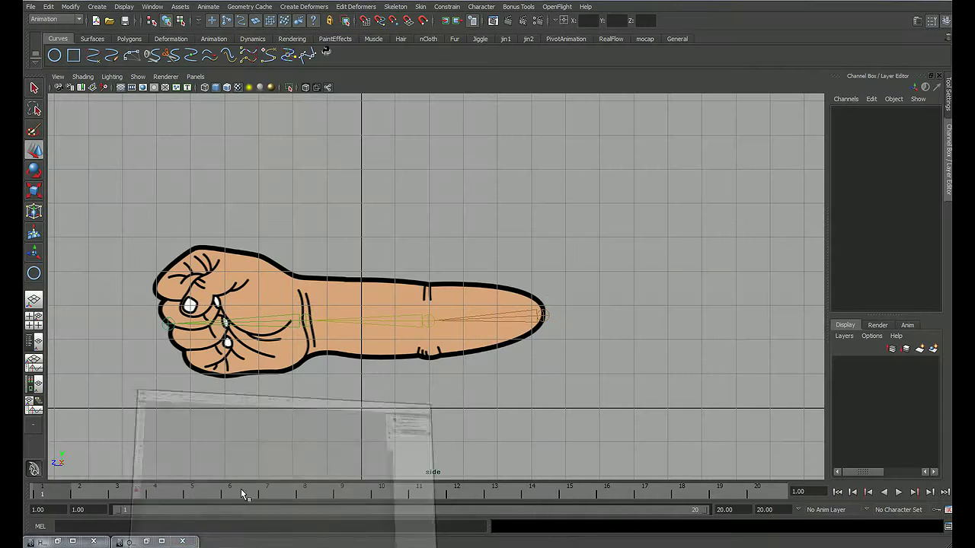
# Draw a tall polygon plane to the right of the hand
pyautogui.click(128, 38)
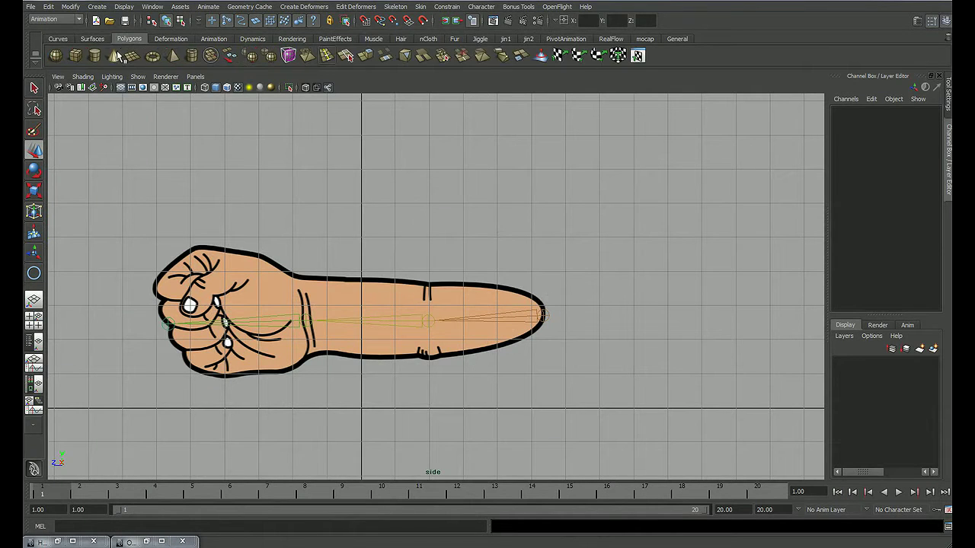
pyautogui.click(133, 55)
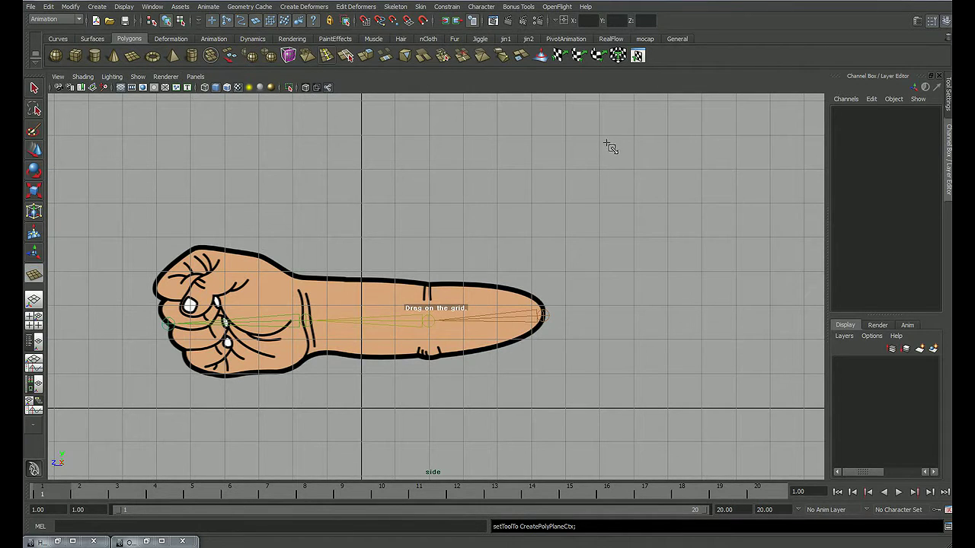
pyautogui.moveTo(609, 137)
pyautogui.mouseDown()
pyautogui.moveTo(678, 291)
pyautogui.moveTo(662, 287)
pyautogui.mouseUp()
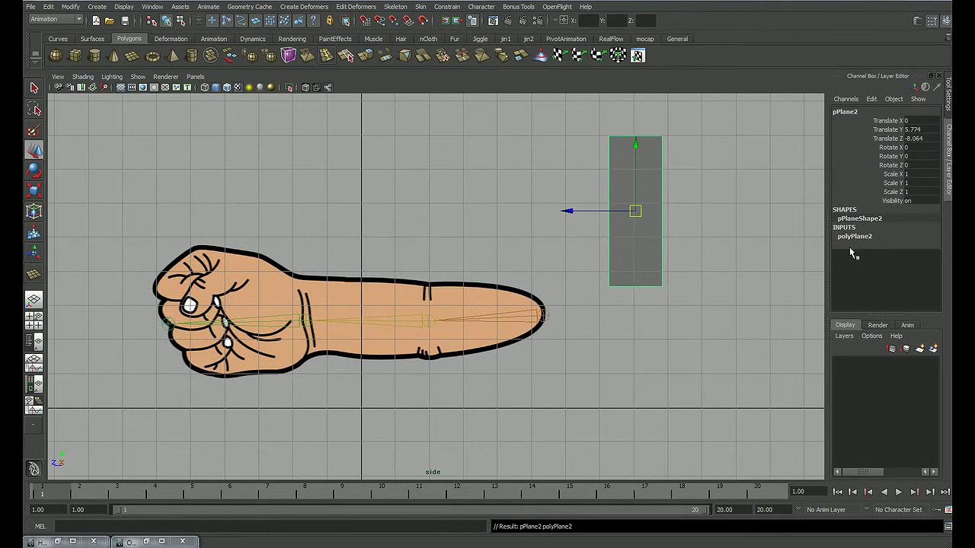
pyautogui.keyDown('alt'); pyautogui.moveTo(647, 279); pyautogui.dragTo(605, 289, button='middle'); pyautogui.keyUp('alt')
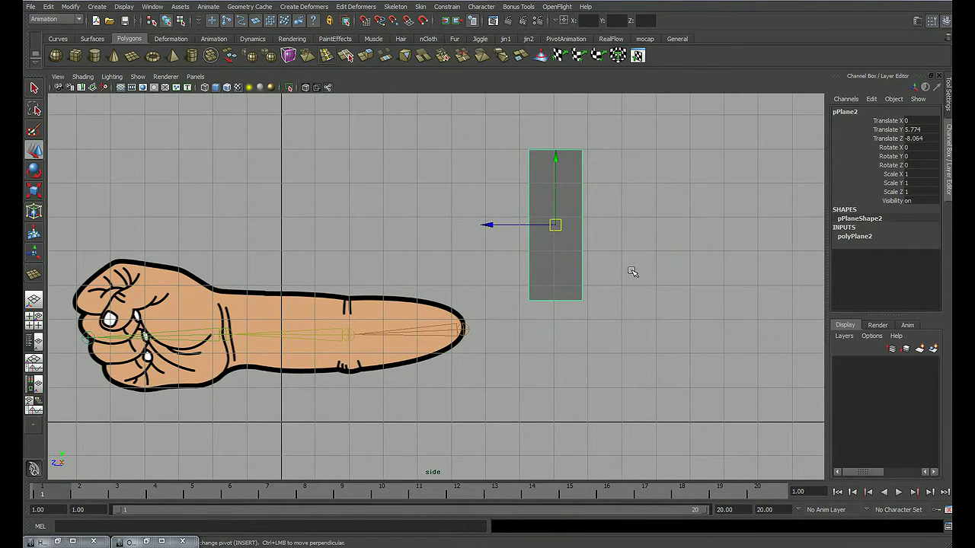
# Apply Planar Mapping UVs to the new plane from the Modeling menu set
pyautogui.click(53, 18)
pyautogui.click(55, 36)
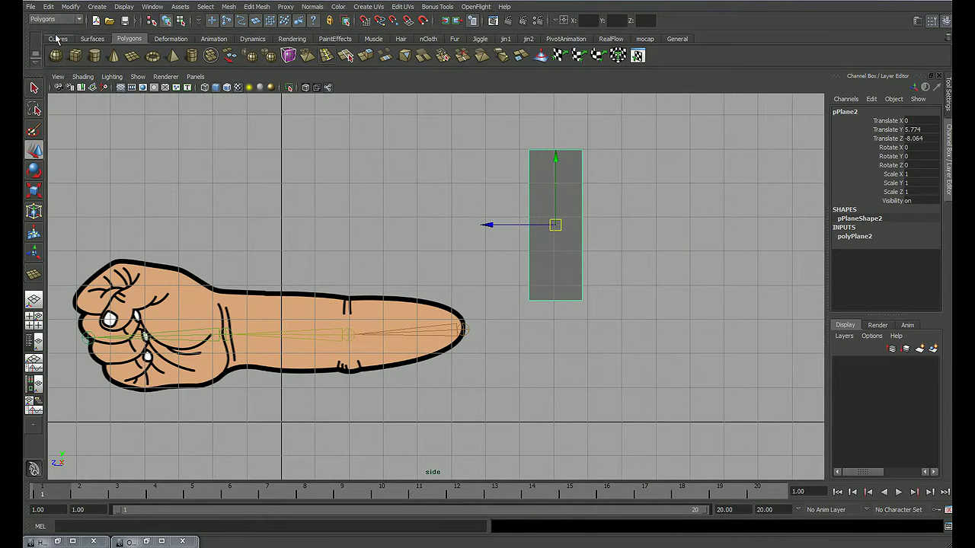
pyautogui.click(369, 6)
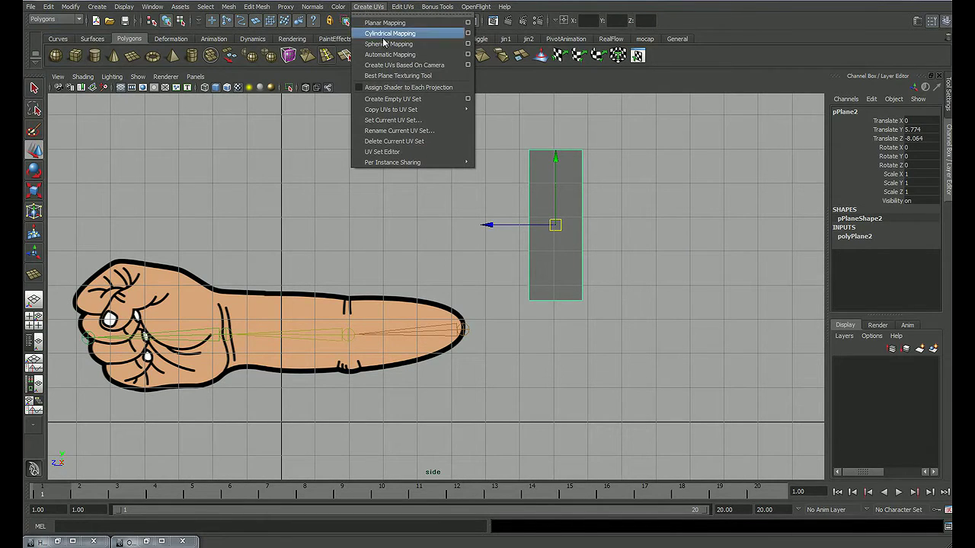
pyautogui.click(466, 23)
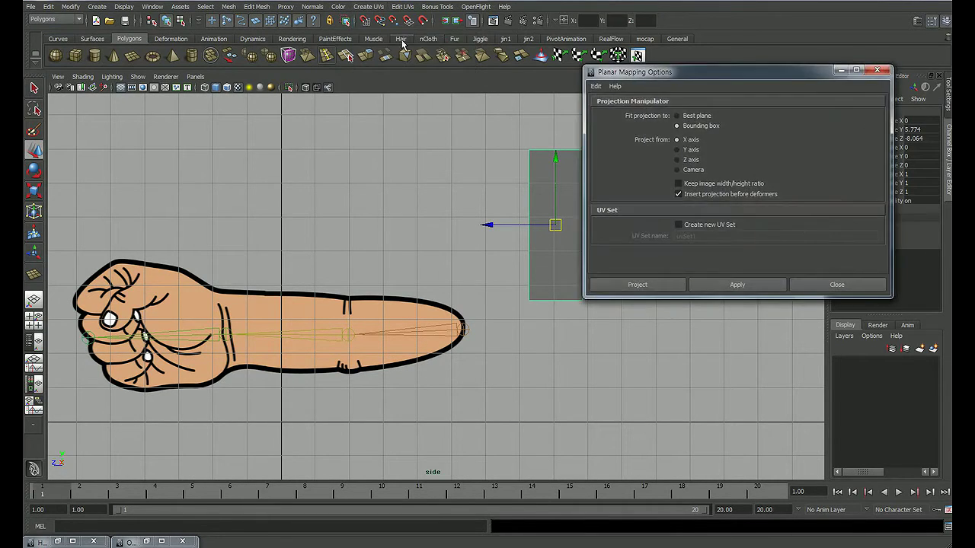
pyautogui.click(655, 282)
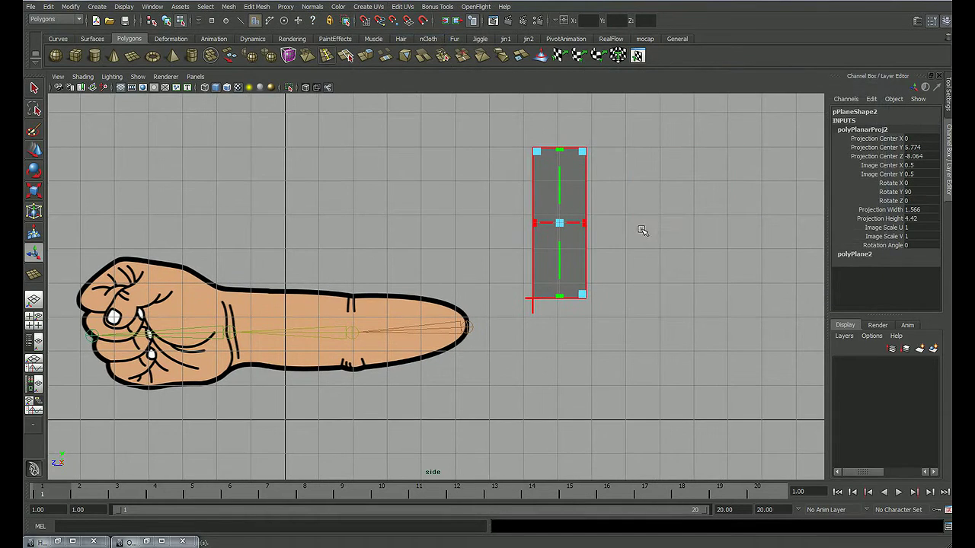
pyautogui.press('q')
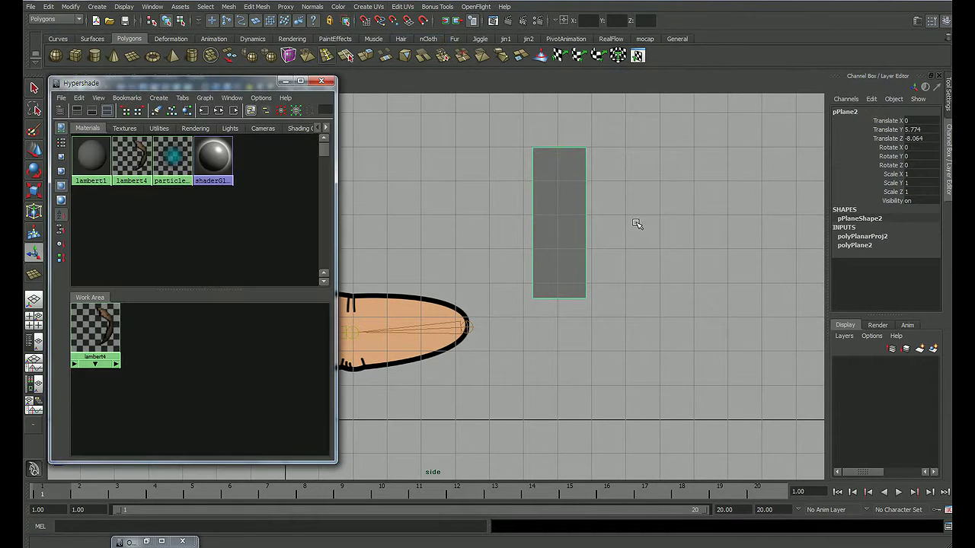
# Create a new Lambert material, lambert5, and assign it to the plane
pyautogui.click(158, 98)
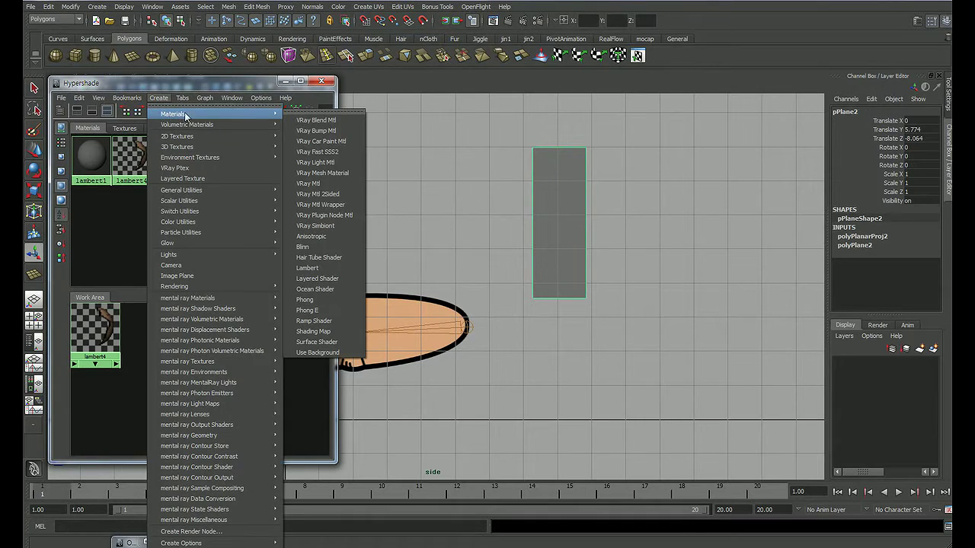
pyautogui.moveTo(173, 113)
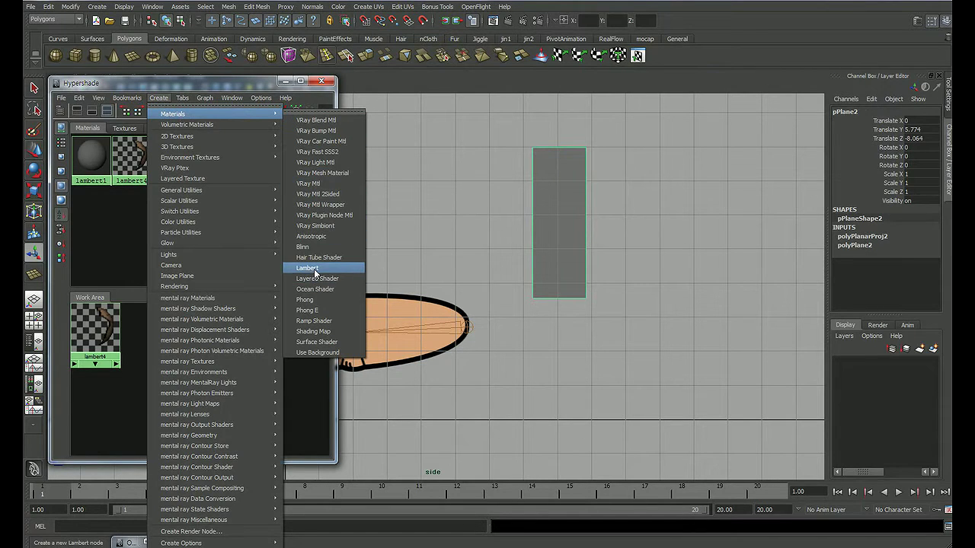
pyautogui.click(313, 269)
pyautogui.click(581, 185)
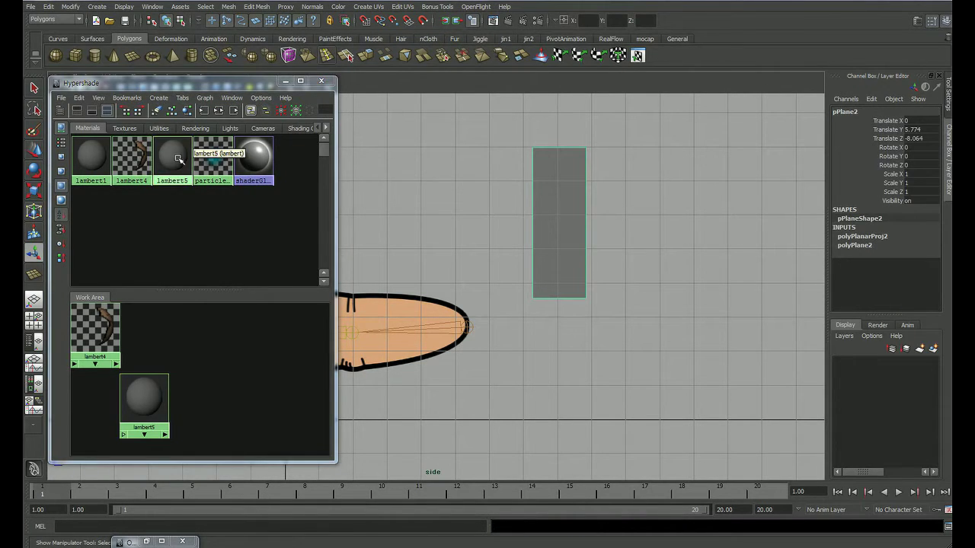
pyautogui.moveTo(174, 156); pyautogui.dragTo(175, 134, button='right')
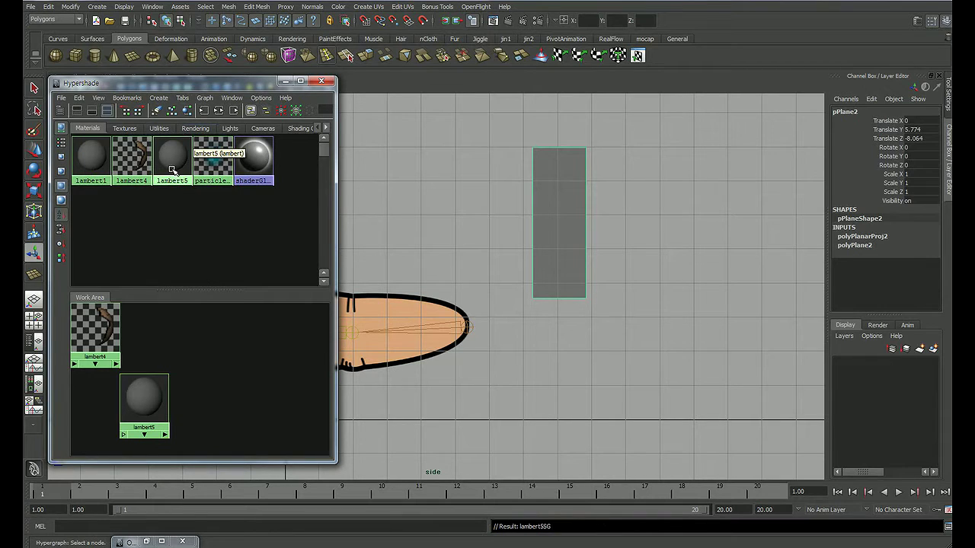
pyautogui.hotkey('ctrl', 'a')
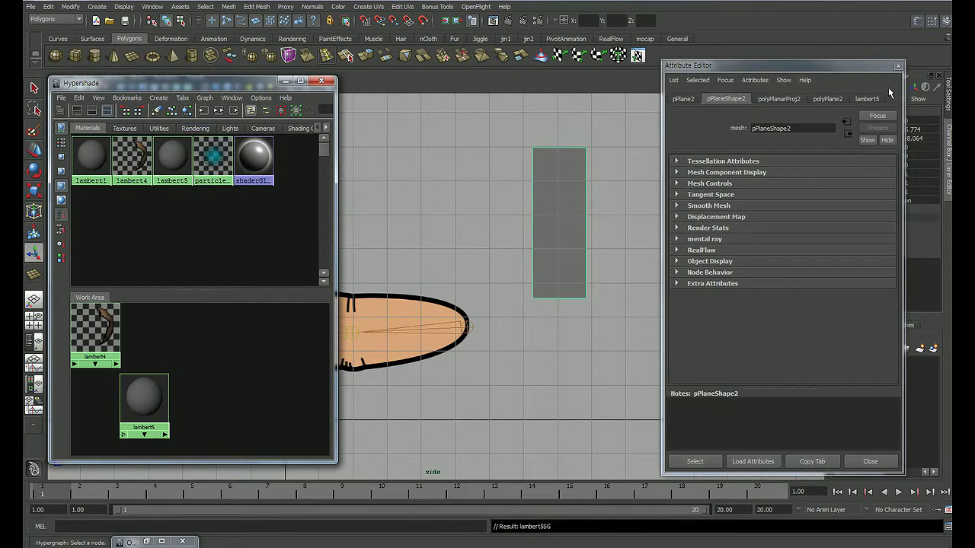
# Connect a new File texture, file8, to lambert5's Color
pyautogui.click(899, 66)
pyautogui.click(172, 159)
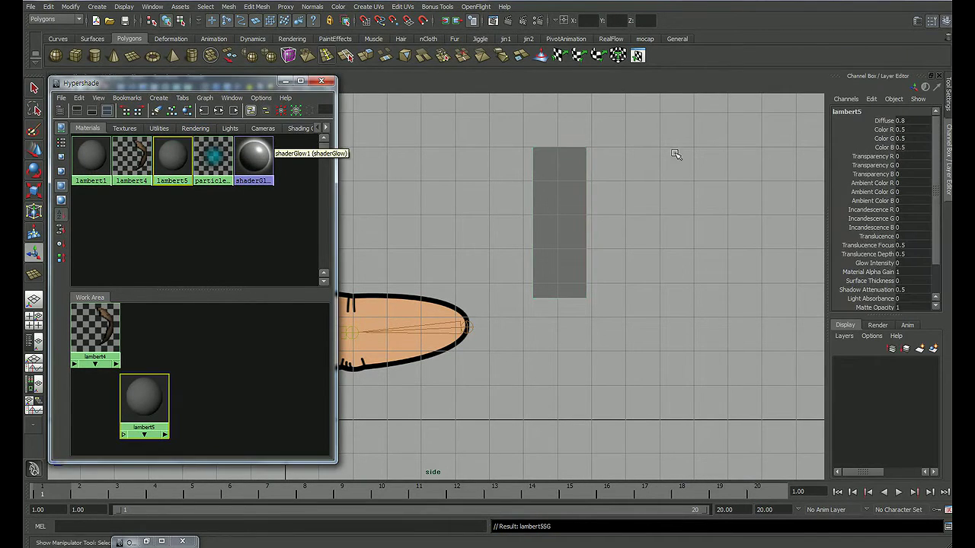
pyautogui.hotkey('ctrl', 'a')
pyautogui.click(876, 226)
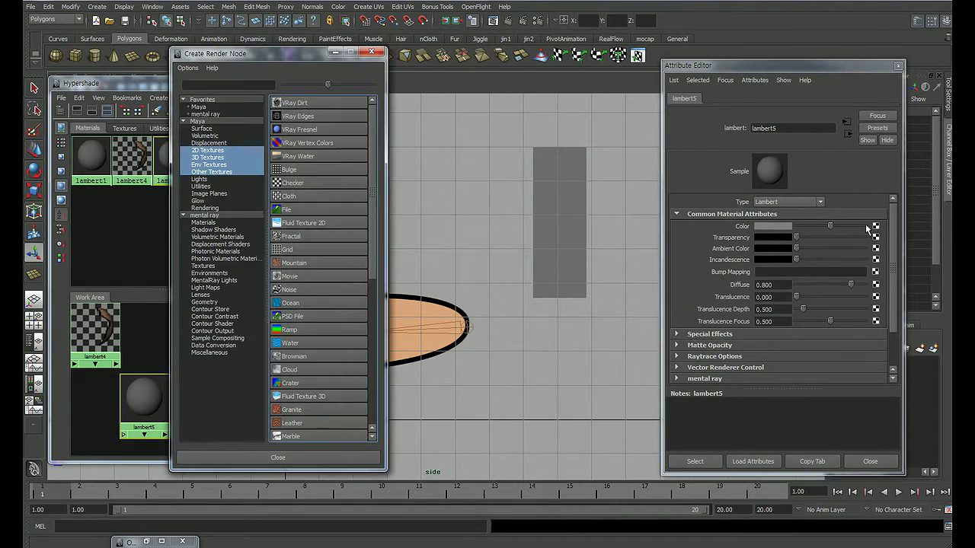
pyautogui.click(282, 211)
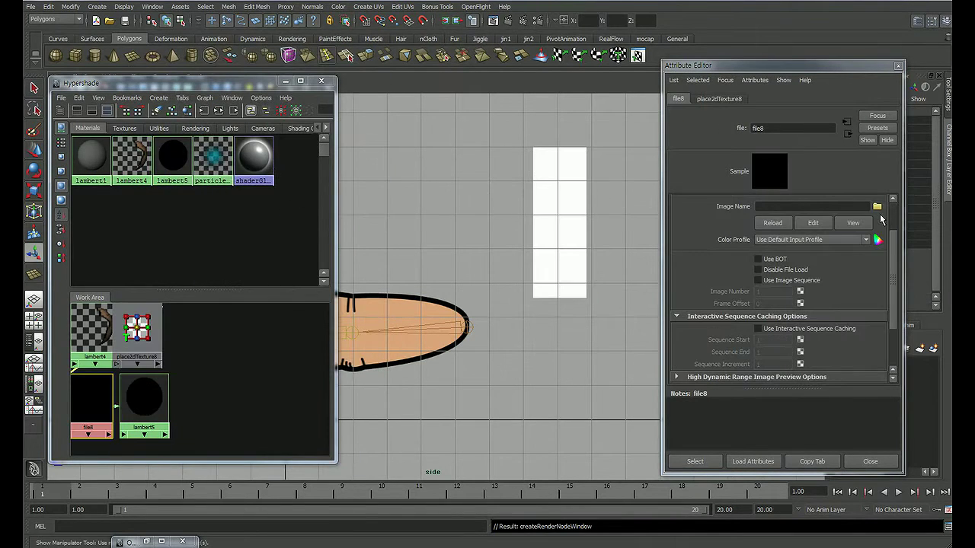
pyautogui.click(775, 214)
# Set file8's Filter Type to Off and load icon.png from sourceimages
pyautogui.click(762, 224)
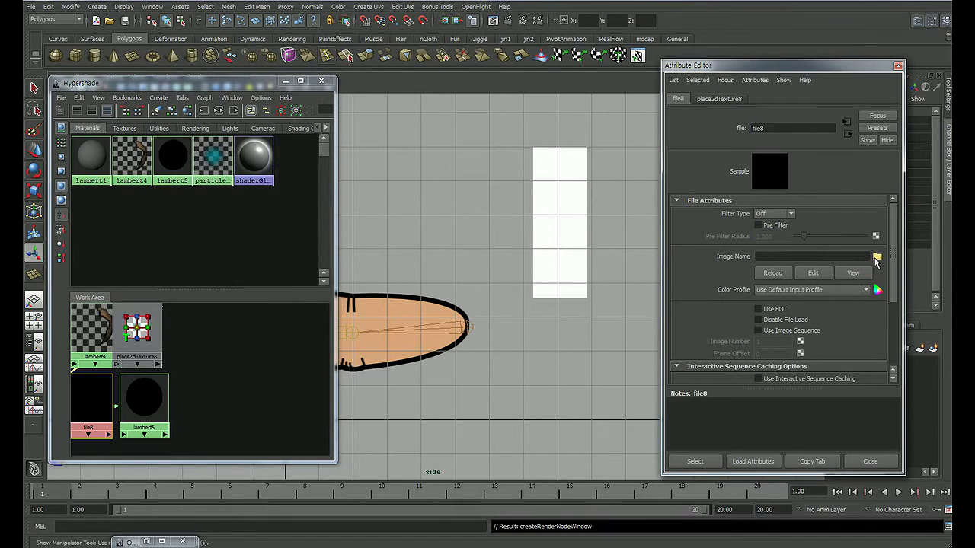
pyautogui.click(877, 256)
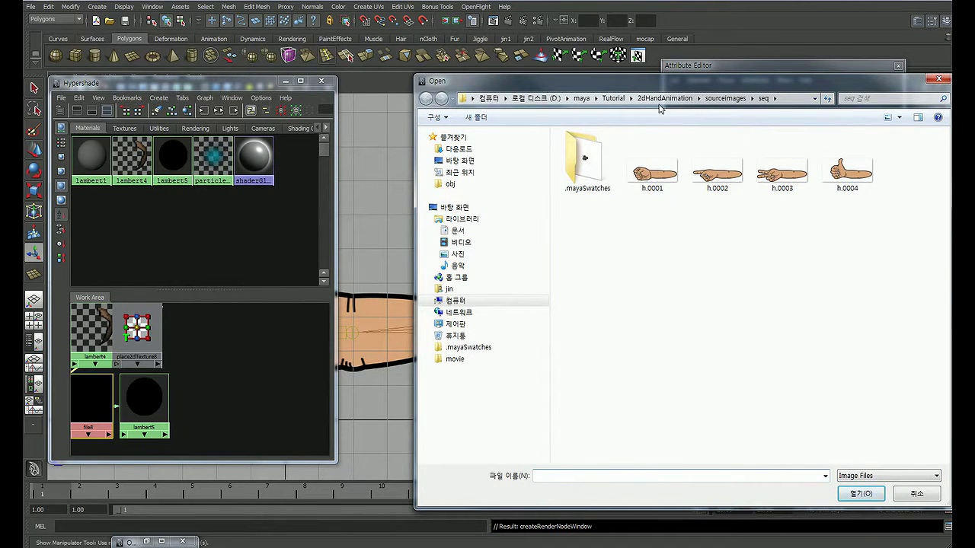
pyautogui.moveTo(533, 80); pyautogui.dragTo(443, 80)
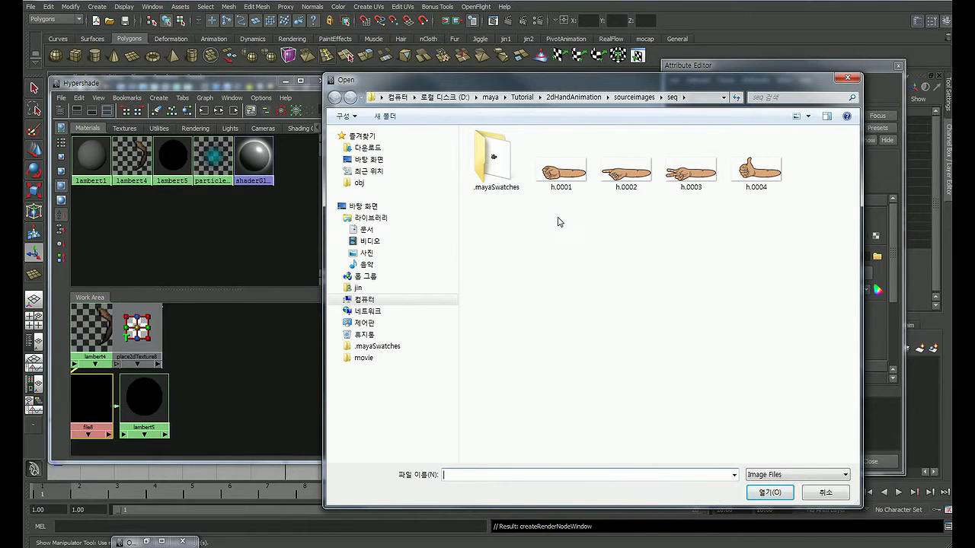
pyautogui.click(633, 97)
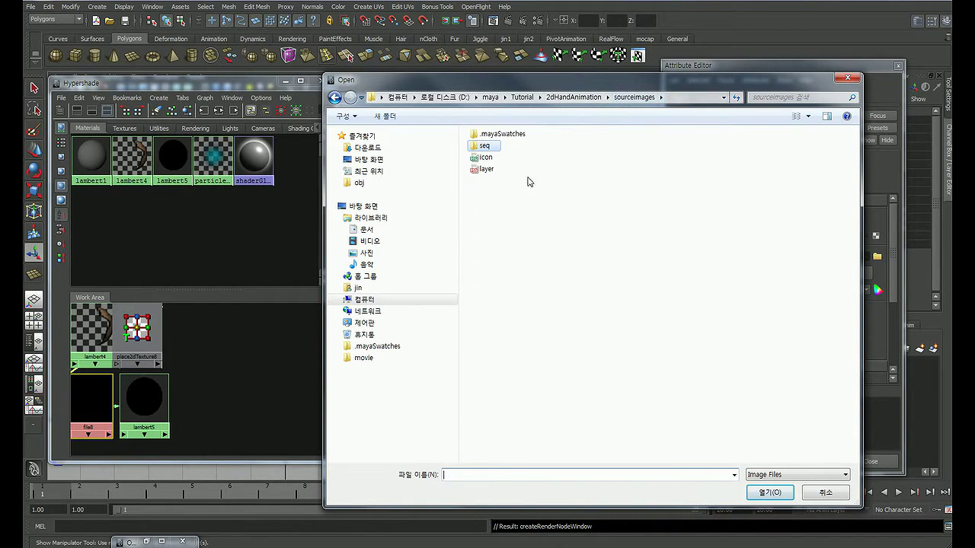
pyautogui.doubleClick(485, 157)
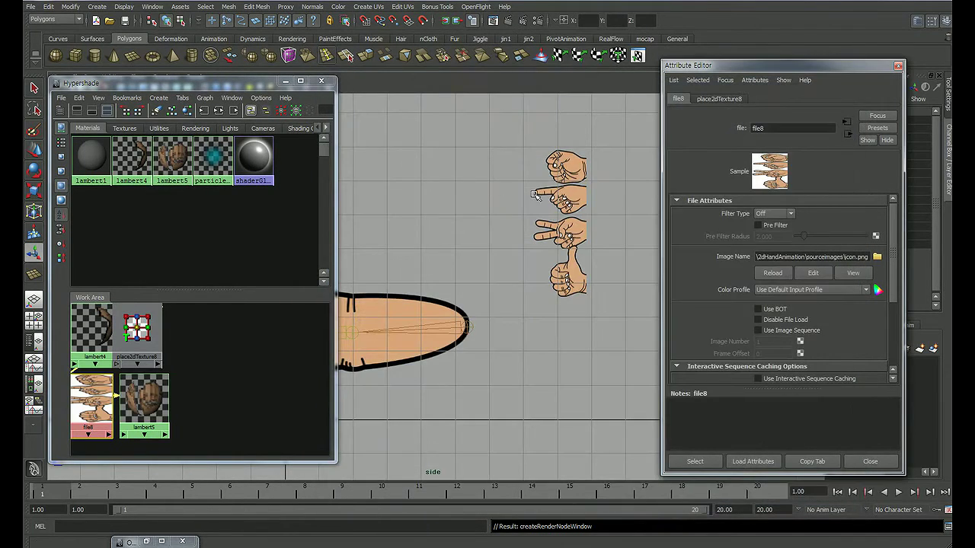
# Close the Attribute Editor, deselect the plane and adjust the view
pyautogui.click(870, 461)
pyautogui.click(537, 269)
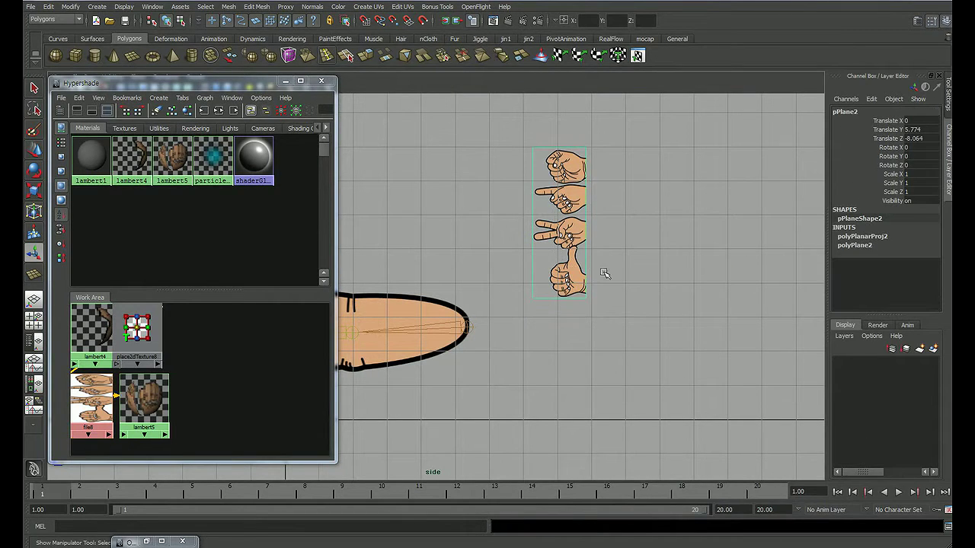
pyautogui.click(632, 214)
pyautogui.keyDown('alt'); pyautogui.moveTo(566, 231); pyautogui.dragTo(560, 235, button='middle'); pyautogui.keyUp('alt')
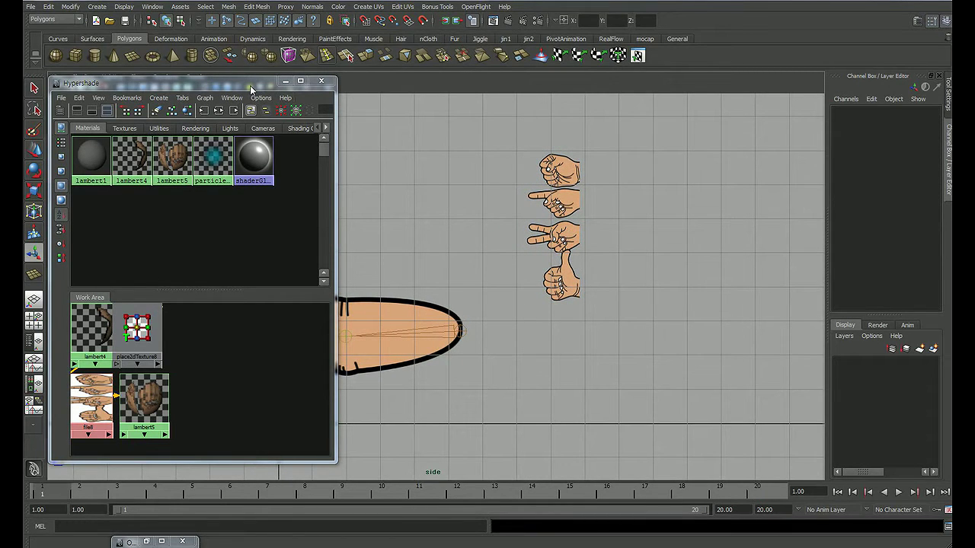
pyautogui.moveTo(249, 85); pyautogui.dragTo(256, 96)
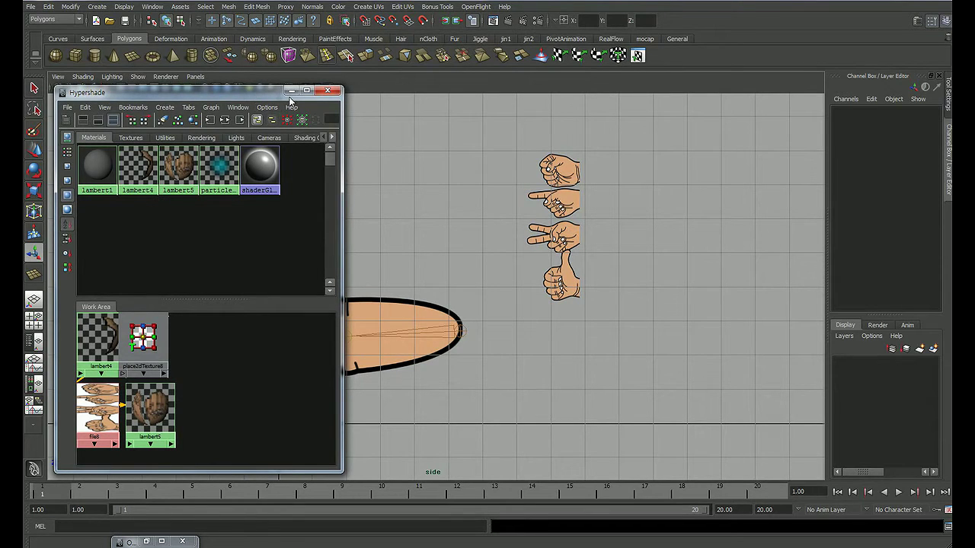
# Minimize Hypershade and create a double-arrow control curve with kk_Controller from the jin1 shelf
pyautogui.click(291, 92)
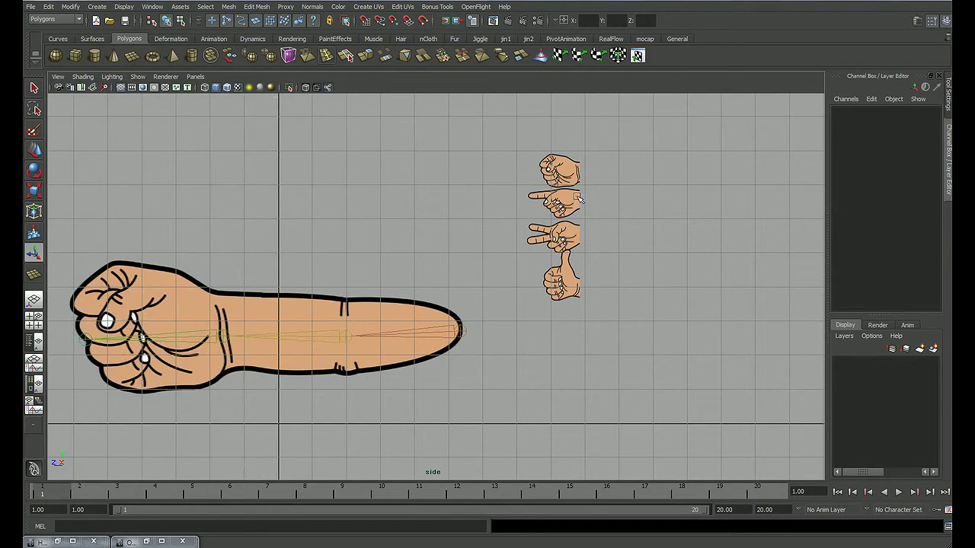
pyautogui.click(505, 38)
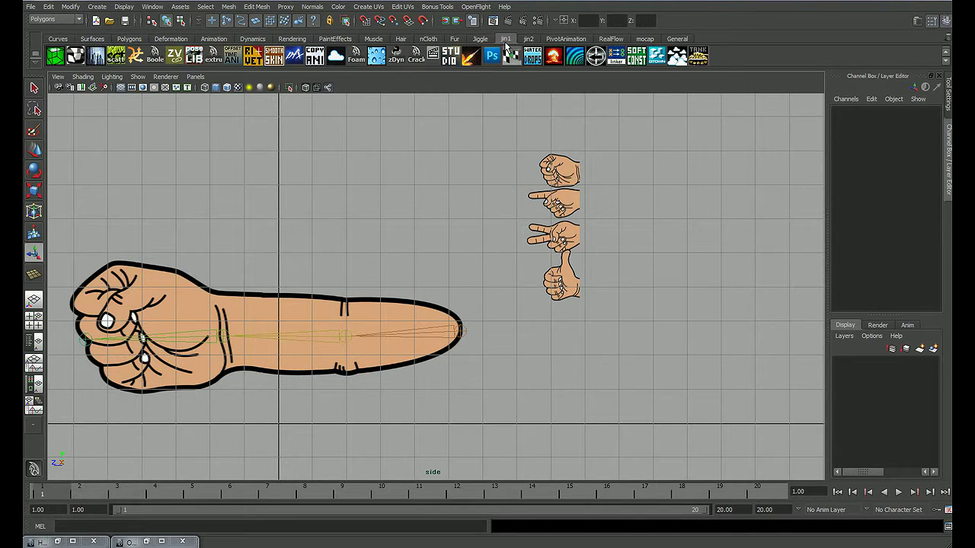
pyautogui.click(131, 41)
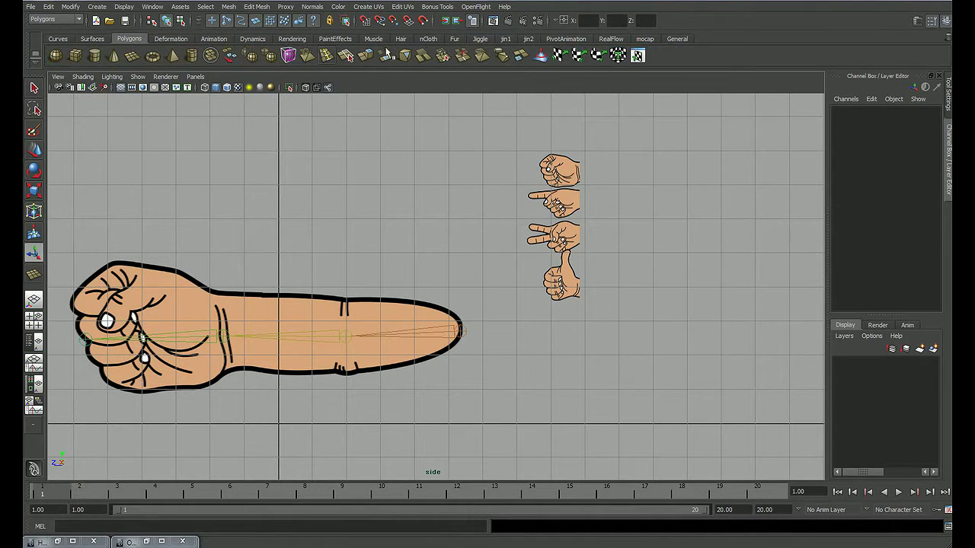
pyautogui.click(505, 39)
pyautogui.click(96, 55)
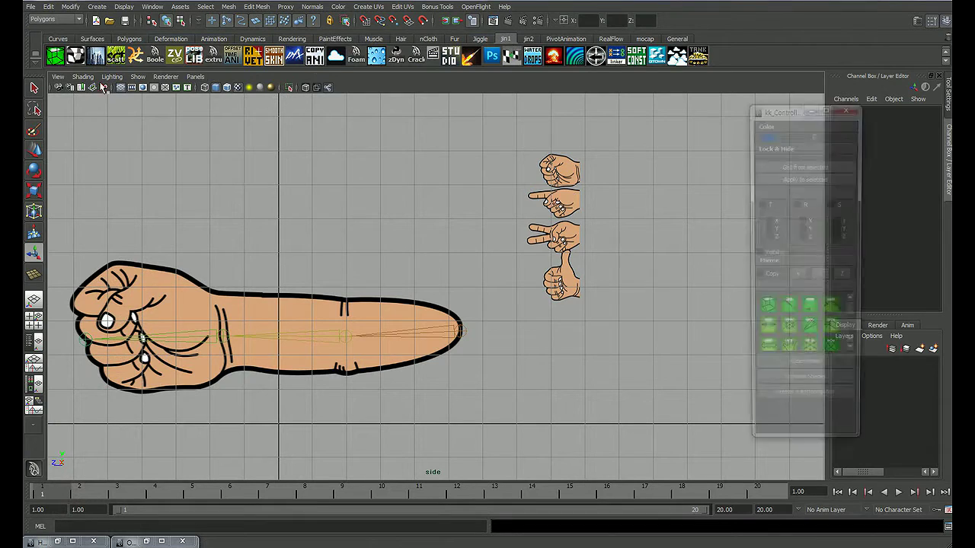
pyautogui.click(766, 352)
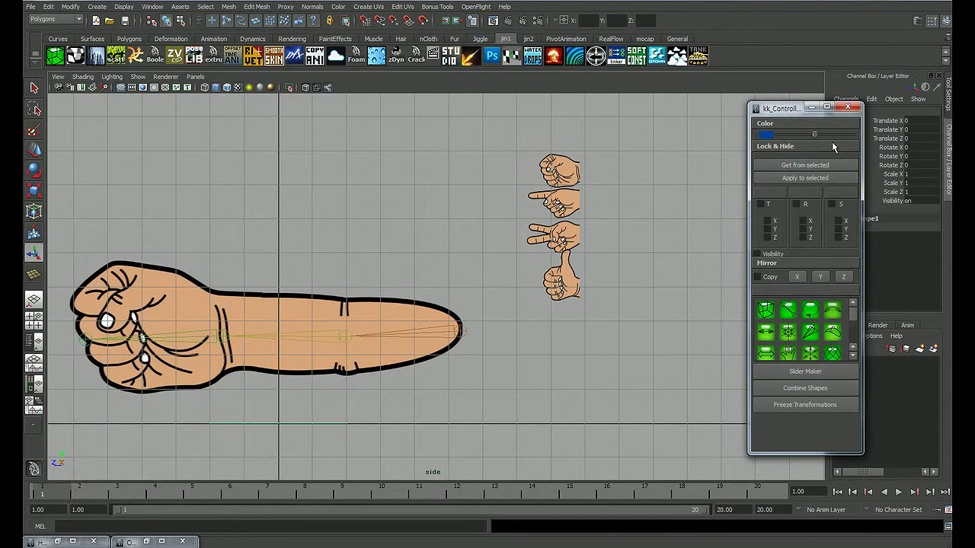
pyautogui.click(848, 107)
pyautogui.press('w')
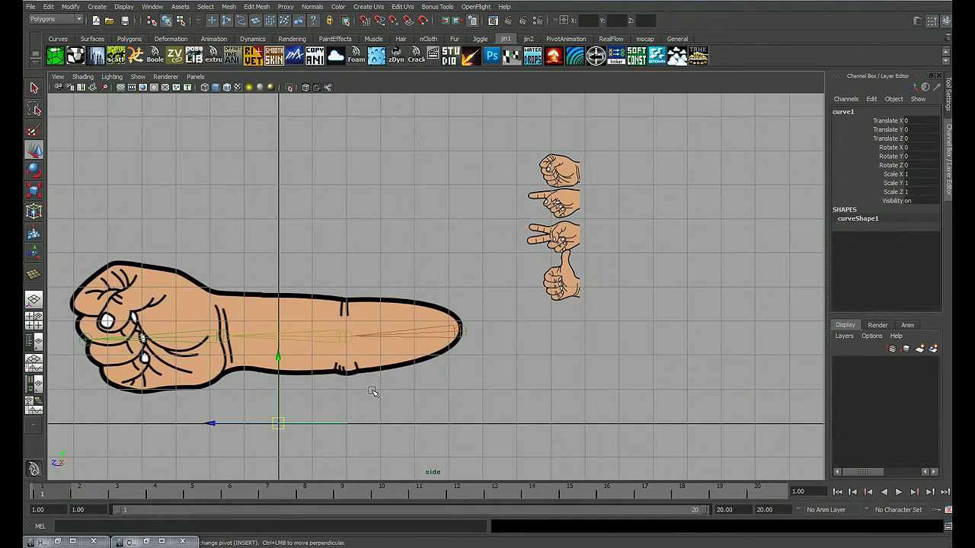
pyautogui.moveTo(295, 423); pyautogui.dragTo(605, 349)
# Rotate the arrow curve to Rotate Z -90 and Rotate Y 90
pyautogui.press('e')
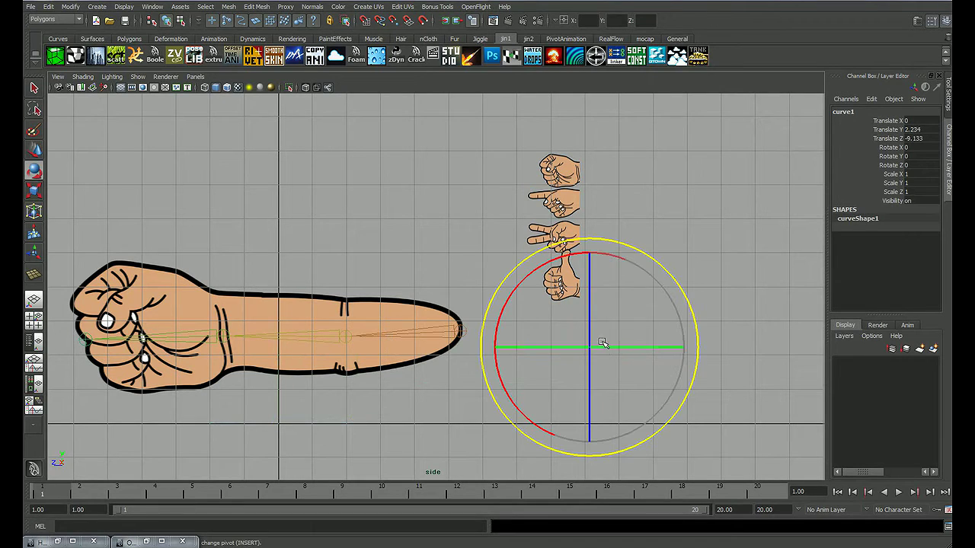
pyautogui.moveTo(588, 268); pyautogui.dragTo(588, 341)
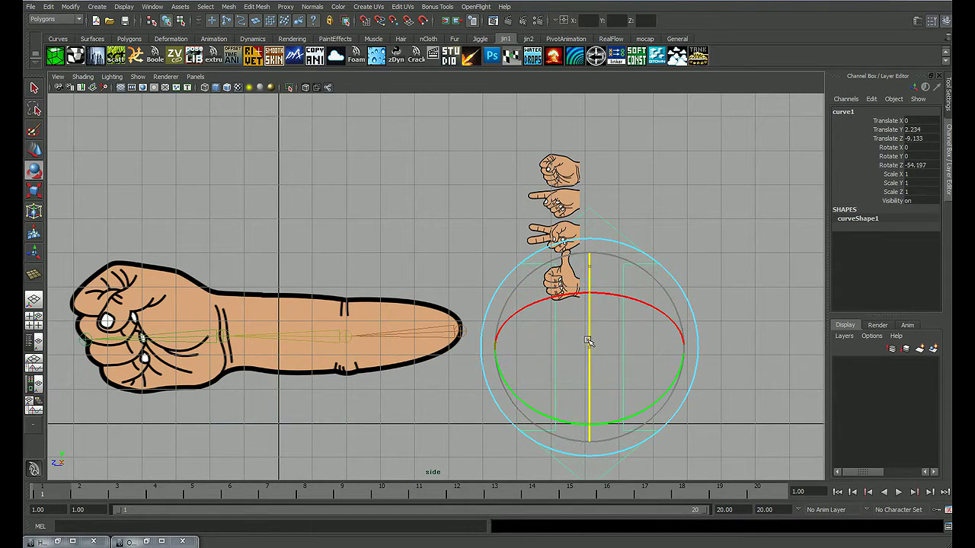
pyautogui.click(918, 165)
pyautogui.write('-90')
pyautogui.press('Return')
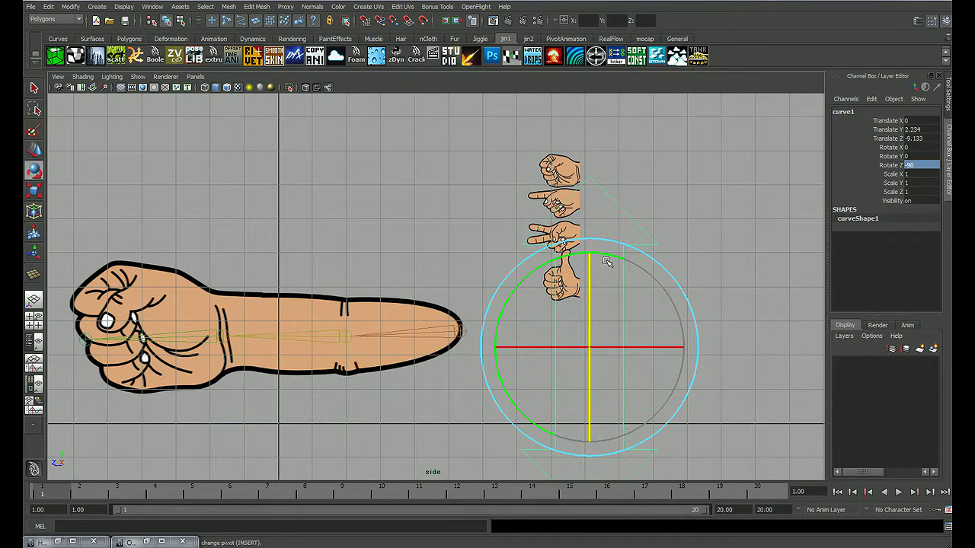
pyautogui.moveTo(549, 263); pyautogui.dragTo(503, 347)
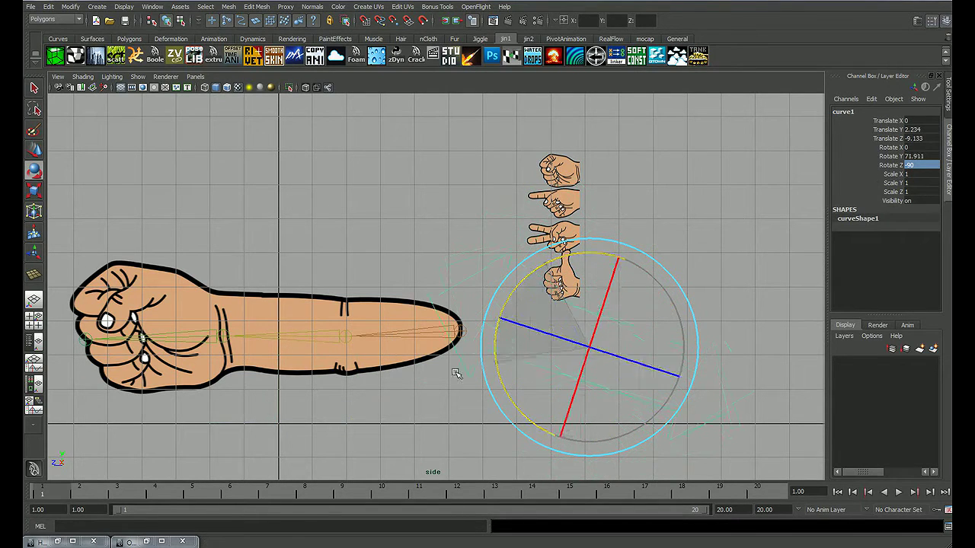
pyautogui.doubleClick(923, 157)
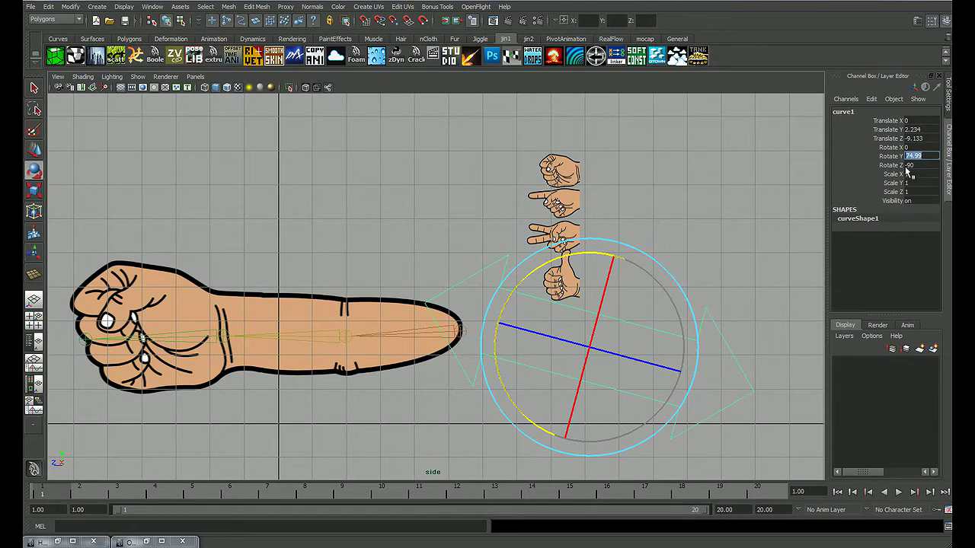
pyautogui.write('90')
pyautogui.press('Return')
# Scale the arrow down to 0.125 and move it beside the fist pose
pyautogui.press('w')
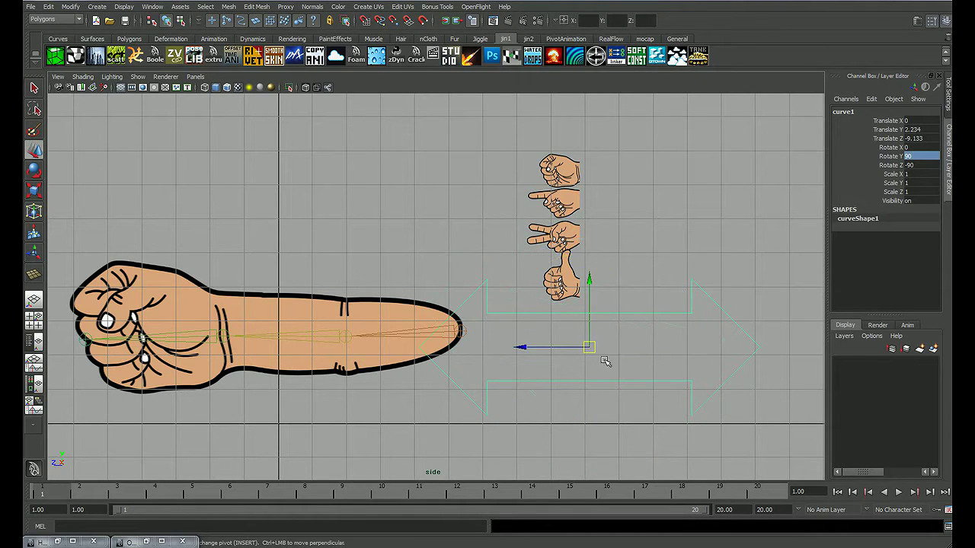
pyautogui.moveTo(598, 358)
pyautogui.mouseDown()
pyautogui.moveTo(604, 185)
pyautogui.moveTo(449, 252)
pyautogui.mouseUp()
pyautogui.press('r')
pyautogui.press('w')
pyautogui.moveTo(619, 172); pyautogui.dragTo(611, 173)
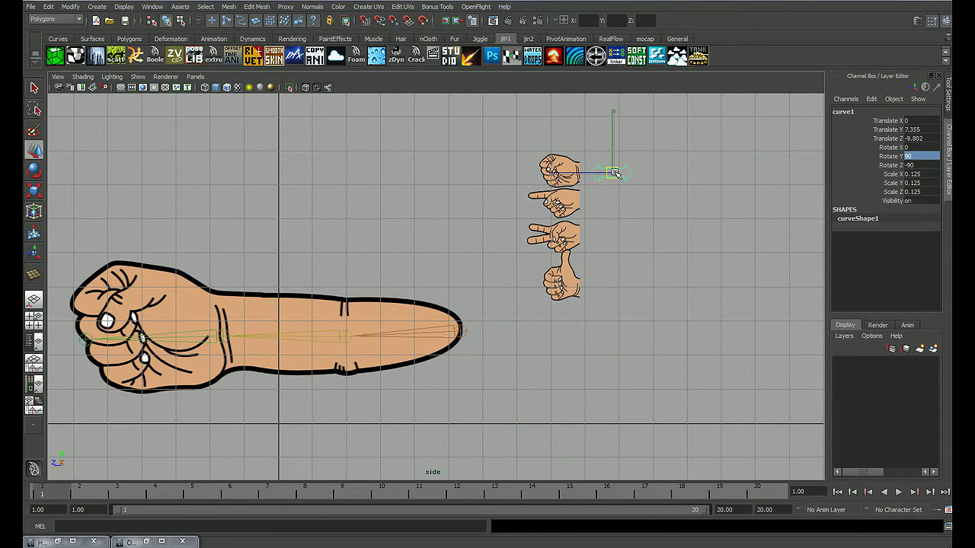
pyautogui.keyDown('alt'); pyautogui.moveTo(602, 238); pyautogui.dragTo(585, 250, button='middle'); pyautogui.keyUp('alt')
pyautogui.keyDown('alt'); pyautogui.moveTo(585, 250); pyautogui.dragTo(645, 211, button='right'); pyautogui.keyUp('alt')
# Freeze curve1's transformations to translate and rotate 0, scale 1, then deselect it
pyautogui.click(70, 6)
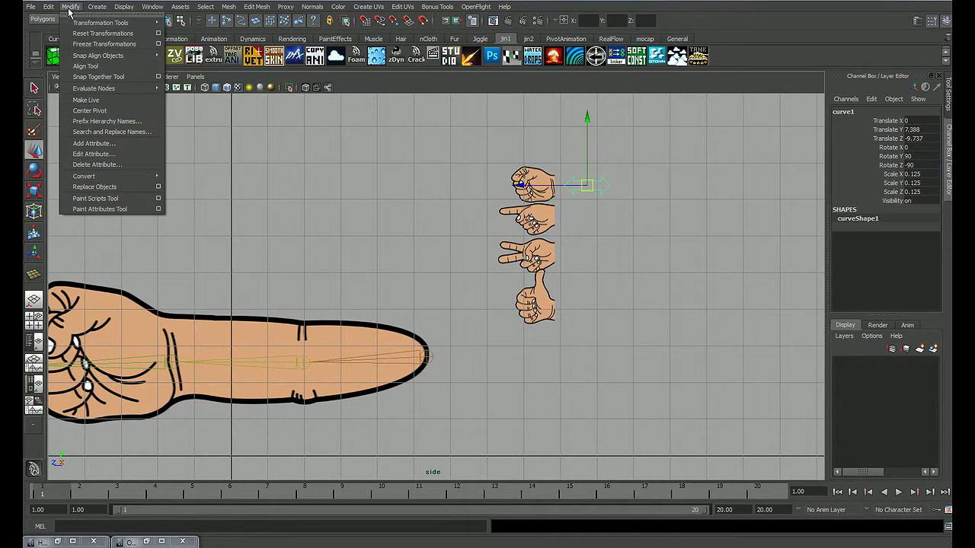
pyautogui.click(88, 49)
pyautogui.keyDown('alt'); pyautogui.moveTo(537, 213); pyautogui.dragTo(654, 192, button='middle'); pyautogui.keyUp('alt')
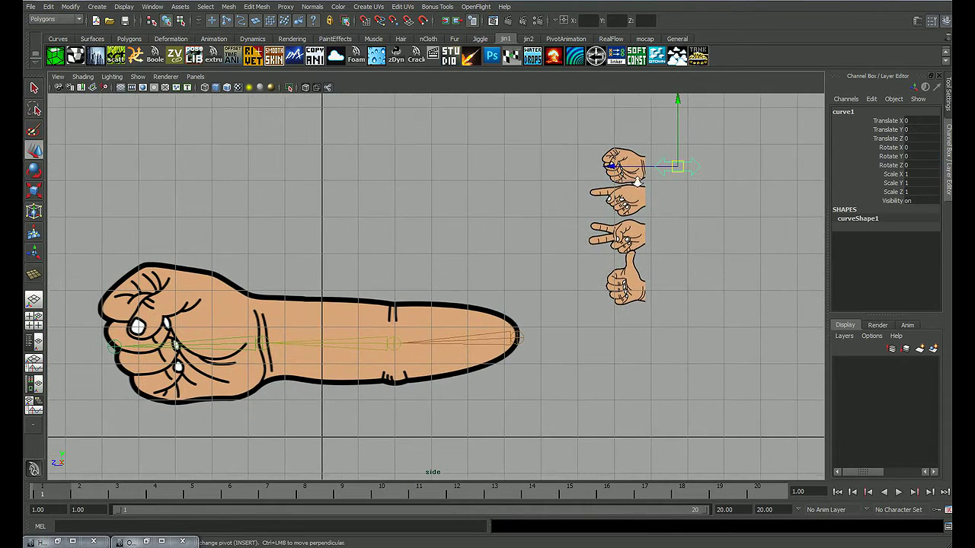
pyautogui.keyDown('alt'); pyautogui.moveTo(653, 192); pyautogui.dragTo(743, 206, button='right'); pyautogui.keyUp('alt')
pyautogui.click(736, 209)
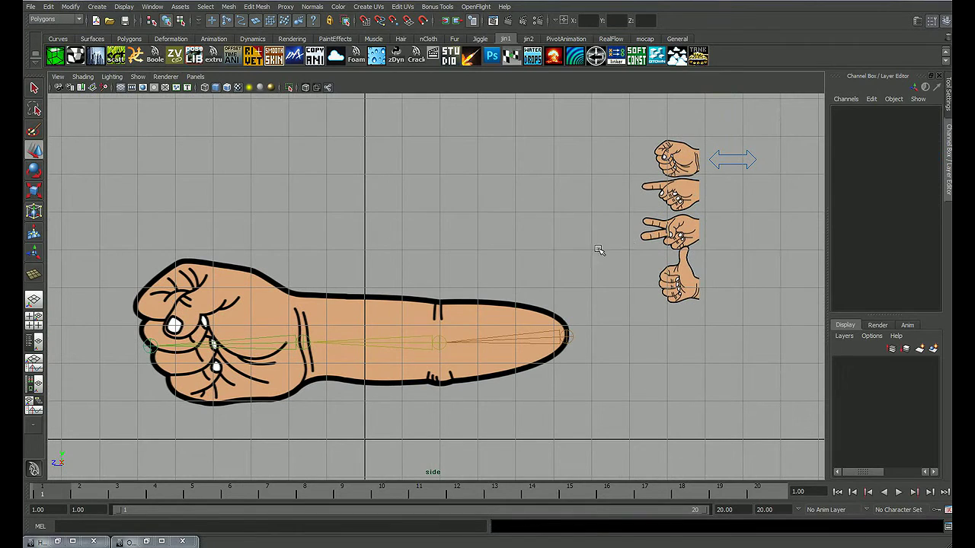
pyautogui.press('q')
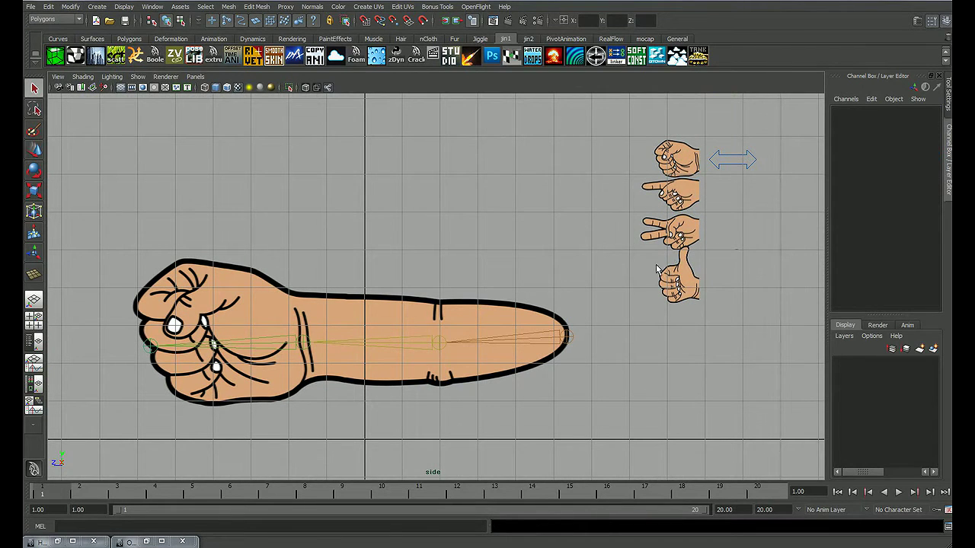
pyautogui.keyDown('alt'); pyautogui.moveTo(656, 268); pyautogui.dragTo(647, 249, button='middle'); pyautogui.keyUp('alt')
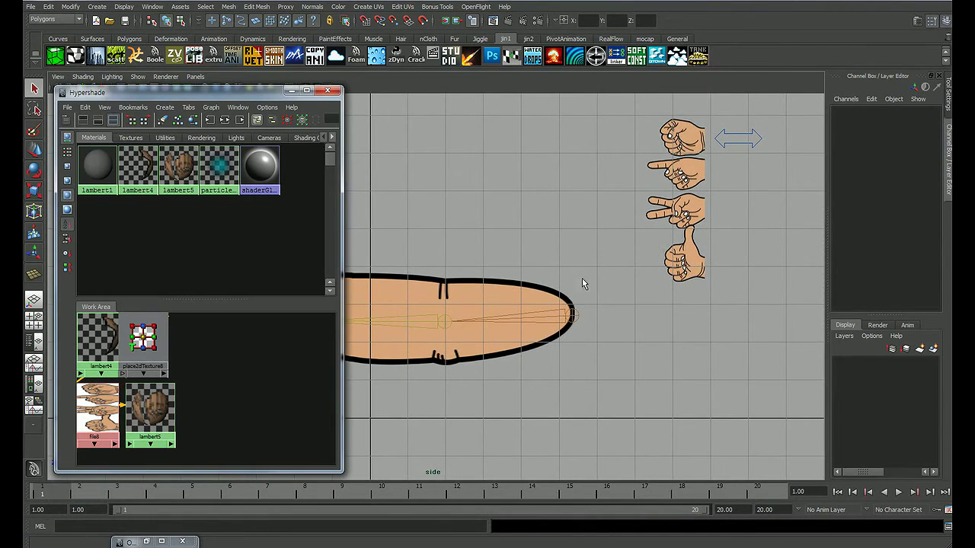
# In Hypershade, graph lambert4 and break the expression connection on file7's Frame Extension
pyautogui.keyDown('alt'); pyautogui.moveTo(598, 266); pyautogui.dragTo(530, 262, button='right'); pyautogui.keyUp('alt')
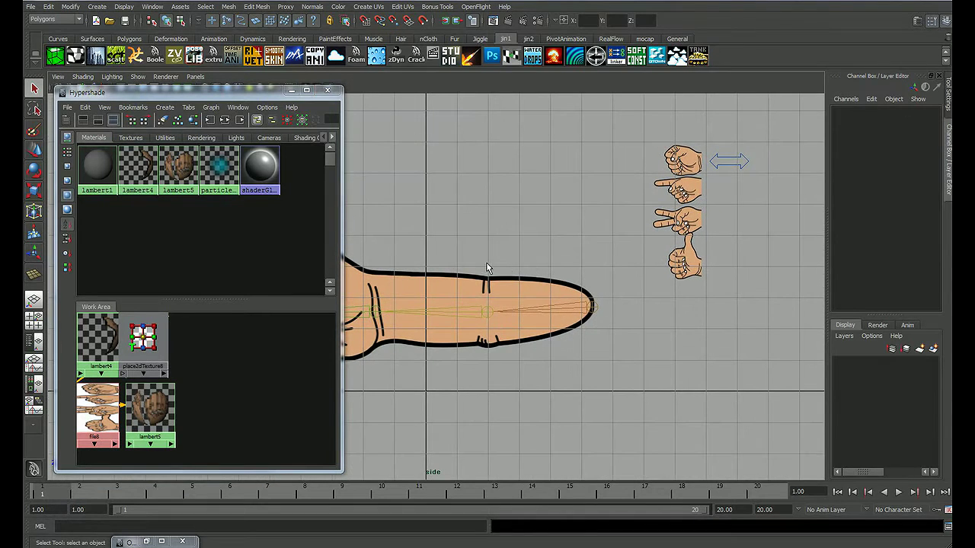
pyautogui.click(138, 167)
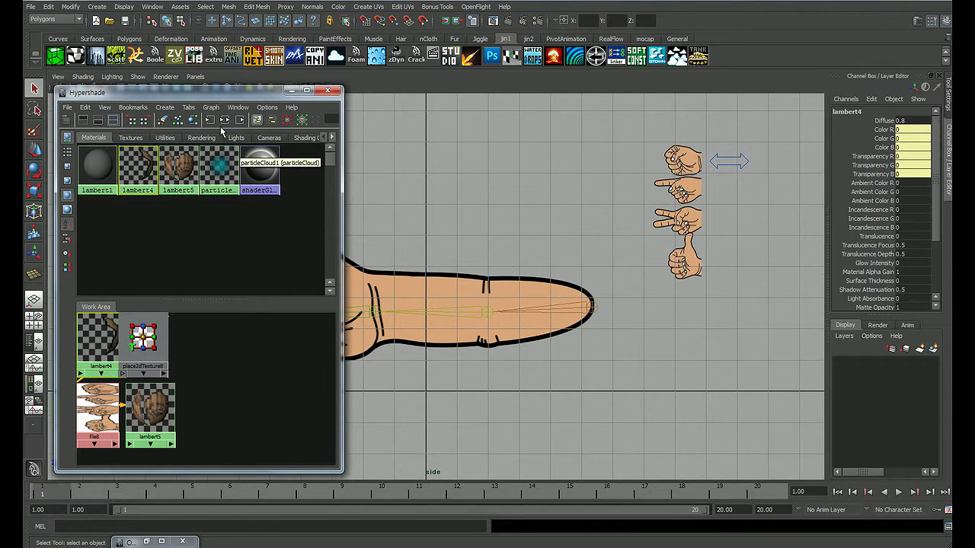
pyautogui.click(224, 119)
pyautogui.click(206, 377)
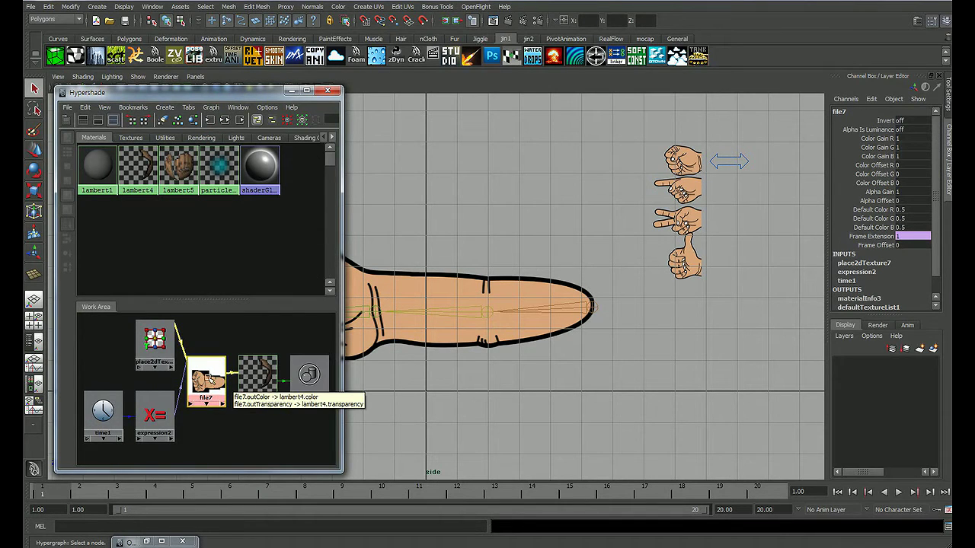
pyautogui.click(876, 237)
pyautogui.rightClick(876, 239)
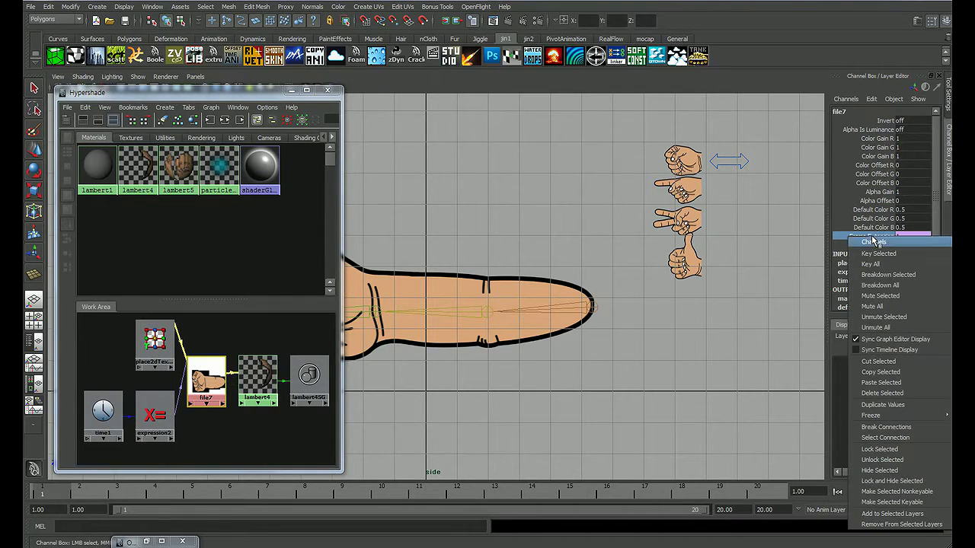
pyautogui.click(892, 428)
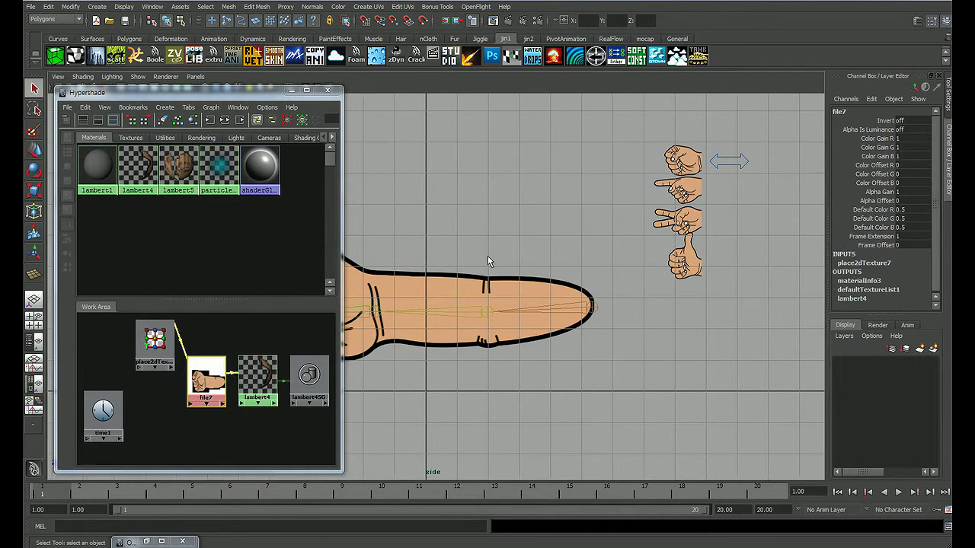
# Test Frame Extension values 2, 3 and 4, then set it back to 1 for the fist
pyautogui.keyDown('alt'); pyautogui.moveTo(487, 256); pyautogui.dragTo(560, 247, button='middle'); pyautogui.keyUp('alt')
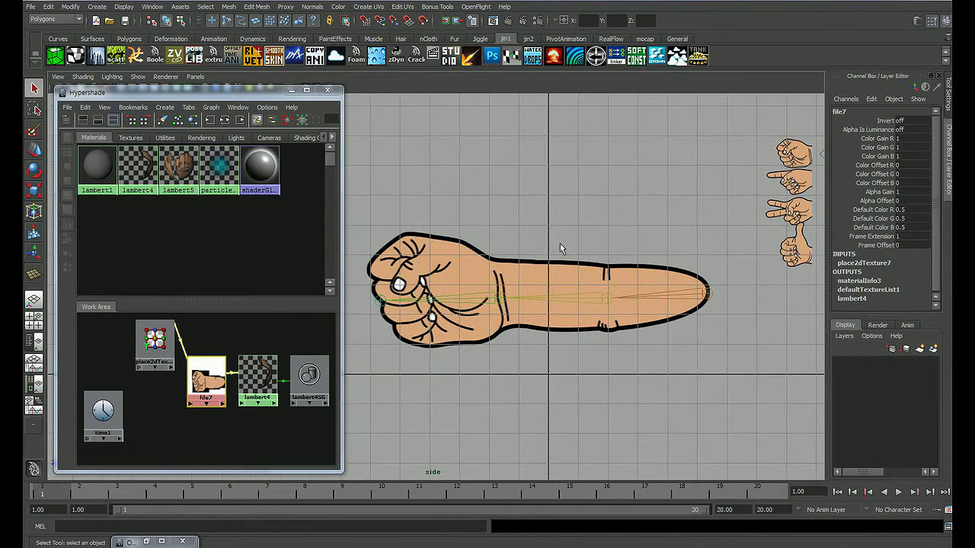
pyautogui.click(899, 237)
pyautogui.write('2')
pyautogui.press('Return')
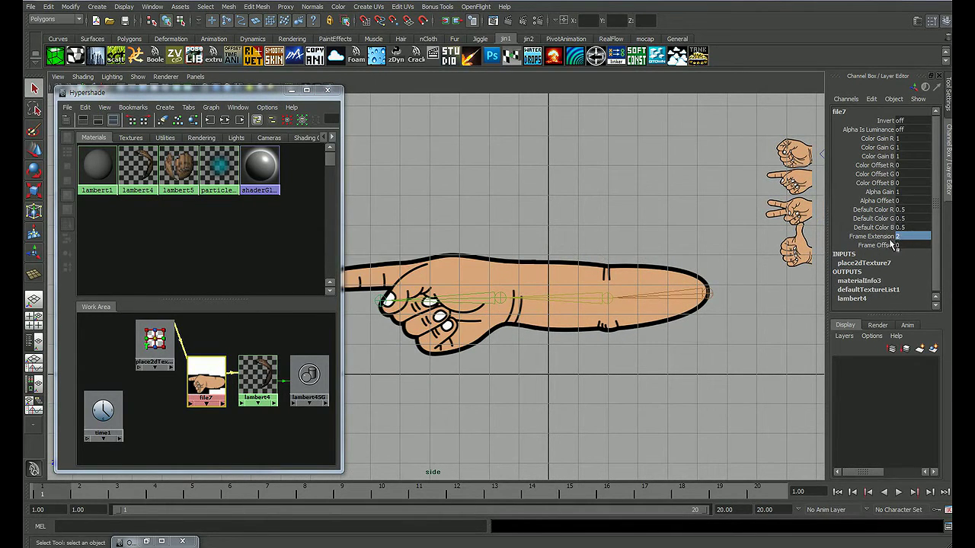
pyautogui.click(902, 237)
pyautogui.write('3')
pyautogui.press('Return')
pyautogui.click(904, 237)
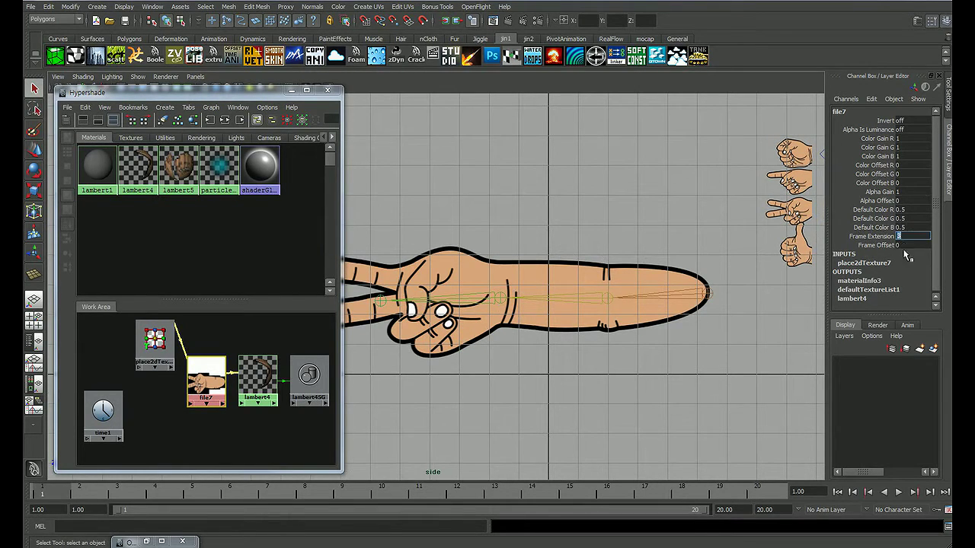
pyautogui.write('4')
pyautogui.press('Return')
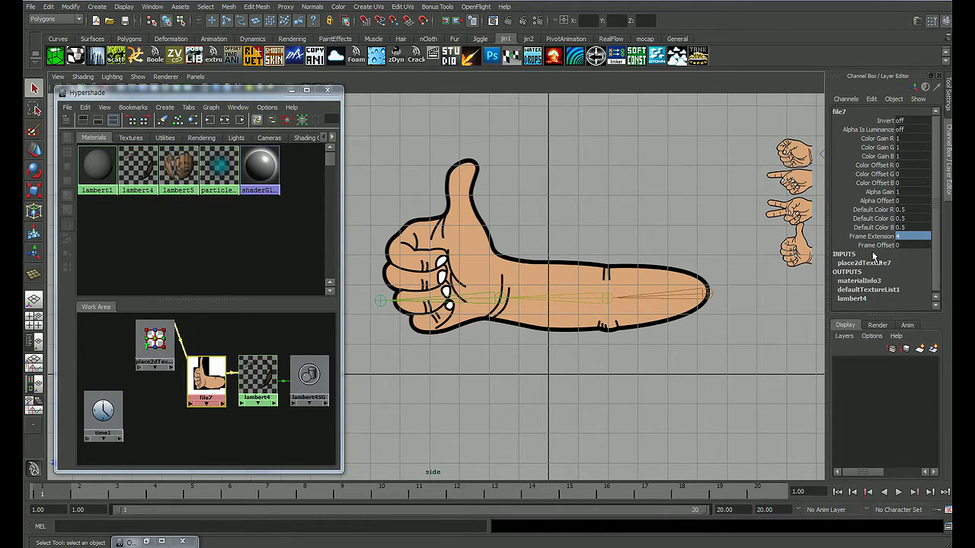
pyautogui.click(897, 240)
pyautogui.write('1')
pyautogui.press('Return')
pyautogui.keyDown('alt'); pyautogui.moveTo(644, 271); pyautogui.dragTo(579, 265, button='middle'); pyautogui.keyUp('alt')
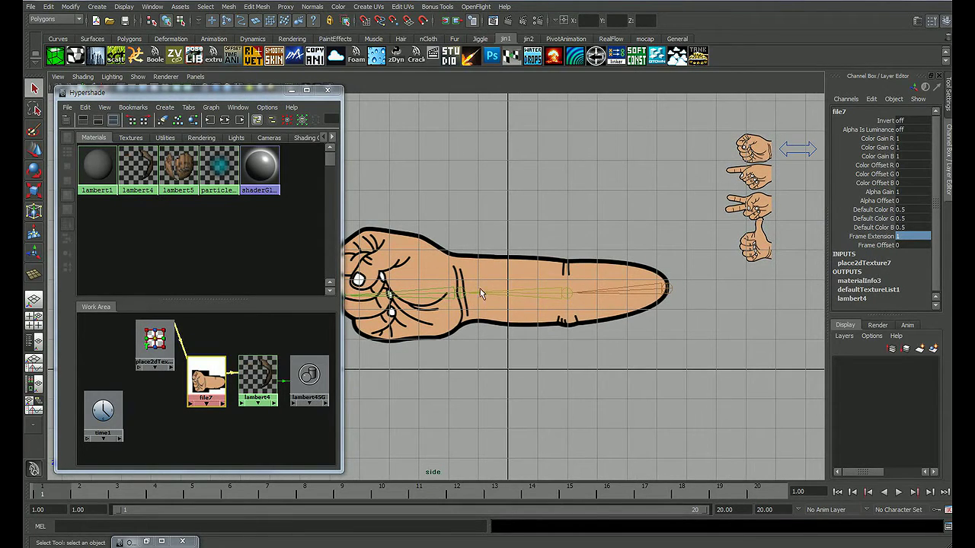
pyautogui.keyDown('alt'); pyautogui.moveTo(551, 280); pyautogui.dragTo(635, 249, button='right'); pyautogui.keyUp('alt')
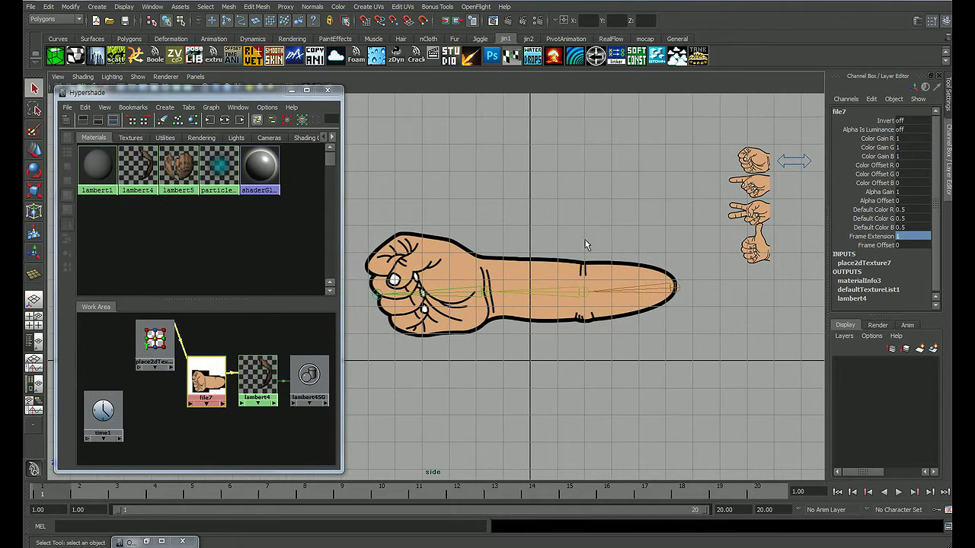
pyautogui.click(387, 112)
# Open Set Driven Key in the Animation menu set and load curve1 Translate Y as driver
pyautogui.click(152, 6)
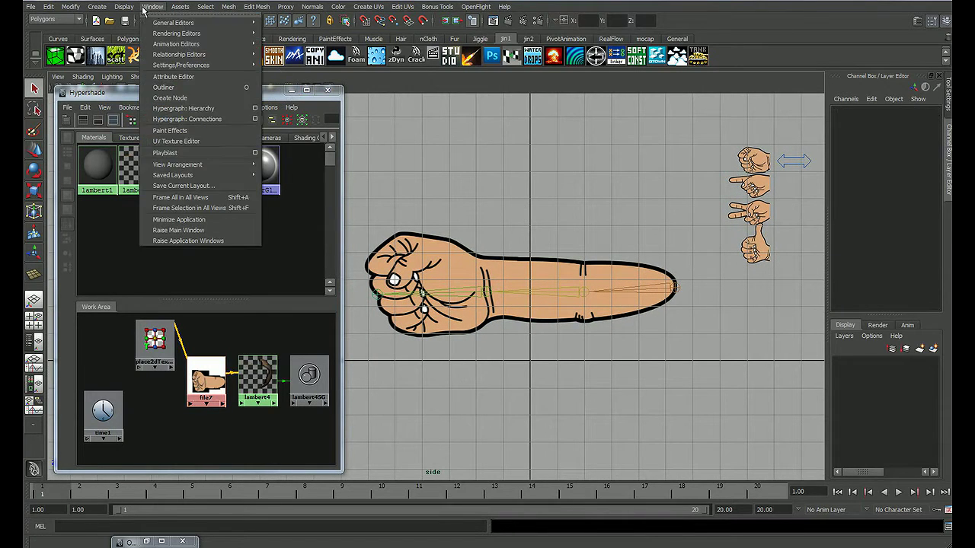
pyautogui.press('F2')
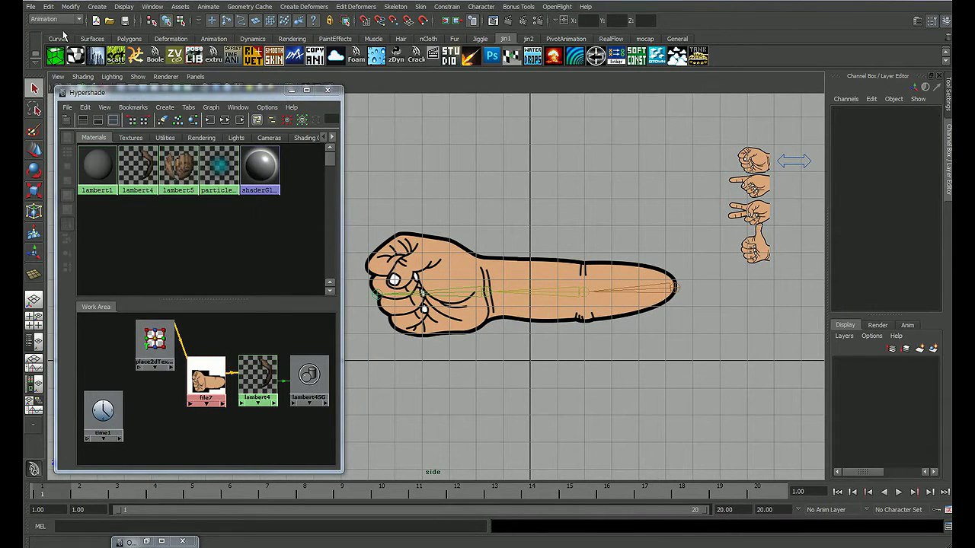
pyautogui.click(186, 7)
pyautogui.moveTo(229, 54)
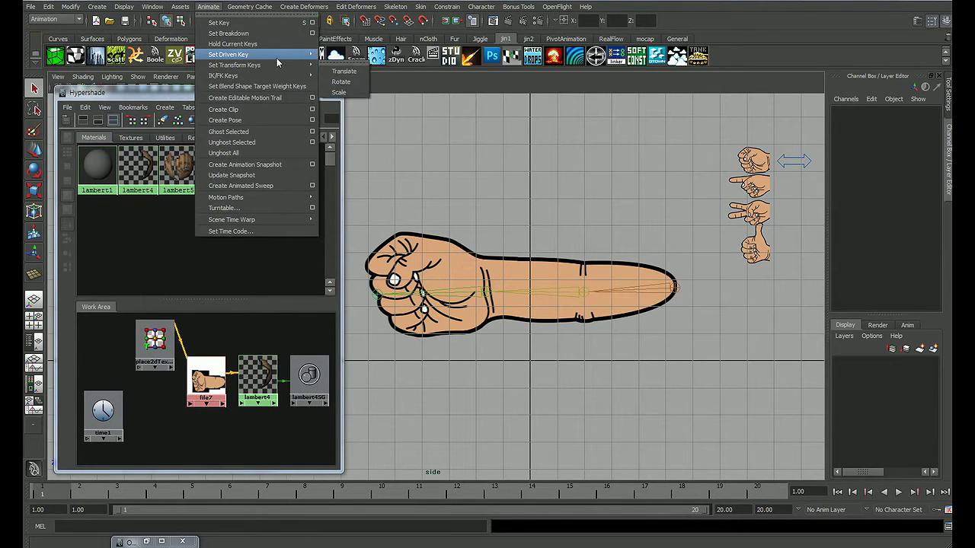
pyautogui.click(342, 61)
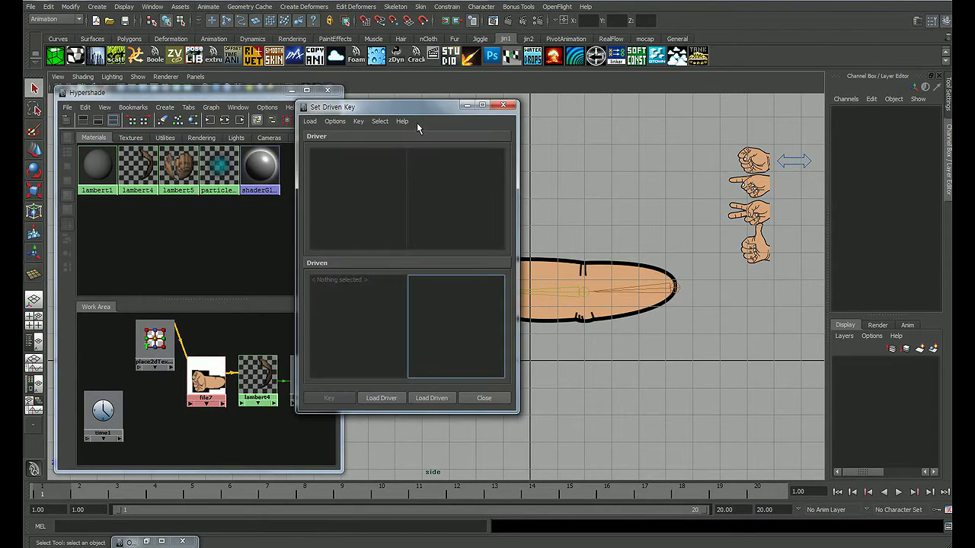
pyautogui.moveTo(412, 107)
pyautogui.mouseDown()
pyautogui.moveTo(272, 150)
pyautogui.moveTo(283, 118)
pyautogui.mouseUp()
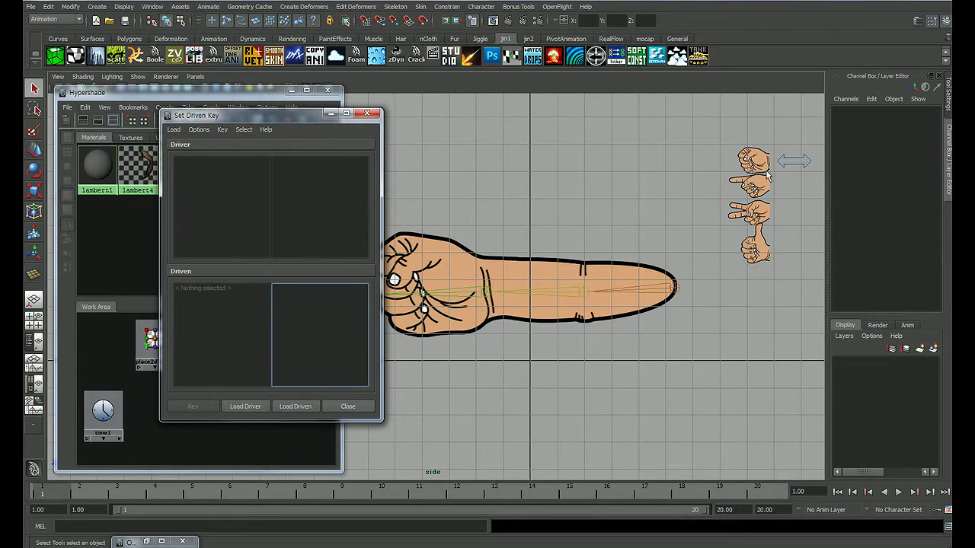
pyautogui.click(792, 160)
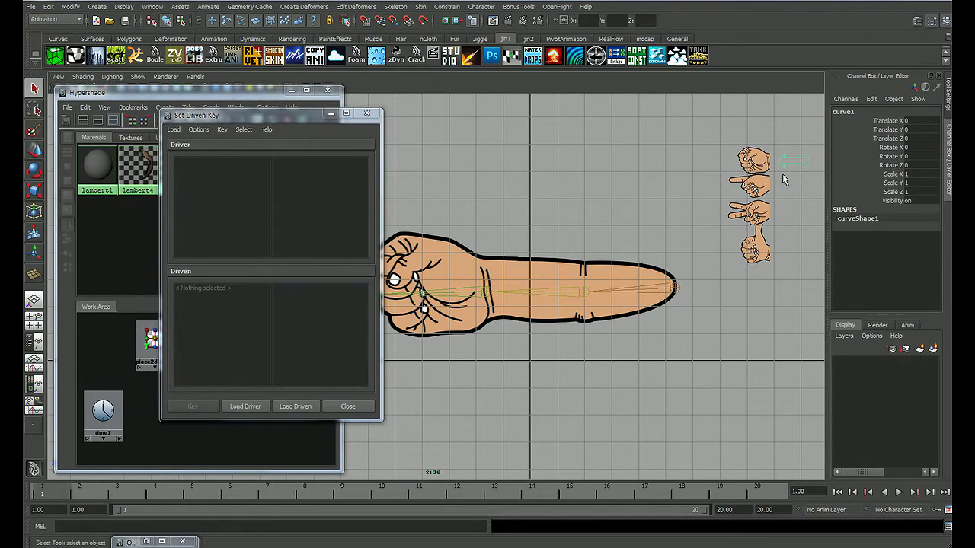
pyautogui.click(247, 406)
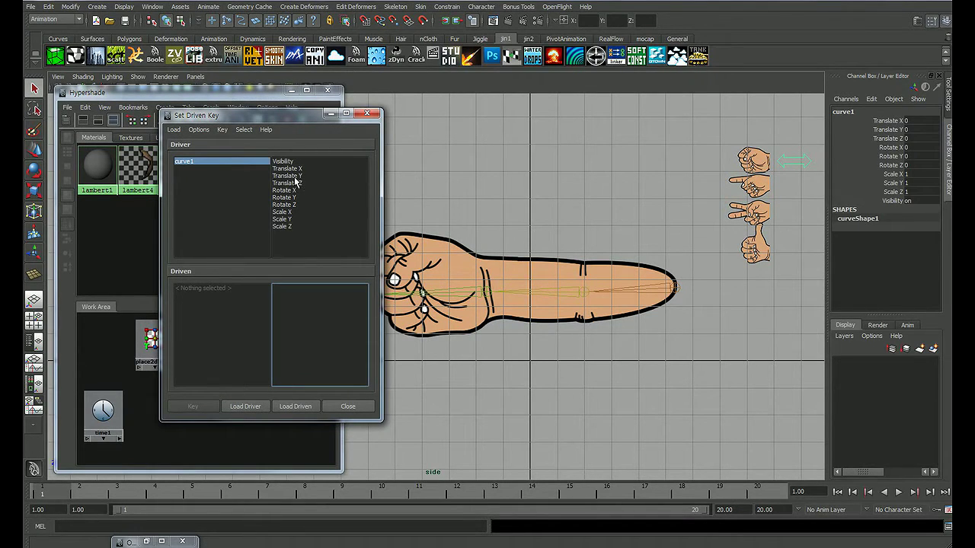
pyautogui.click(294, 177)
# Load file7 as the driven node with Frame Extension as the driven attribute
pyautogui.keyDown('alt'); pyautogui.moveTo(783, 179); pyautogui.dragTo(733, 180, button='middle'); pyautogui.keyUp('alt')
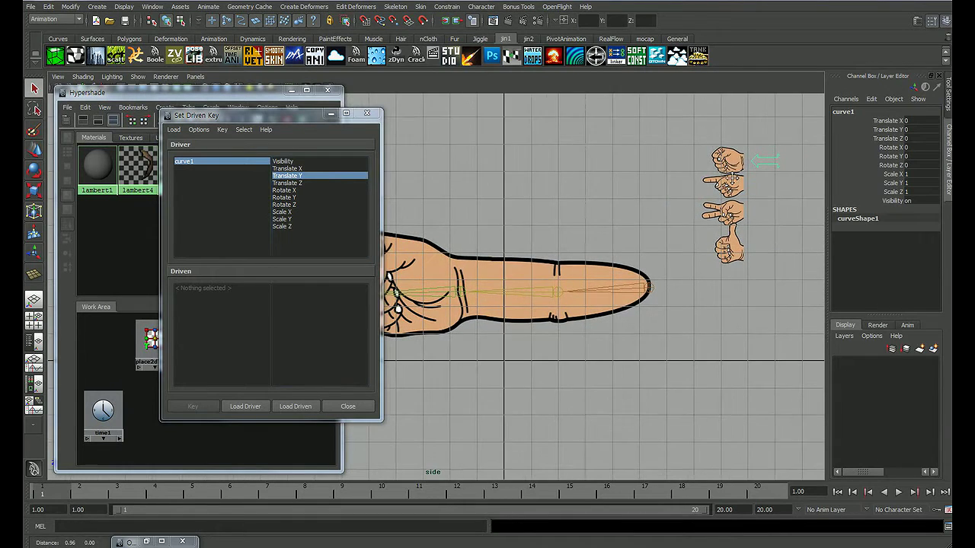
pyautogui.moveTo(305, 131); pyautogui.dragTo(827, 295)
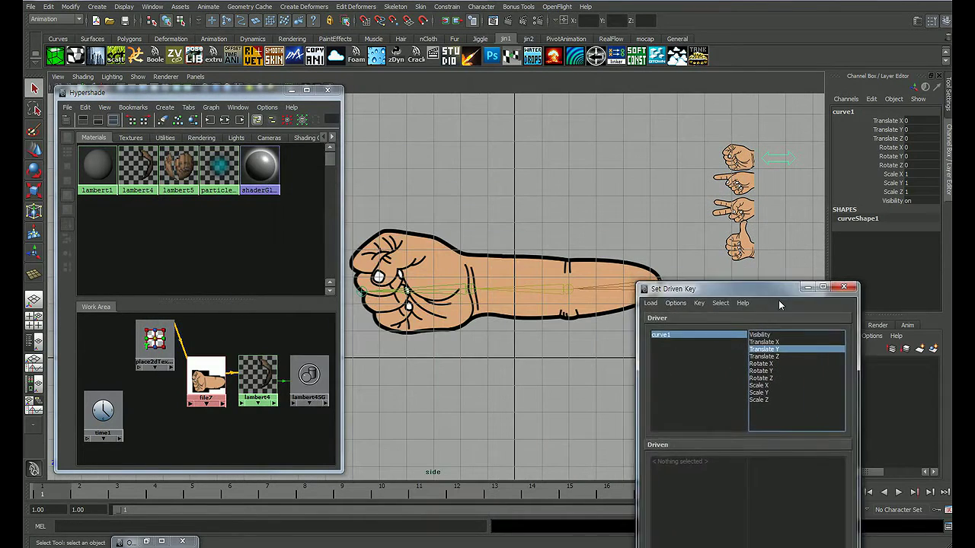
pyautogui.keyDown('alt'); pyautogui.moveTo(660, 307); pyautogui.dragTo(655, 288, button='middle'); pyautogui.keyUp('alt')
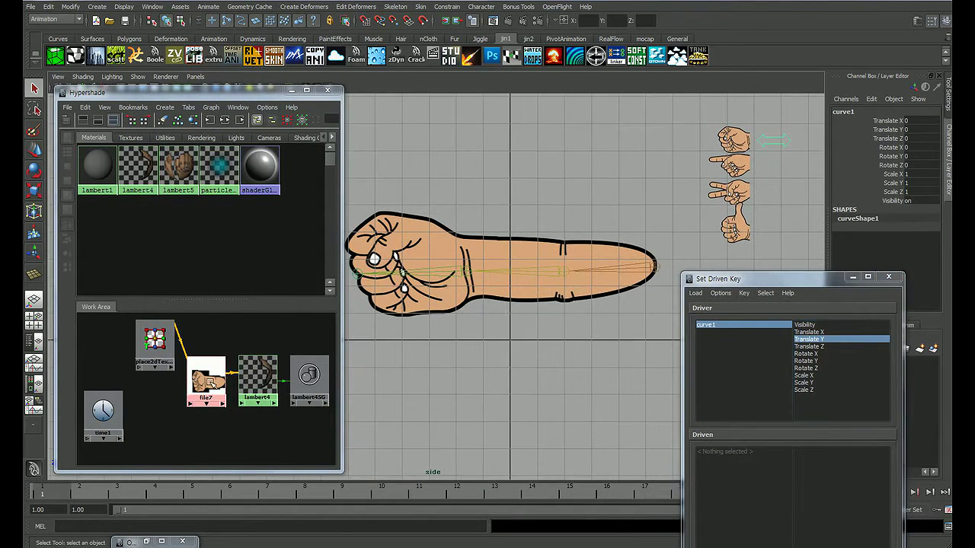
pyautogui.moveTo(764, 279)
pyautogui.mouseDown()
pyautogui.moveTo(681, 335)
pyautogui.moveTo(698, 316)
pyautogui.mouseUp()
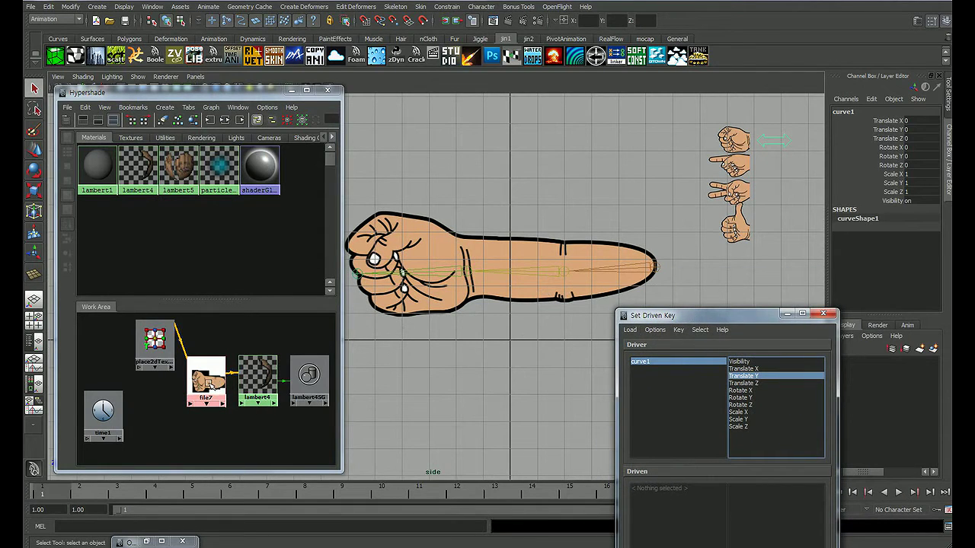
pyautogui.click(205, 378)
pyautogui.click(872, 236)
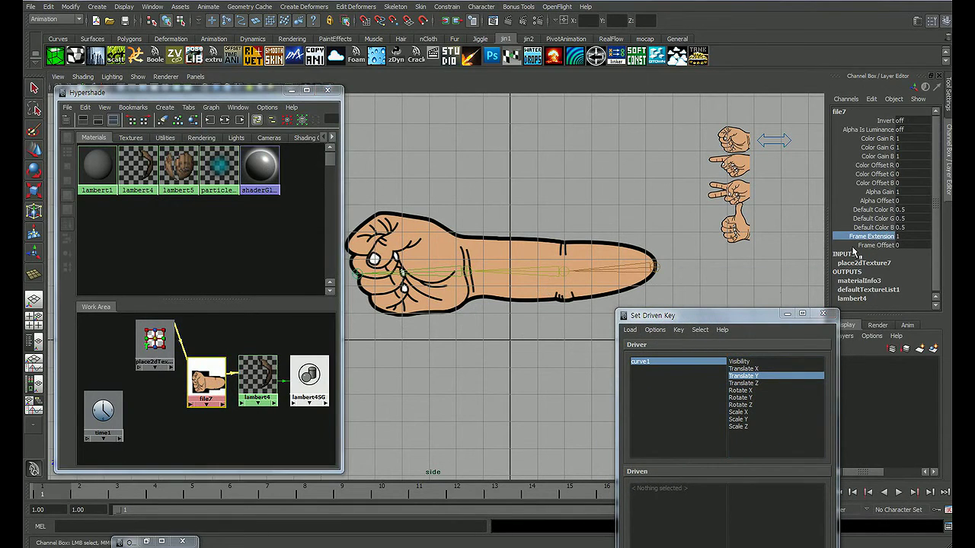
pyautogui.moveTo(733, 318); pyautogui.dragTo(609, 202)
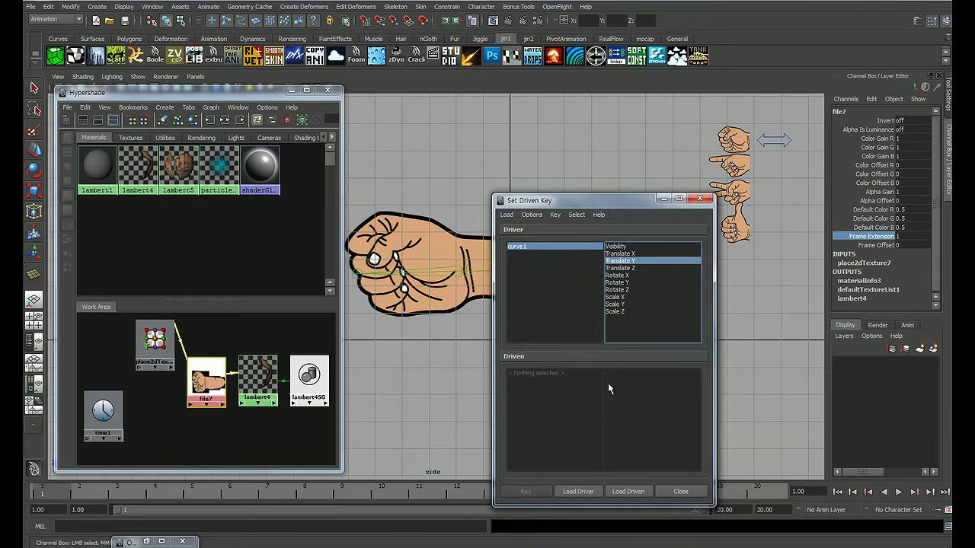
pyautogui.click(627, 491)
pyautogui.scroll(-1, 664, 456)
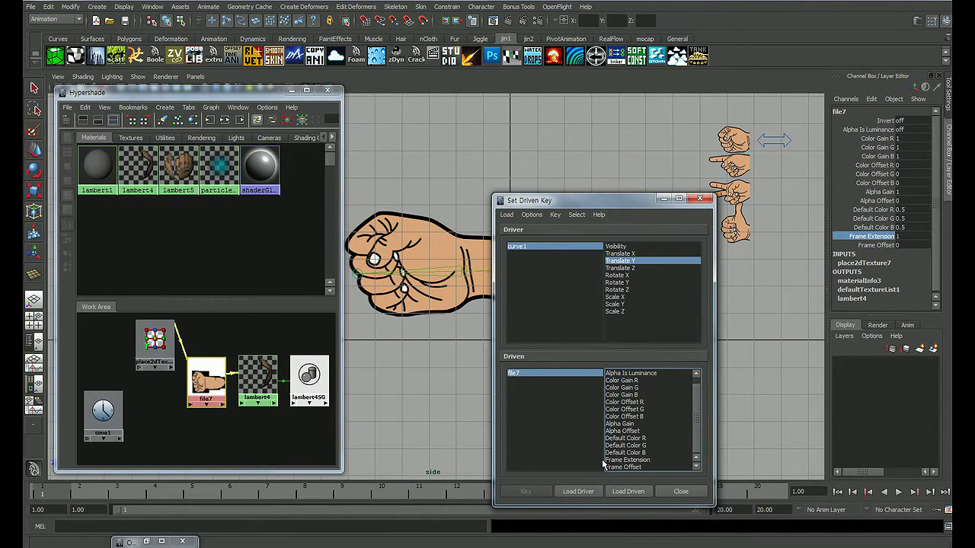
pyautogui.click(629, 461)
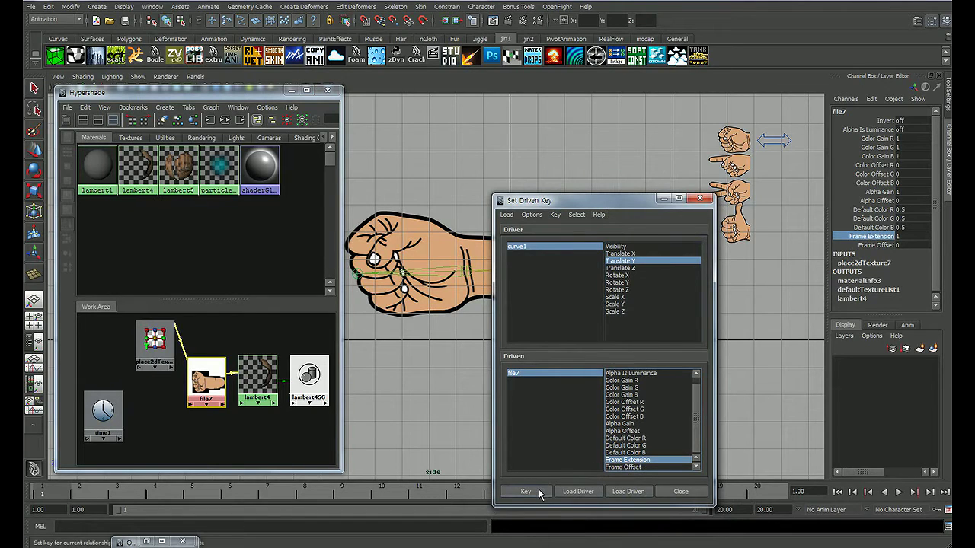
# Key the fist at Translate Y 0, then key Frame Extension 2 at Translate Y -0.862
pyautogui.click(529, 491)
pyautogui.moveTo(603, 204); pyautogui.dragTo(218, 200)
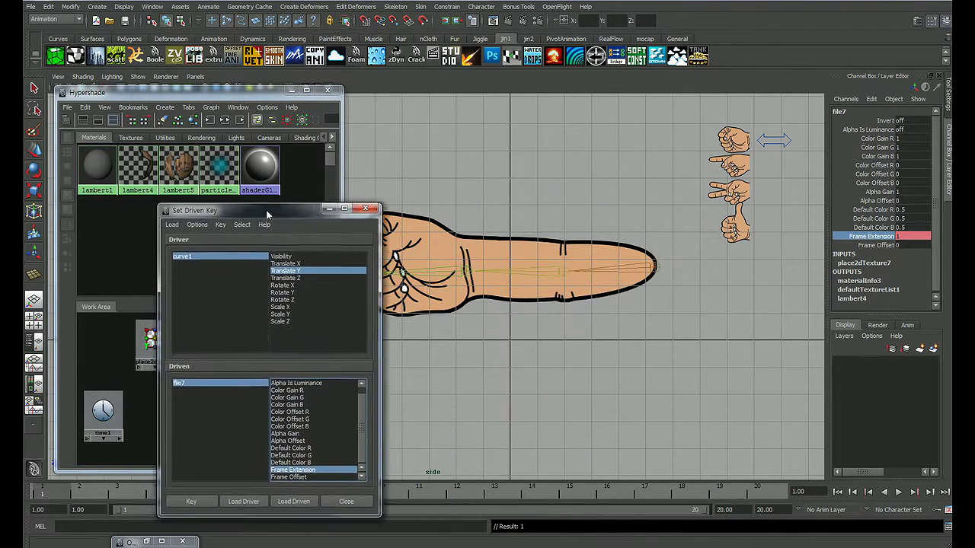
pyautogui.click(780, 151)
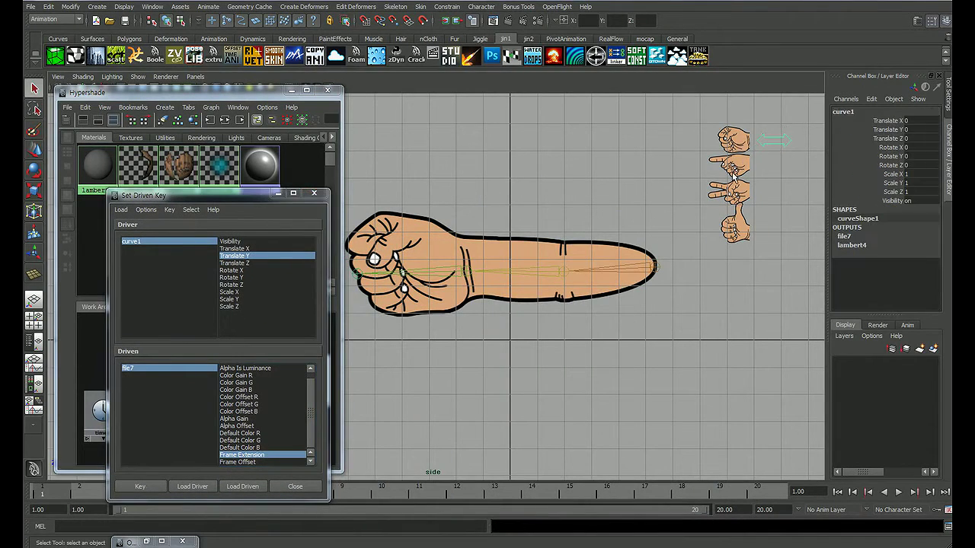
pyautogui.keyDown('alt'); pyautogui.moveTo(733, 177); pyautogui.dragTo(737, 194, button='middle'); pyautogui.keyUp('alt')
pyautogui.press('w')
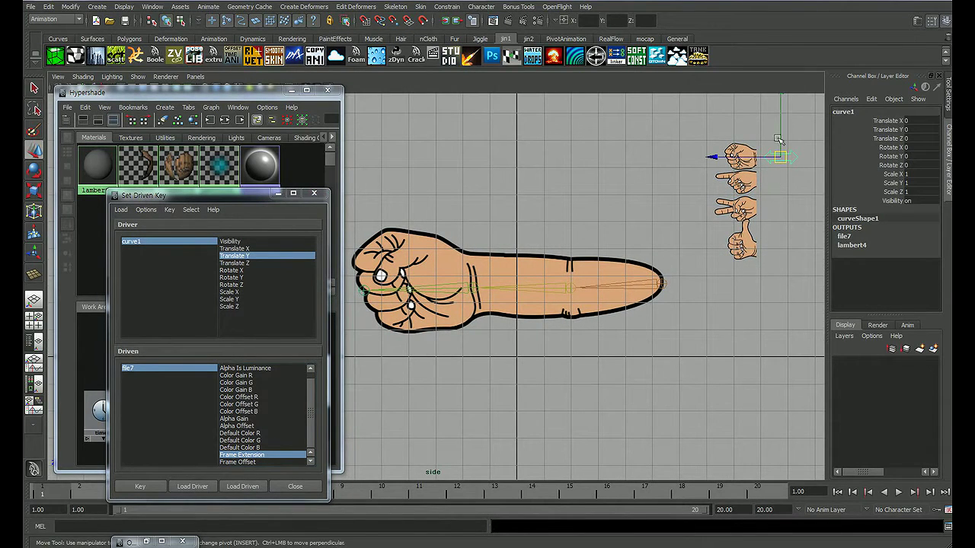
pyautogui.moveTo(780, 121); pyautogui.dragTo(783, 160)
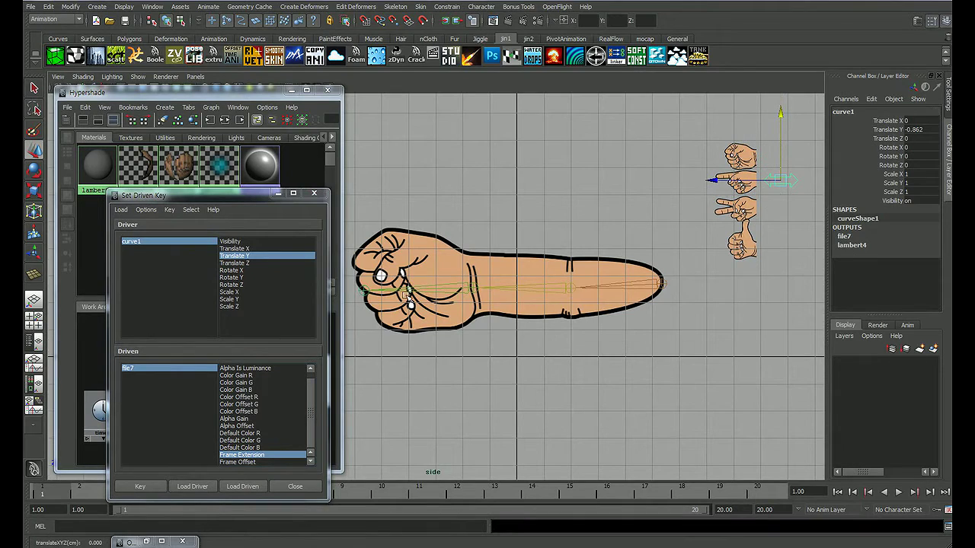
pyautogui.click(141, 368)
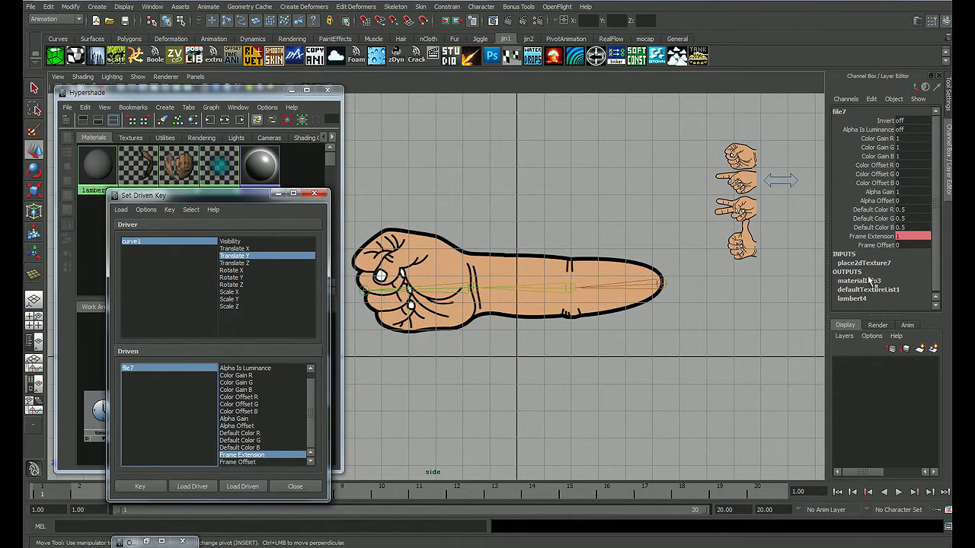
pyautogui.click(904, 239)
pyautogui.write('2')
pyautogui.press('Return')
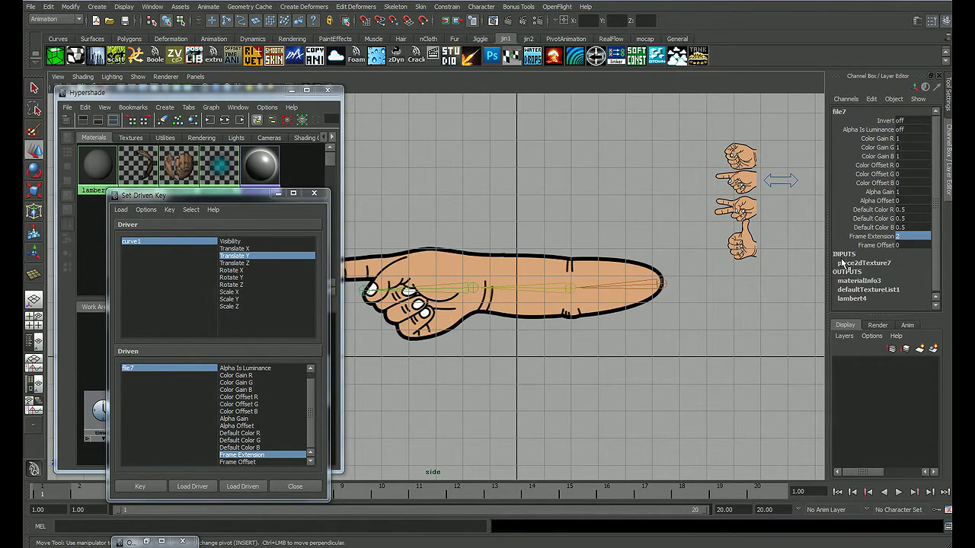
pyautogui.click(150, 491)
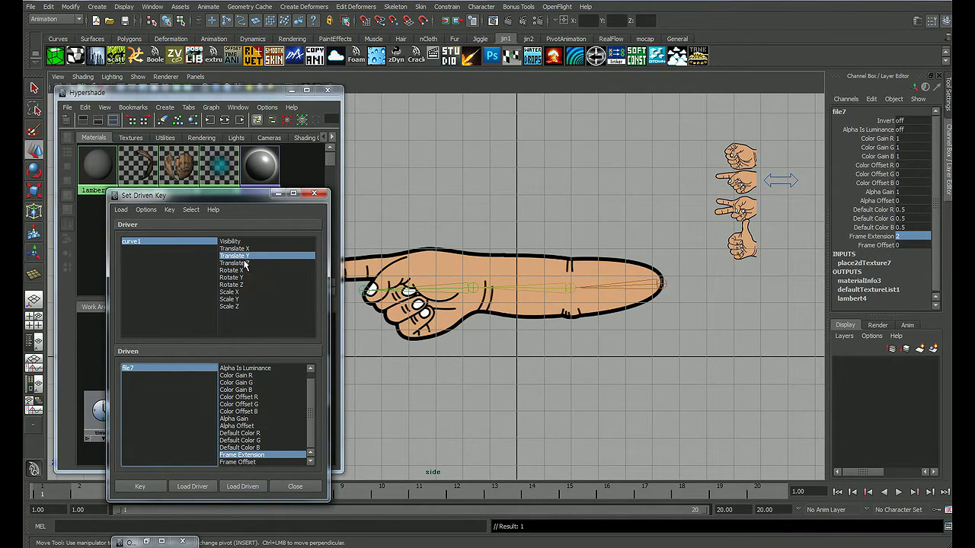
# Key Frame Extension 3 (peace sign) with curve1 lowered to Translate Y -1.909
pyautogui.click(780, 181)
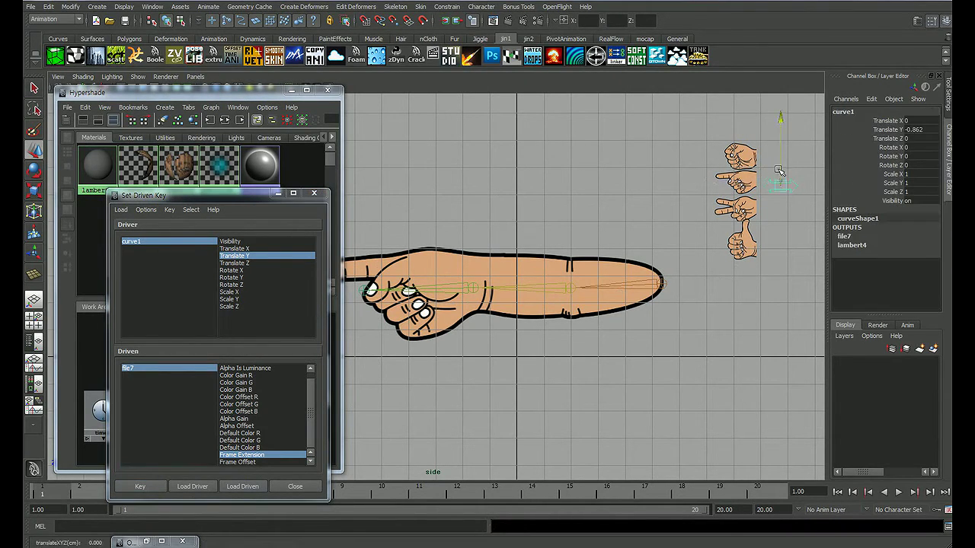
pyautogui.moveTo(779, 176); pyautogui.dragTo(776, 207)
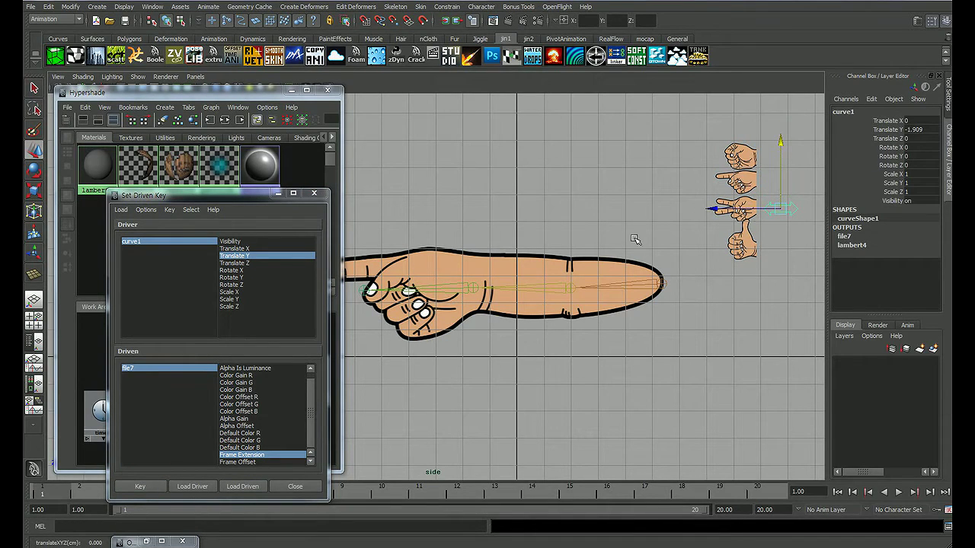
pyautogui.click(169, 369)
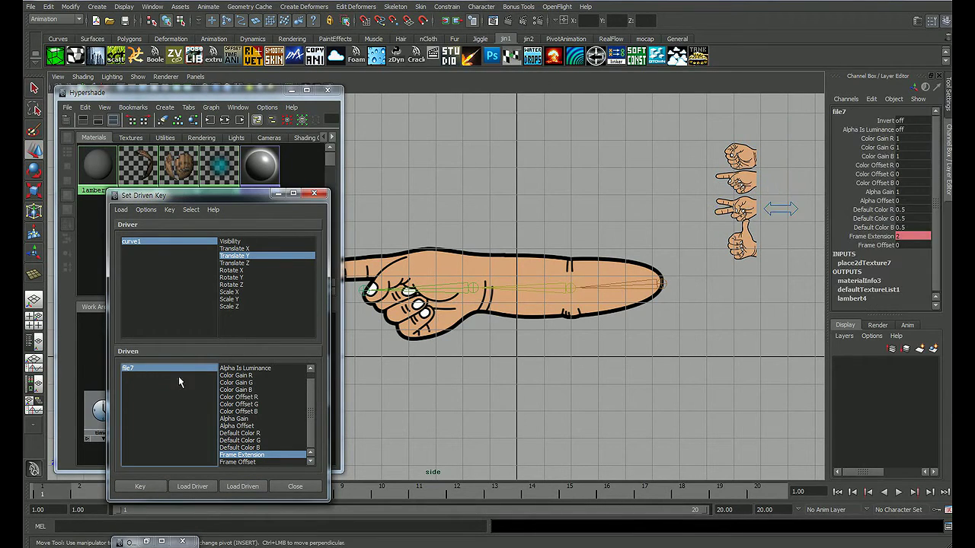
pyautogui.click(902, 236)
pyautogui.write('3')
pyautogui.press('Return')
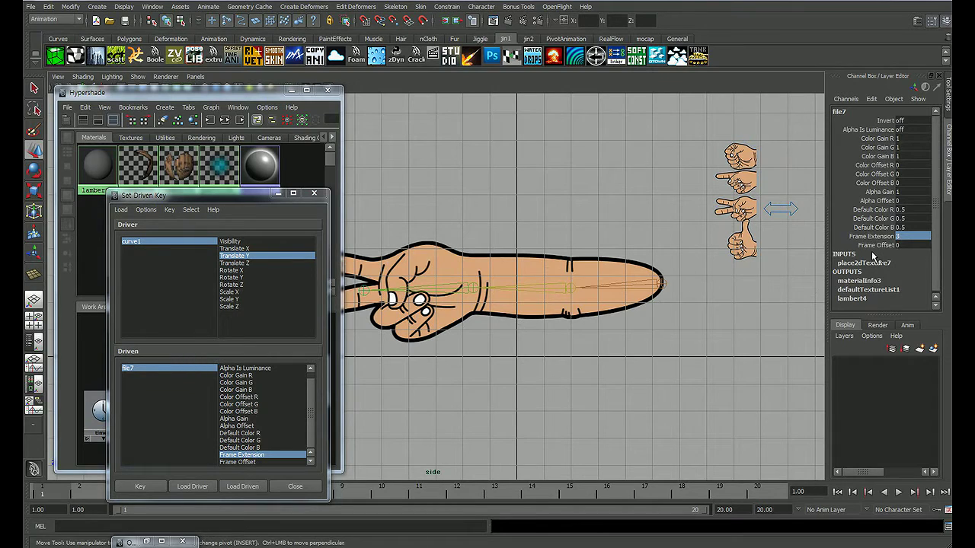
pyautogui.click(152, 488)
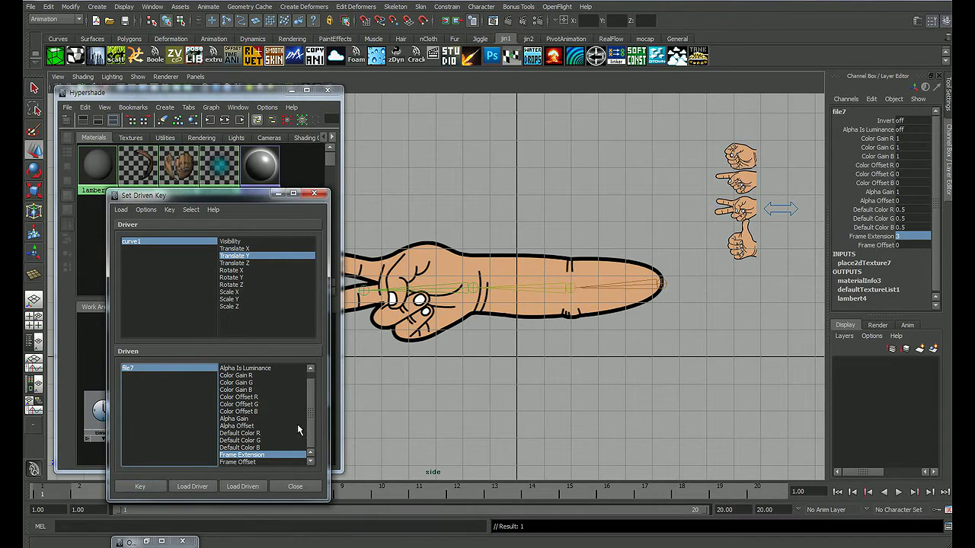
# Key Frame Extension 4 (thumbs-up) at Translate Y -3.243, then close Set Driven Key
pyautogui.moveTo(792, 197); pyautogui.dragTo(777, 223)
pyautogui.moveTo(785, 180); pyautogui.dragTo(797, 226)
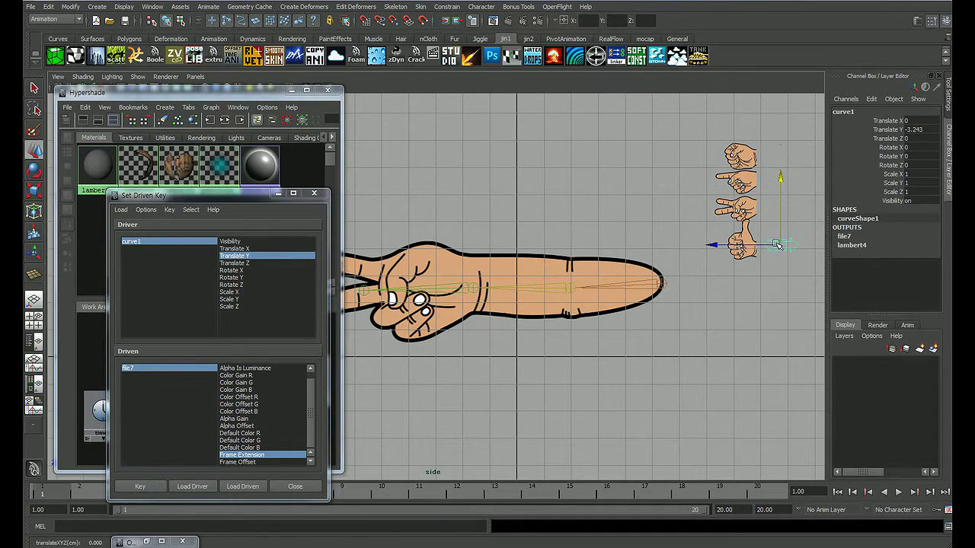
pyautogui.click(146, 369)
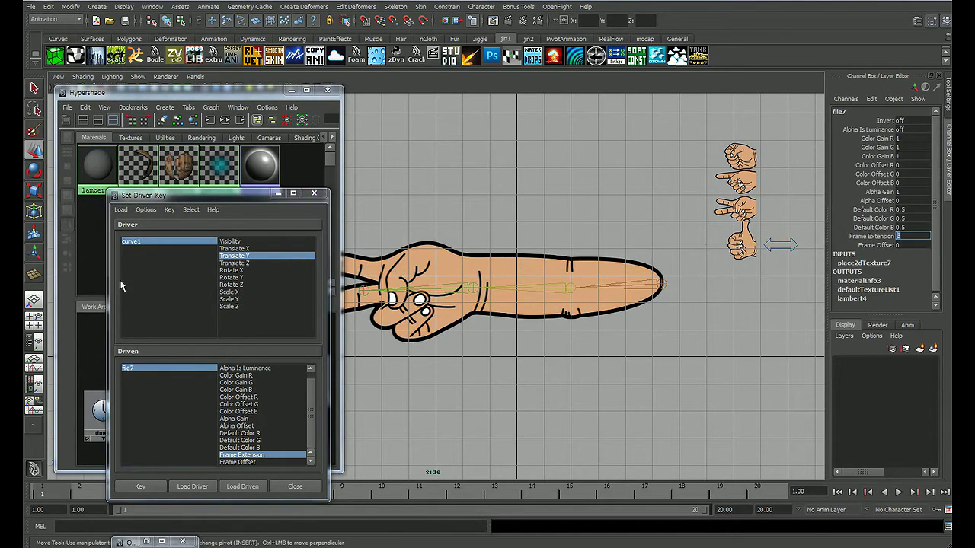
pyautogui.write('4')
pyautogui.press('Return')
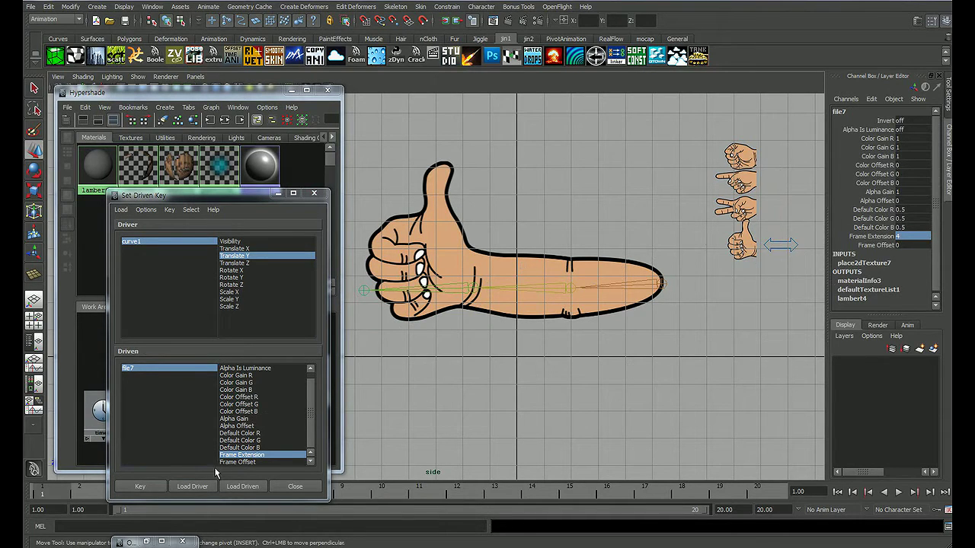
pyautogui.click(140, 486)
pyautogui.click(295, 486)
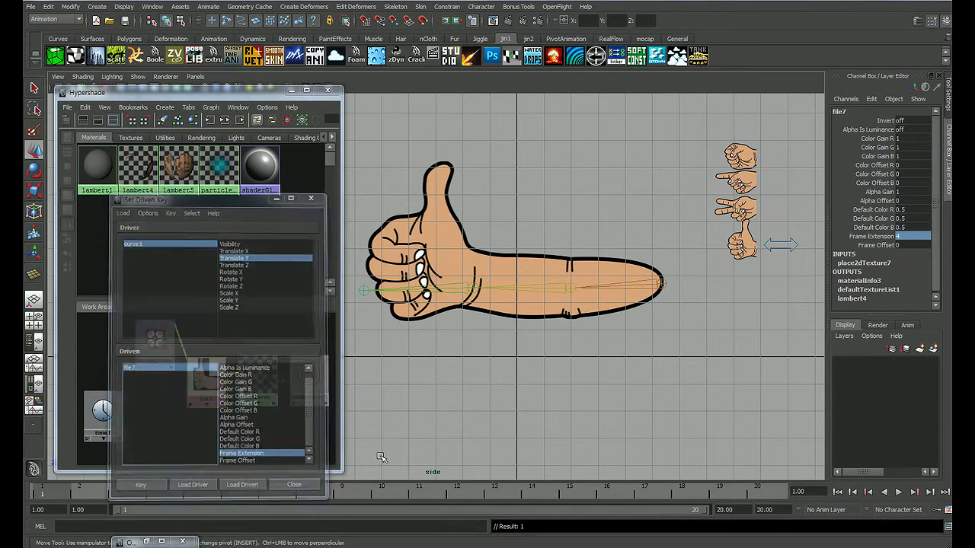
pyautogui.click(738, 318)
pyautogui.keyDown('alt'); pyautogui.moveTo(738, 318); pyautogui.dragTo(690, 284, button='middle'); pyautogui.keyUp('alt')
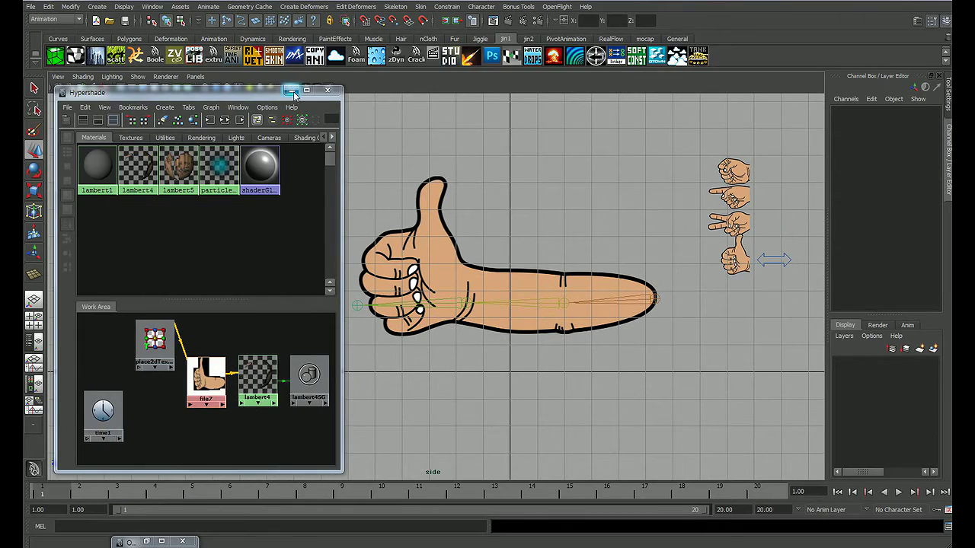
# Minimize Hypershade and drag curve1 up to test the pose switching
pyautogui.click(292, 91)
pyautogui.moveTo(463, 224)
pyautogui.keyDown('alt'); pyautogui.mouseDown(button='middle')
pyautogui.moveTo(387, 272)
pyautogui.moveTo(484, 267)
pyautogui.mouseUp(button='middle'); pyautogui.keyUp('alt')
pyautogui.scroll(2, 387, 272)
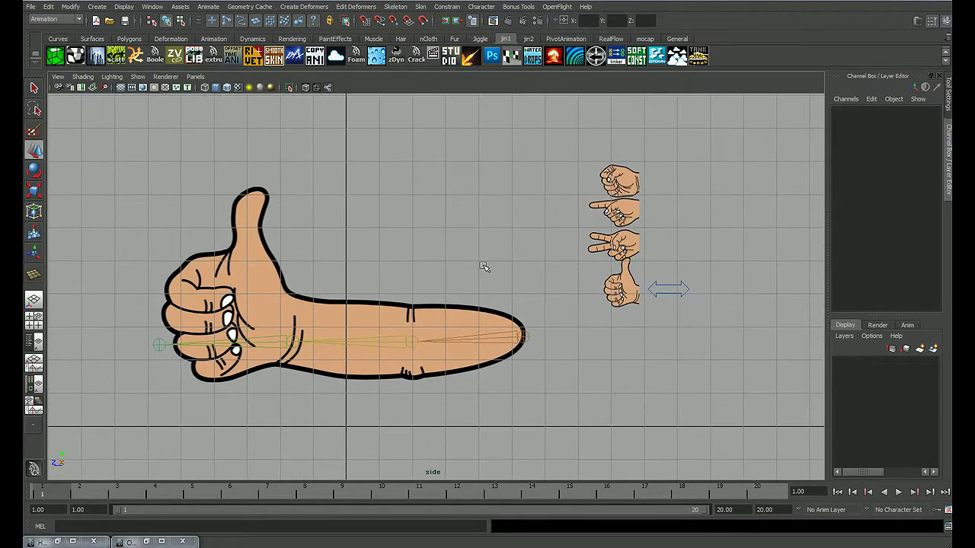
pyautogui.scroll(1, 483, 266)
pyautogui.keyDown('alt'); pyautogui.moveTo(579, 276); pyautogui.dragTo(604, 279, button='middle'); pyautogui.keyUp('alt')
pyautogui.click(720, 298)
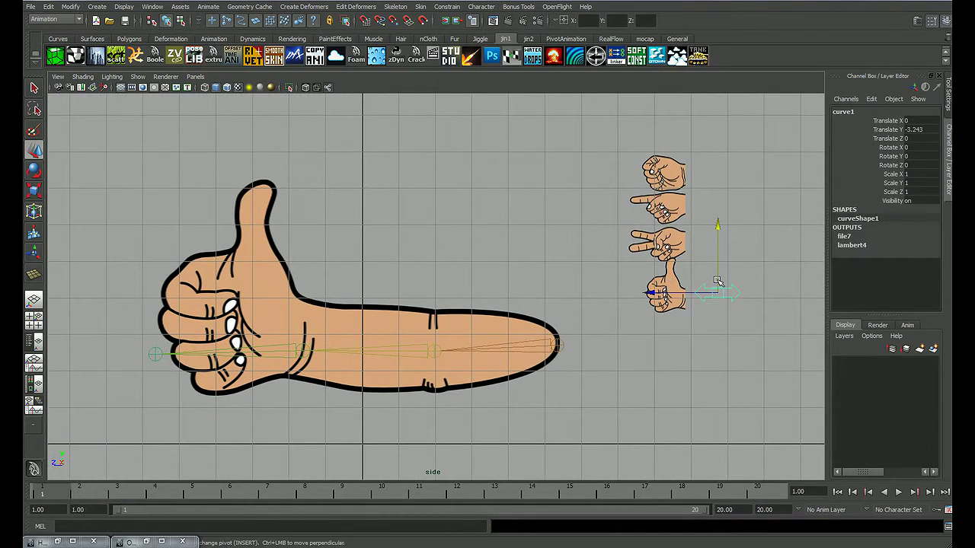
pyautogui.moveTo(718, 281)
pyautogui.mouseDown()
pyautogui.moveTo(735, 159)
pyautogui.moveTo(735, 298)
pyautogui.moveTo(741, 177)
pyautogui.moveTo(743, 287)
pyautogui.moveTo(737, 160)
pyautogui.mouseUp()
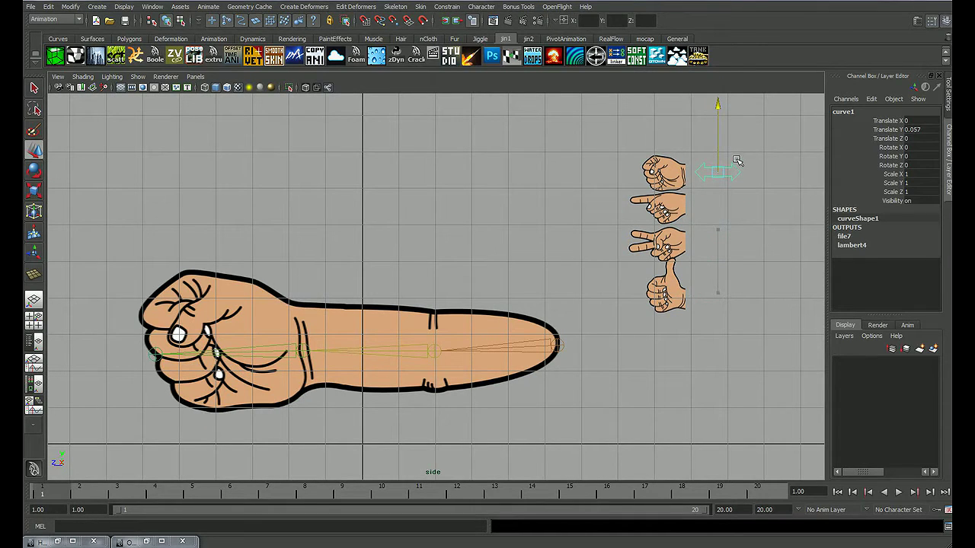
# Reset curve1's Translate Y to 0 and open its Attribute Editor with Ctrl+A
pyautogui.click(913, 129)
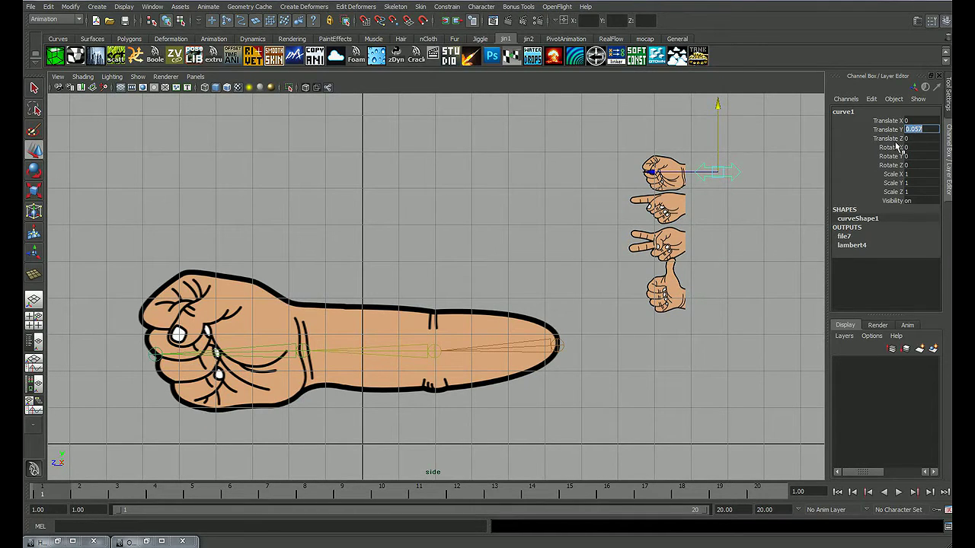
pyautogui.write('0')
pyautogui.press('Return')
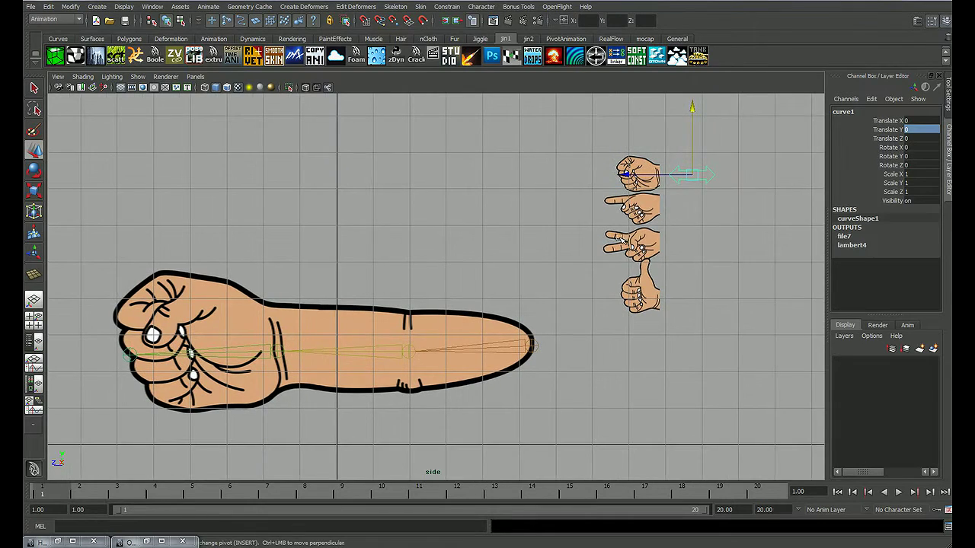
pyautogui.hotkey('ctrl', 'a')
# Show curve1's transform tab and expand Limit Information > Translate for the X, Y, Z limits
pyautogui.keyDown('alt'); pyautogui.moveTo(530, 191); pyautogui.dragTo(420, 191, button='middle'); pyautogui.keyUp('alt')
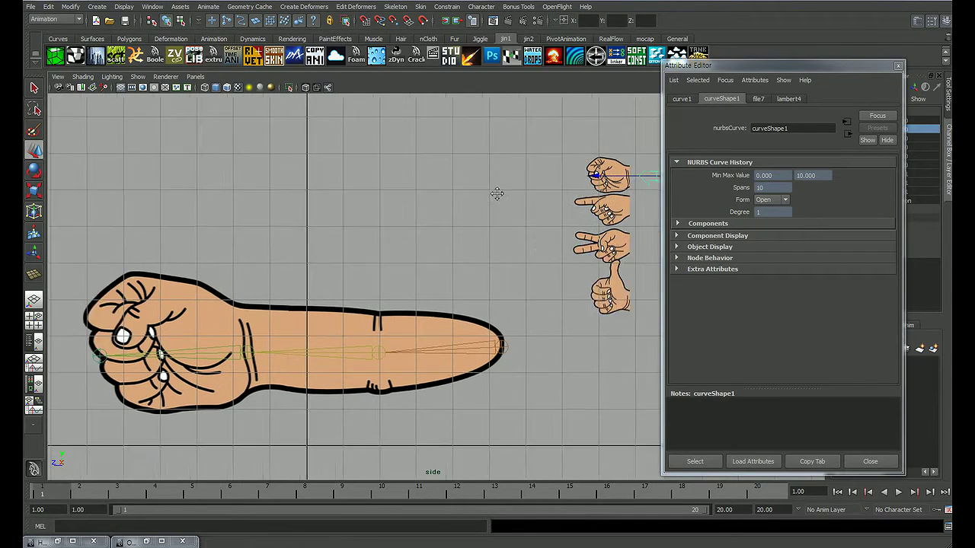
pyautogui.click(692, 103)
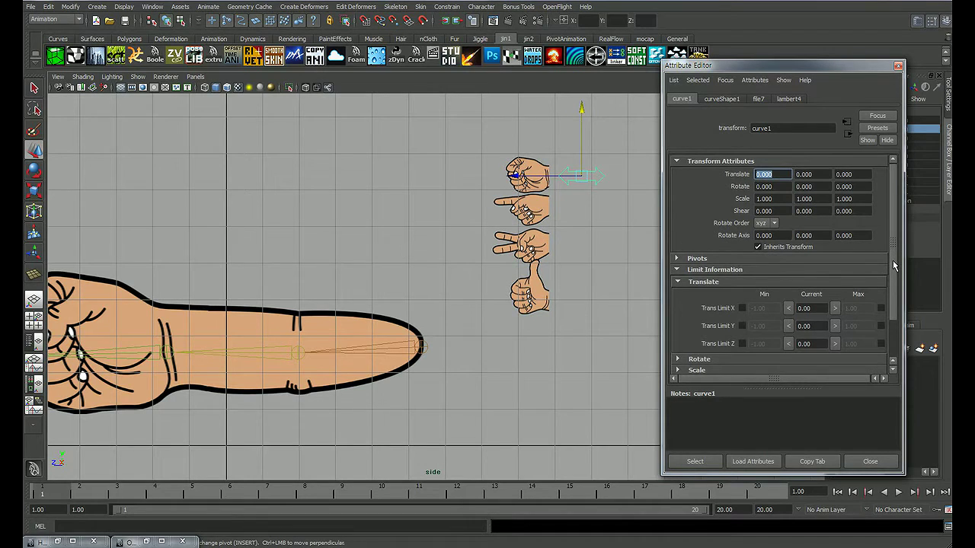
pyautogui.click(678, 284)
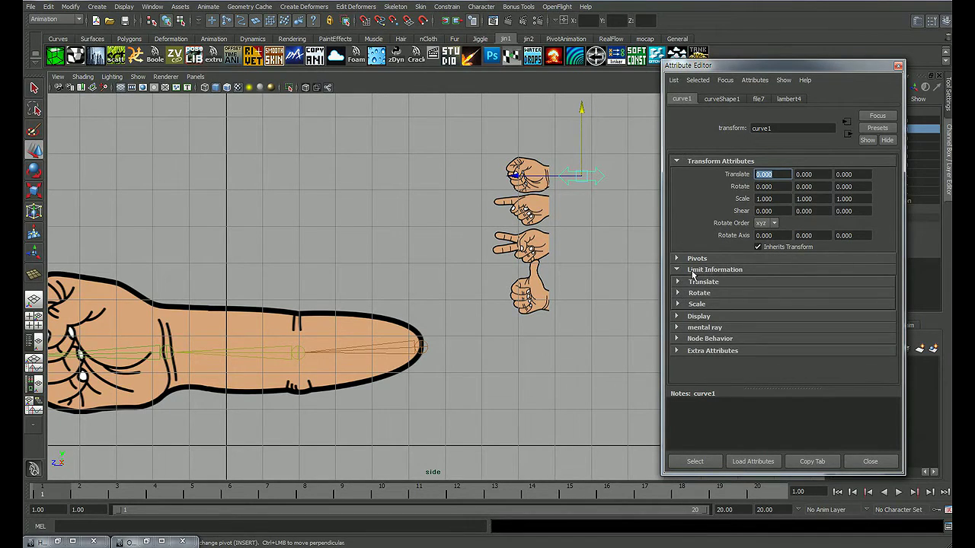
pyautogui.click(693, 271)
pyautogui.click(692, 271)
pyautogui.click(698, 283)
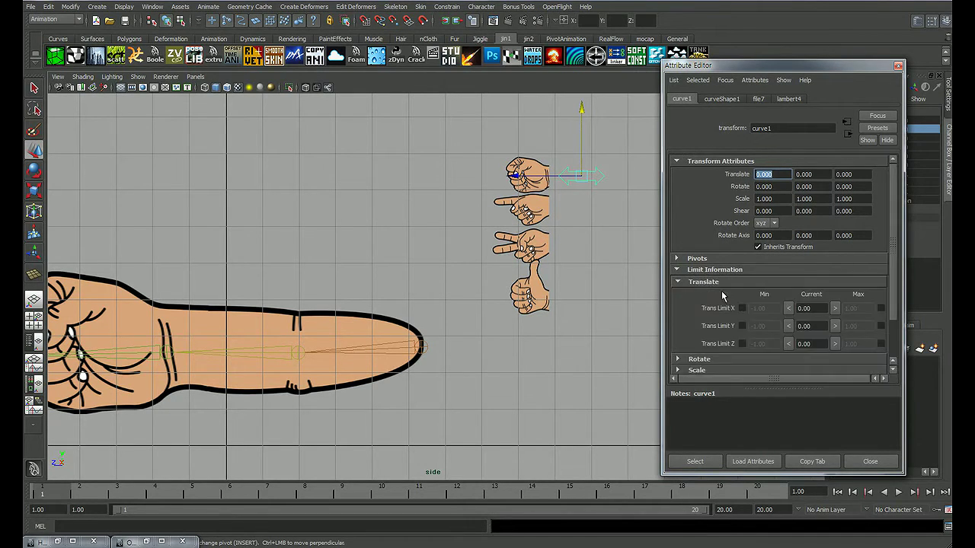
pyautogui.moveTo(893, 284); pyautogui.dragTo(887, 306)
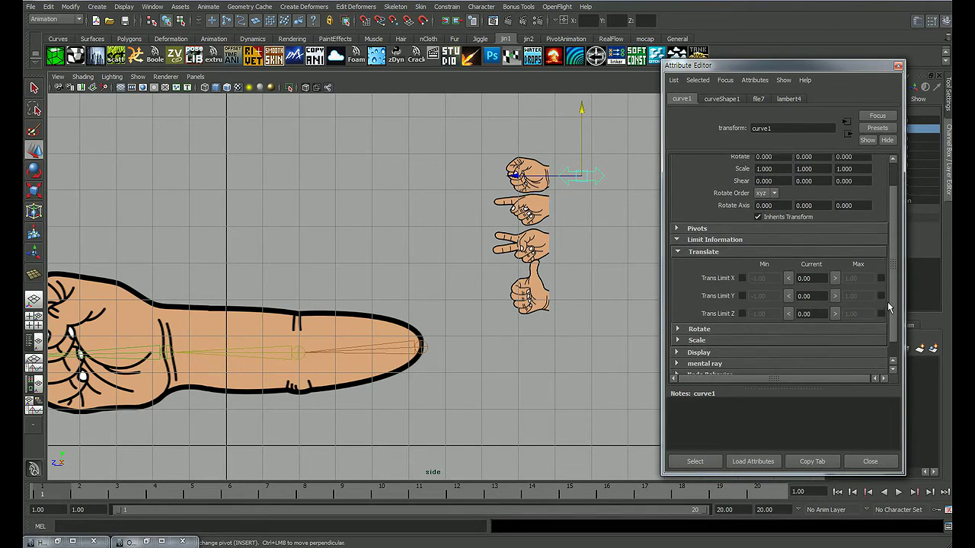
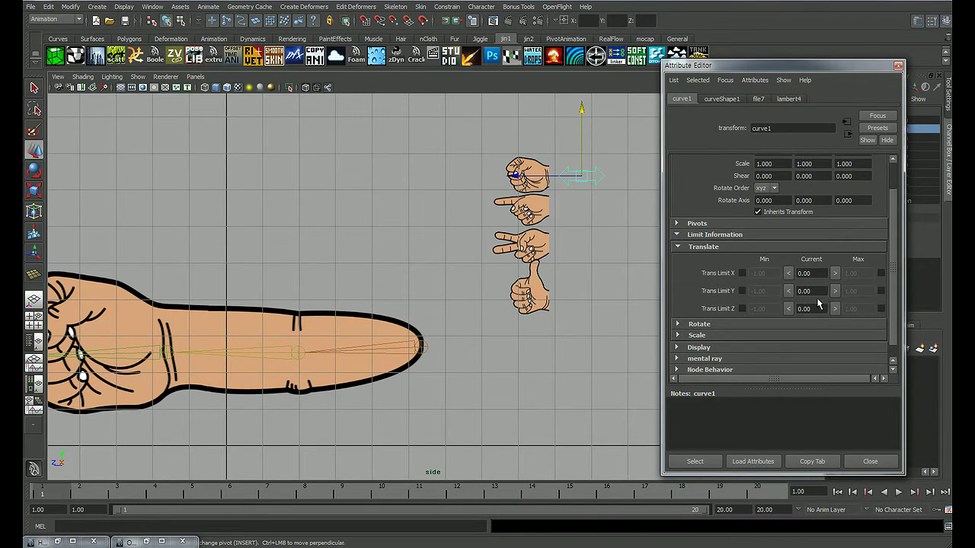
# Limit the arrow control's Translate Y travel to a minimum of -3.33 and a maximum of 0
pyautogui.click(881, 292)
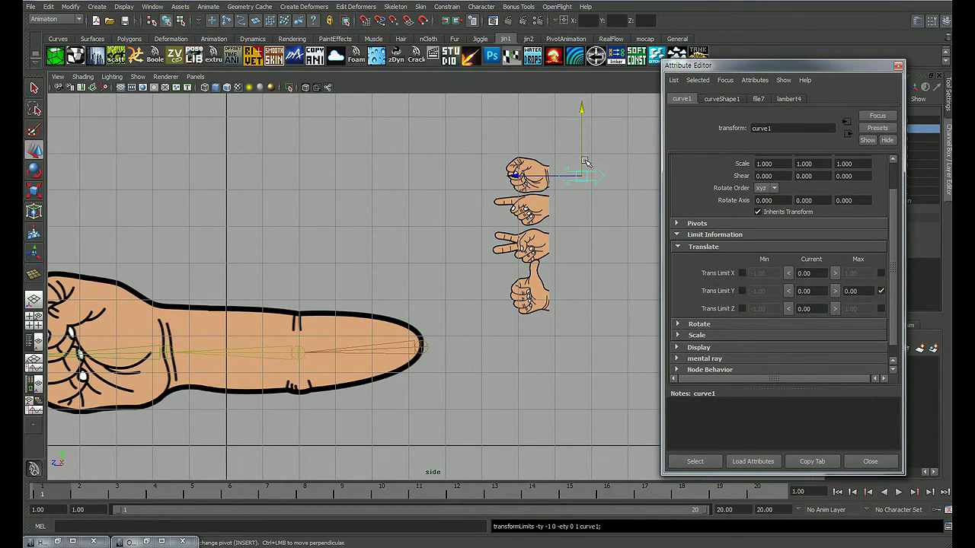
pyautogui.click(576, 126)
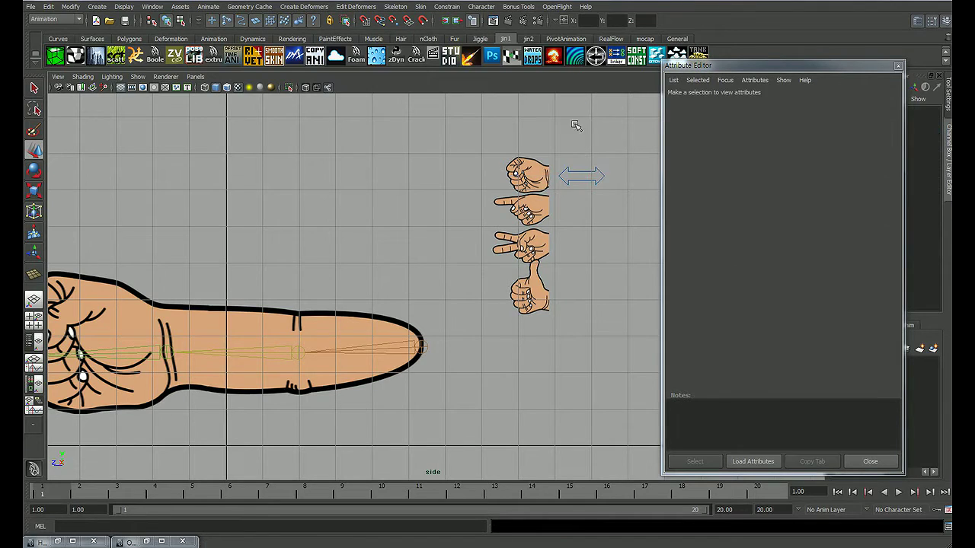
pyautogui.click(582, 177)
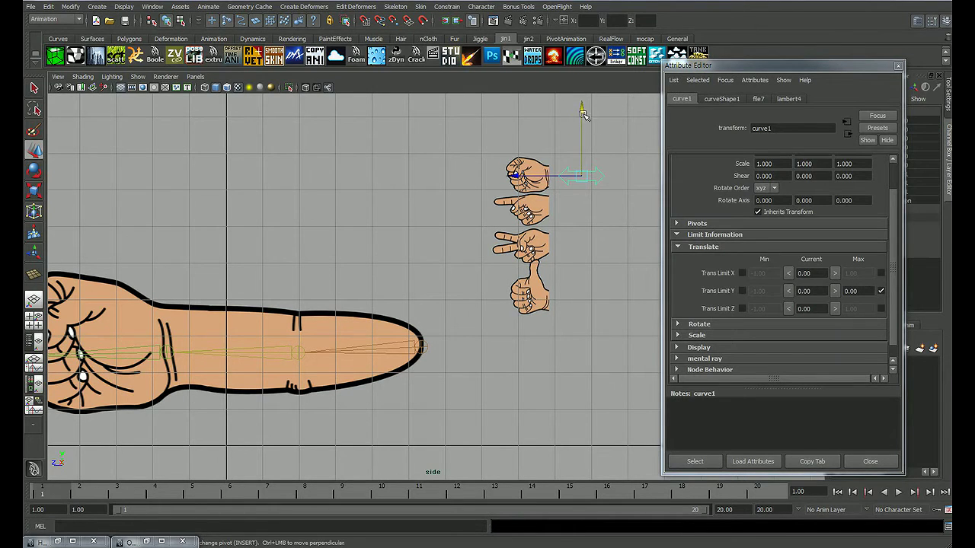
pyautogui.moveTo(582, 134); pyautogui.dragTo(598, 240)
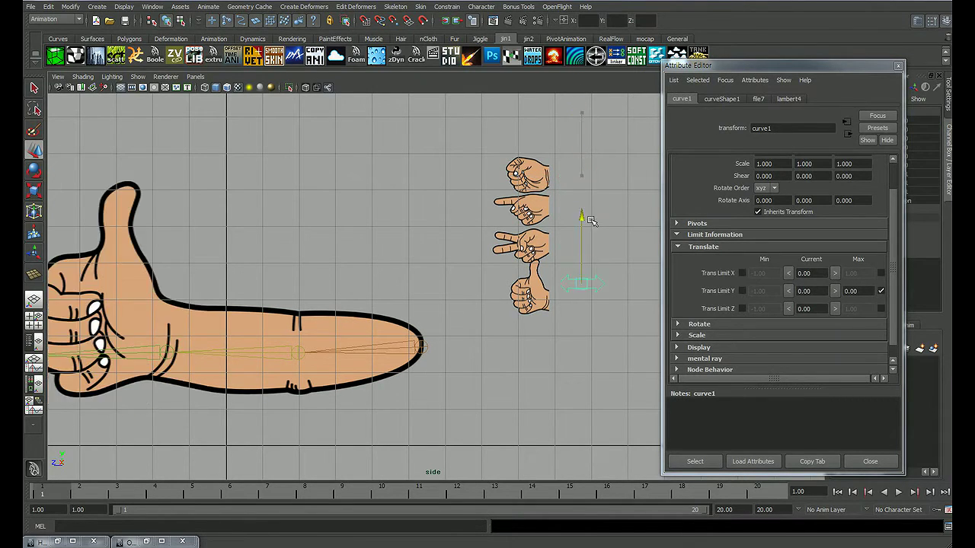
pyautogui.click(789, 292)
pyautogui.click(742, 291)
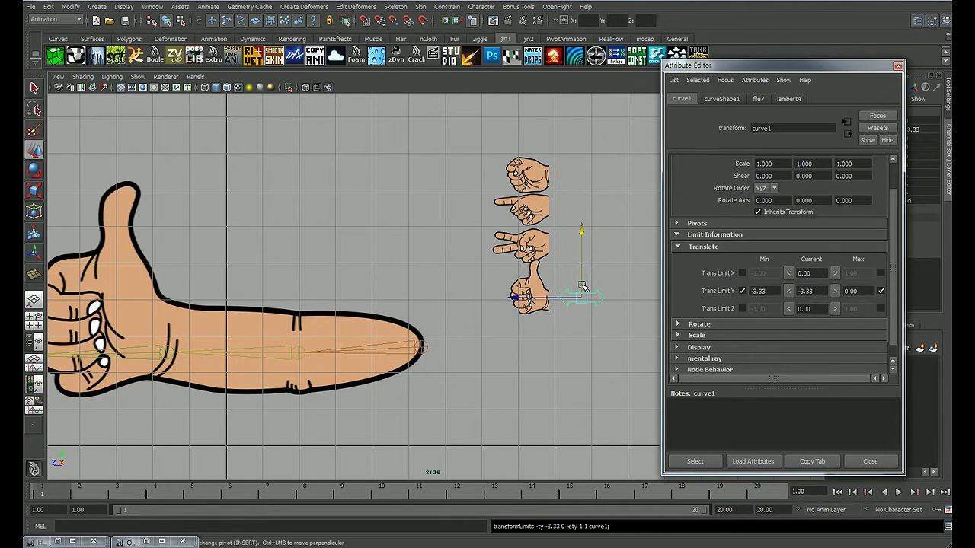
pyautogui.moveTo(582, 295)
pyautogui.mouseDown()
pyautogui.moveTo(602, 101)
pyautogui.moveTo(582, 297)
pyautogui.moveTo(583, 111)
pyautogui.moveTo(583, 297)
pyautogui.moveTo(607, 111)
pyautogui.moveTo(582, 297)
pyautogui.moveTo(583, 152)
pyautogui.moveTo(601, 191)
pyautogui.moveTo(613, 98)
pyautogui.mouseUp()
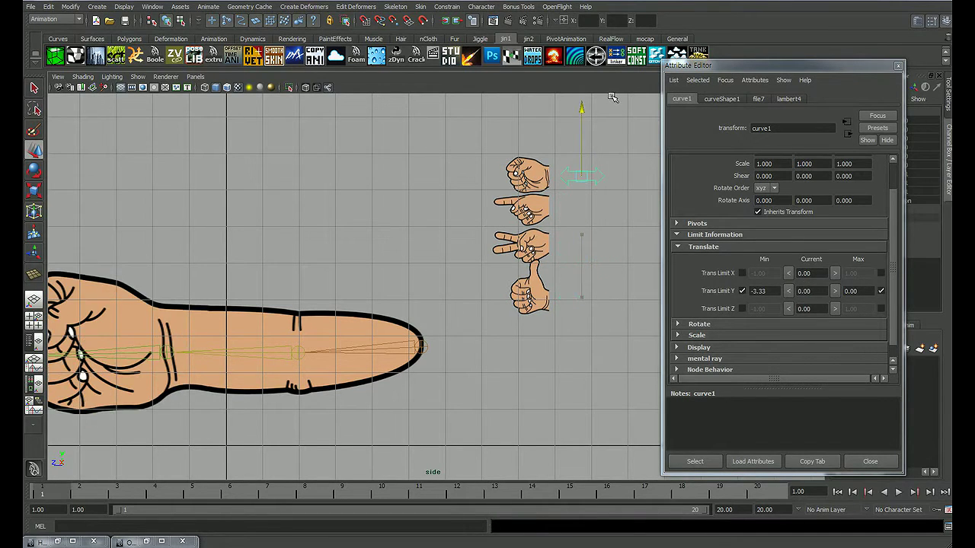
# Lock the control's X and Z translation with min and max limits of 0
pyautogui.click(789, 274)
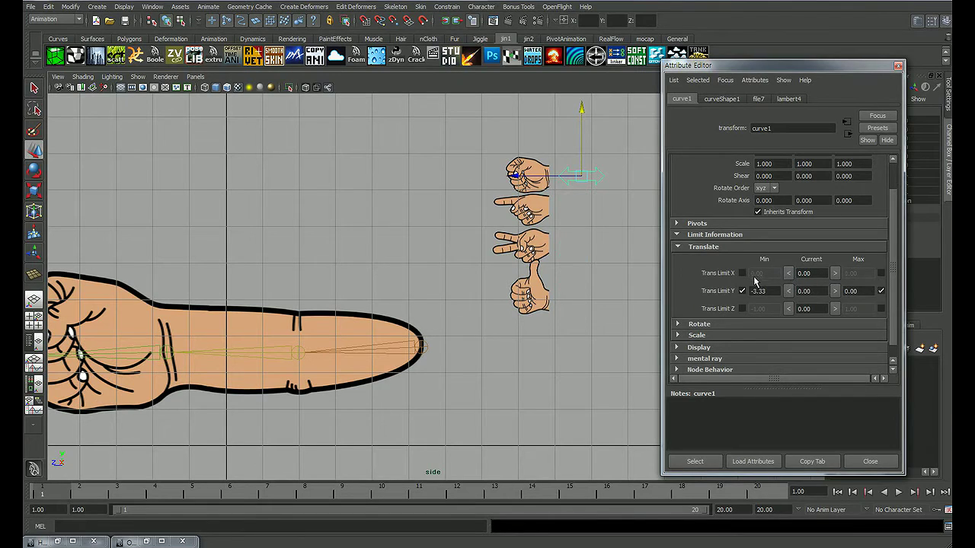
pyautogui.click(742, 273)
pyautogui.click(881, 273)
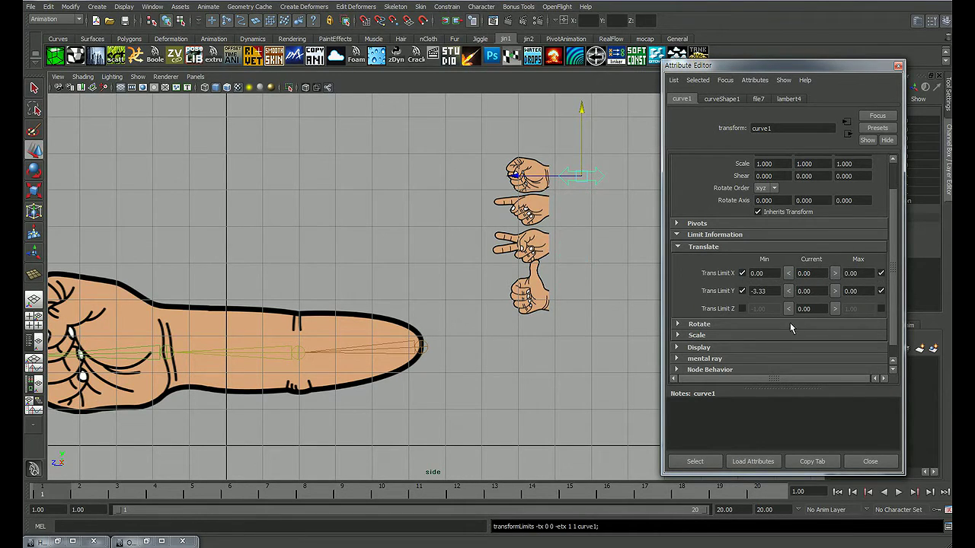
pyautogui.click(746, 309)
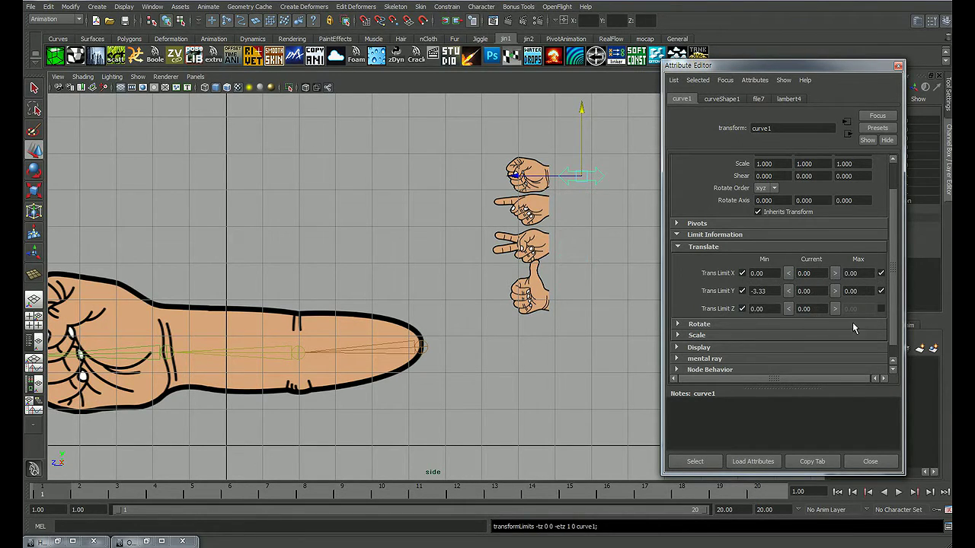
pyautogui.click(881, 309)
pyautogui.click(855, 458)
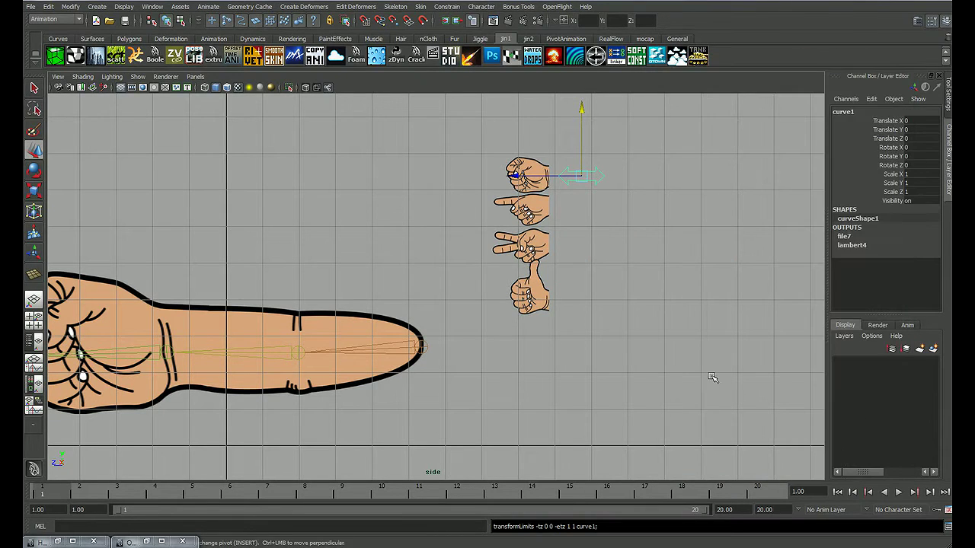
pyautogui.click(711, 376)
# Slide the arrow control down to test the pointing hand, then deselect it
pyautogui.click(594, 175)
pyautogui.moveTo(659, 134)
pyautogui.mouseDown(button='middle')
pyautogui.moveTo(660, 165)
pyautogui.moveTo(581, 147)
pyautogui.moveTo(584, 279)
pyautogui.moveTo(603, 152)
pyautogui.moveTo(597, 282)
pyautogui.moveTo(604, 150)
pyautogui.moveTo(597, 288)
pyautogui.moveTo(754, 292)
pyautogui.moveTo(741, 179)
pyautogui.mouseUp(button='middle')
pyautogui.click(775, 245)
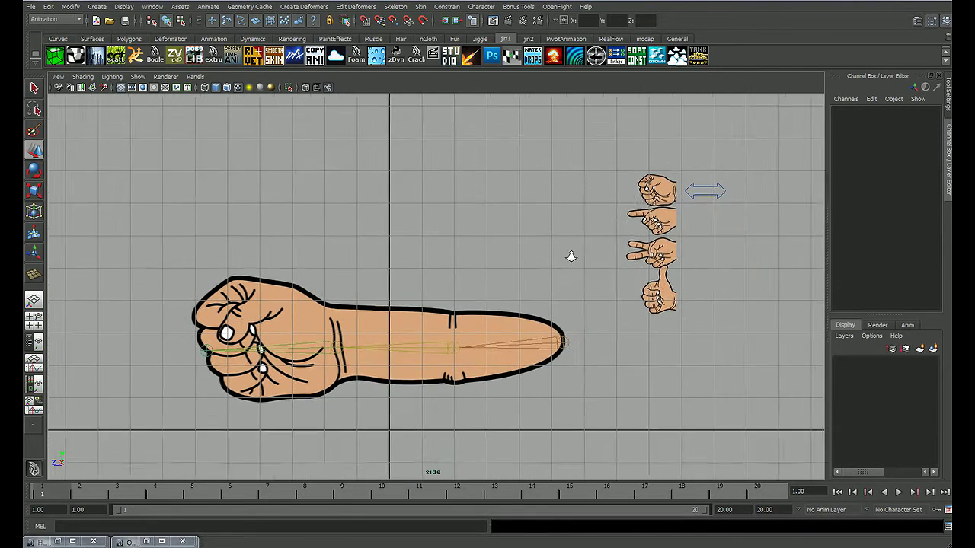
pyautogui.keyDown('alt'); pyautogui.moveTo(774, 245); pyautogui.dragTo(564, 252, button='right'); pyautogui.keyUp('alt')
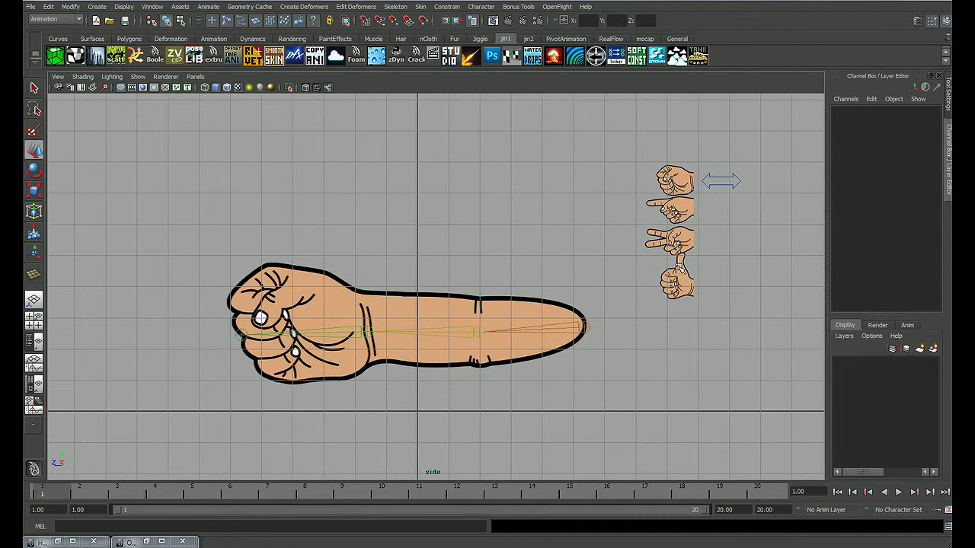
# Return to the Select tool and save the scene as test.mb
pyautogui.press('q')
pyautogui.hotkey('ctrl', 's')
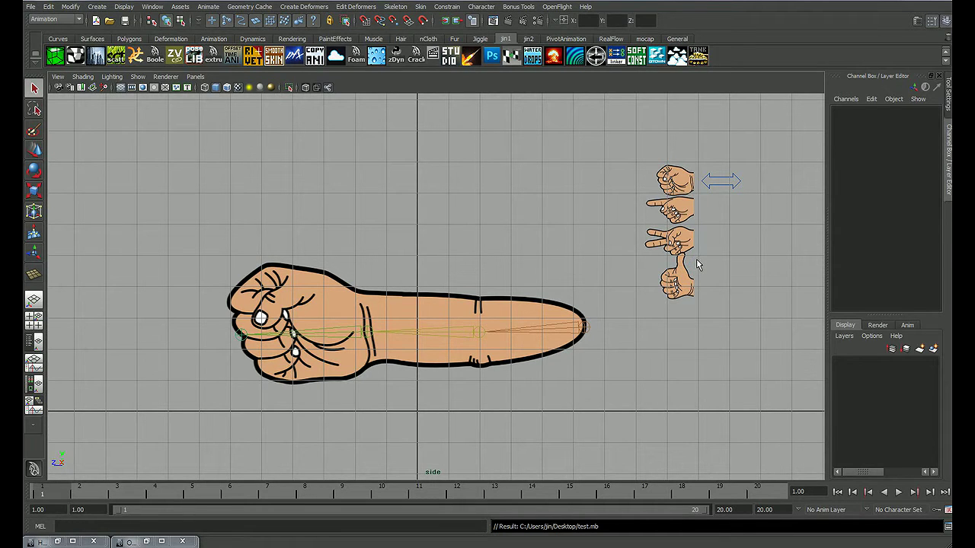
pyautogui.keyDown('alt'); pyautogui.moveTo(696, 264); pyautogui.dragTo(673, 248, button='middle'); pyautogui.keyUp('alt')
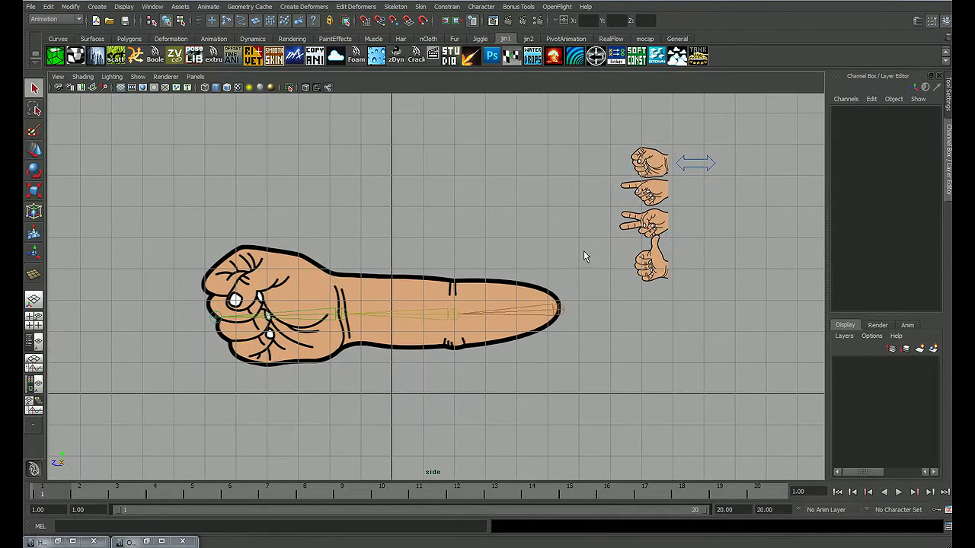
pyautogui.keyDown('alt'); pyautogui.moveTo(585, 256); pyautogui.dragTo(598, 276, button='middle'); pyautogui.keyUp('alt')
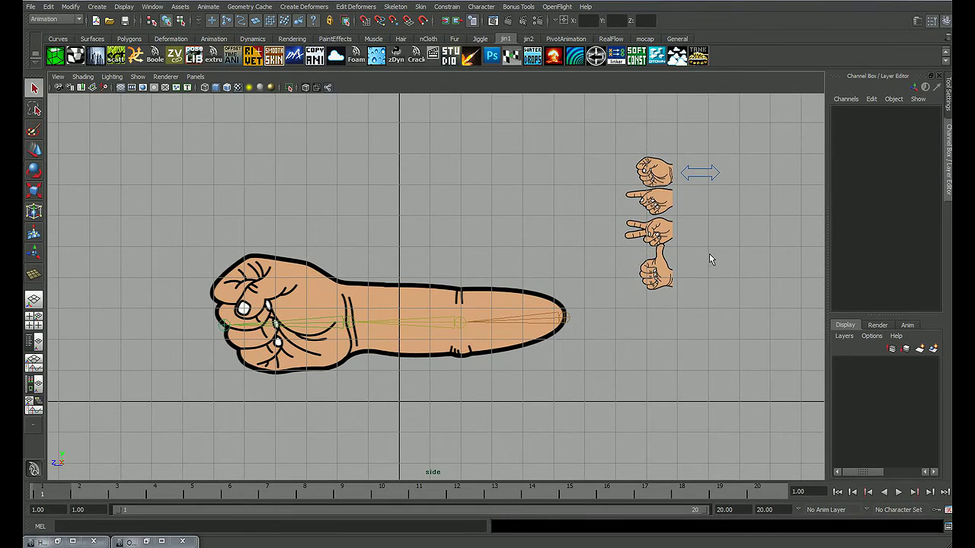
pyautogui.keyDown('alt'); pyautogui.moveTo(607, 302); pyautogui.dragTo(624, 310, button='middle'); pyautogui.keyUp('alt')
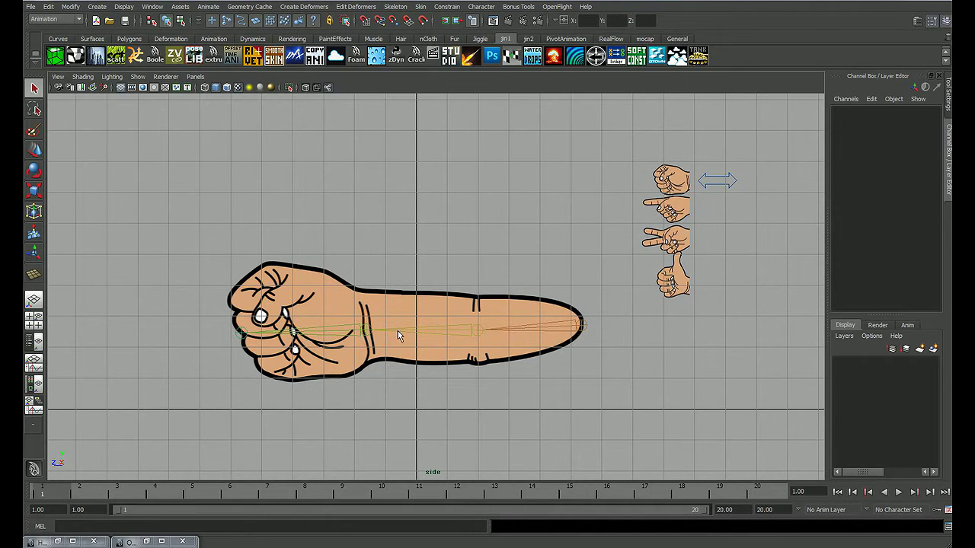
# Create a character set named 'hand' from joint1's Rotate X, Y and Z channels
pyautogui.click(342, 336)
pyautogui.keyDown('shift'); pyautogui.click(431, 341); pyautogui.keyUp('shift')
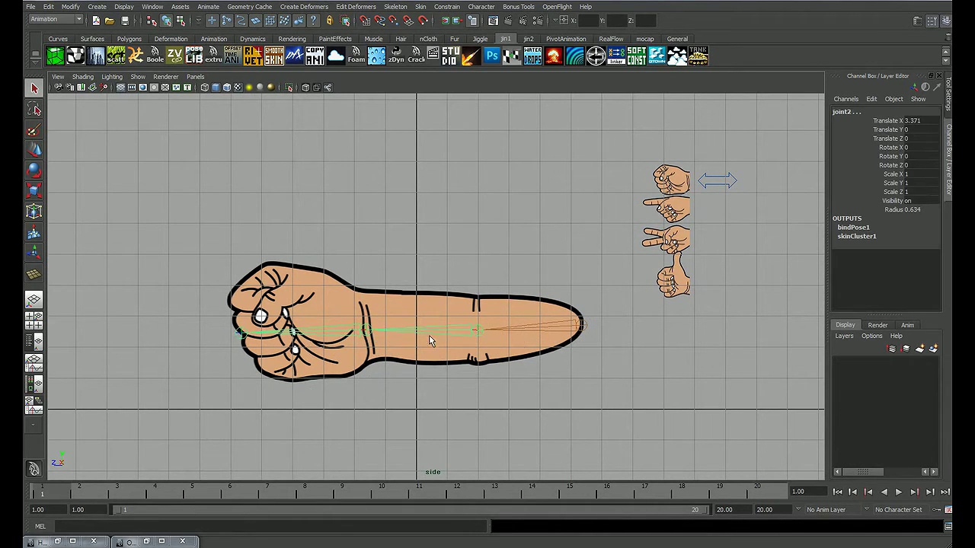
pyautogui.press('Up')
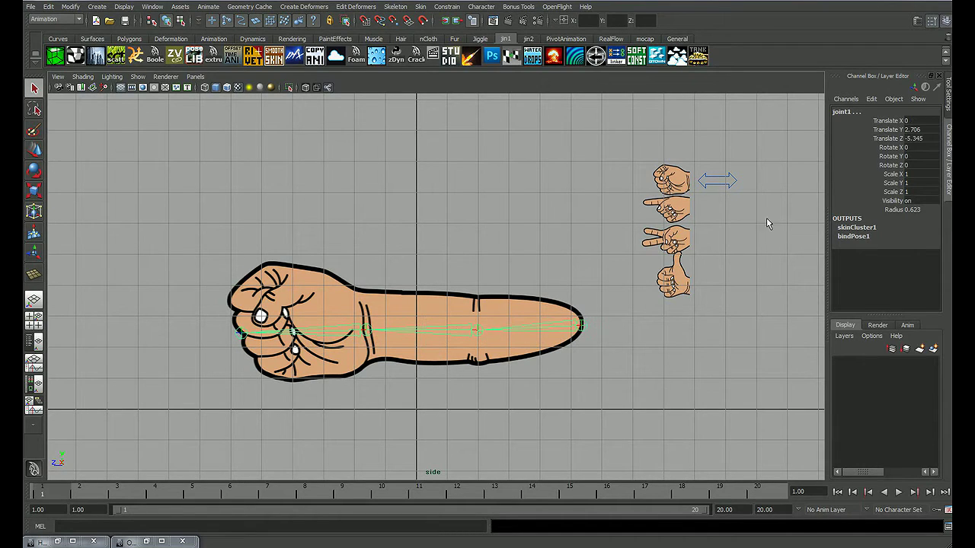
pyautogui.moveTo(893, 147); pyautogui.dragTo(890, 171)
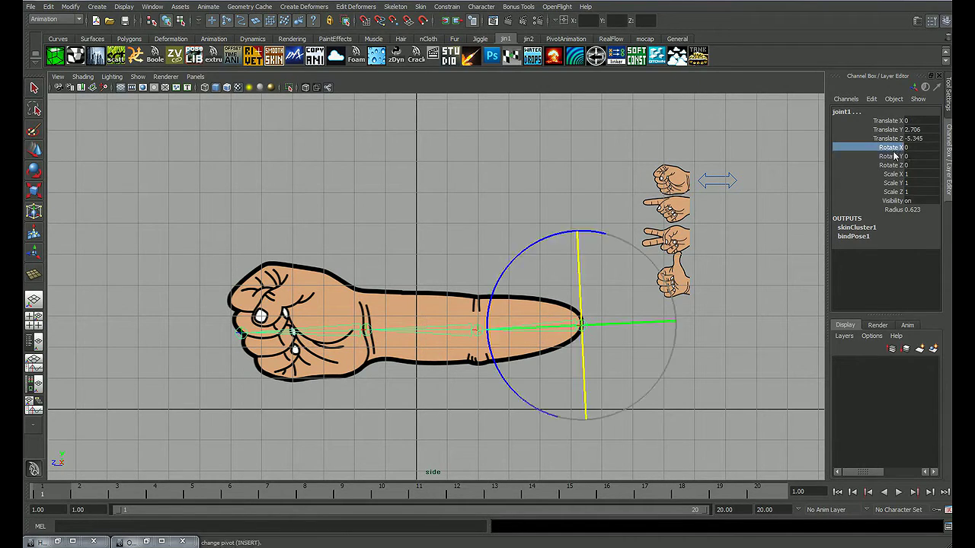
pyautogui.click(481, 7)
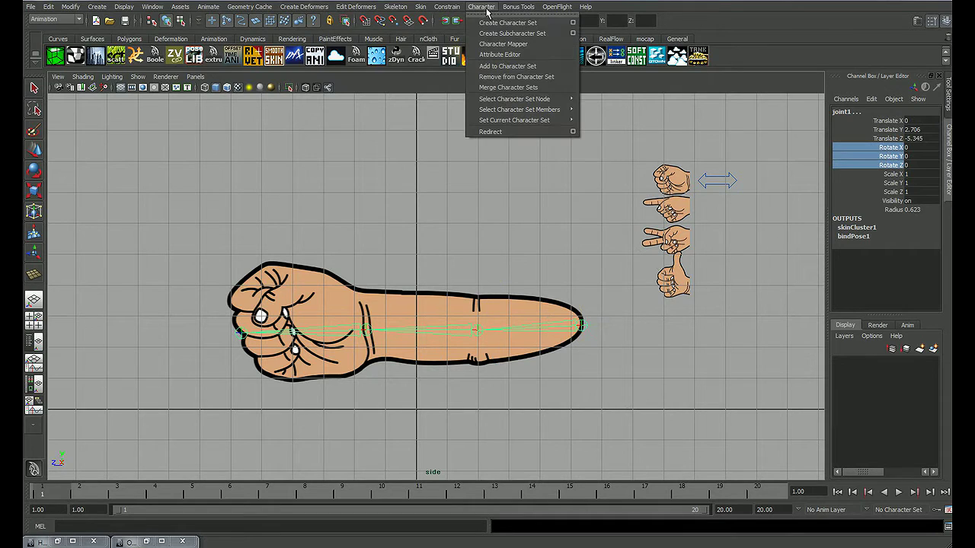
pyautogui.click(573, 22)
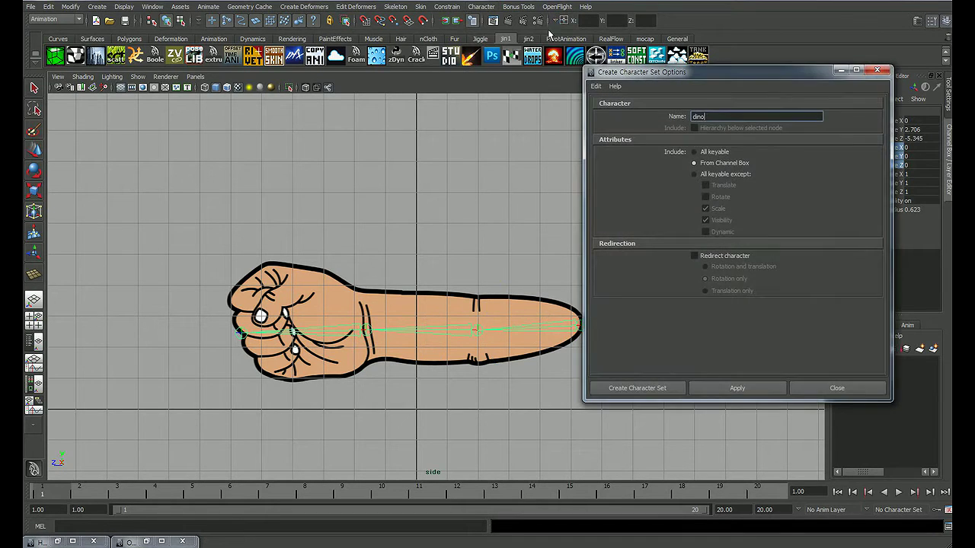
pyautogui.moveTo(741, 71); pyautogui.dragTo(641, 72)
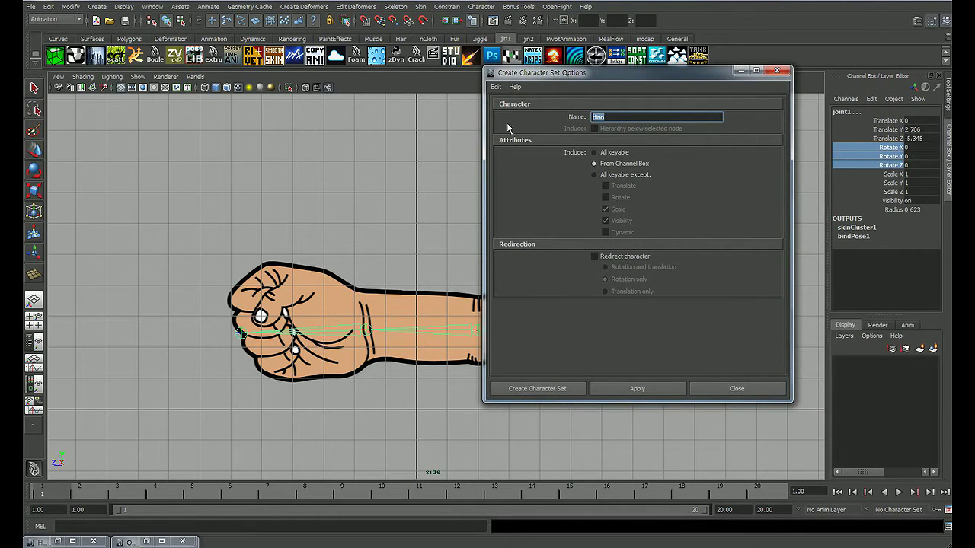
pyautogui.write('hand')
pyautogui.click(561, 389)
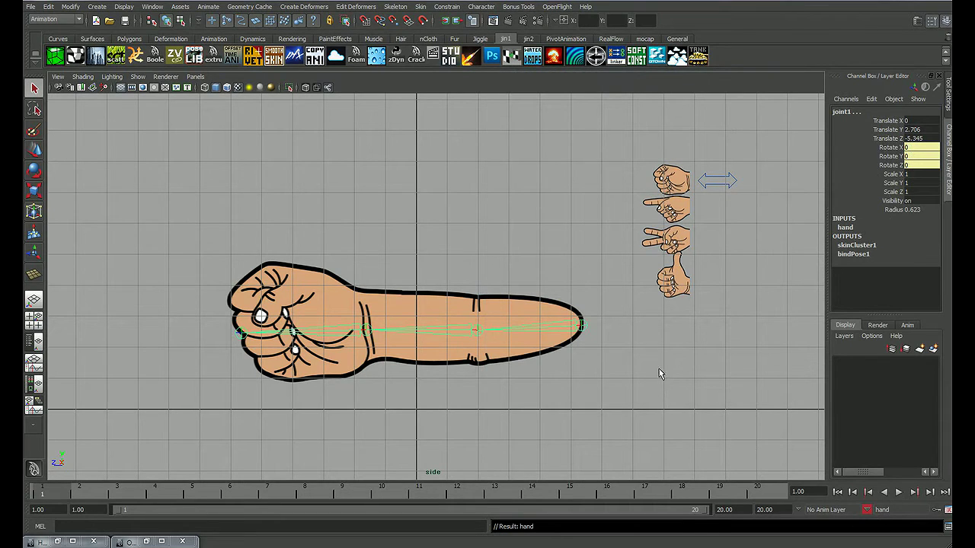
# Set the animation end frame to 48 and move the current time to frame 8
pyautogui.keyDown('alt'); pyautogui.moveTo(660, 374); pyautogui.dragTo(648, 321, button='middle'); pyautogui.keyUp('alt')
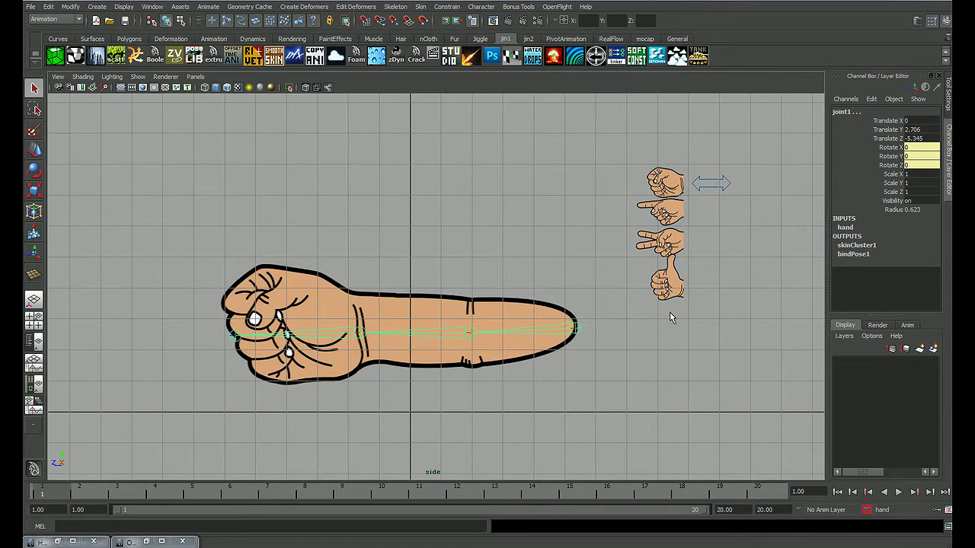
pyautogui.click(640, 364)
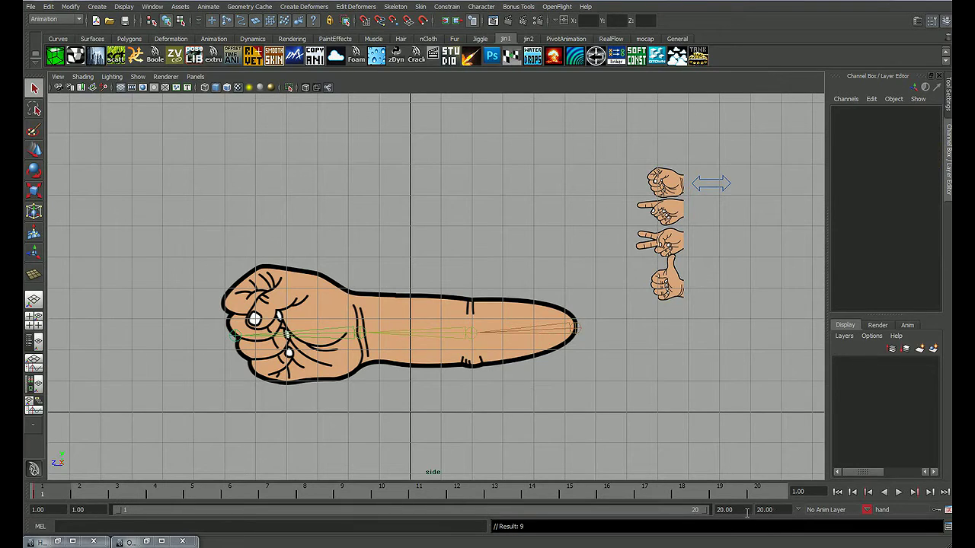
pyautogui.doubleClick(723, 510)
pyautogui.write('48')
pyautogui.press('Return')
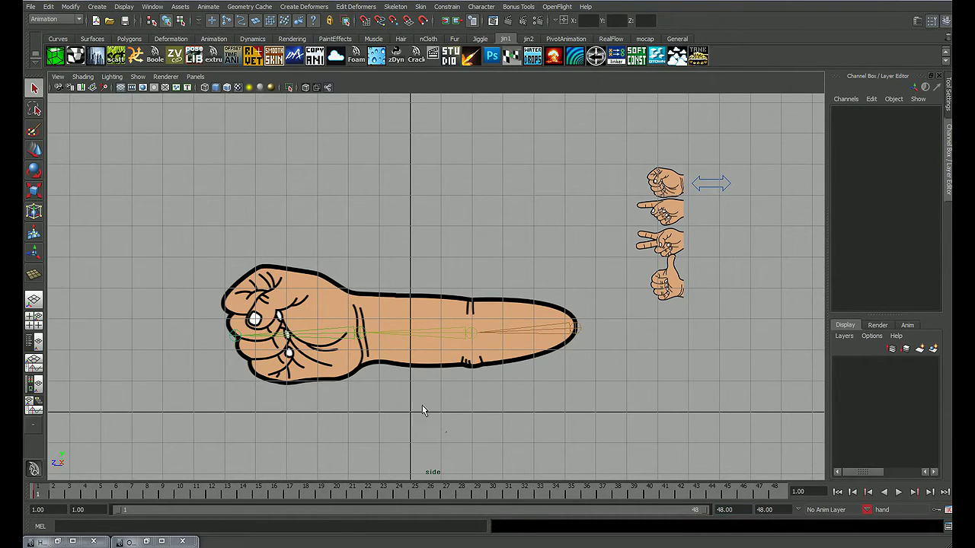
pyautogui.keyDown('alt'); pyautogui.moveTo(422, 411); pyautogui.dragTo(439, 379, button='middle'); pyautogui.keyUp('alt')
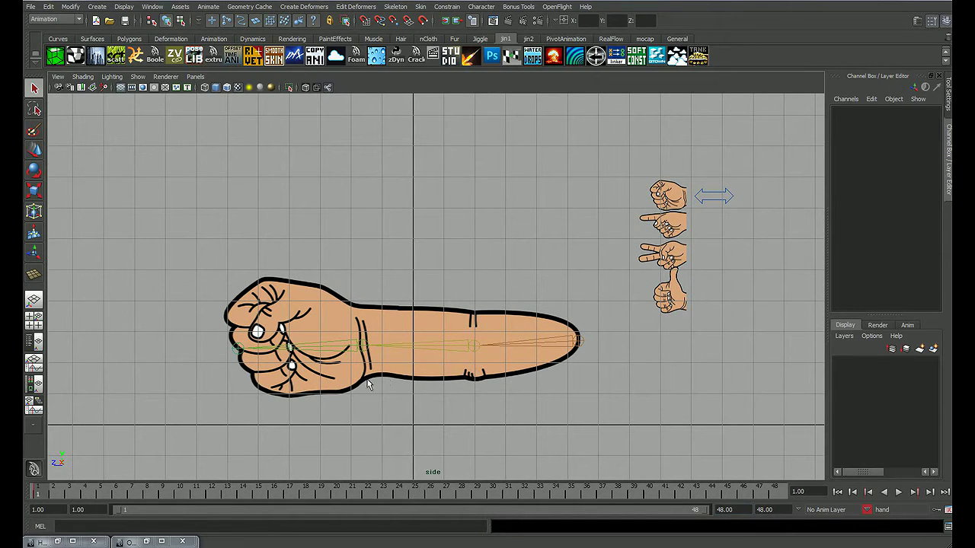
pyautogui.moveTo(49, 499); pyautogui.dragTo(149, 498)
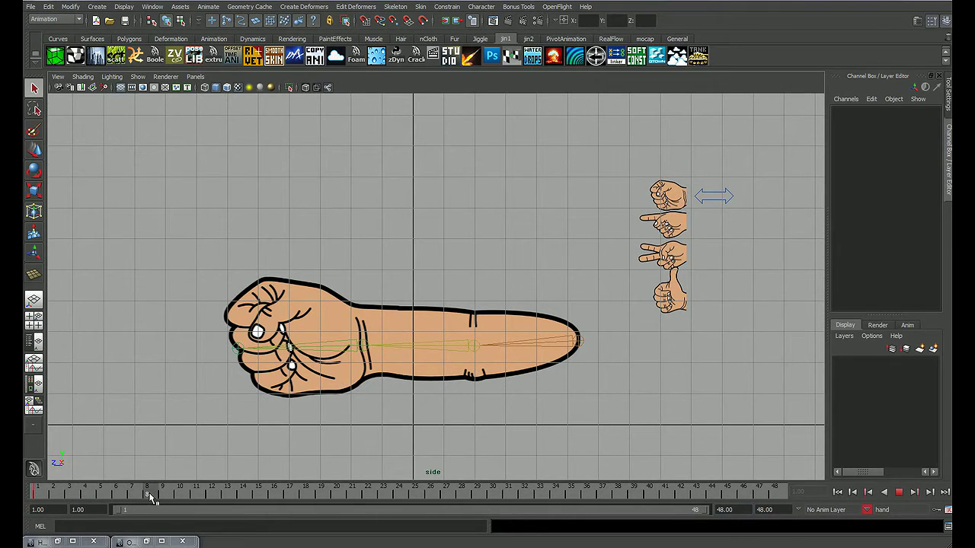
# Rotate joint2 at frame 8 so the forearm bends up with the fist pointing upward
pyautogui.click(488, 345)
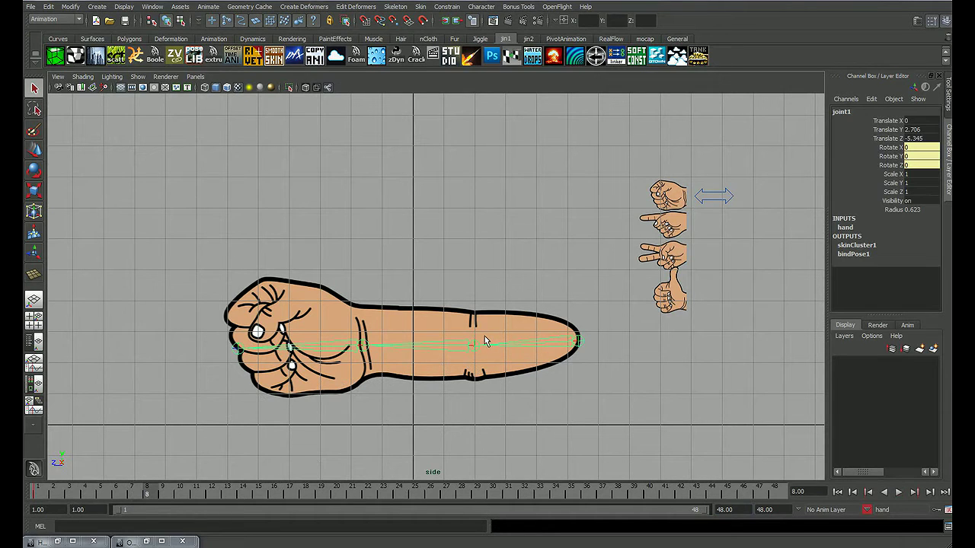
pyautogui.press('e')
pyautogui.moveTo(488, 371); pyautogui.dragTo(488, 327)
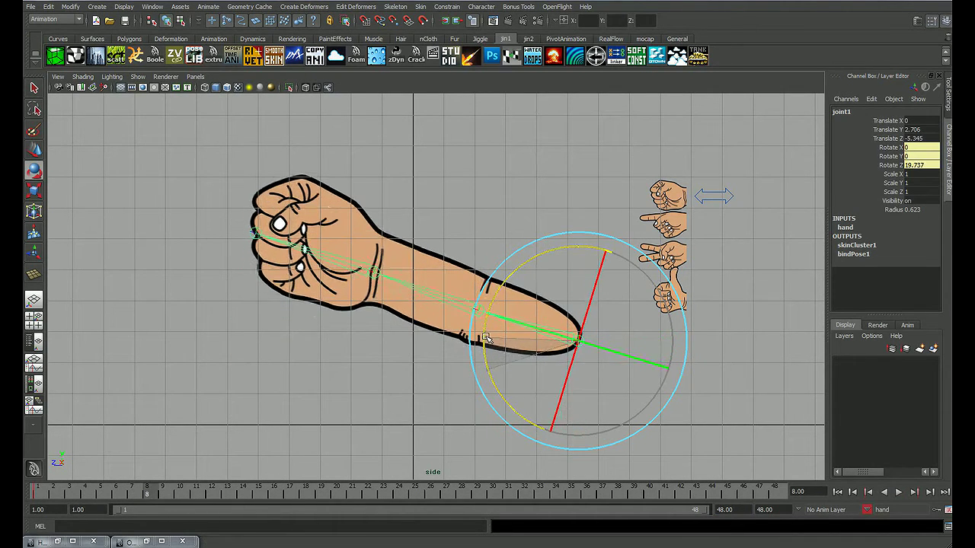
pyautogui.click(458, 233)
pyautogui.hotkey('ctrl', 'z')
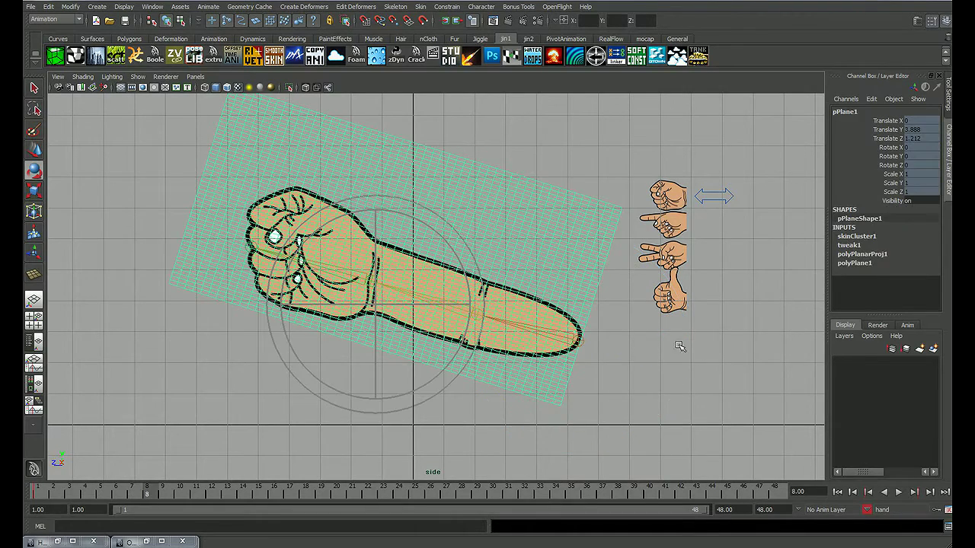
pyautogui.click(681, 343)
pyautogui.click(445, 281)
pyautogui.moveTo(397, 371); pyautogui.dragTo(388, 292)
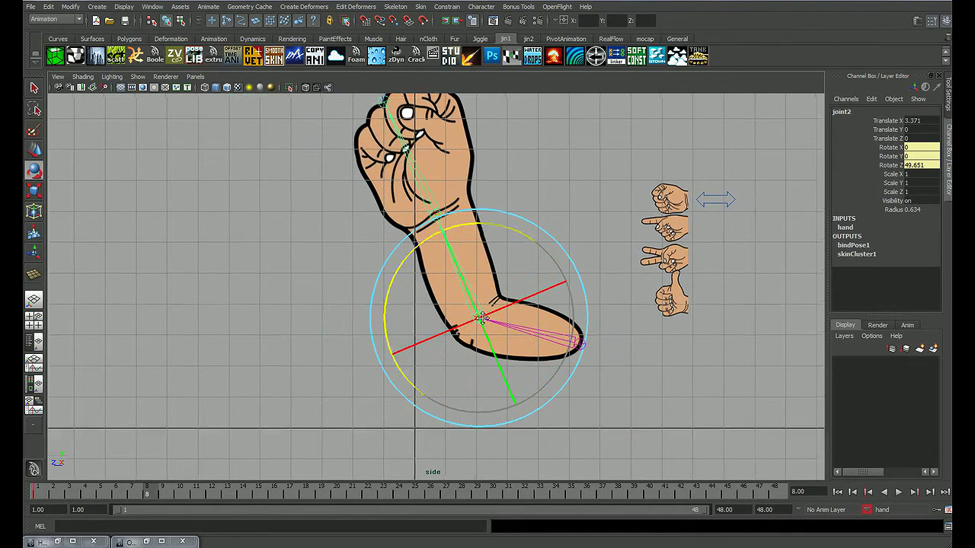
pyautogui.moveTo(387, 292)
pyautogui.keyDown('alt'); pyautogui.mouseDown(button='middle')
pyautogui.moveTo(496, 312)
pyautogui.moveTo(322, 337)
pyautogui.mouseUp(button='middle'); pyautogui.keyUp('alt')
pyautogui.press('q')
pyautogui.click(318, 344)
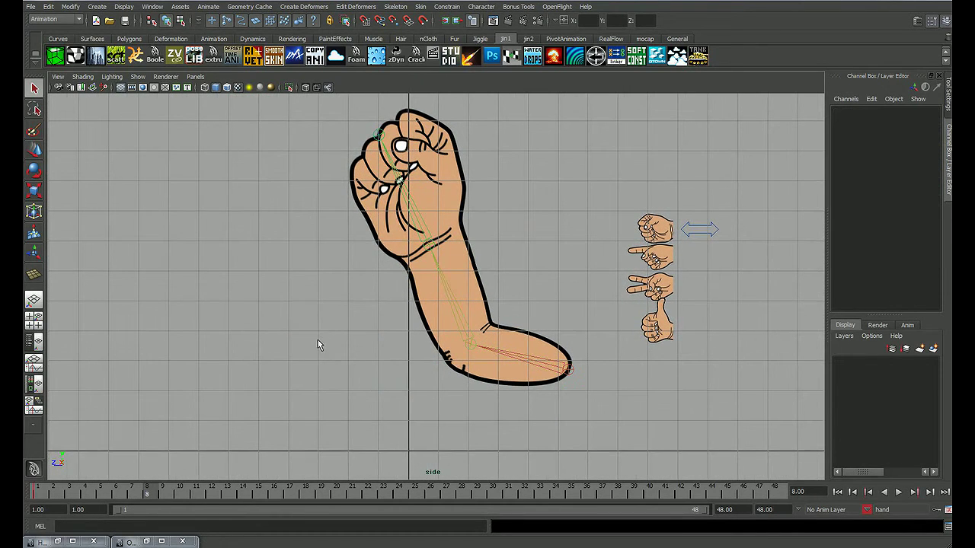
pyautogui.hotkey('alt', 'v')
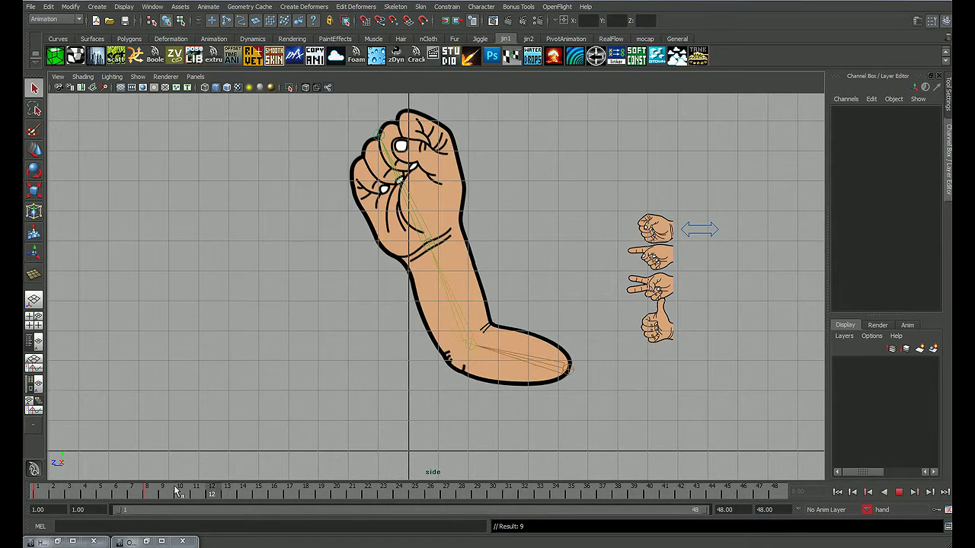
pyautogui.click(38, 491)
# Copy the straight-arm key from frame 1 and paste it at frame 13
pyautogui.rightClick(40, 494)
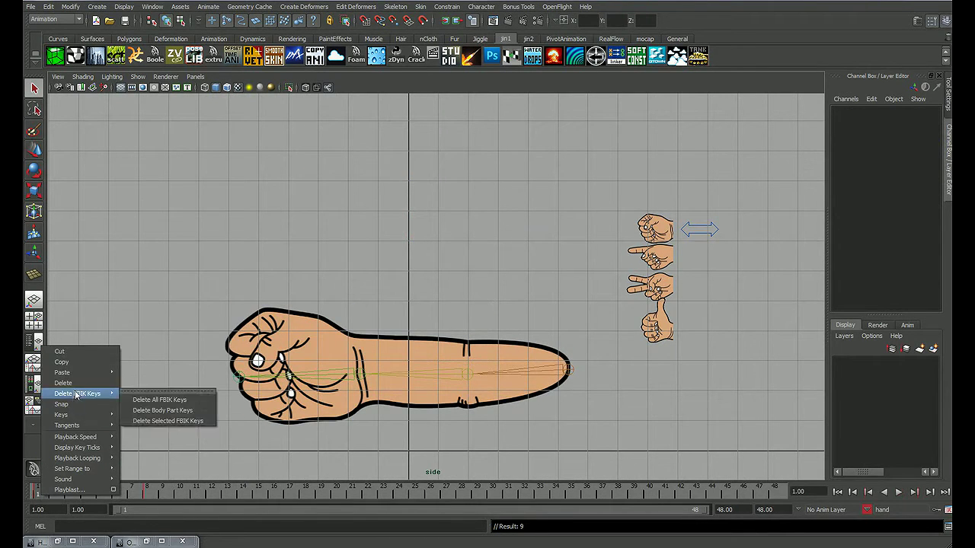
pyautogui.click(75, 363)
pyautogui.hotkey('alt', 'v')
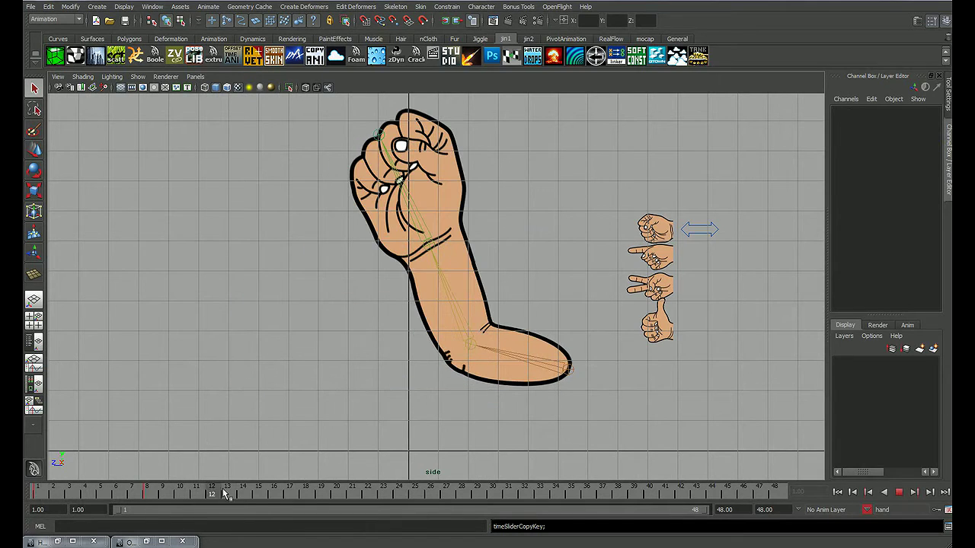
pyautogui.click(229, 496)
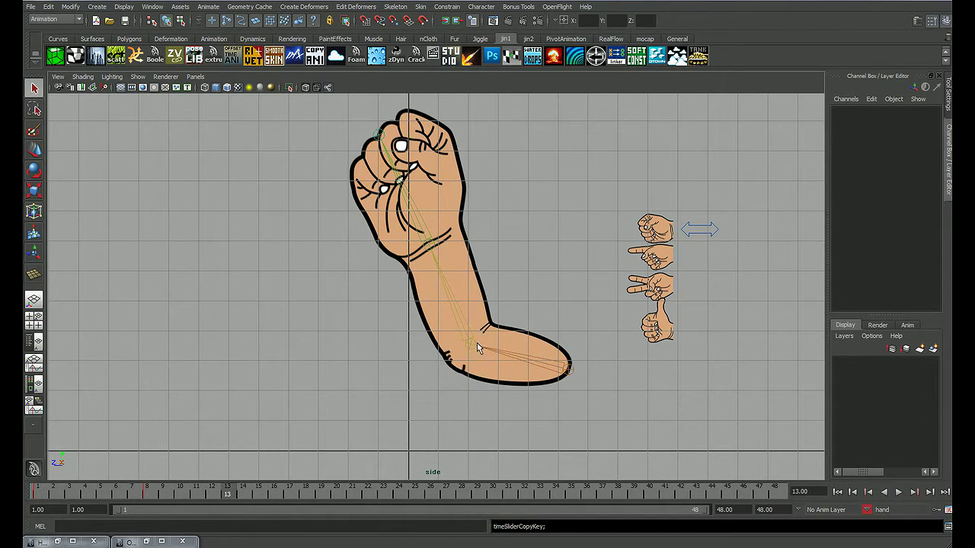
pyautogui.rightClick(264, 491)
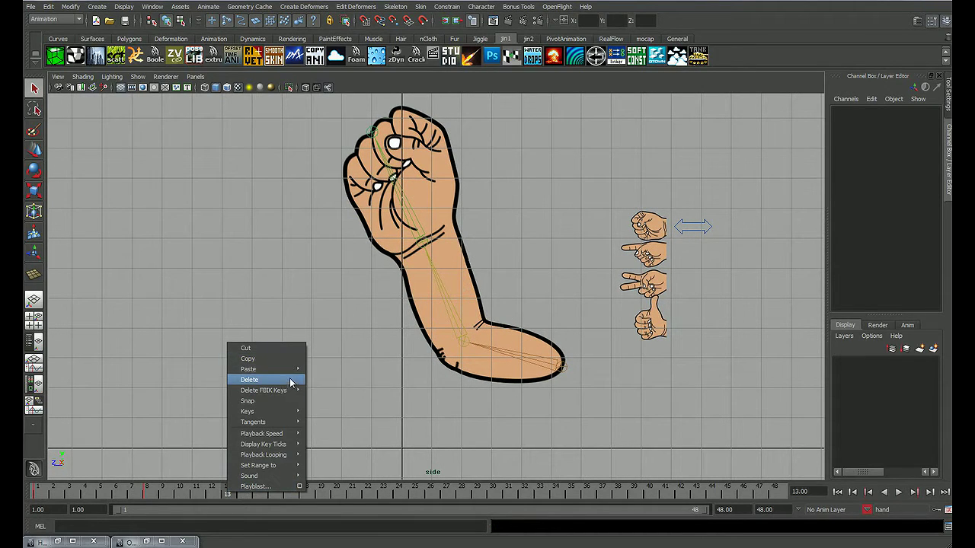
pyautogui.click(316, 373)
pyautogui.hotkey('alt', 'v')
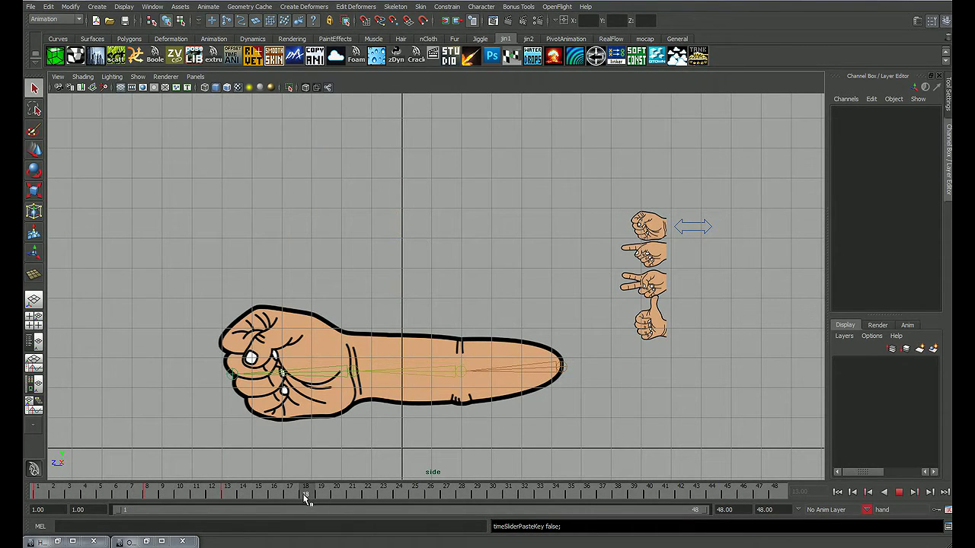
pyautogui.hotkey('alt', 'v')
# Copy the keys from frames 7–13 and paste them at frame 25 to repeat the bend
pyautogui.press('s')
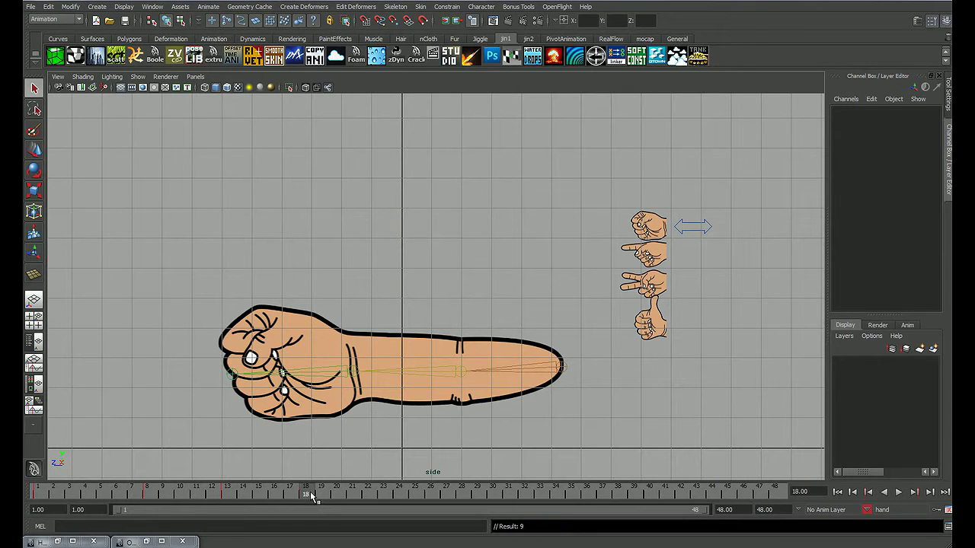
pyautogui.moveTo(312, 496)
pyautogui.mouseDown()
pyautogui.moveTo(130, 498)
pyautogui.moveTo(229, 503)
pyautogui.mouseUp()
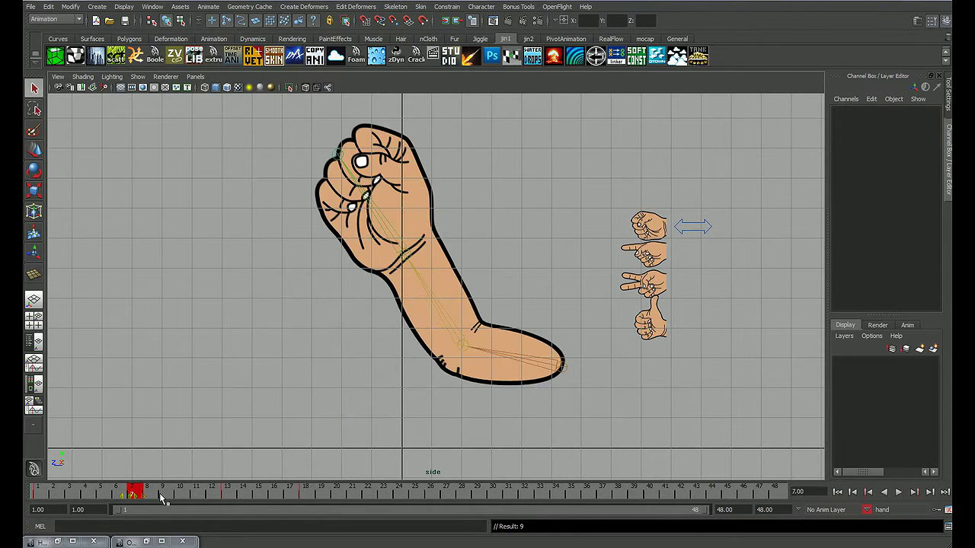
pyautogui.rightClick(228, 503)
pyautogui.click(202, 358)
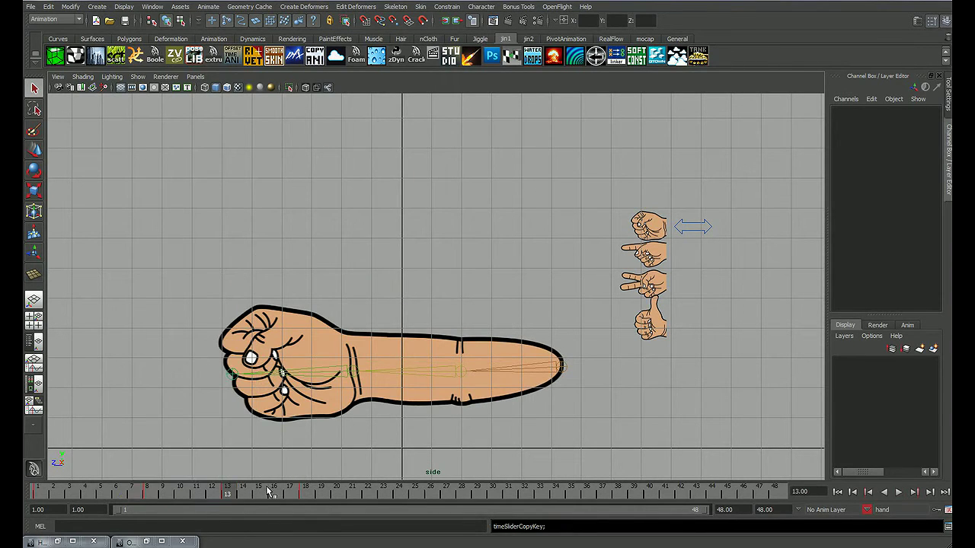
pyautogui.moveTo(268, 493)
pyautogui.mouseDown()
pyautogui.moveTo(407, 507)
pyautogui.moveTo(415, 495)
pyautogui.mouseUp()
pyautogui.rightClick(415, 493)
pyautogui.moveTo(437, 370)
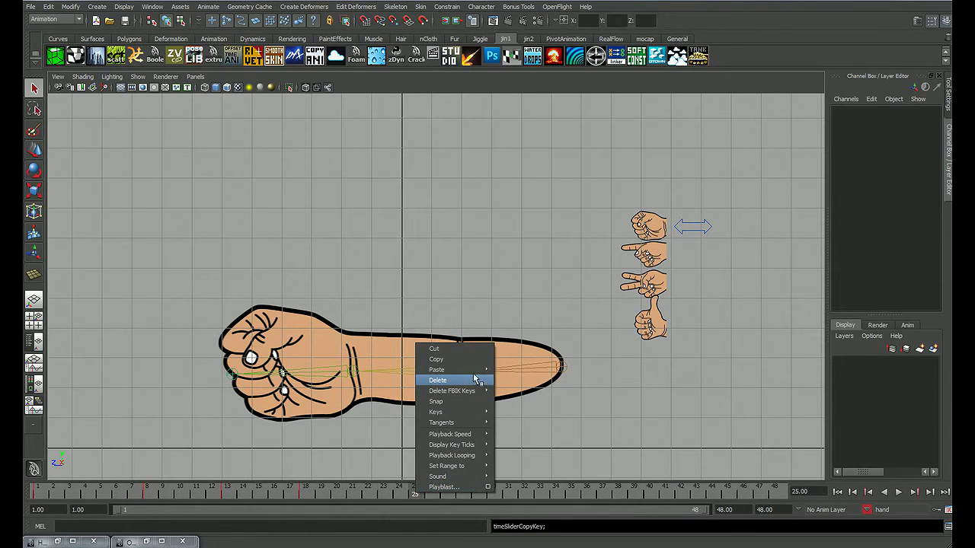
pyautogui.click(512, 376)
pyautogui.hotkey('alt', 'v')
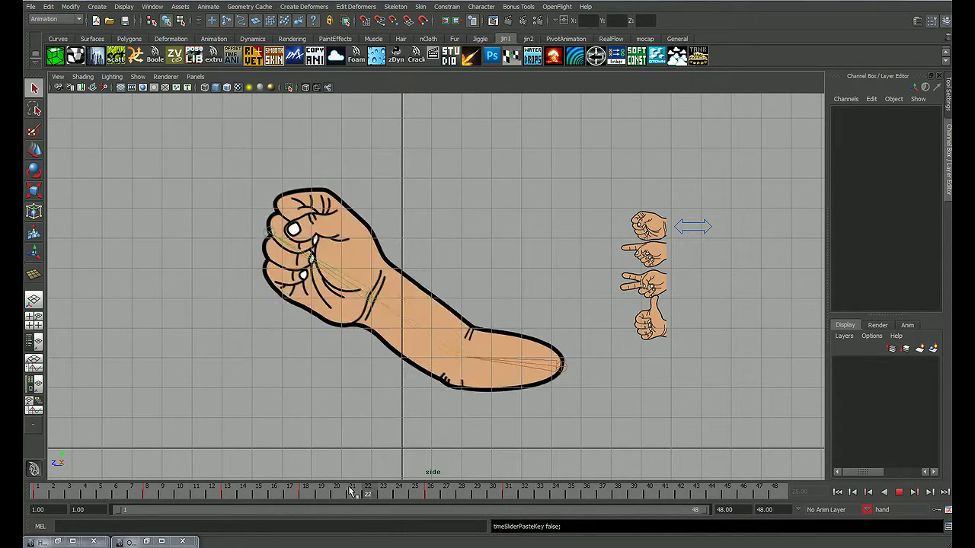
pyautogui.moveTo(563, 492)
pyautogui.mouseDown()
pyautogui.moveTo(602, 493)
pyautogui.moveTo(588, 493)
pyautogui.mouseUp()
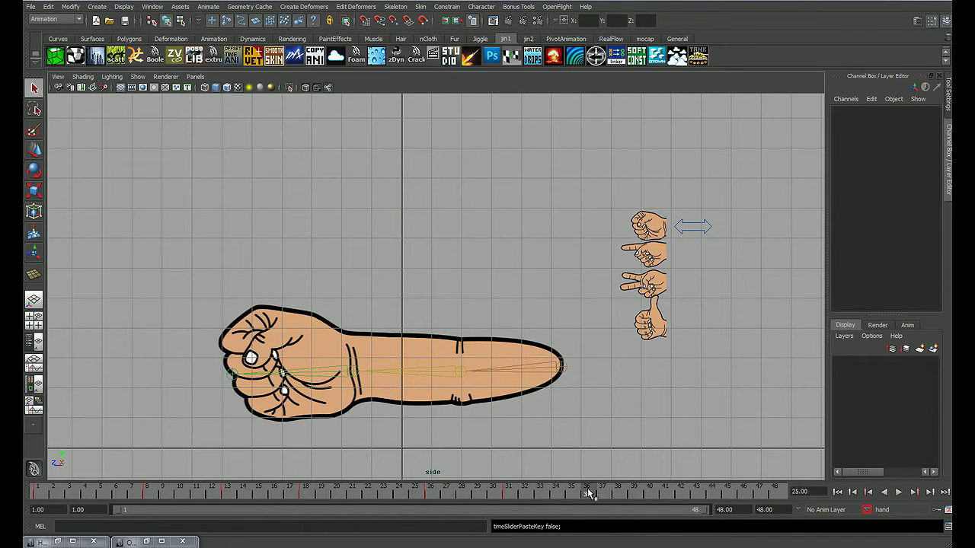
# Extend the playback end to frame 52 and paste a third bend cycle at frame 43
pyautogui.doubleClick(727, 510)
pyautogui.write('52')
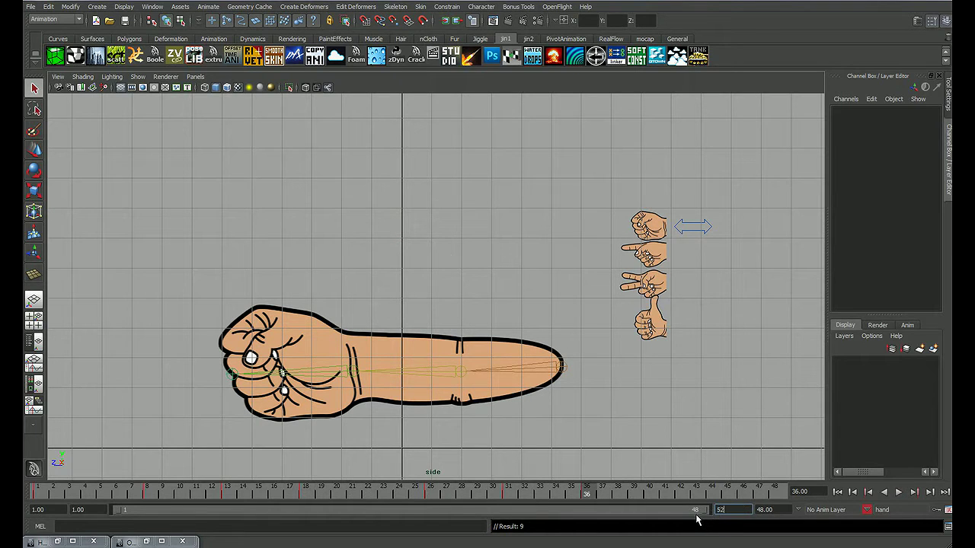
pyautogui.press('Return')
pyautogui.moveTo(548, 499)
pyautogui.mouseDown()
pyautogui.moveTo(356, 502)
pyautogui.moveTo(631, 500)
pyautogui.mouseUp()
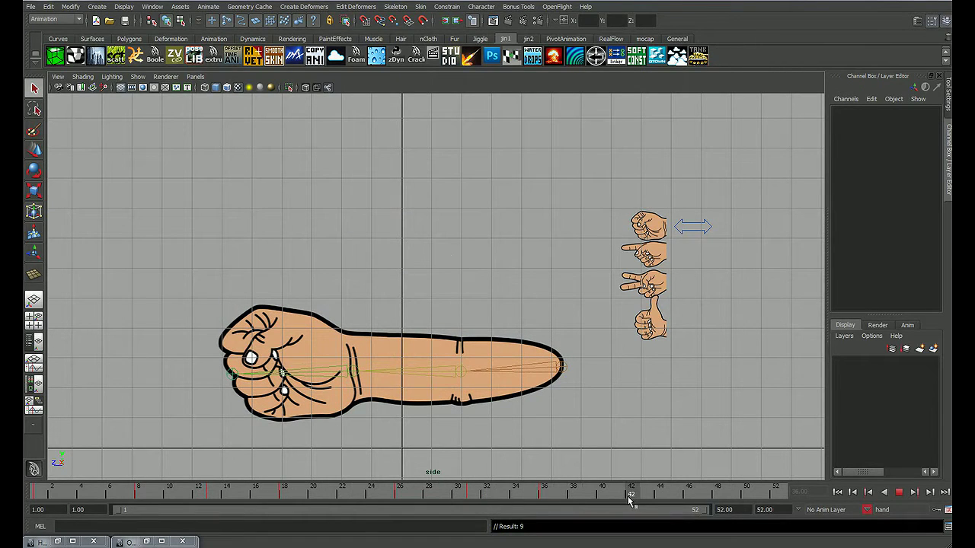
pyautogui.click(646, 500)
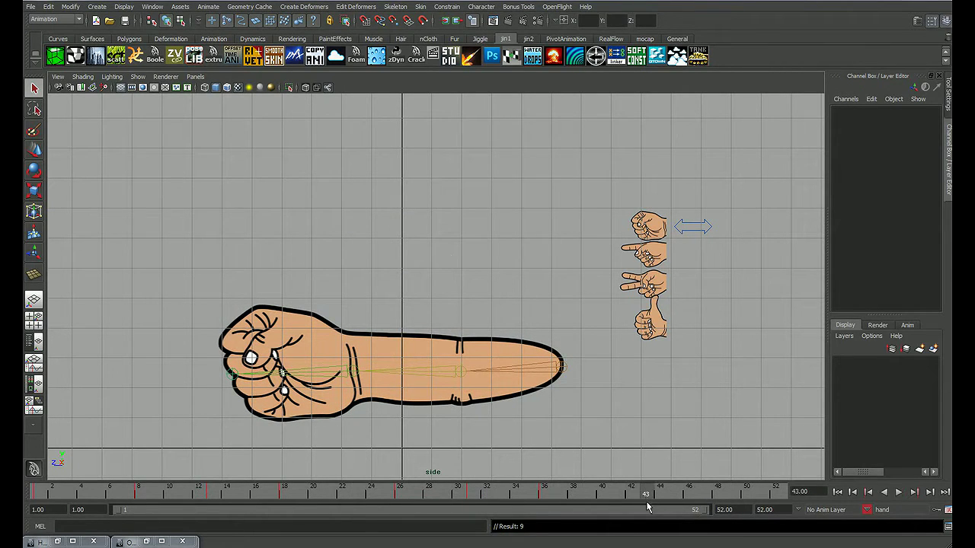
pyautogui.rightClick(646, 500)
pyautogui.click(737, 375)
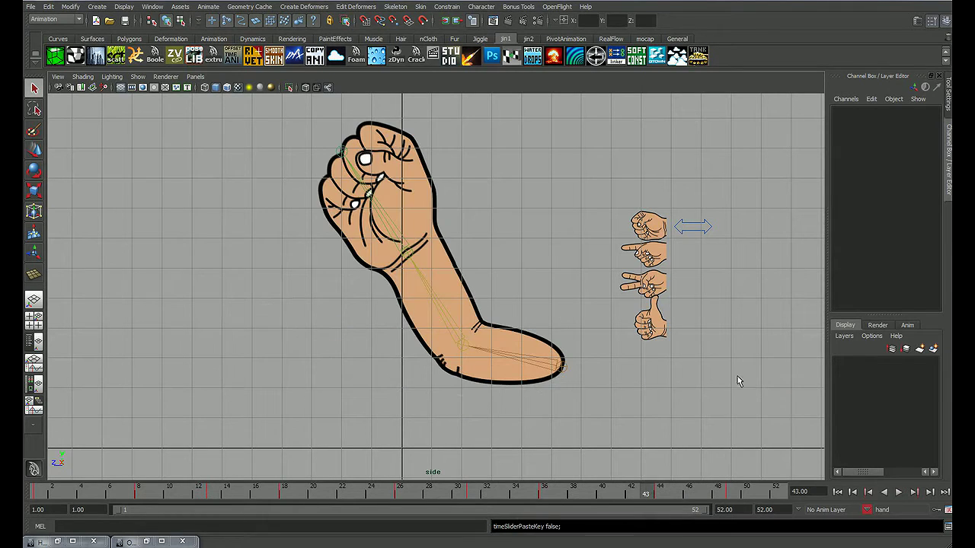
pyautogui.hotkey('alt', 'v')
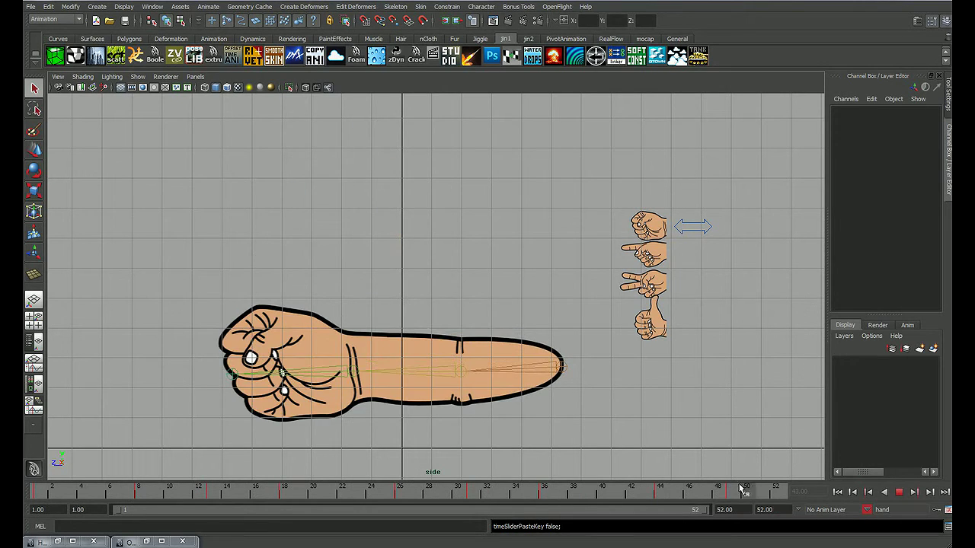
pyautogui.moveTo(367, 489); pyautogui.dragTo(253, 490)
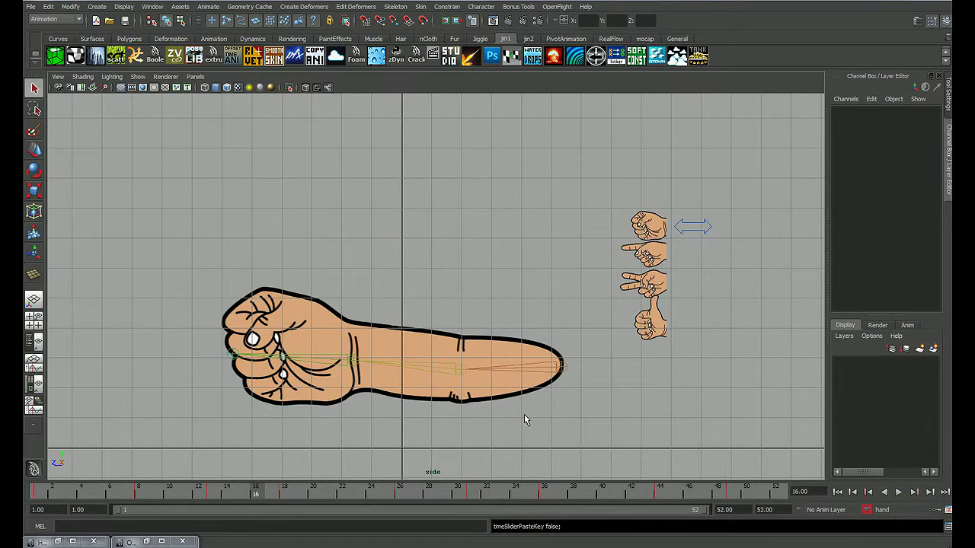
# Apply Spline Tangents to the hand set's curves in the Graph Editor and play back
pyautogui.click(153, 7)
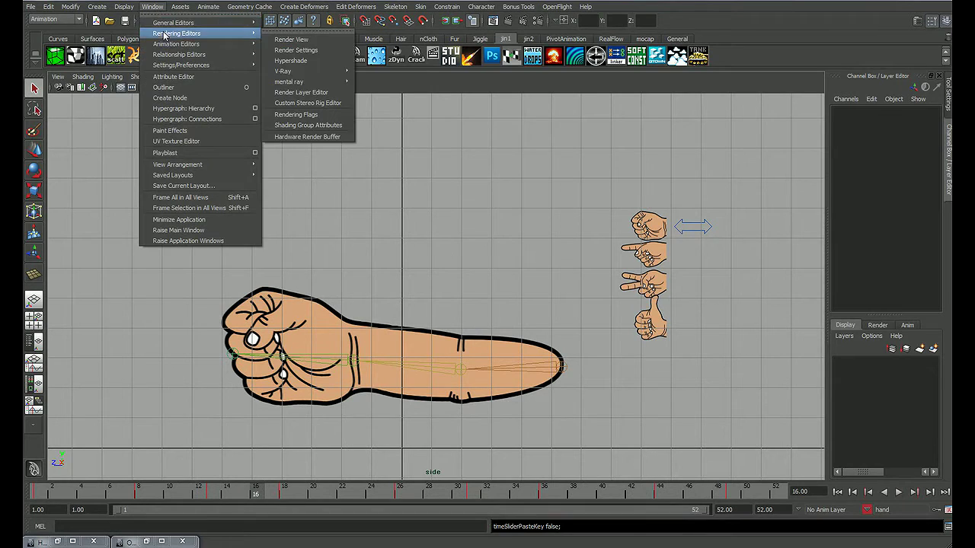
pyautogui.moveTo(176, 43)
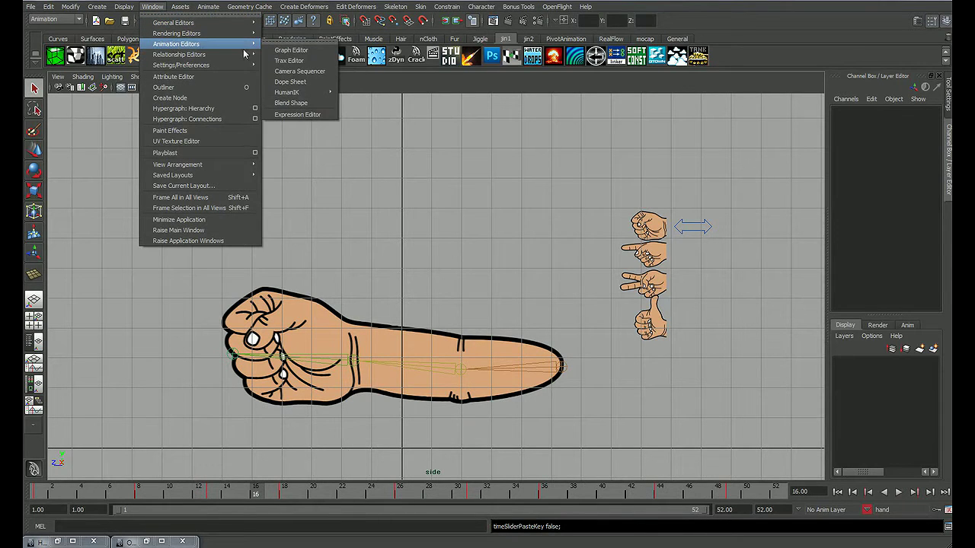
pyautogui.click(285, 49)
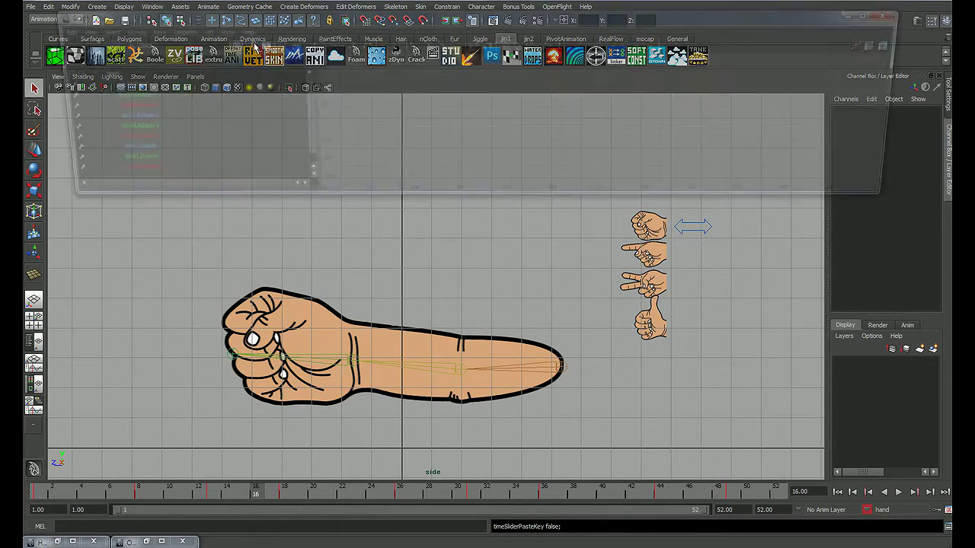
pyautogui.click(86, 73)
pyautogui.press('a')
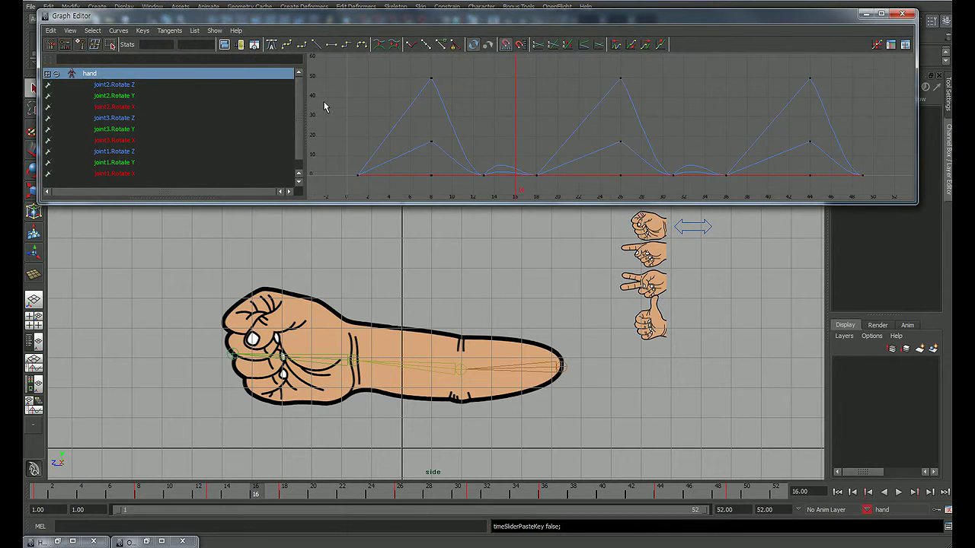
pyautogui.click(271, 44)
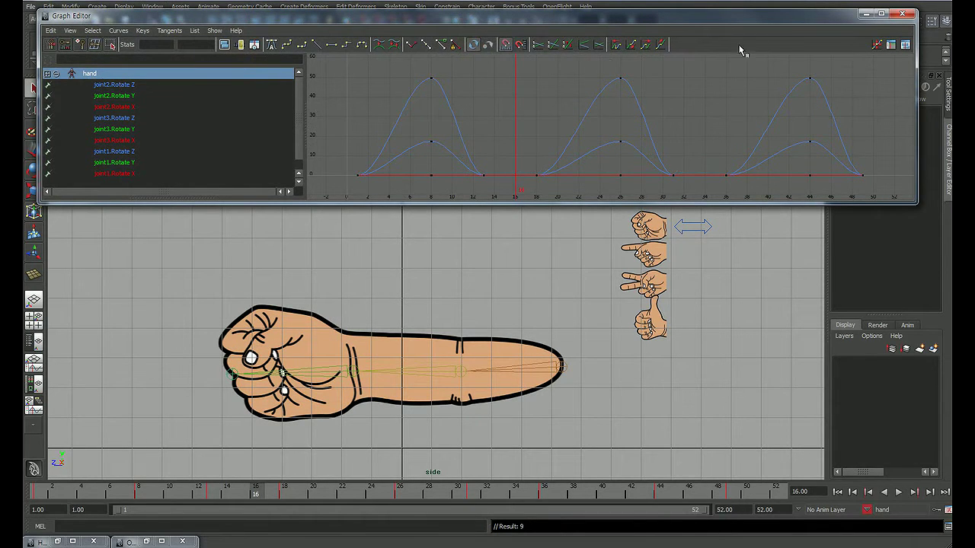
pyautogui.click(902, 14)
pyautogui.hotkey('alt', 'v')
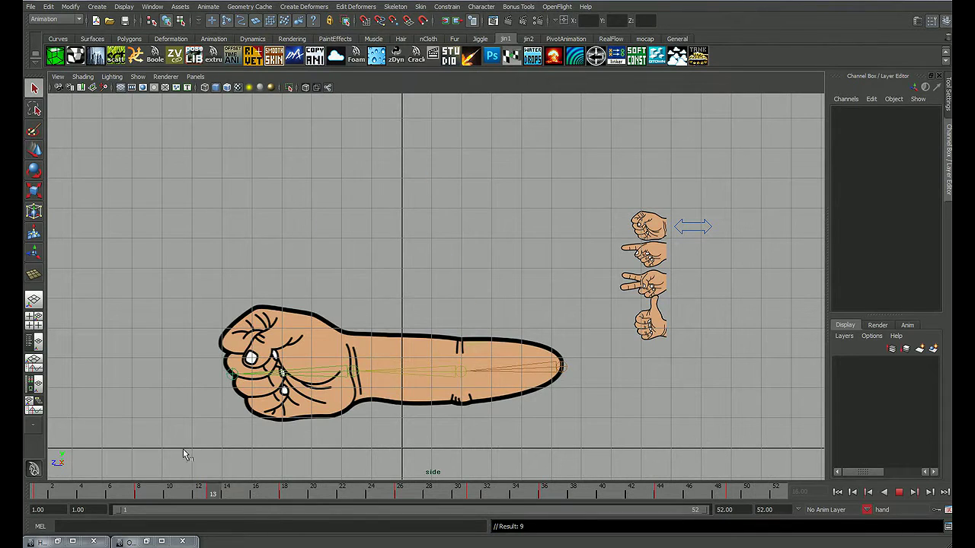
# Set the current character set to none, then review the bending and stop at frame 12
pyautogui.press('Escape')
pyautogui.scroll(1, 522, 354)
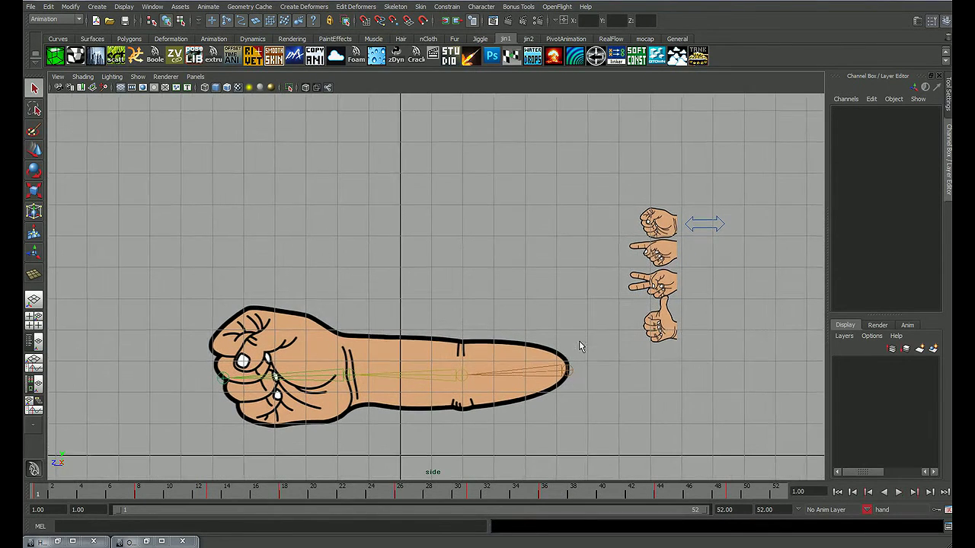
pyautogui.keyDown('alt'); pyautogui.moveTo(581, 342); pyautogui.dragTo(577, 314, button='middle'); pyautogui.keyUp('alt')
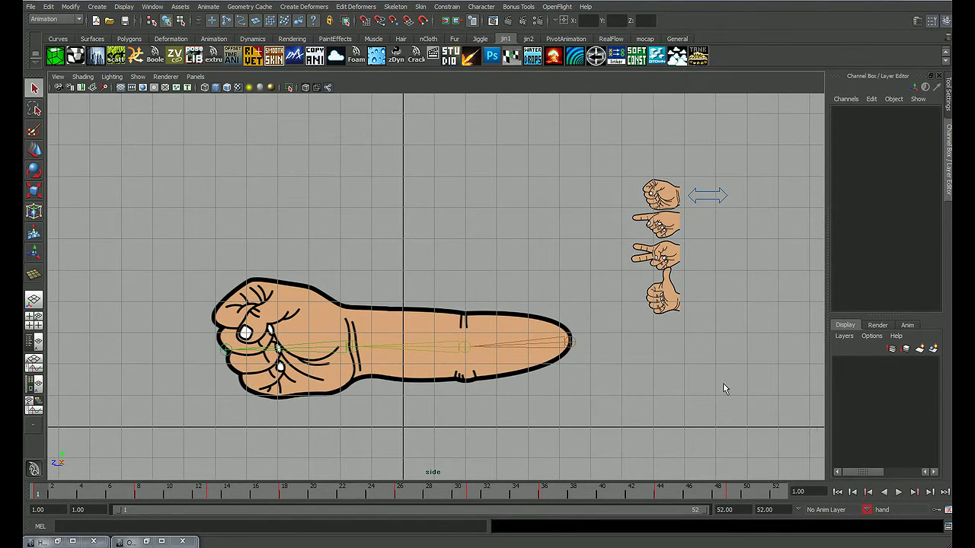
pyautogui.click(902, 511)
pyautogui.click(898, 519)
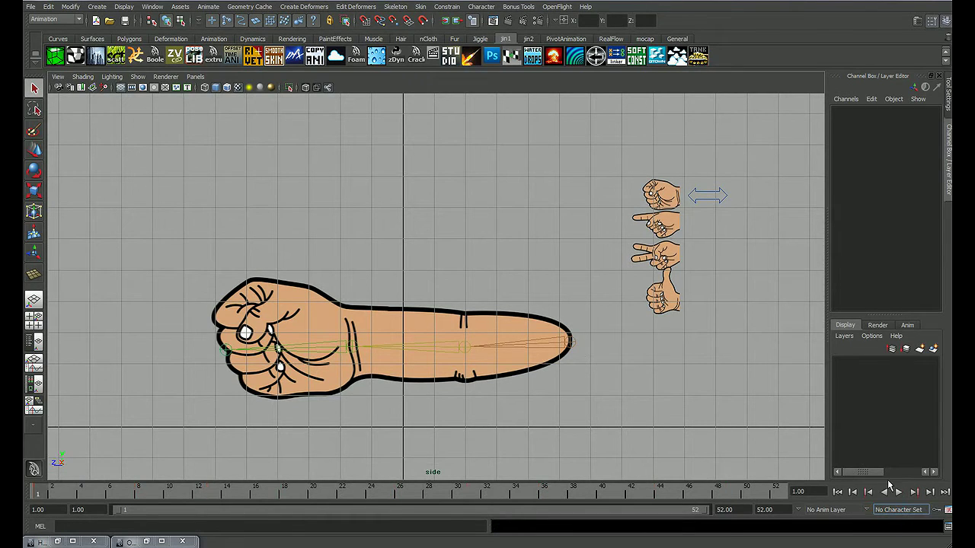
pyautogui.hotkey('alt', 'v')
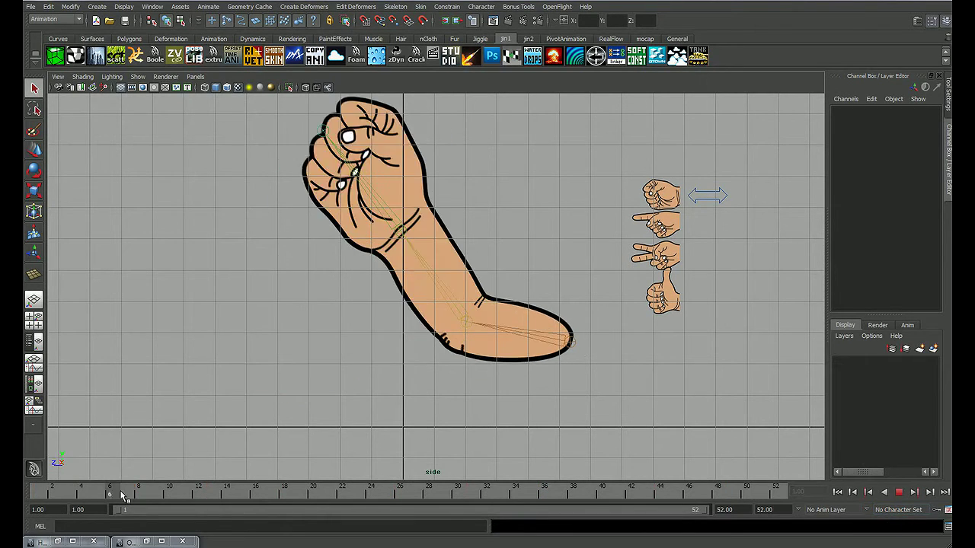
pyautogui.moveTo(53, 495)
pyautogui.mouseDown()
pyautogui.moveTo(42, 495)
pyautogui.moveTo(196, 493)
pyautogui.mouseUp()
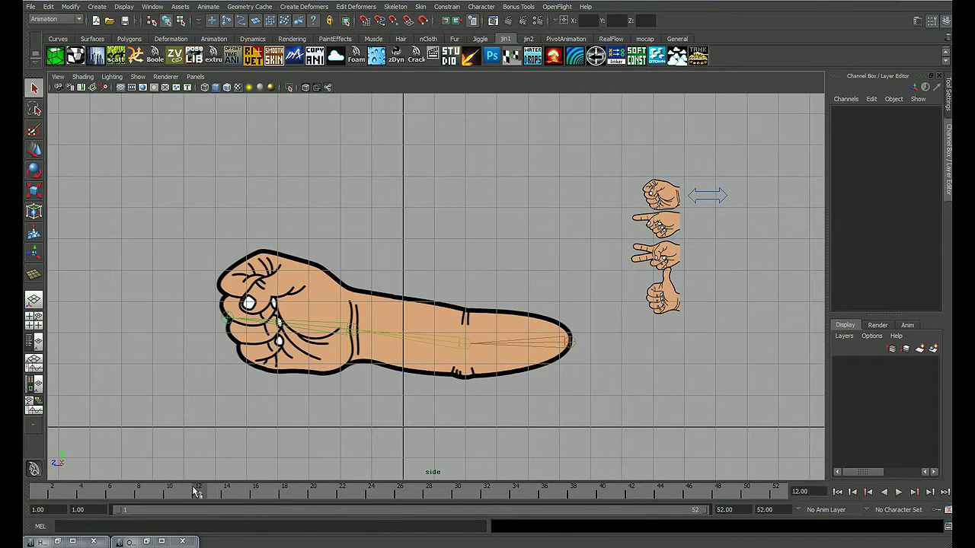
pyautogui.keyDown('alt'); pyautogui.moveTo(537, 363); pyautogui.dragTo(644, 280, button='right'); pyautogui.keyUp('alt')
# Key the hand-swap control's Translate Y at 0 (fist) on frame 12
pyautogui.click(733, 182)
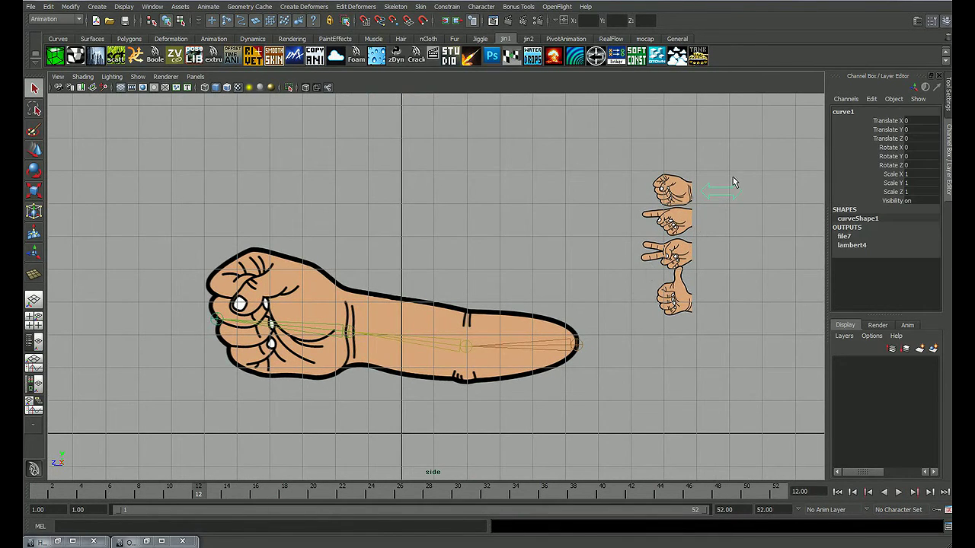
pyautogui.keyDown('alt'); pyautogui.moveTo(707, 213); pyautogui.dragTo(702, 222, button='middle'); pyautogui.keyUp('alt')
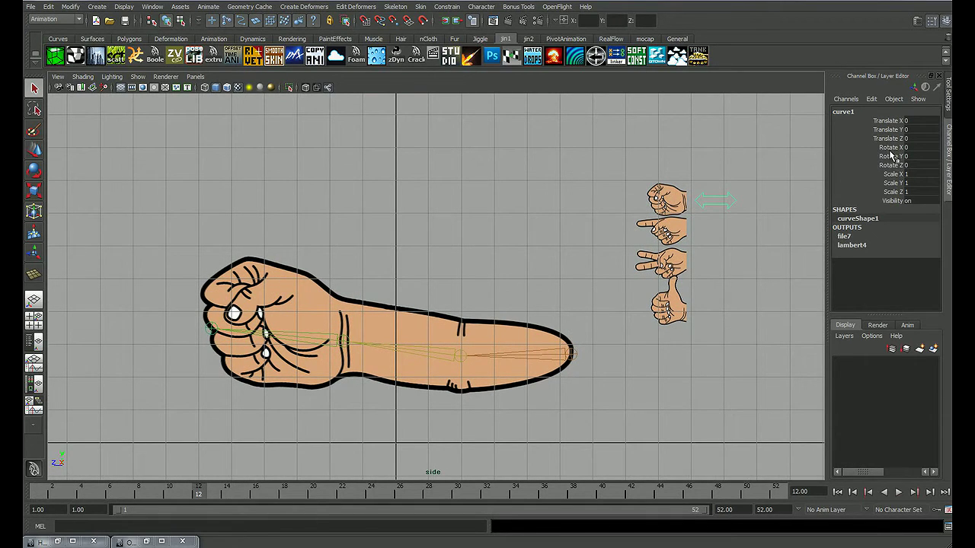
pyautogui.click(882, 131)
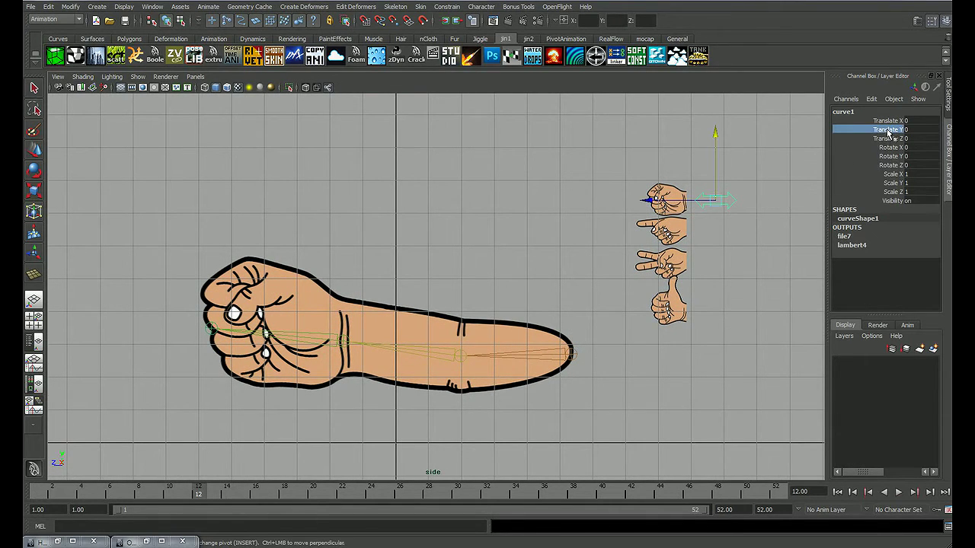
pyautogui.moveTo(214, 495)
pyautogui.mouseDown()
pyautogui.moveTo(183, 497)
pyautogui.moveTo(211, 497)
pyautogui.moveTo(198, 497)
pyautogui.mouseUp()
pyautogui.rightClick(903, 137)
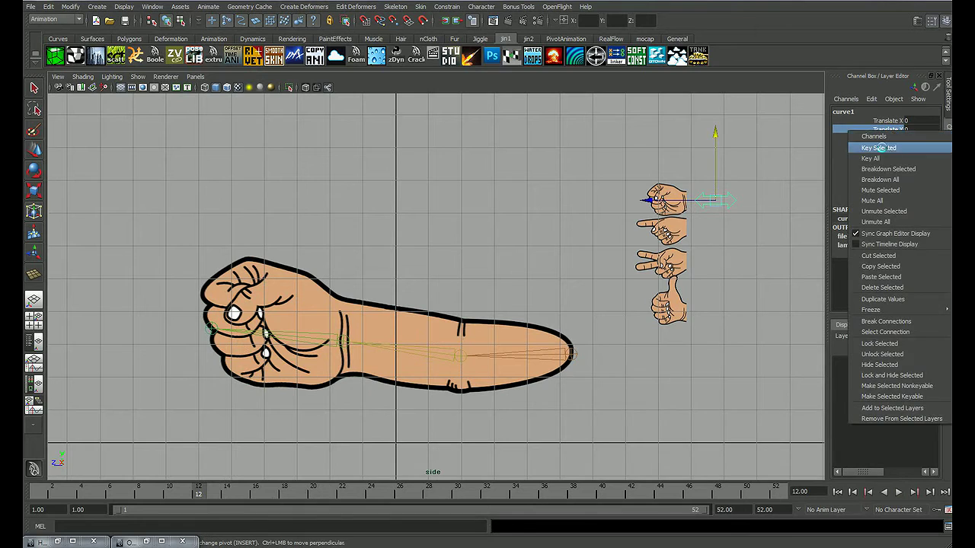
pyautogui.click(886, 144)
# Key Translate Y at -0.863 on frame 13 for the pointing hand and review the swap
pyautogui.moveTo(215, 497)
pyautogui.mouseDown()
pyautogui.moveTo(226, 496)
pyautogui.moveTo(174, 497)
pyautogui.moveTo(214, 496)
pyautogui.mouseUp()
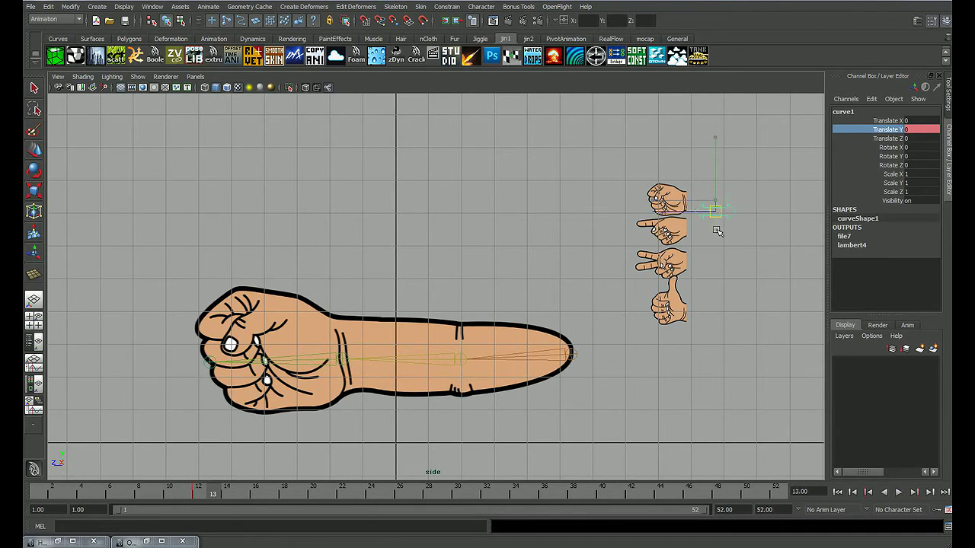
pyautogui.moveTo(721, 204); pyautogui.dragTo(726, 237)
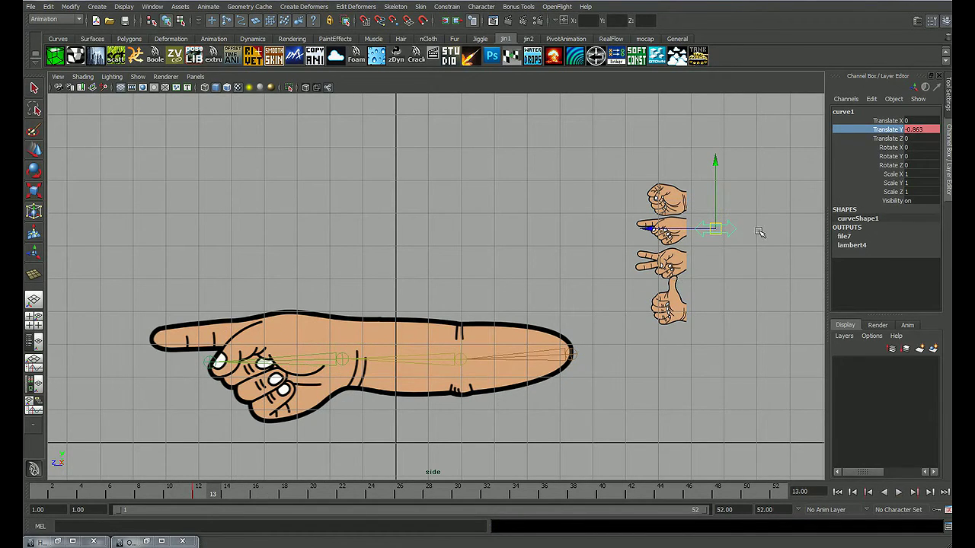
pyautogui.rightClick(886, 135)
pyautogui.click(891, 139)
pyautogui.hotkey('alt', 'v')
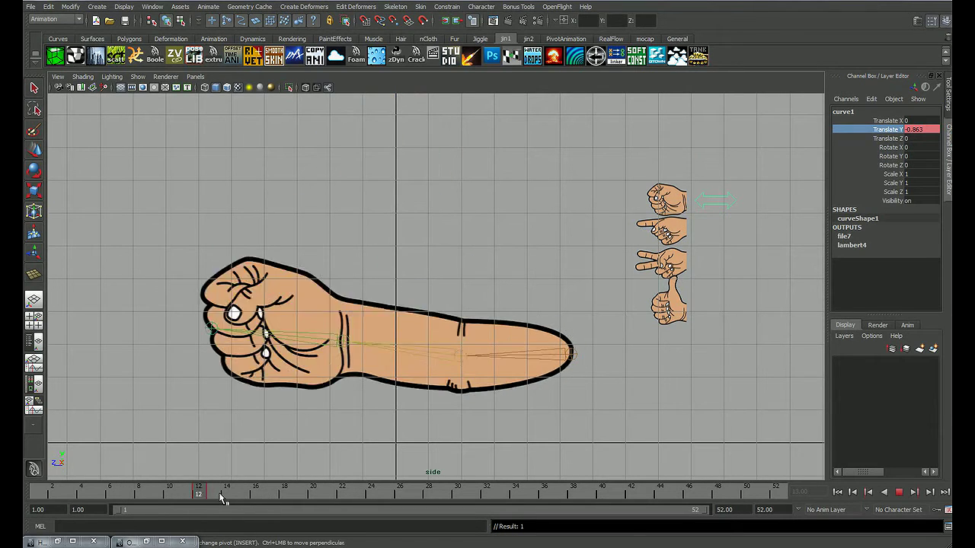
pyautogui.moveTo(120, 499); pyautogui.dragTo(370, 491)
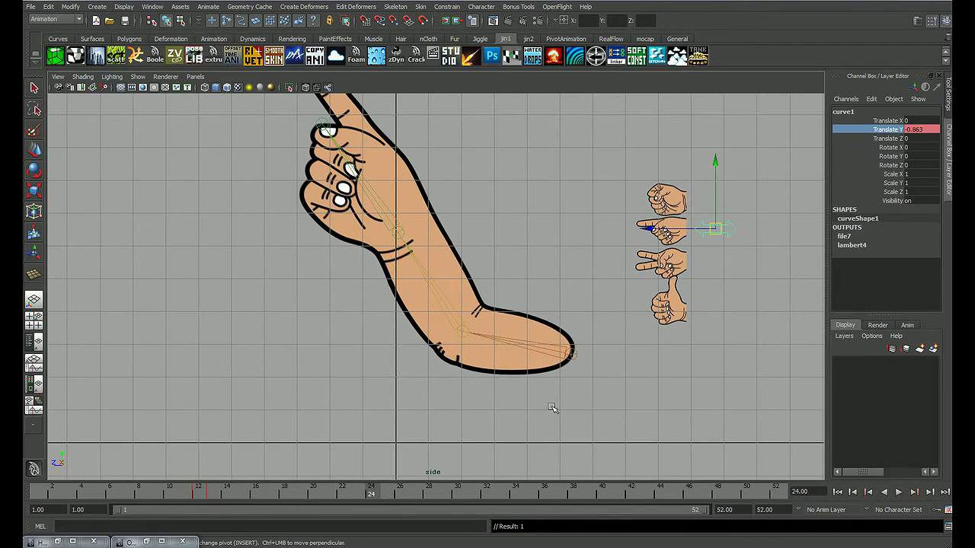
# Key the pointing hand at frame 24 and switch back to the fist at frame 25
pyautogui.moveTo(548, 404)
pyautogui.keyDown('alt'); pyautogui.mouseDown(button='right')
pyautogui.moveTo(483, 345)
pyautogui.moveTo(431, 464)
pyautogui.mouseUp(button='right'); pyautogui.keyUp('alt')
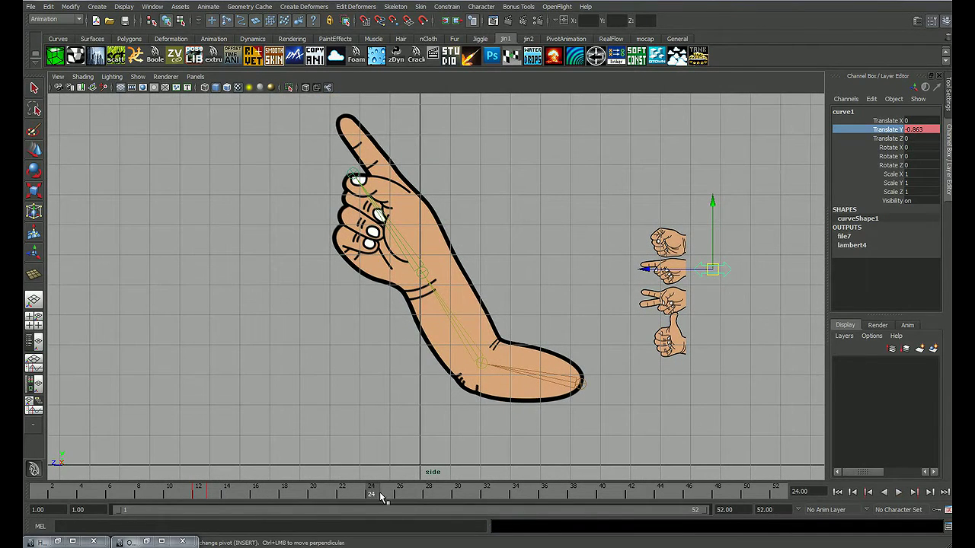
pyautogui.moveTo(381, 496); pyautogui.dragTo(392, 499)
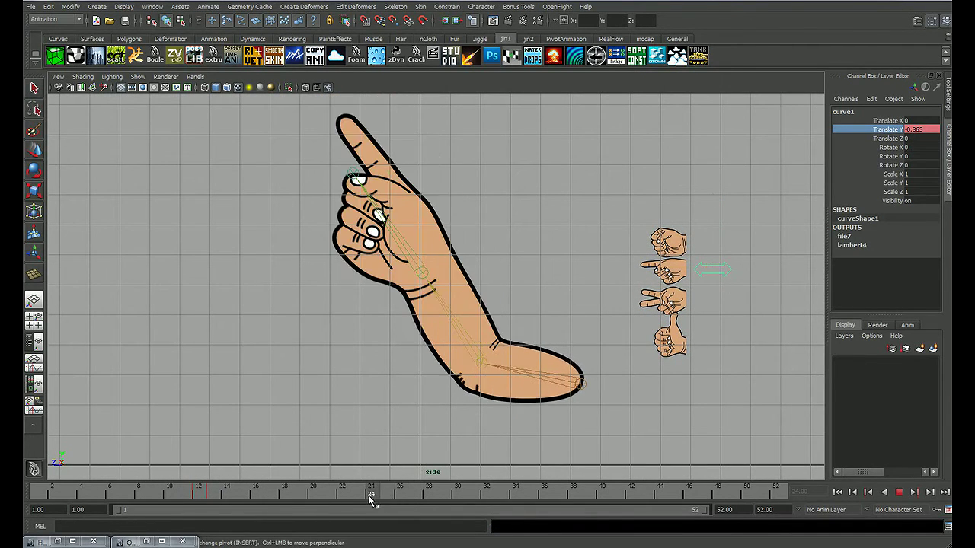
pyautogui.moveTo(384, 499); pyautogui.dragTo(373, 498)
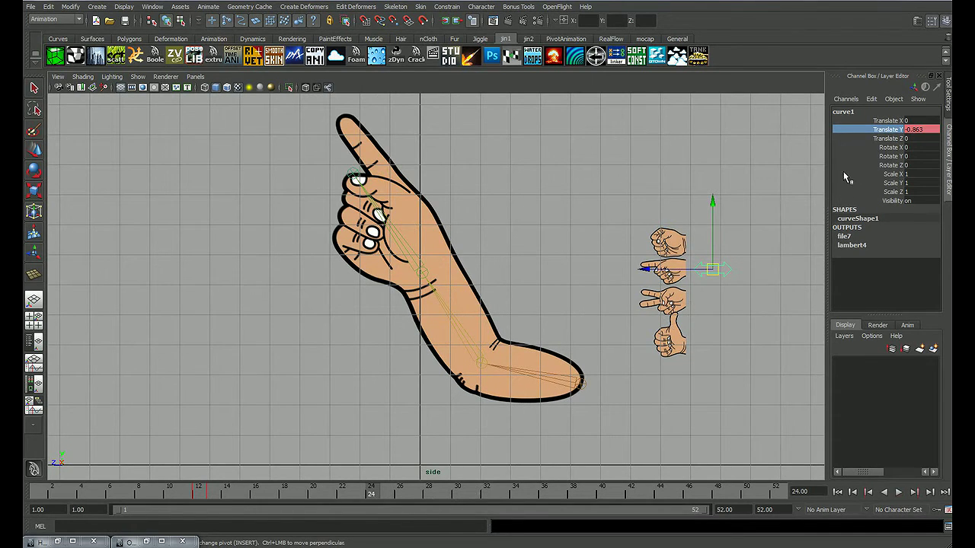
pyautogui.rightClick(893, 131)
pyautogui.click(881, 153)
pyautogui.moveTo(374, 498); pyautogui.dragTo(385, 500)
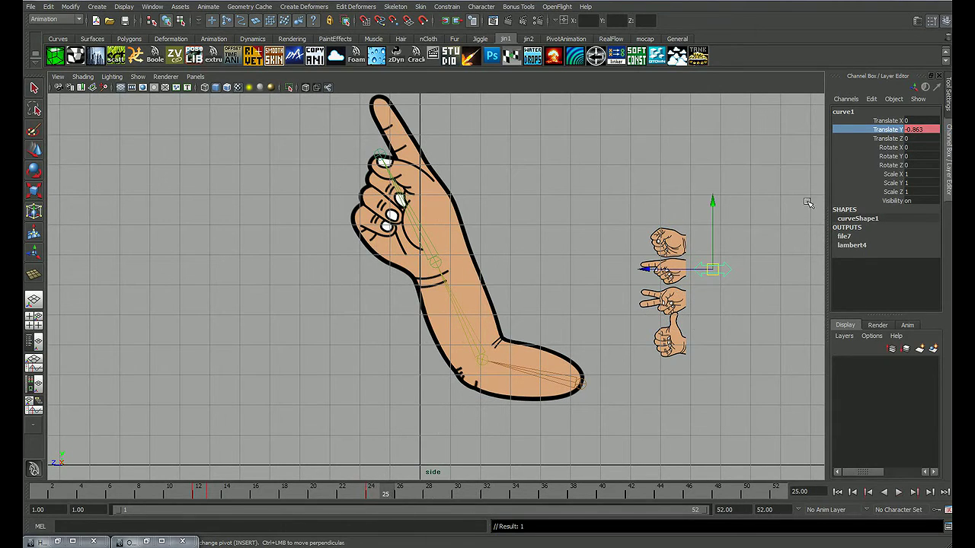
pyautogui.moveTo(722, 257); pyautogui.dragTo(719, 234)
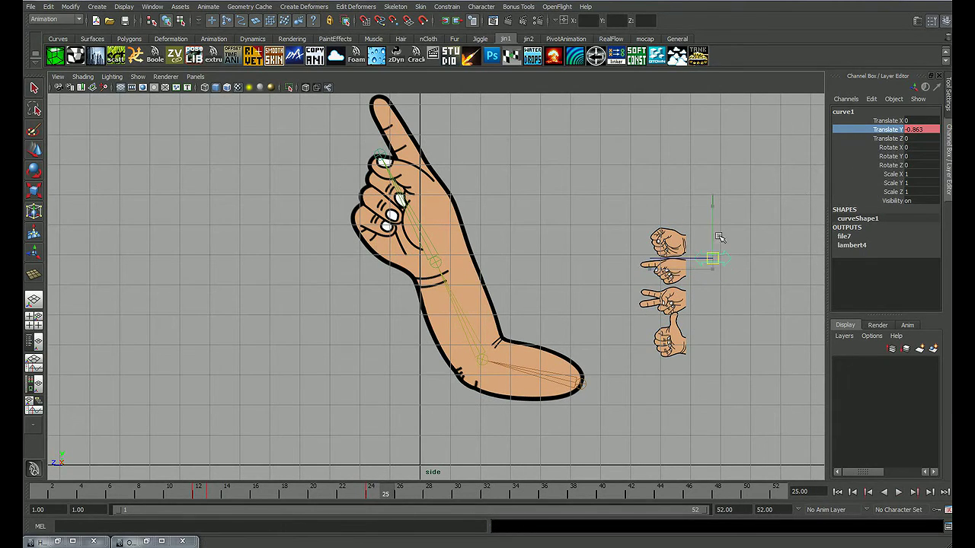
pyautogui.rightClick(893, 131)
pyautogui.click(877, 157)
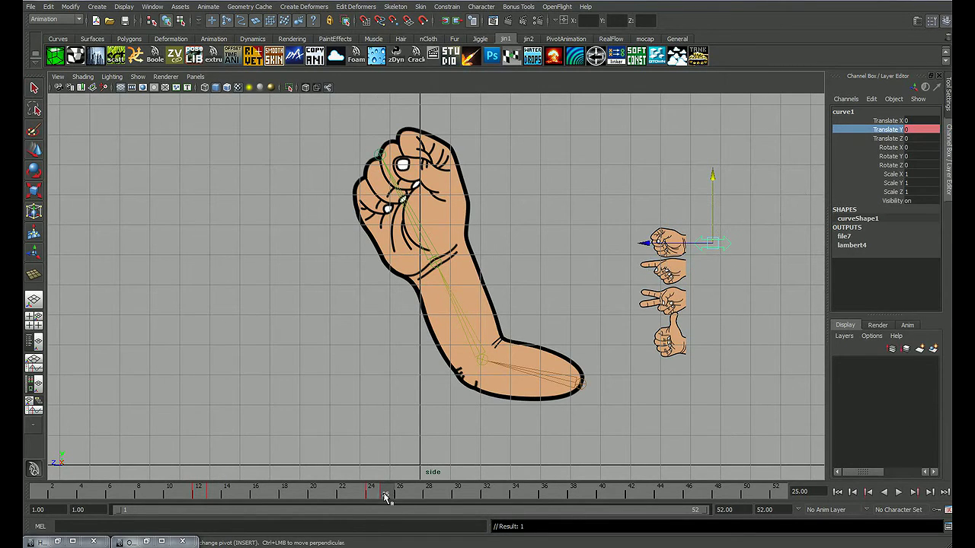
# Hold the fist with a key at frame 30, then key the peace sign at frame 31
pyautogui.hotkey('alt', 'v')
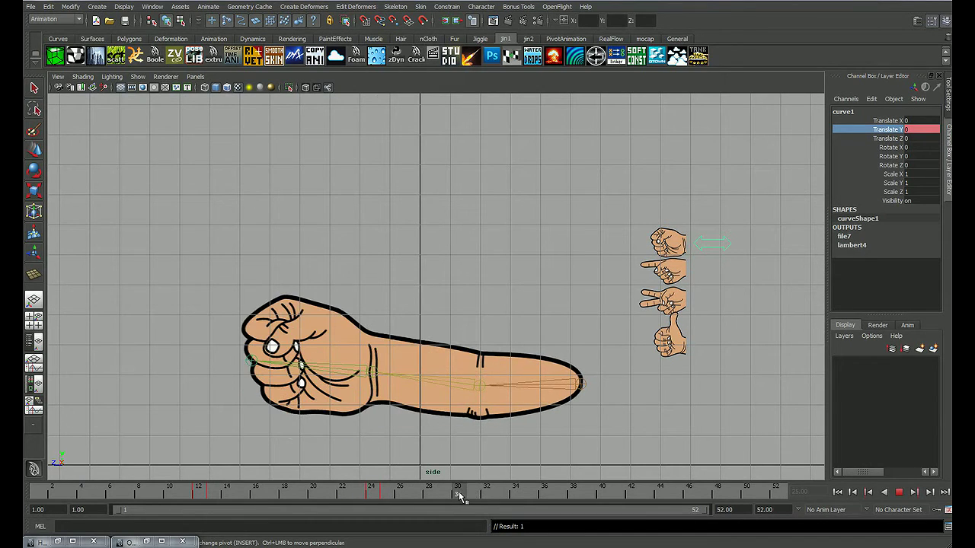
pyautogui.hotkey('alt', 'v')
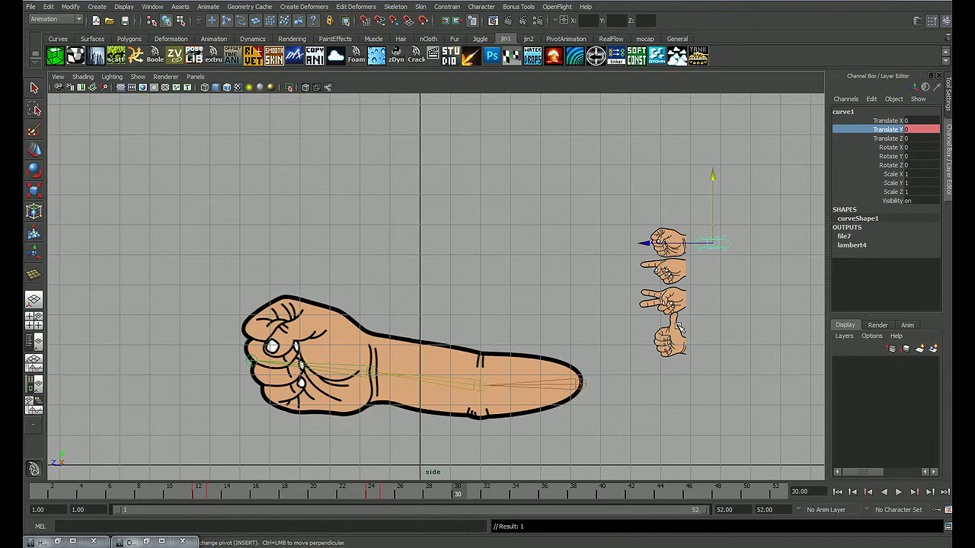
pyautogui.rightClick(894, 131)
pyautogui.click(878, 155)
pyautogui.hotkey('alt', 'v')
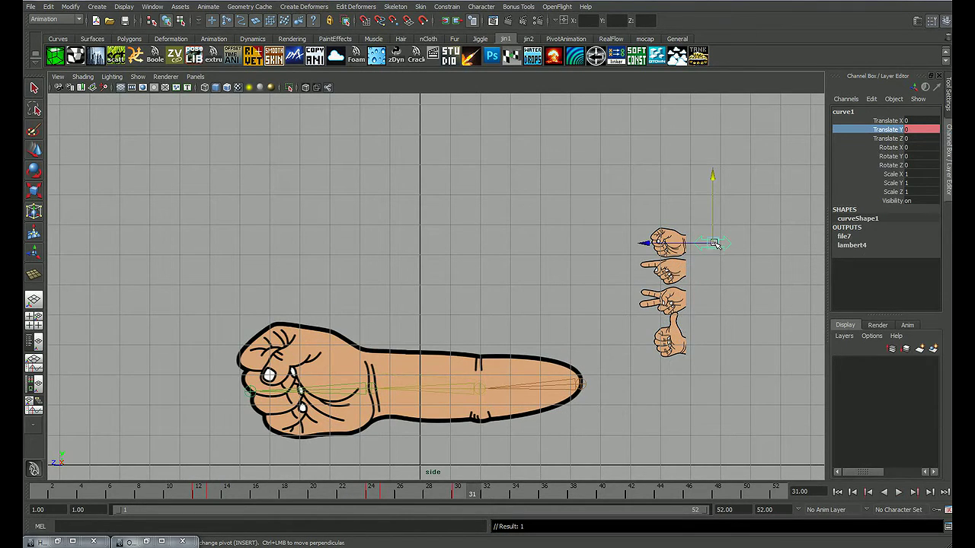
pyautogui.moveTo(715, 243); pyautogui.dragTo(732, 306)
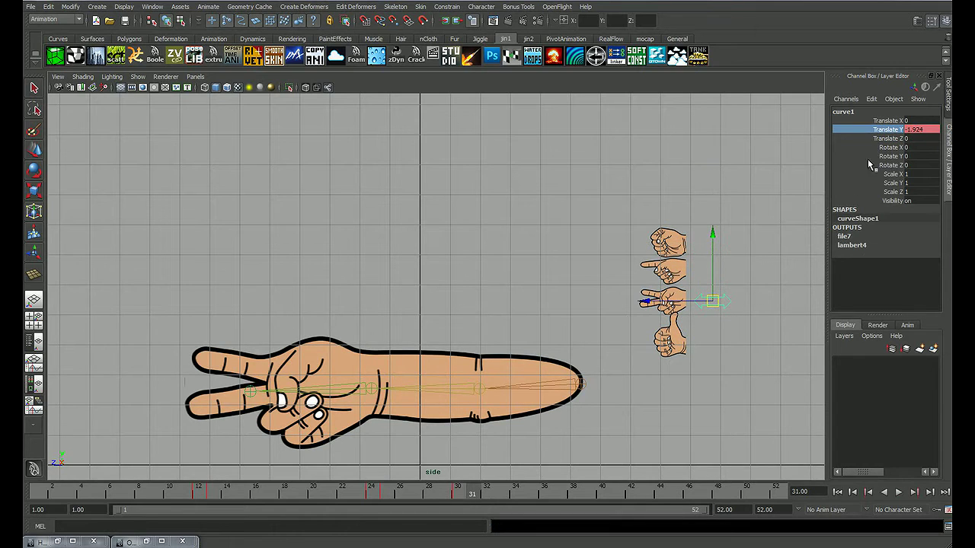
pyautogui.rightClick(892, 133)
pyautogui.click(889, 147)
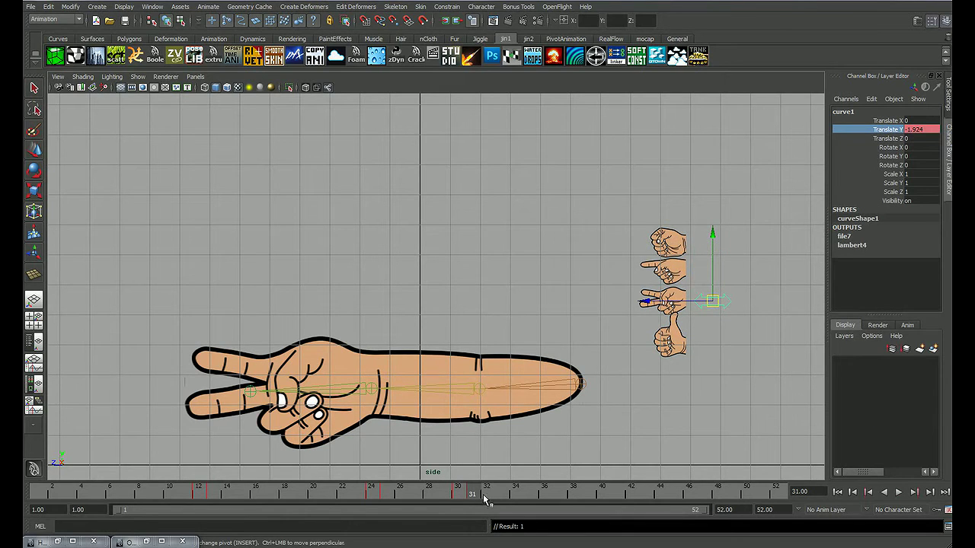
# Hold the peace sign with a key at frame 44, then key the fist at frame 45
pyautogui.hotkey('alt', 'v')
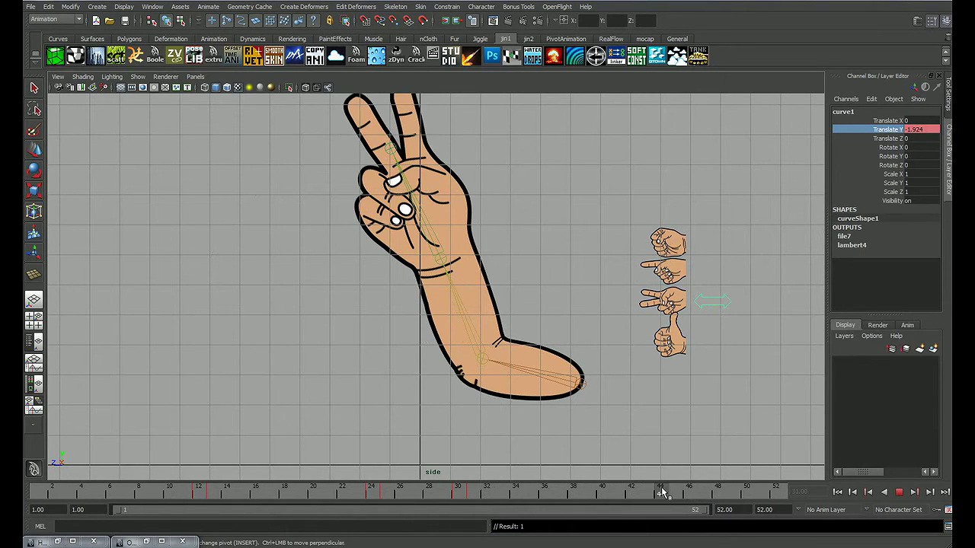
pyautogui.hotkey('alt', 'v')
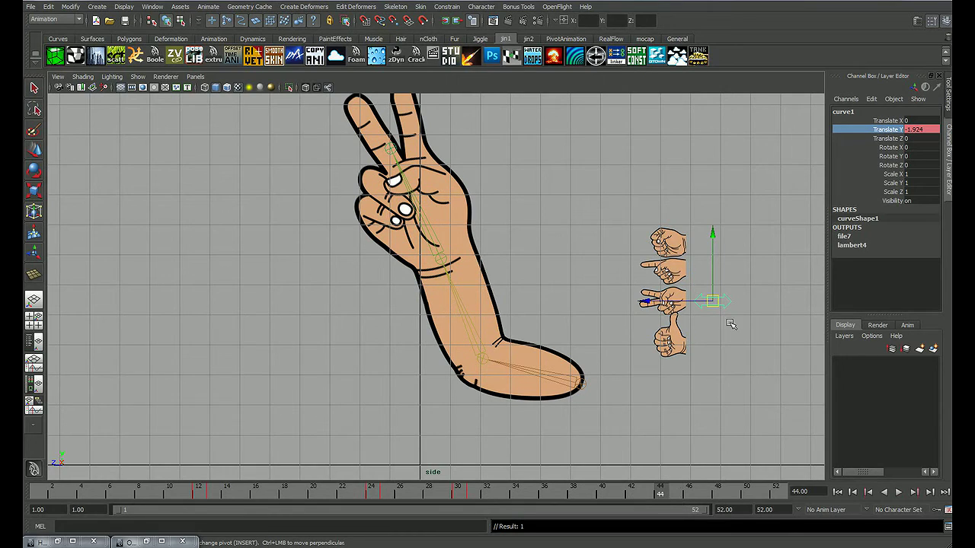
pyautogui.rightClick(887, 147)
pyautogui.click(880, 148)
pyautogui.click(675, 498)
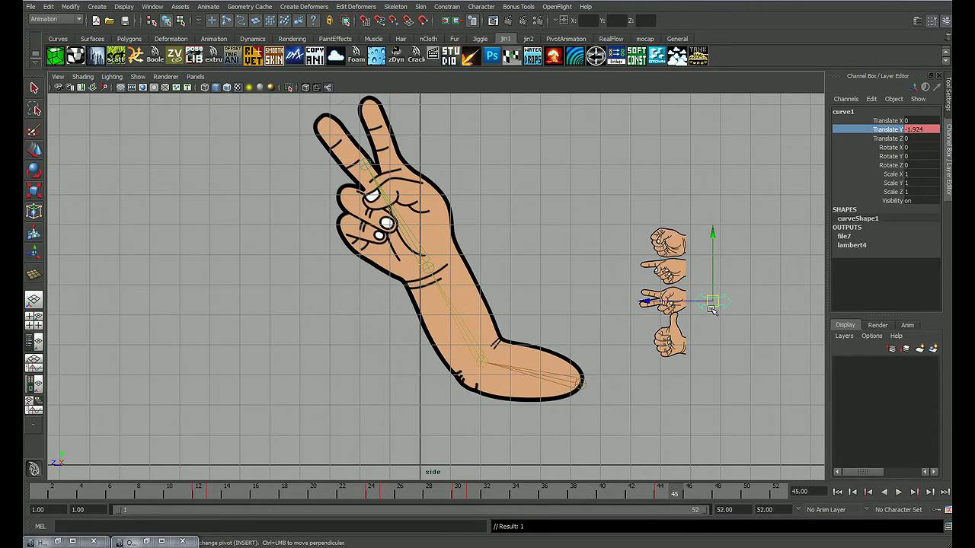
pyautogui.moveTo(710, 307); pyautogui.dragTo(706, 242)
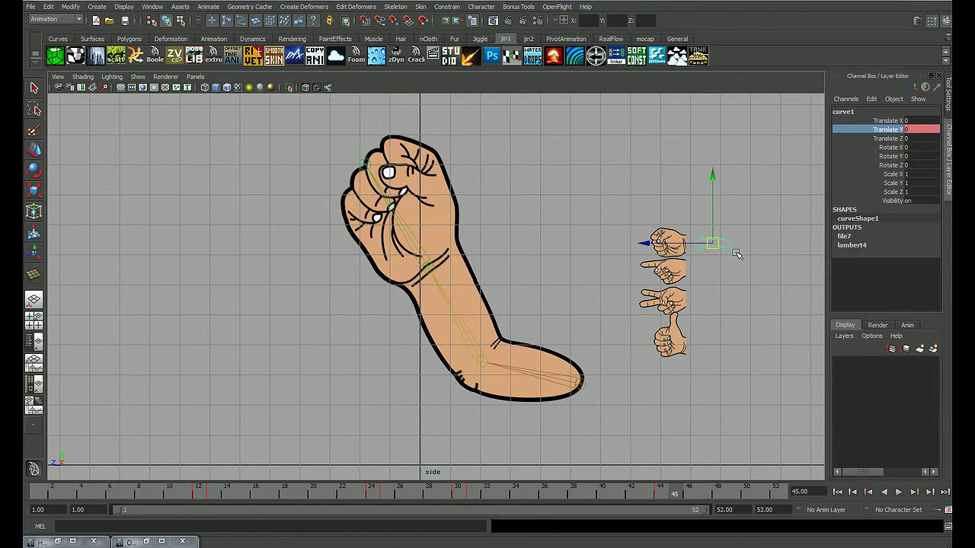
pyautogui.rightClick(886, 150)
pyautogui.click(888, 145)
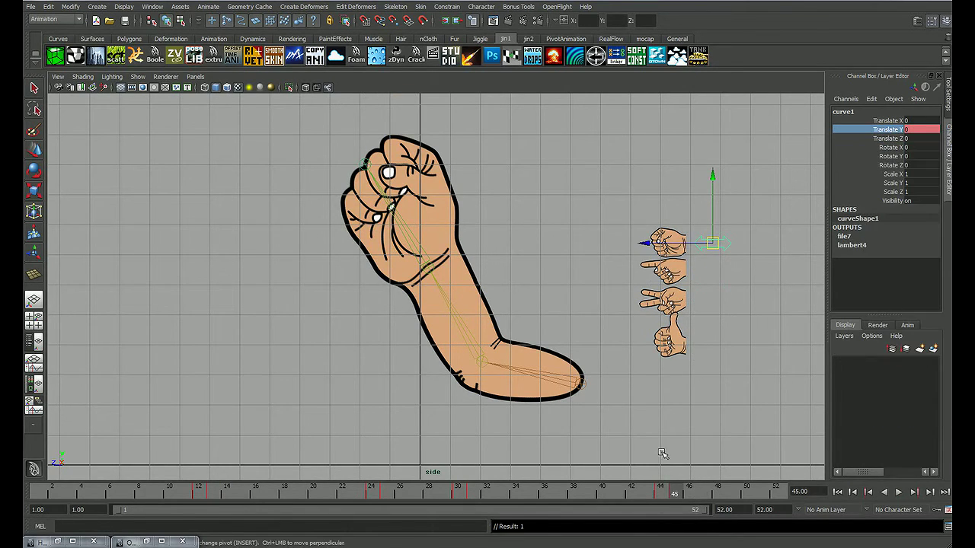
# Key the fist at frame 48 and the thumbs-up hand at frame 49
pyautogui.hotkey('alt', 'v')
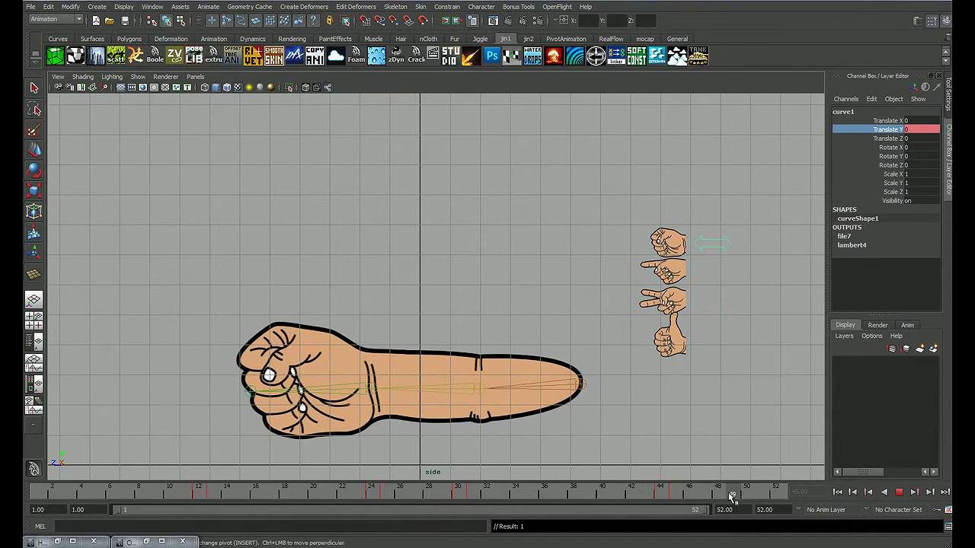
pyautogui.hotkey('alt', 'v')
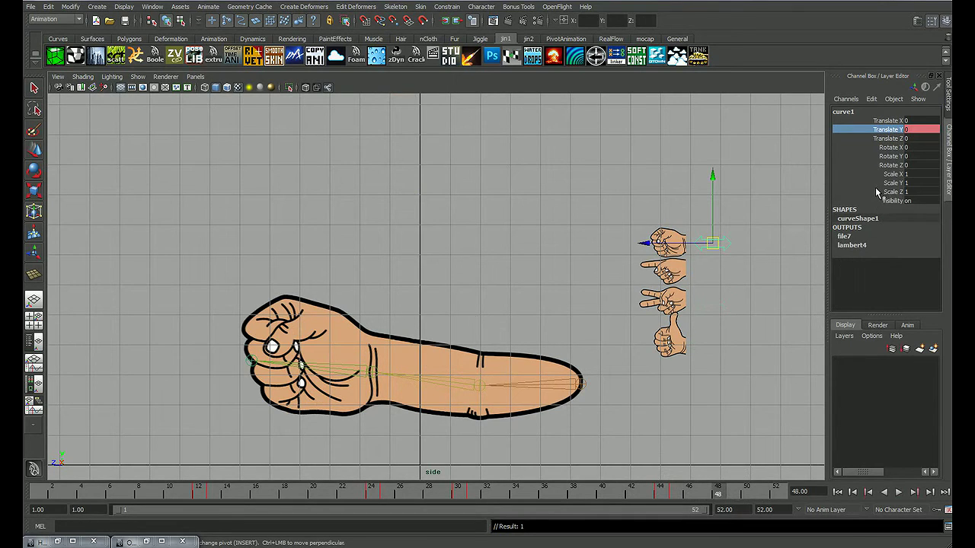
pyautogui.moveTo(906, 135); pyautogui.dragTo(794, 317, button='right')
pyautogui.moveTo(728, 501); pyautogui.dragTo(738, 496)
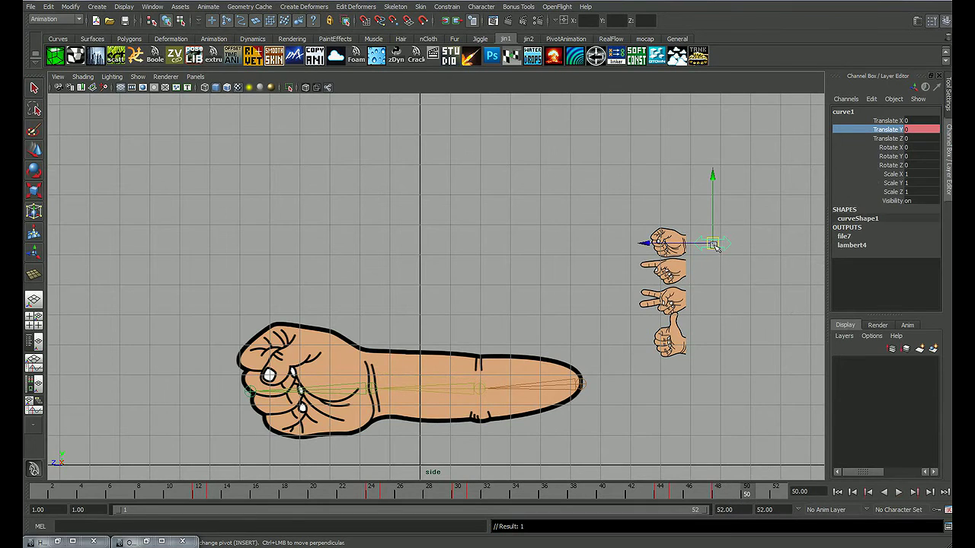
pyautogui.moveTo(716, 246); pyautogui.dragTo(711, 362)
pyautogui.click(733, 495)
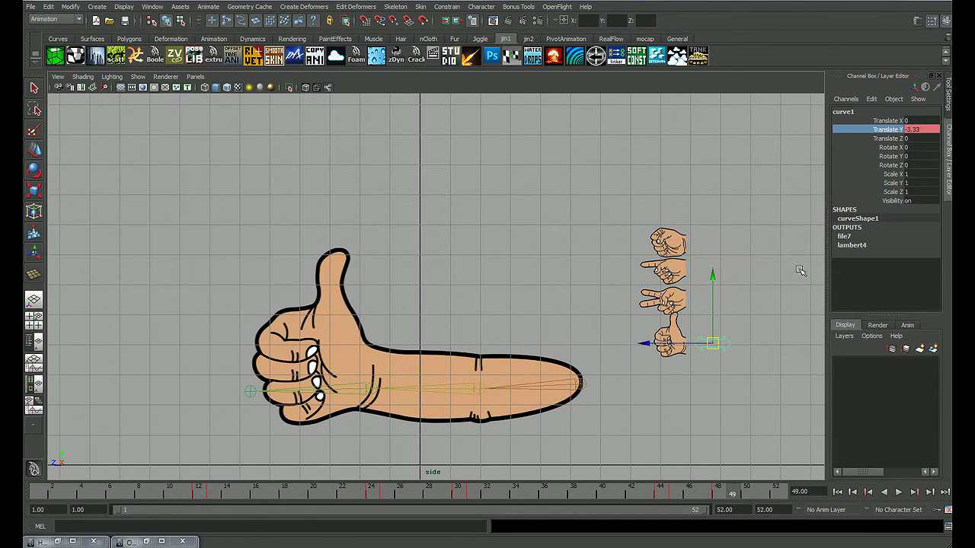
pyautogui.rightClick(886, 139)
pyautogui.click(889, 145)
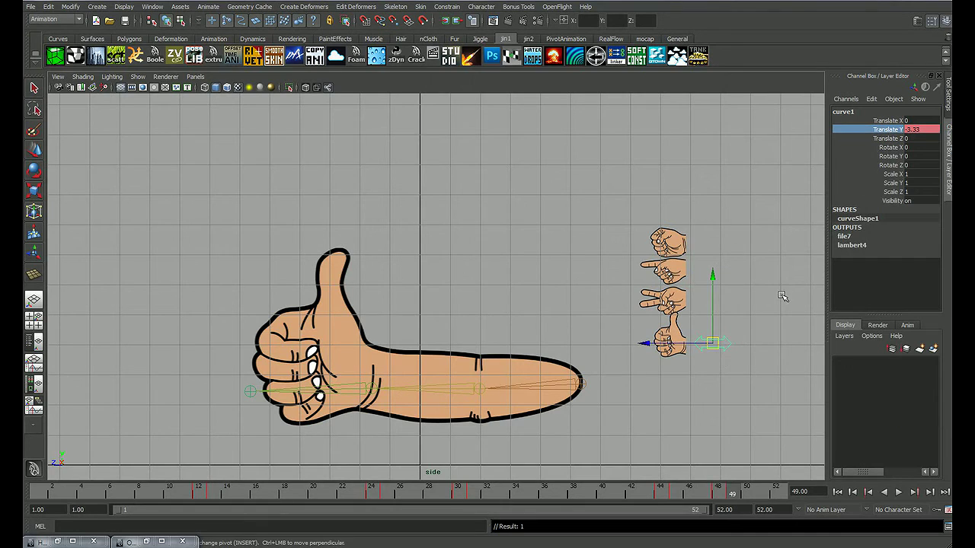
# Scrub through the hand poses from frame 1 to 50 and deselect the controller
pyautogui.moveTo(725, 500)
pyautogui.mouseDown()
pyautogui.moveTo(40, 494)
pyautogui.moveTo(481, 486)
pyautogui.moveTo(392, 487)
pyautogui.moveTo(472, 486)
pyautogui.mouseUp()
pyautogui.moveTo(554, 488)
pyautogui.mouseDown()
pyautogui.moveTo(735, 479)
pyautogui.moveTo(743, 461)
pyautogui.mouseUp()
pyautogui.press('q')
pyautogui.click(736, 439)
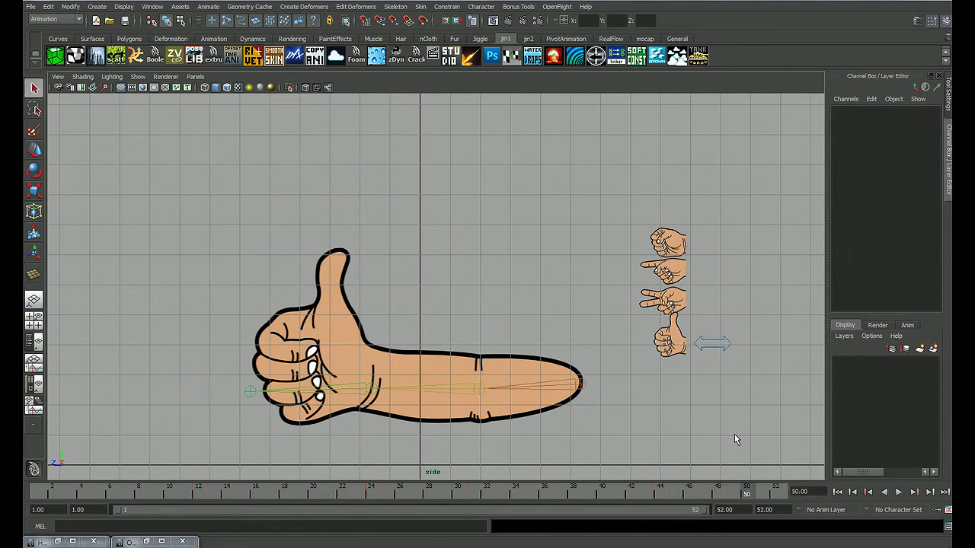
# Replay the hand animation from frame 1 and extend the end time to frame 60
pyautogui.click(838, 493)
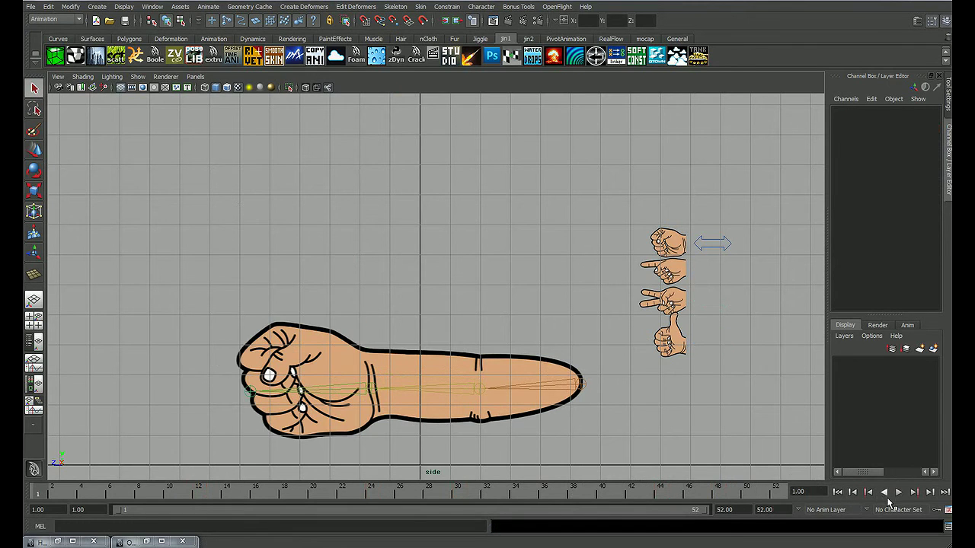
pyautogui.click(899, 492)
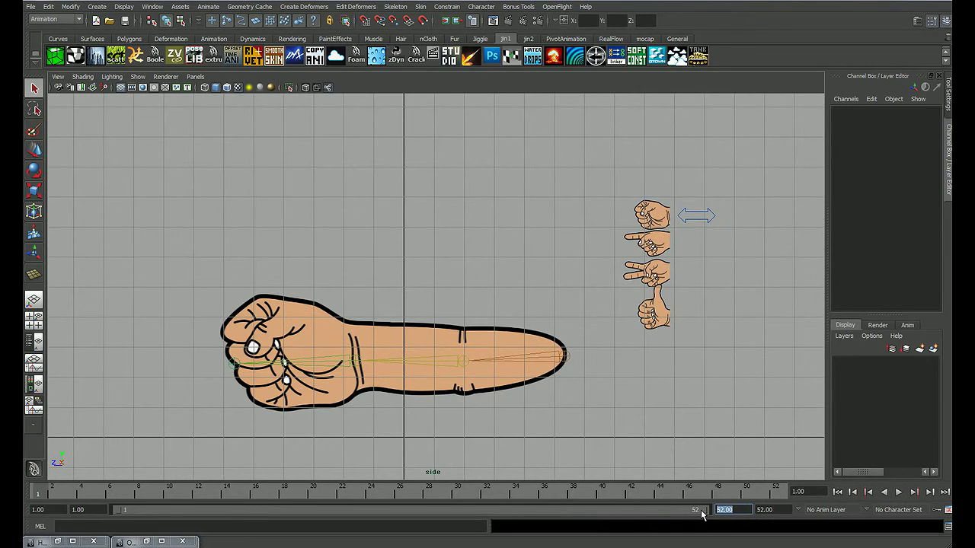
pyautogui.write('60')
pyautogui.press('Return')
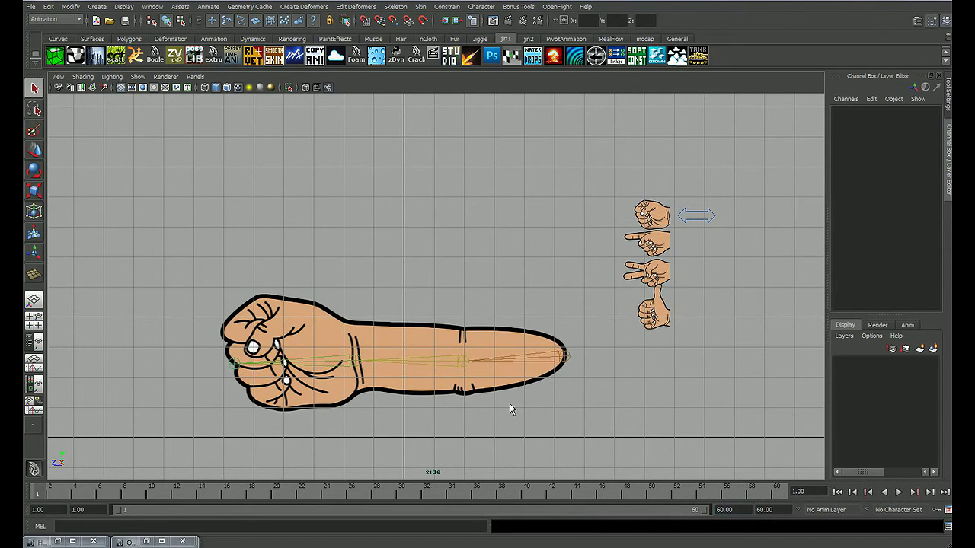
pyautogui.keyDown('alt'); pyautogui.moveTo(510, 409); pyautogui.dragTo(491, 301, button='middle'); pyautogui.keyUp('alt')
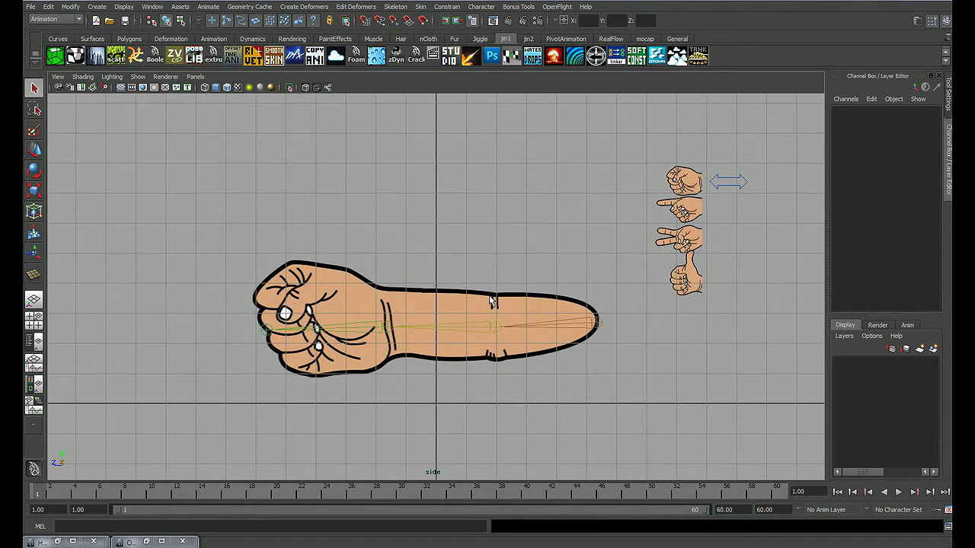
# Hide NURBS Curves and Joints in the side view, then frame the hand artwork
pyautogui.click(137, 76)
pyautogui.click(150, 127)
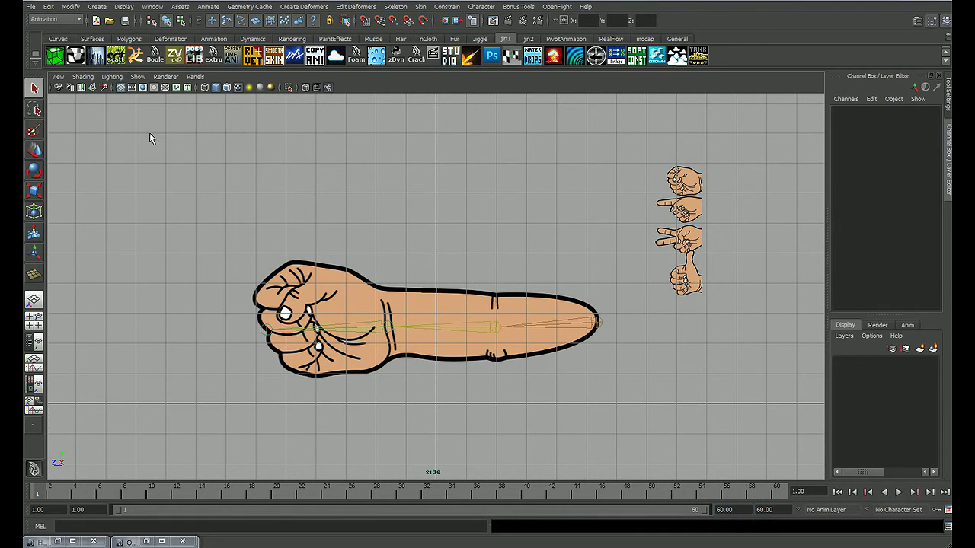
pyautogui.click(138, 77)
pyautogui.click(163, 204)
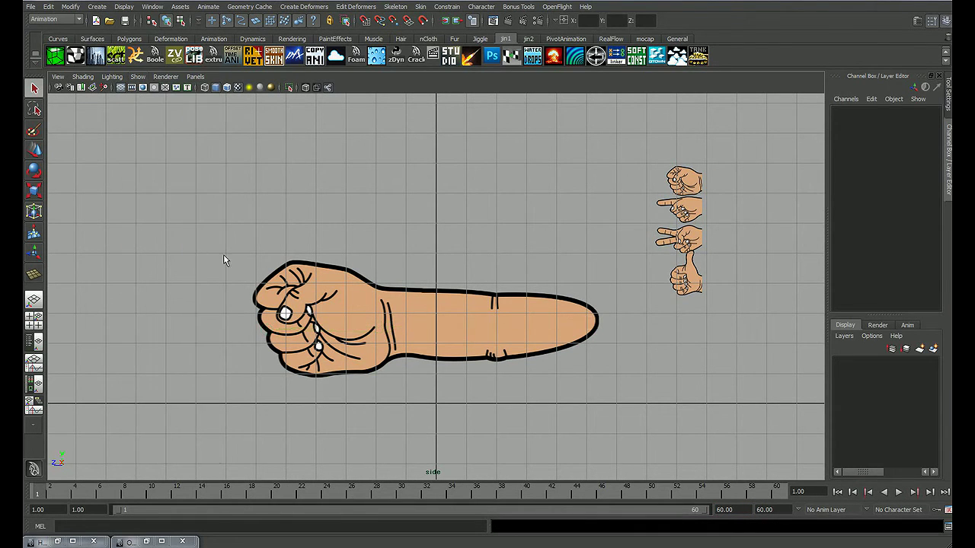
pyautogui.keyDown('alt'); pyautogui.moveTo(224, 261); pyautogui.dragTo(259, 221, button='middle'); pyautogui.keyUp('alt')
pyautogui.scroll(2, 583, 266)
pyautogui.keyDown('alt'); pyautogui.moveTo(584, 266); pyautogui.dragTo(583, 357, button='middle'); pyautogui.keyUp('alt')
pyautogui.keyDown('alt'); pyautogui.moveTo(583, 358); pyautogui.dragTo(510, 348, button='right'); pyautogui.keyUp('alt')
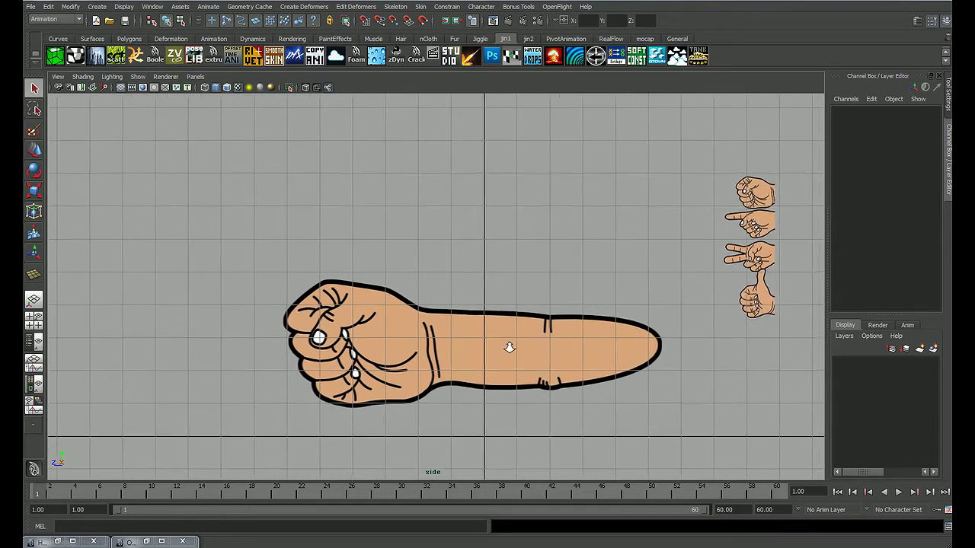
pyautogui.keyDown('alt'); pyautogui.moveTo(510, 348); pyautogui.dragTo(492, 382, button='middle'); pyautogui.keyUp('alt')
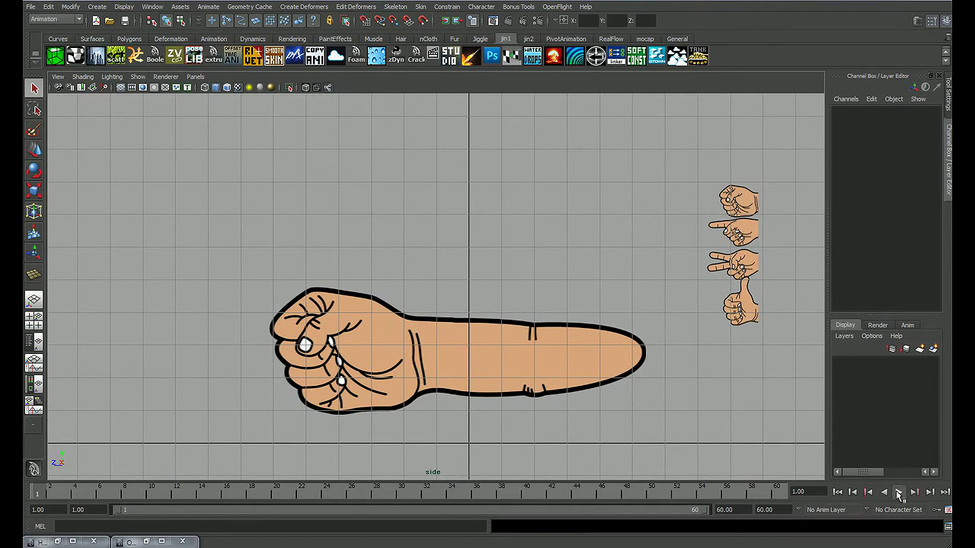
# Turn off the side view grid and play the animation through, then stop it
pyautogui.click(898, 492)
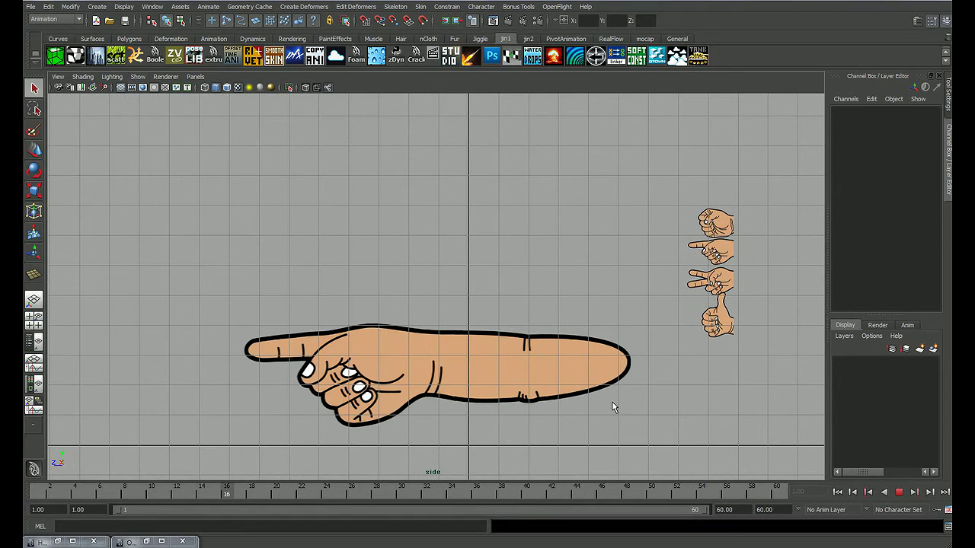
pyautogui.click(120, 87)
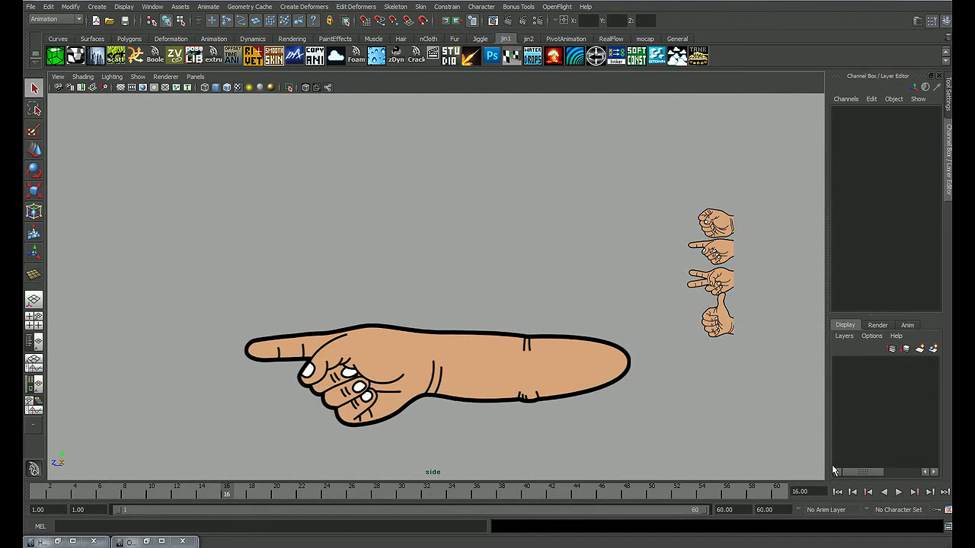
pyautogui.click(838, 492)
pyautogui.click(899, 492)
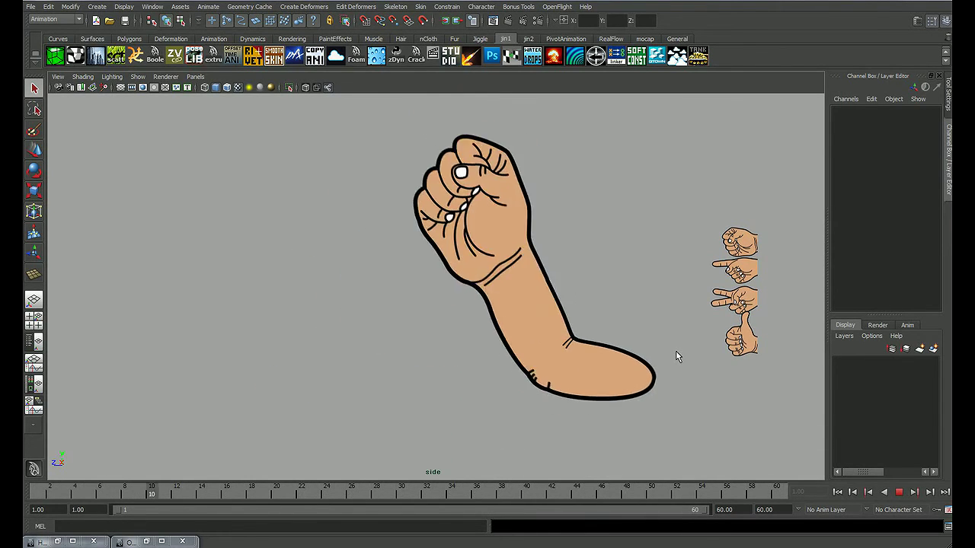
pyautogui.press('Escape')
pyautogui.keyDown('alt'); pyautogui.moveTo(744, 448); pyautogui.dragTo(674, 406, button='middle'); pyautogui.keyUp('alt')
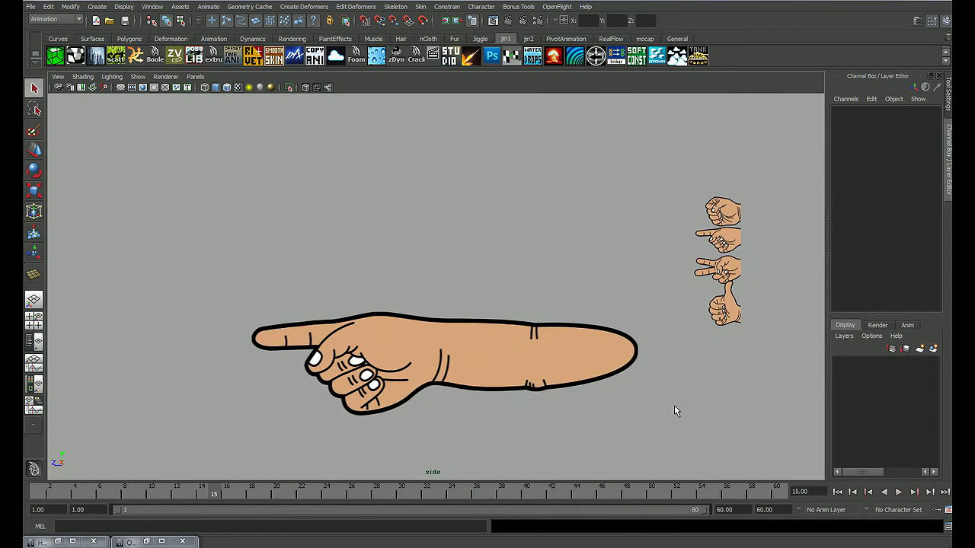
# Replay and rewind to the fist at frame 1, then view the arm at an angle in perspective
pyautogui.hotkey('alt', 'v')
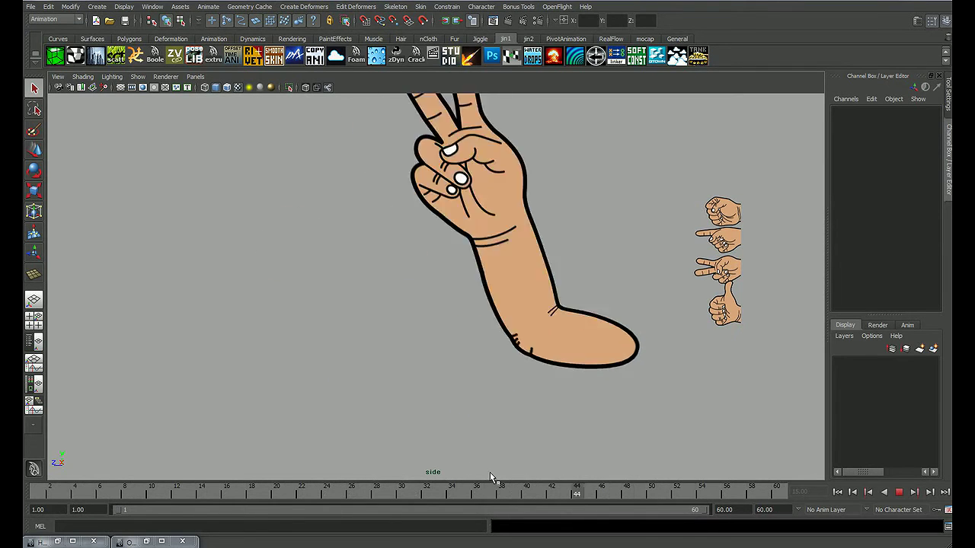
pyautogui.hotkey('alt', 'v')
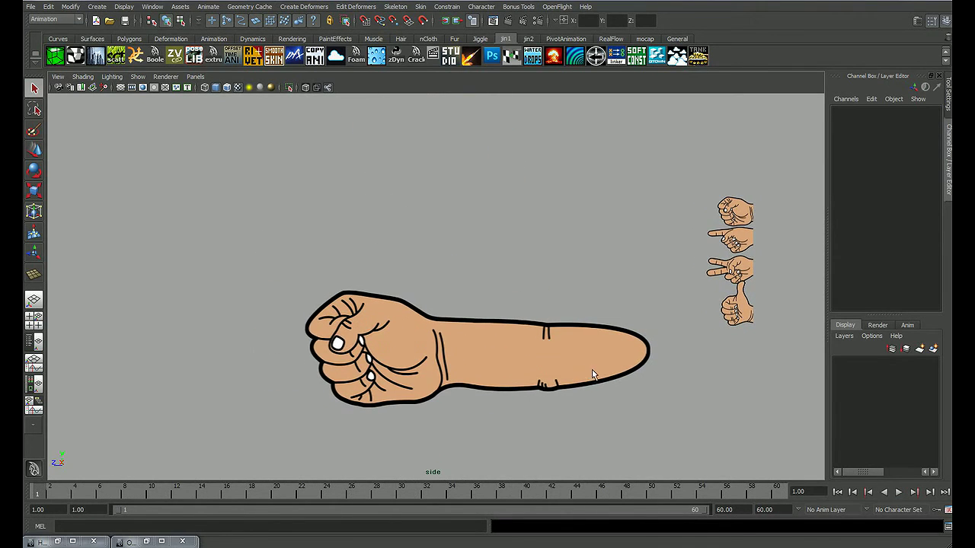
pyautogui.press('space')
pyautogui.press('space')
pyautogui.moveTo(610, 284)
pyautogui.keyDown('alt'); pyautogui.mouseDown()
pyautogui.moveTo(412, 302)
pyautogui.moveTo(551, 278)
pyautogui.moveTo(563, 281)
pyautogui.moveTo(562, 291)
pyautogui.mouseUp(); pyautogui.keyUp('alt')
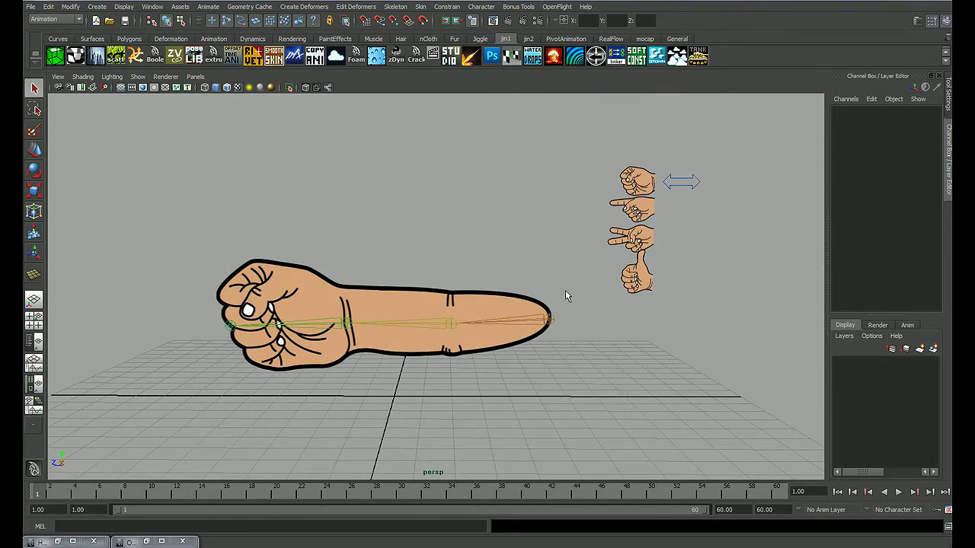
# Lock pPlane2's Translate X through Scale Z channels with Lock Selected
pyautogui.click(623, 292)
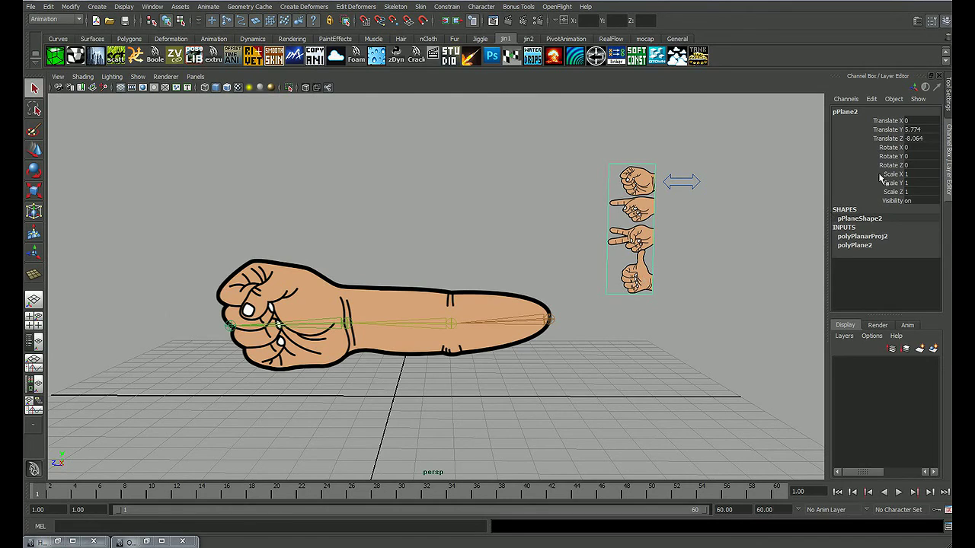
pyautogui.moveTo(891, 121); pyautogui.dragTo(896, 190)
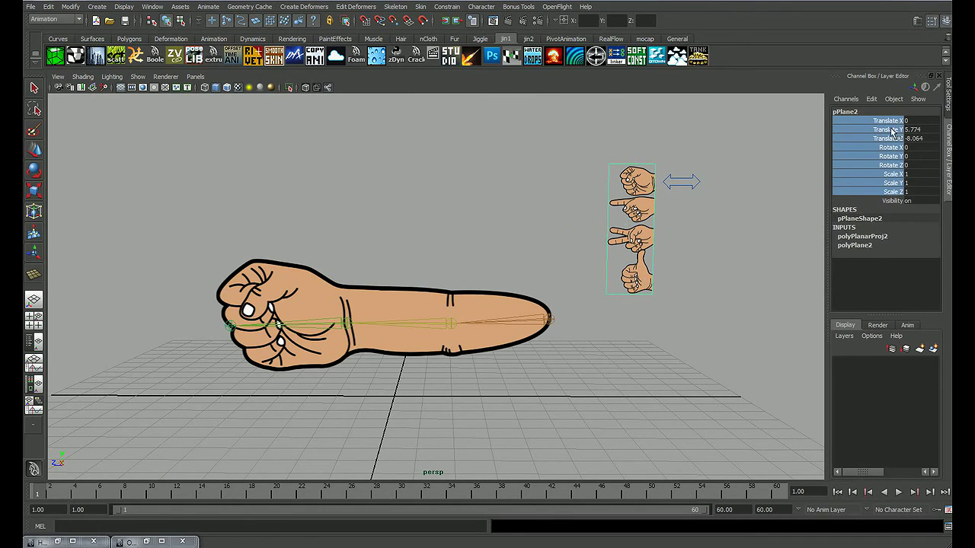
pyautogui.rightClick(893, 131)
pyautogui.click(876, 364)
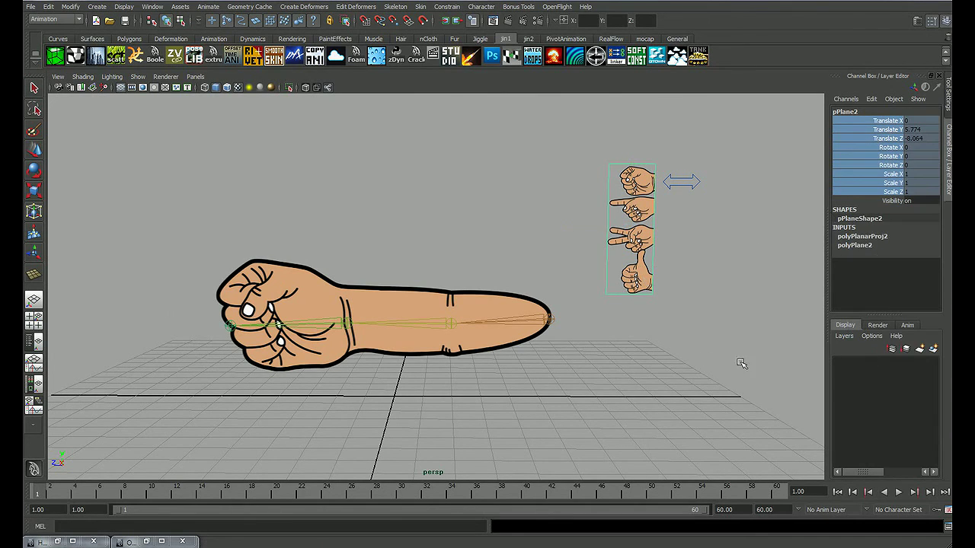
pyautogui.press('q')
# Check the locked chart plane, then drag control curve1 down to show the pointing hand
pyautogui.keyDown('alt'); pyautogui.moveTo(681, 272); pyautogui.dragTo(670, 234, button='middle'); pyautogui.keyUp('alt')
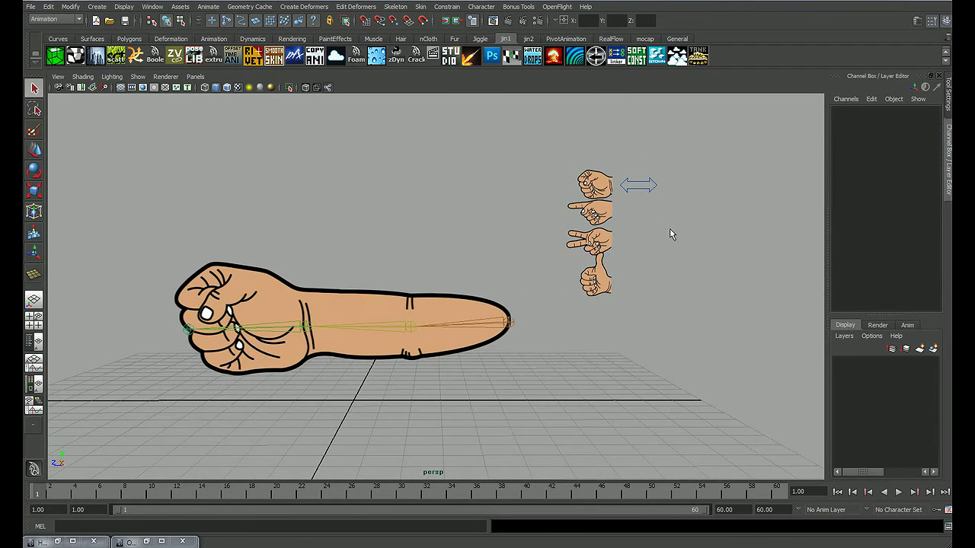
pyautogui.moveTo(641, 226); pyautogui.dragTo(545, 268)
pyautogui.press('w')
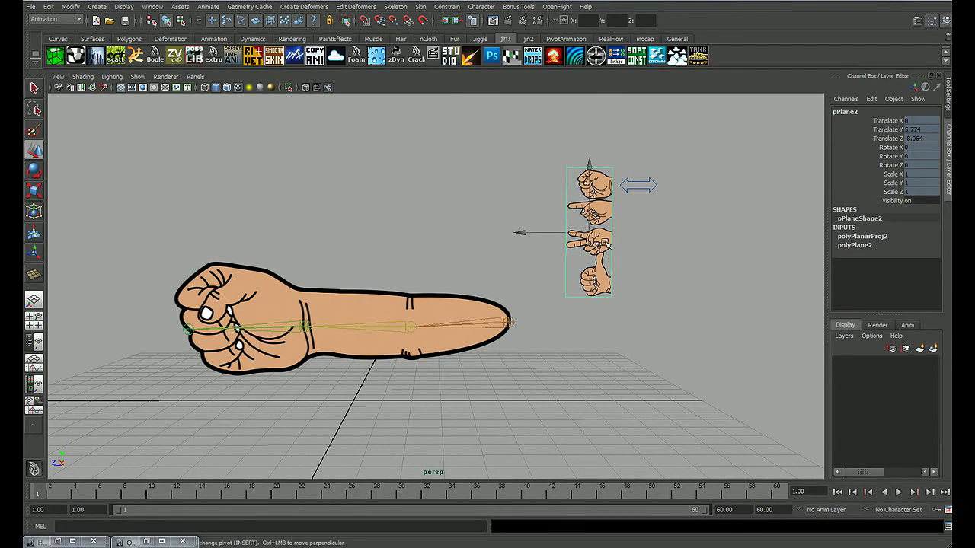
pyautogui.click(663, 191)
pyautogui.click(638, 189)
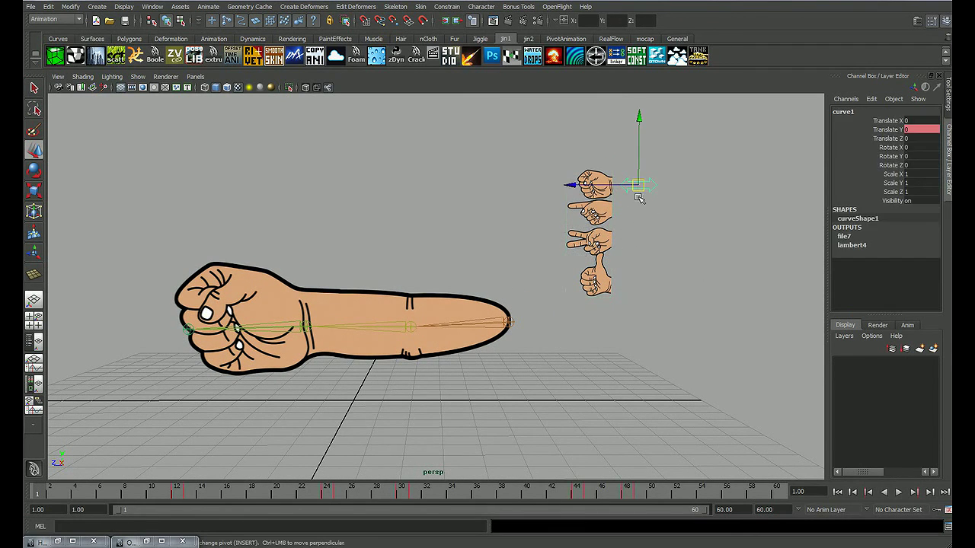
pyautogui.moveTo(638, 189)
pyautogui.mouseDown()
pyautogui.moveTo(639, 210)
pyautogui.moveTo(639, 174)
pyautogui.moveTo(639, 243)
pyautogui.moveTo(626, 140)
pyautogui.mouseUp()
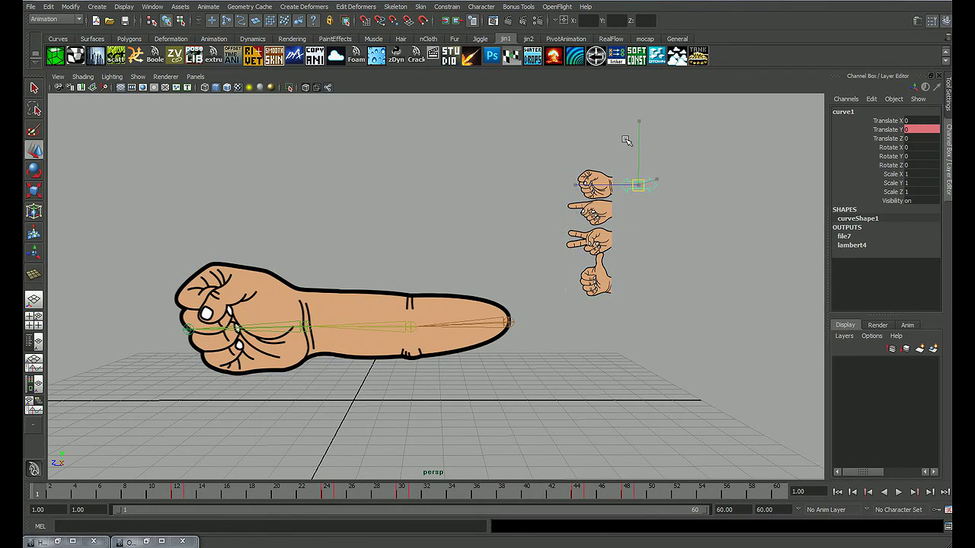
pyautogui.click(696, 236)
pyautogui.moveTo(696, 235)
pyautogui.keyDown('alt'); pyautogui.mouseDown()
pyautogui.moveTo(555, 243)
pyautogui.moveTo(534, 263)
pyautogui.mouseUp(); pyautogui.keyUp('alt')
# Test-rotate wrist joint3, undo the bend, and deselect it
pyautogui.click(335, 339)
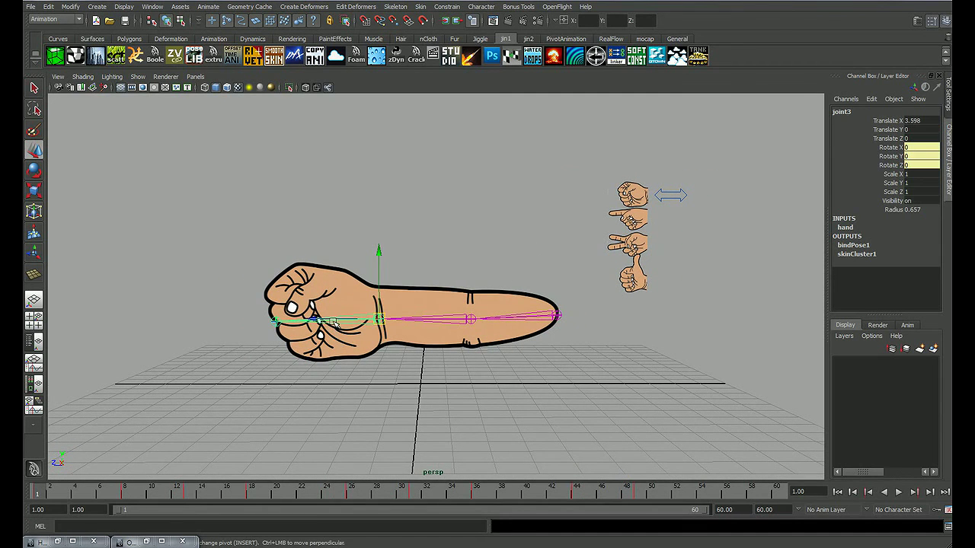
pyautogui.press('e')
pyautogui.moveTo(393, 226); pyautogui.dragTo(381, 229)
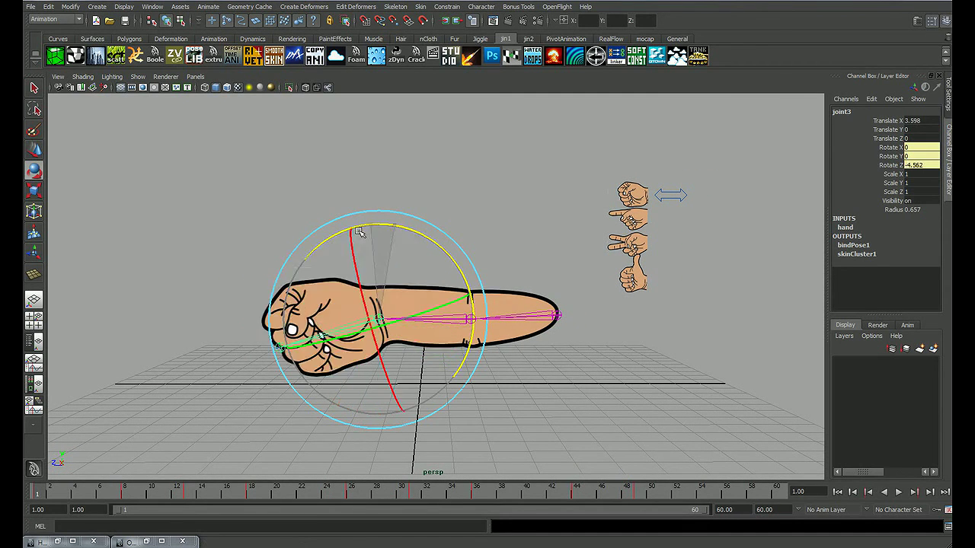
pyautogui.hotkey('ctrl', 'z')
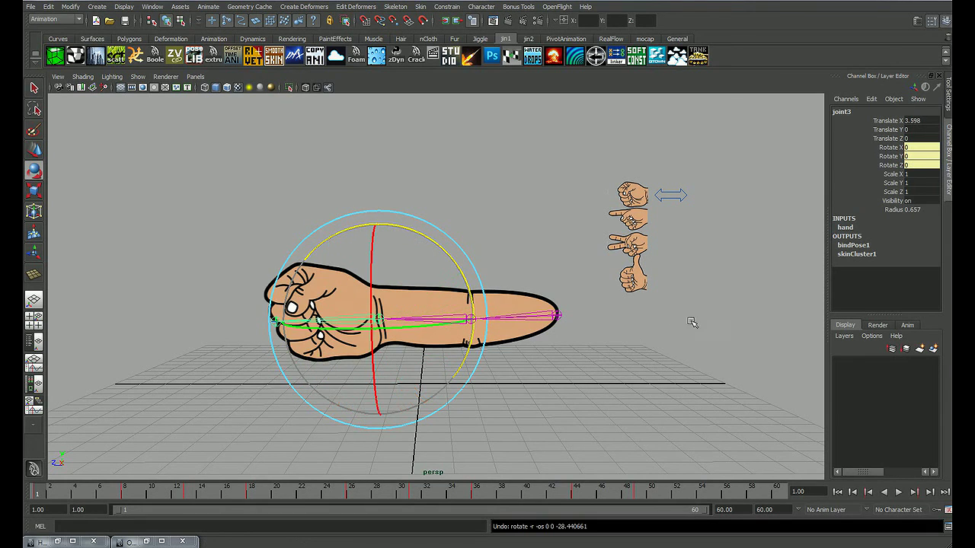
pyautogui.press('q')
pyautogui.click(675, 317)
pyautogui.keyDown('alt'); pyautogui.moveTo(675, 318); pyautogui.dragTo(652, 300); pyautogui.keyUp('alt')
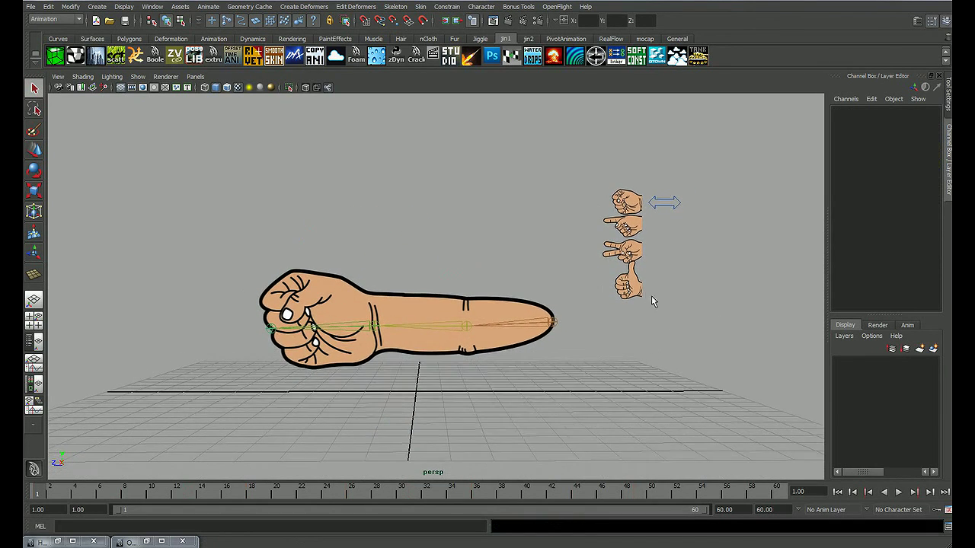
pyautogui.keyDown('alt'); pyautogui.moveTo(652, 301); pyautogui.dragTo(699, 289, button='right'); pyautogui.keyUp('alt')
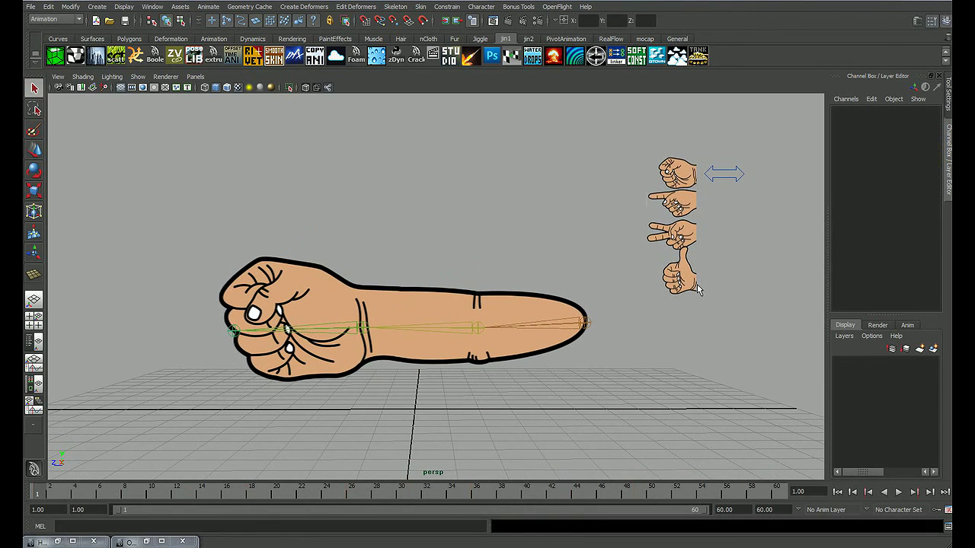